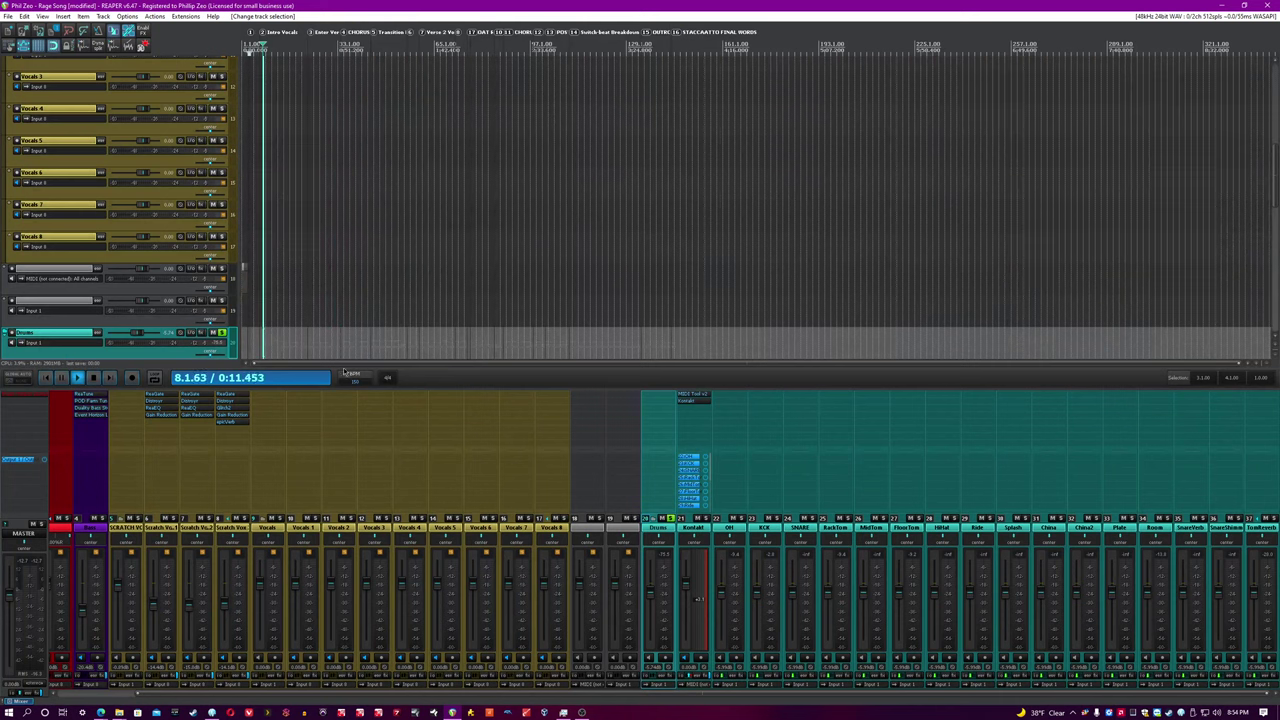
Set a loop time selection over the drum section from about bar 14 to bar 29
scroll(234, 352, "down", 3)
left_click(551, 300)
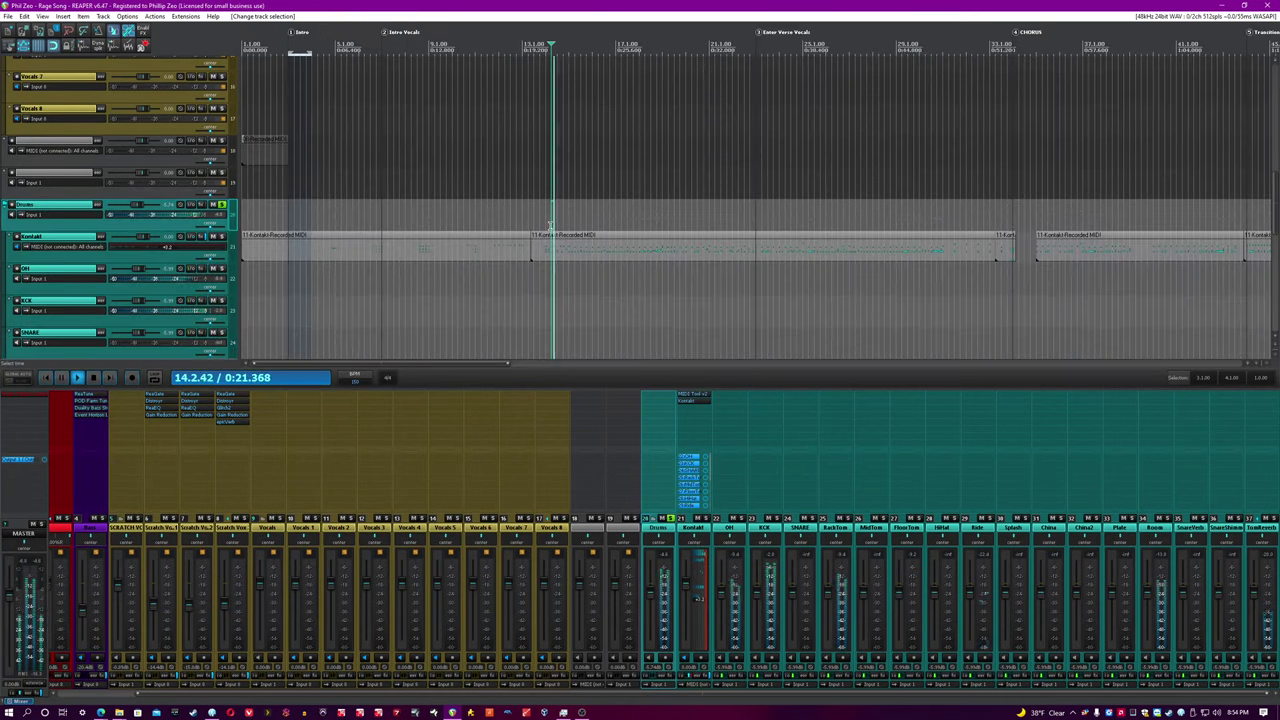
left_click_drag(551, 300, 906, 200)
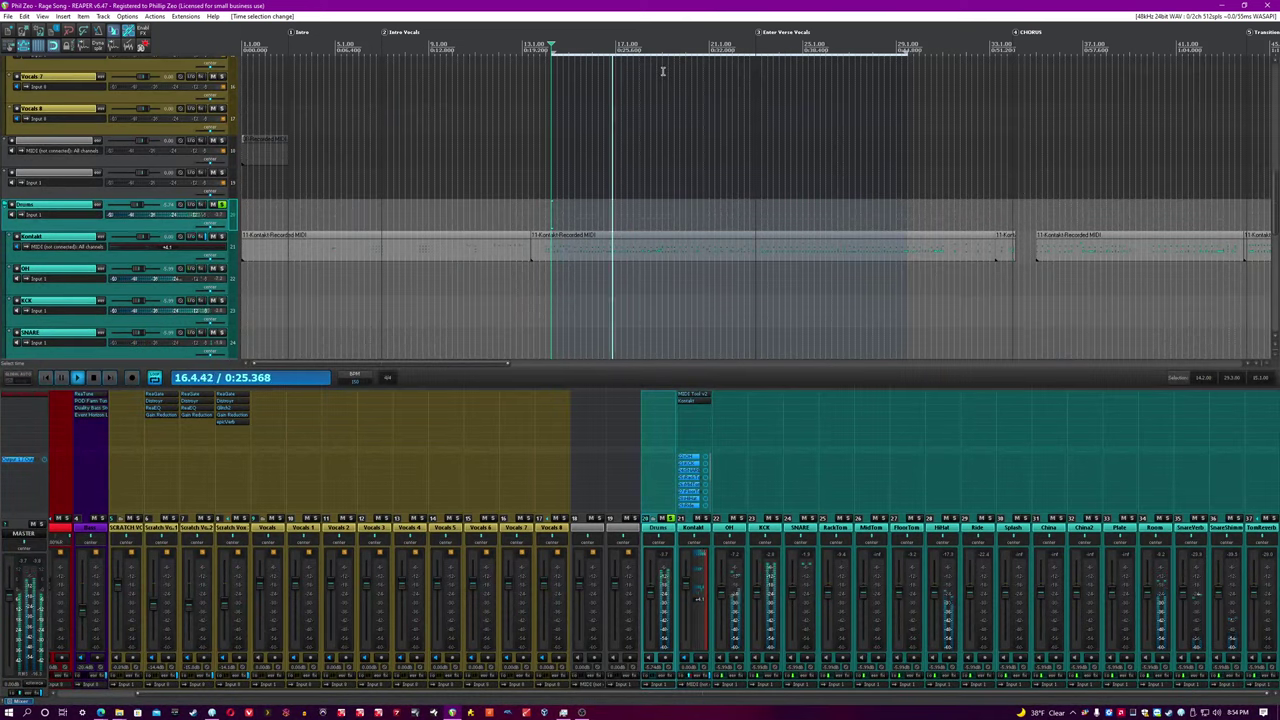
Add the CHANNEV plug-in by AnalogObsession to the Drums folder track and move its window to the middle of the screen
double_click(655, 422)
type("channel")
key("BackSpace")
type("v")
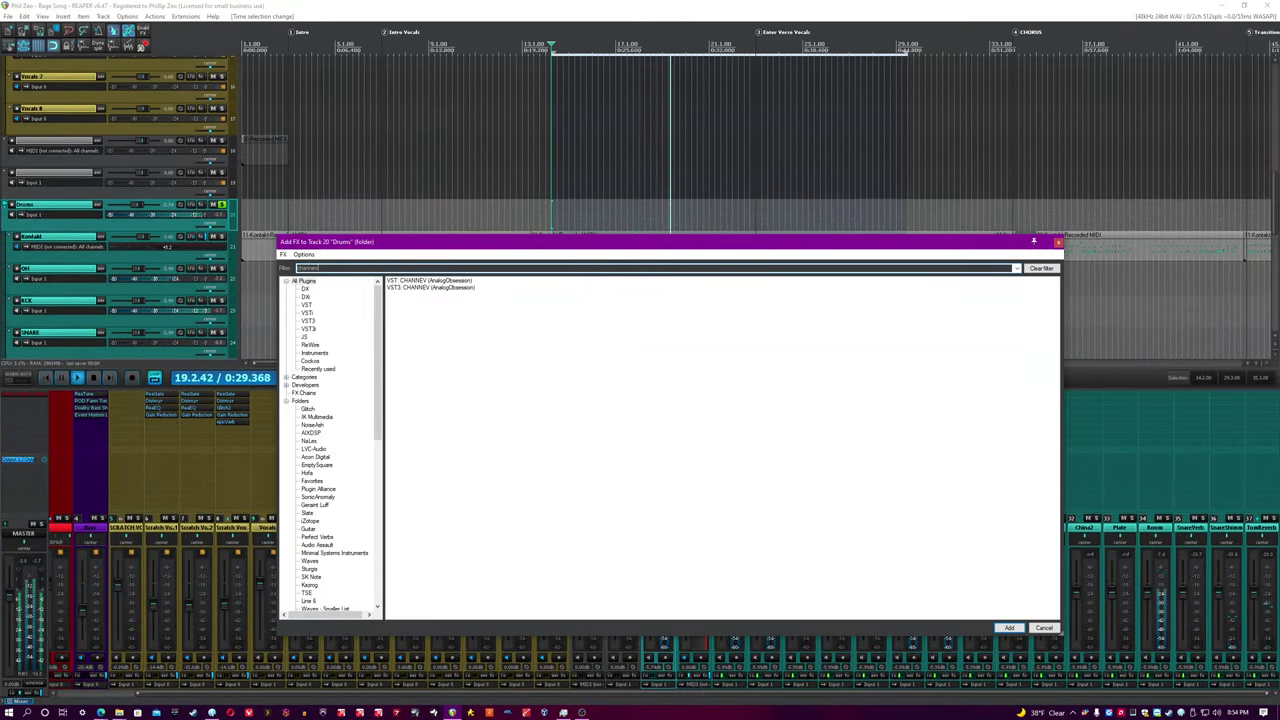
double_click(452, 281)
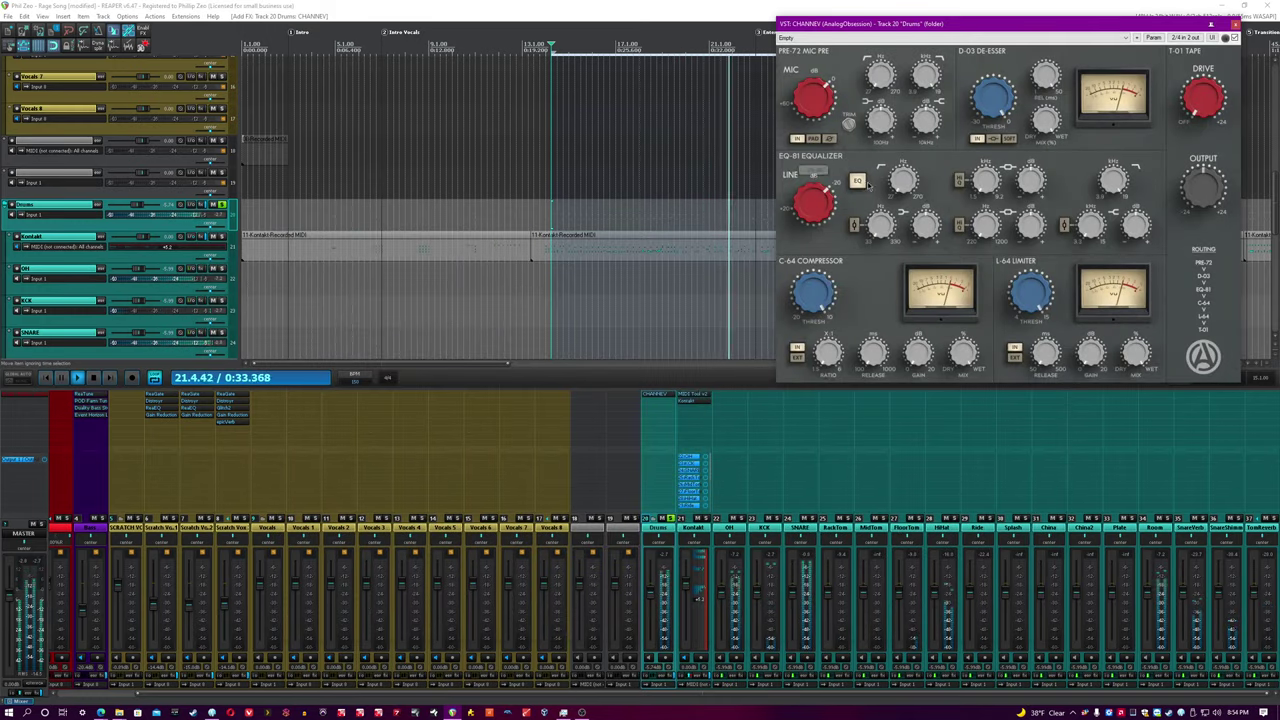
left_click_drag(984, 25, 639, 167)
left_click(693, 5)
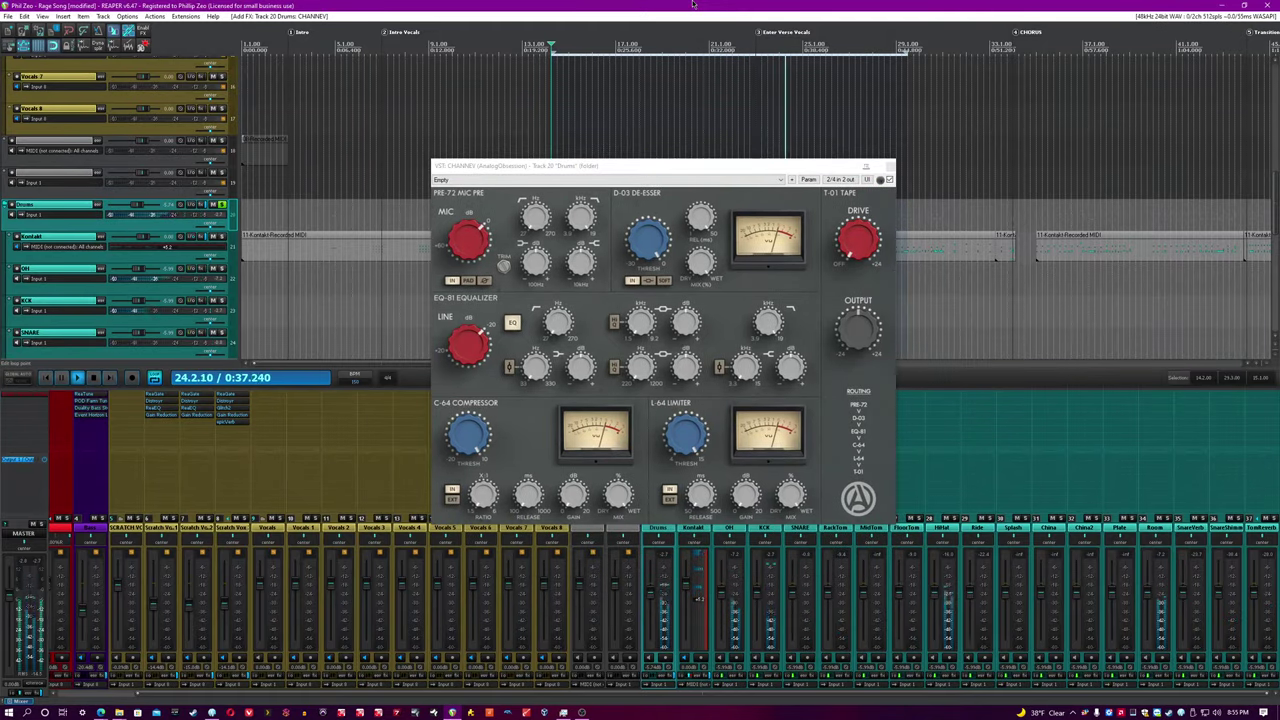
Examine the CHANNEV modules in order: mic preamp, de-esser, equalizer, compressor, limiter, tape drive and output
mouse_move(468, 240)
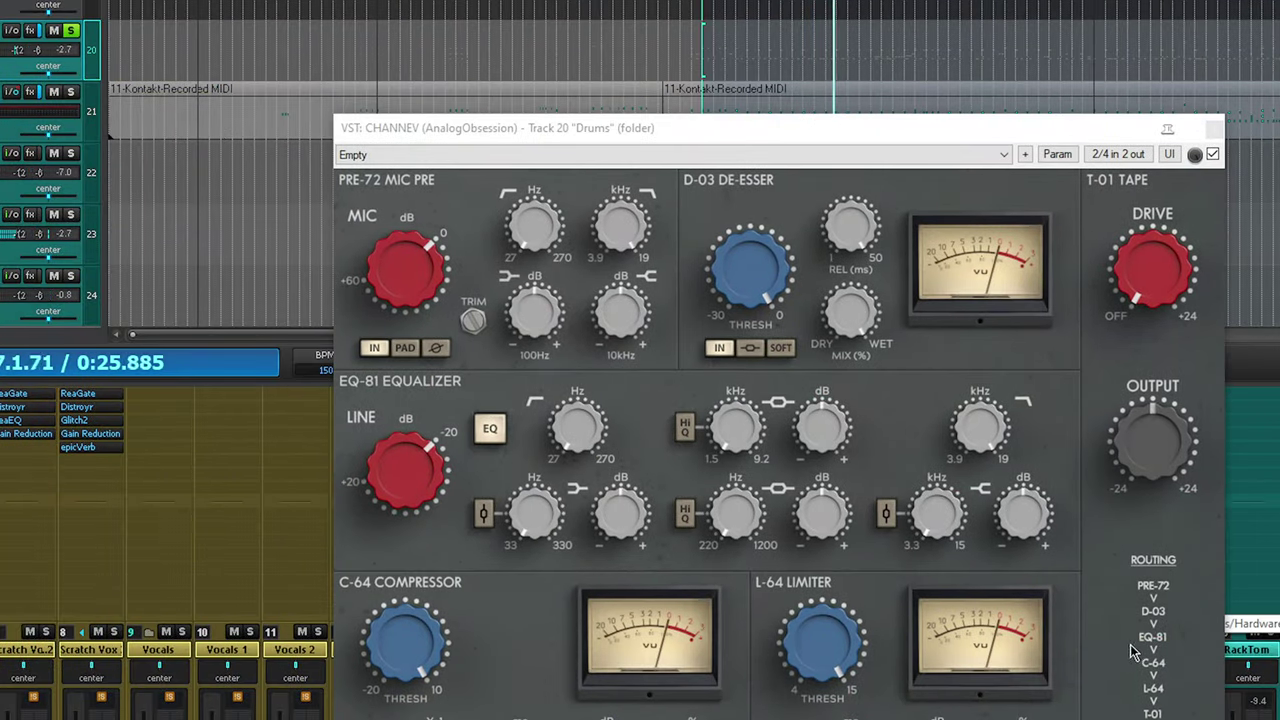
left_click_drag(879, 125, 763, 28)
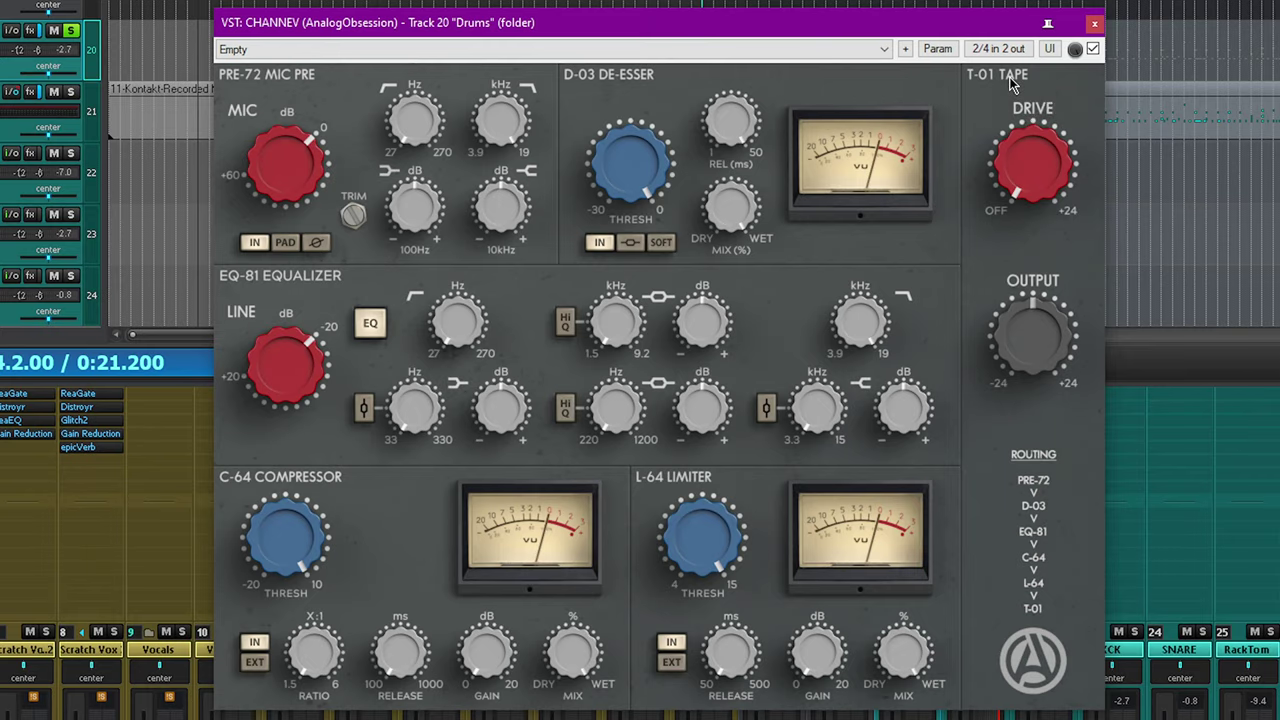
mouse_move(1083, 388)
mouse_move(310, 160)
mouse_move(260, 396)
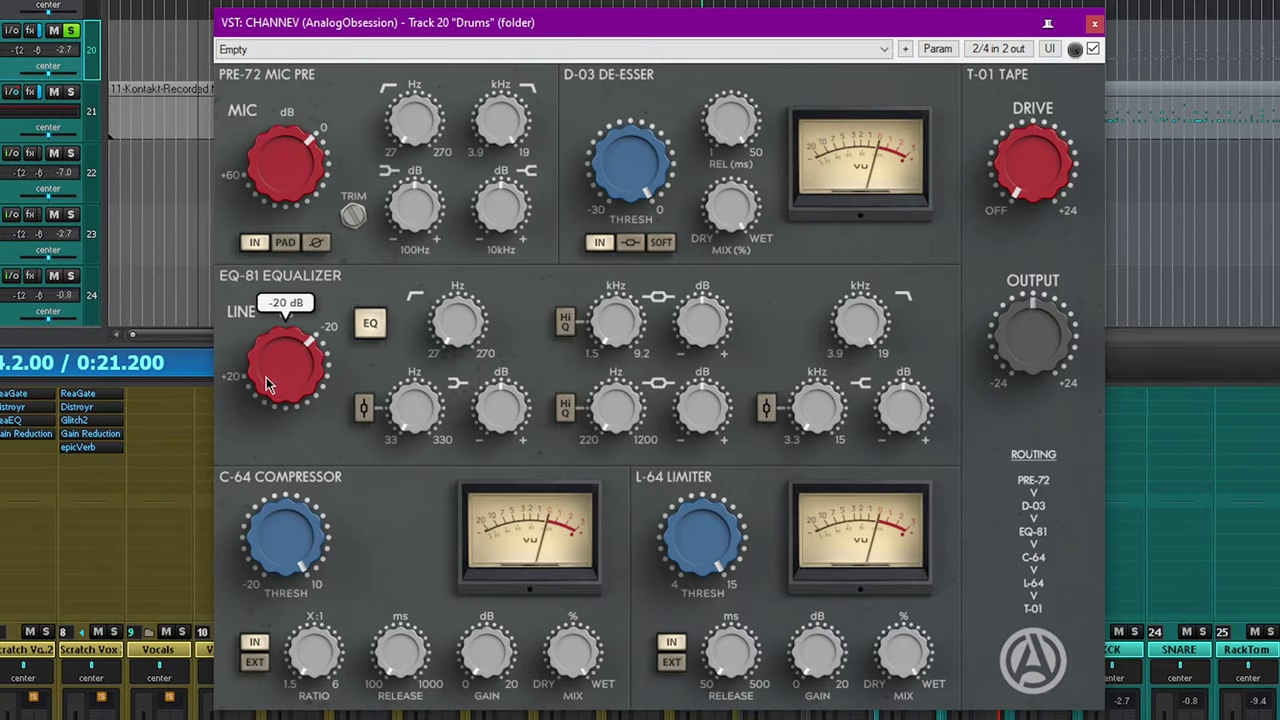
mouse_move(284, 588)
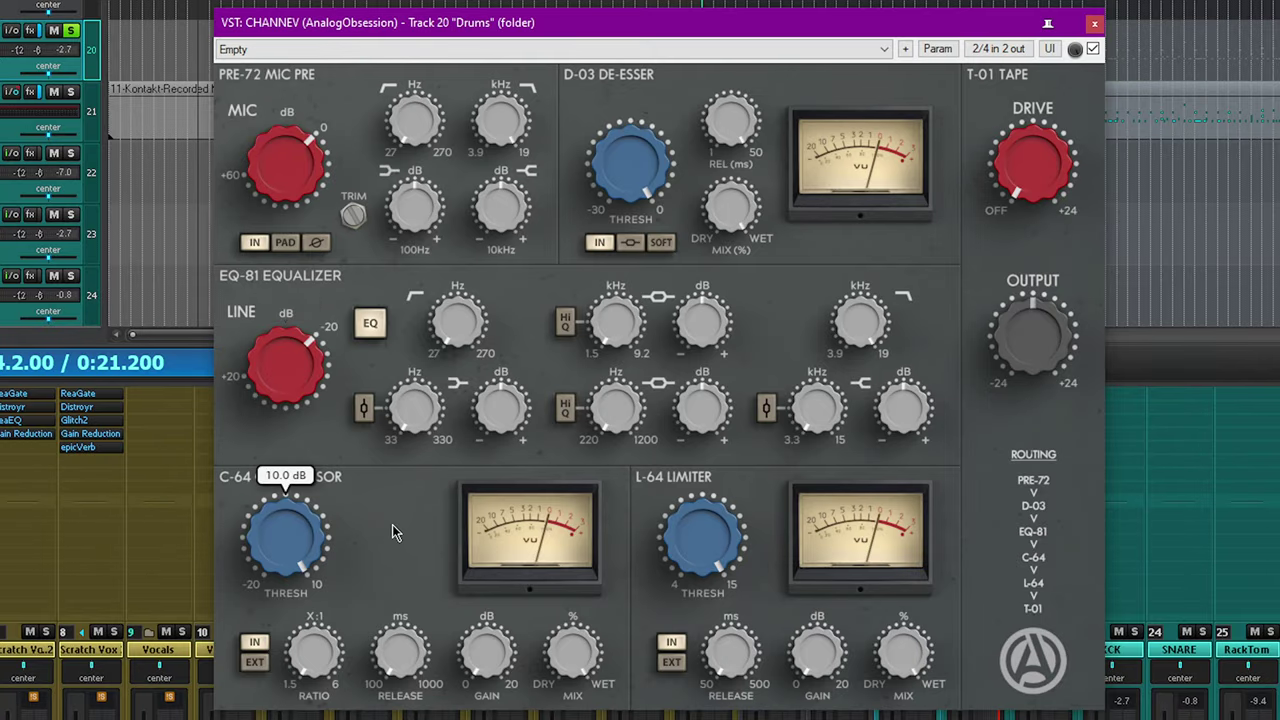
mouse_move(781, 547)
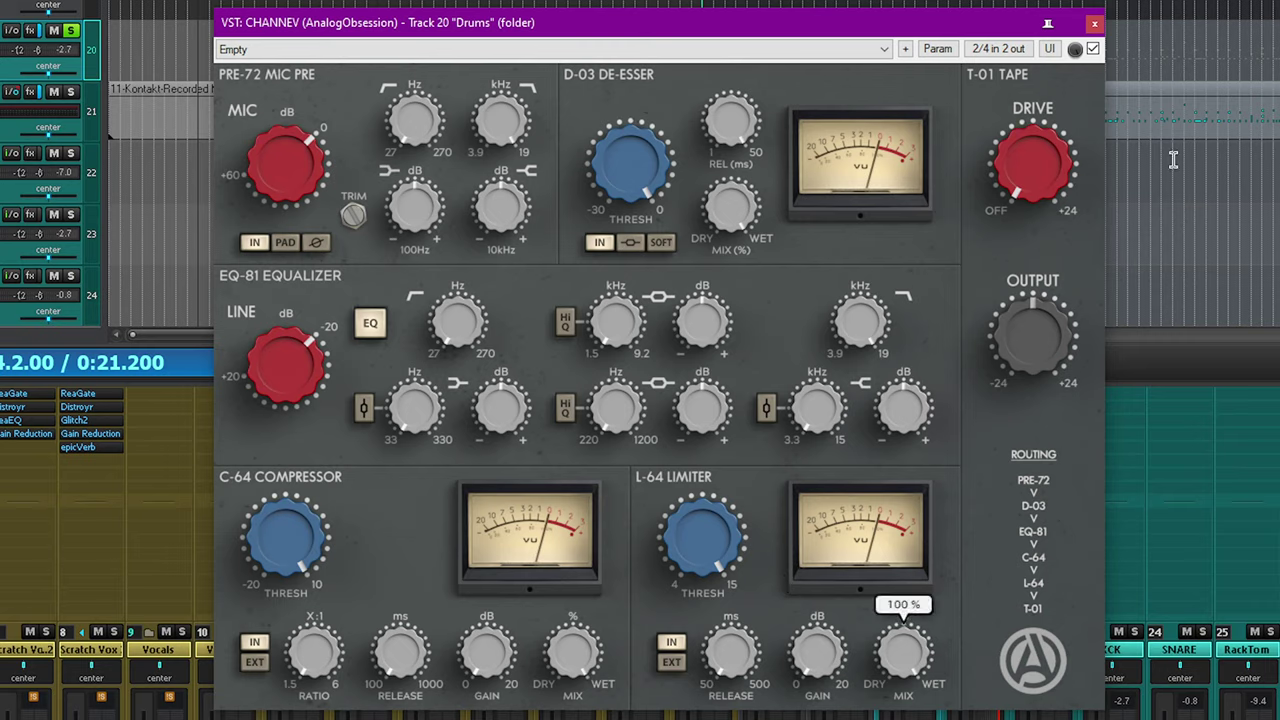
mouse_move(1043, 194)
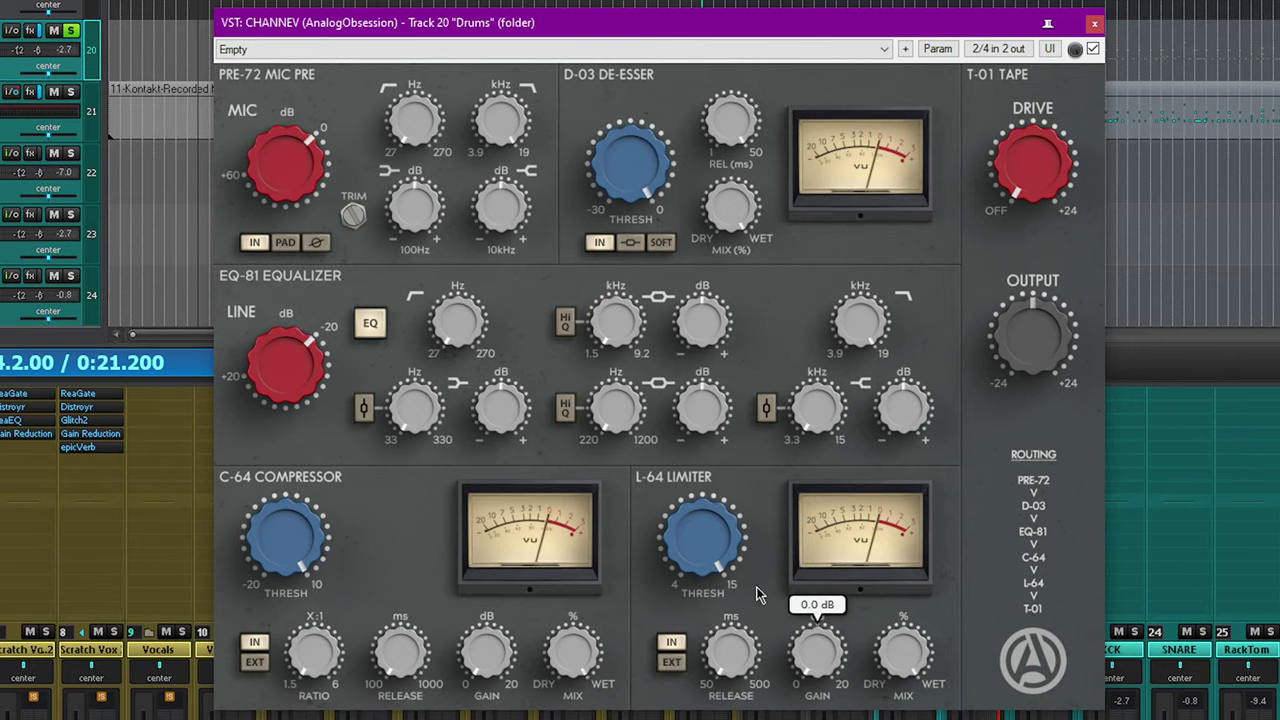
mouse_move(1041, 150)
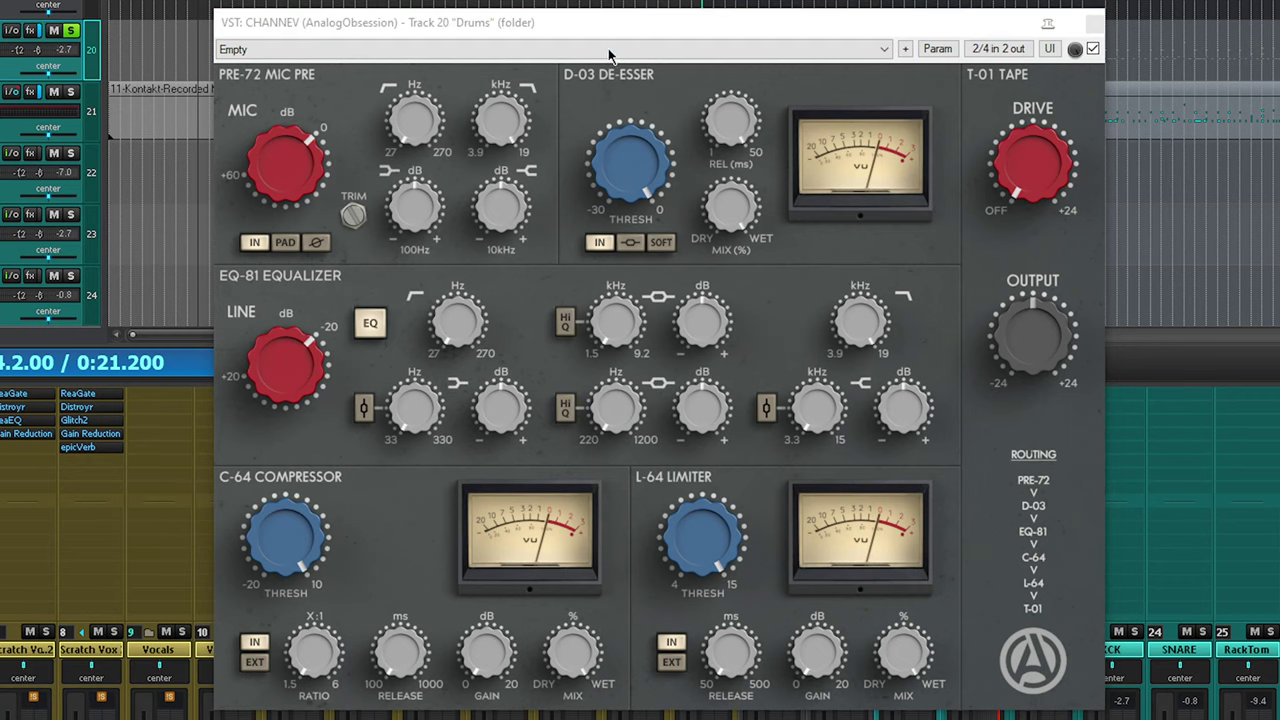
left_click_drag(608, 24, 596, 29)
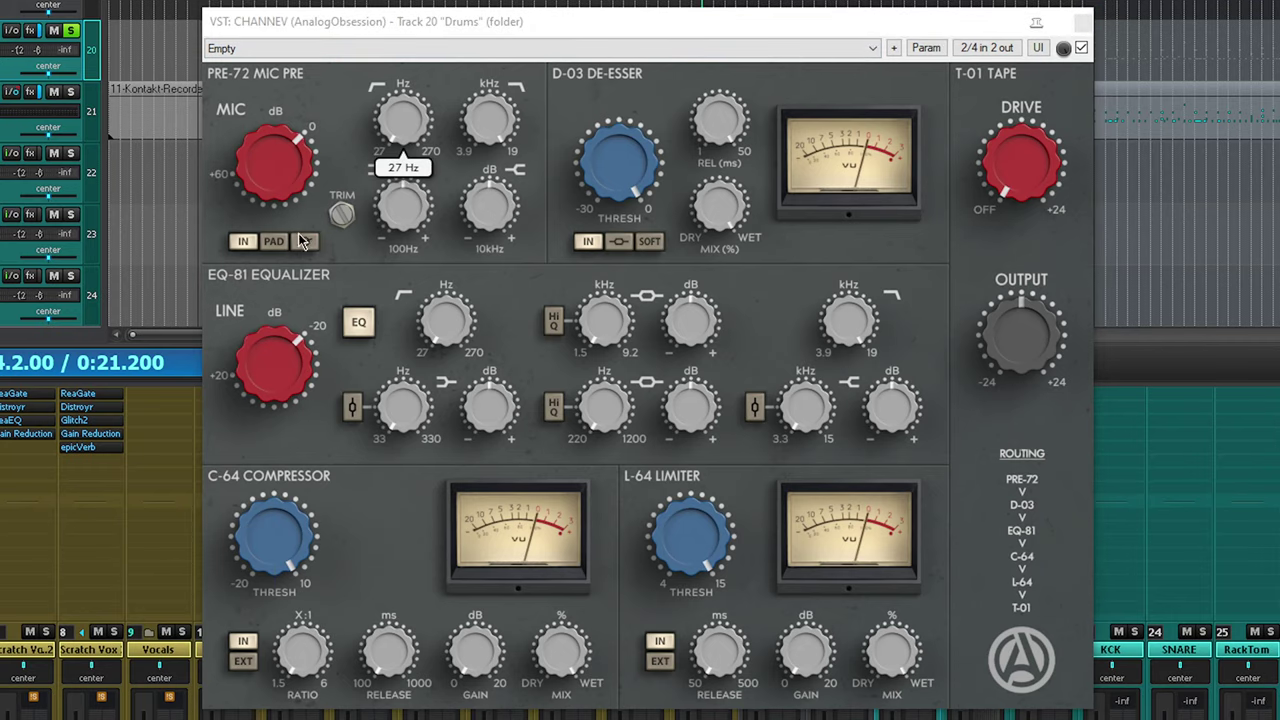
Disable the de-esser, EQ, compressor and limiter modules, leaving only the PRE-72 mic preamp engaged
left_click(600, 242)
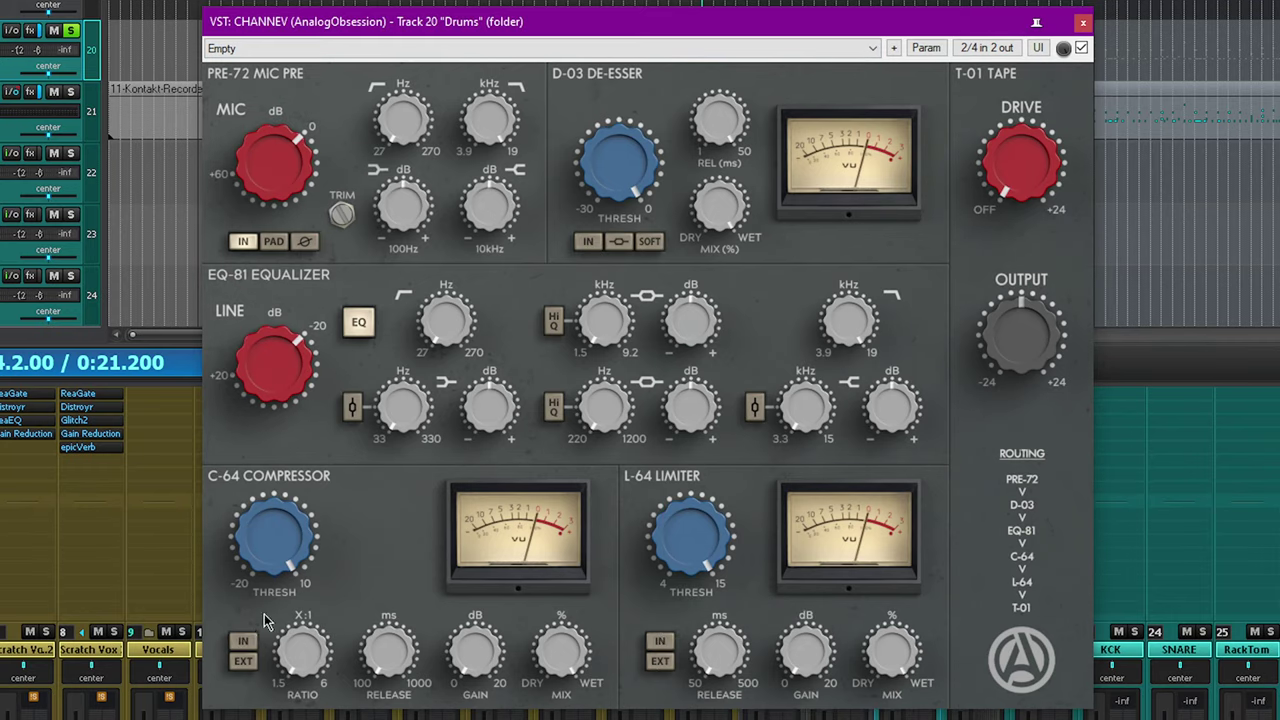
left_click(364, 322)
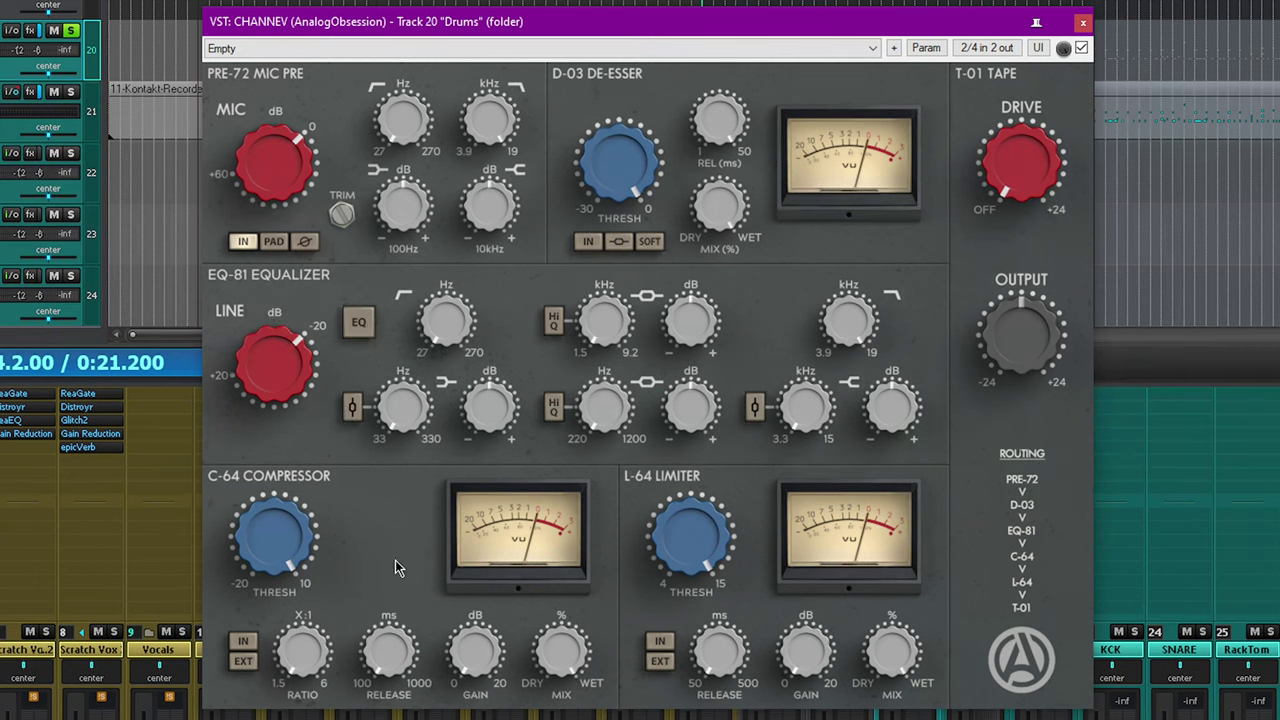
left_click(245, 241)
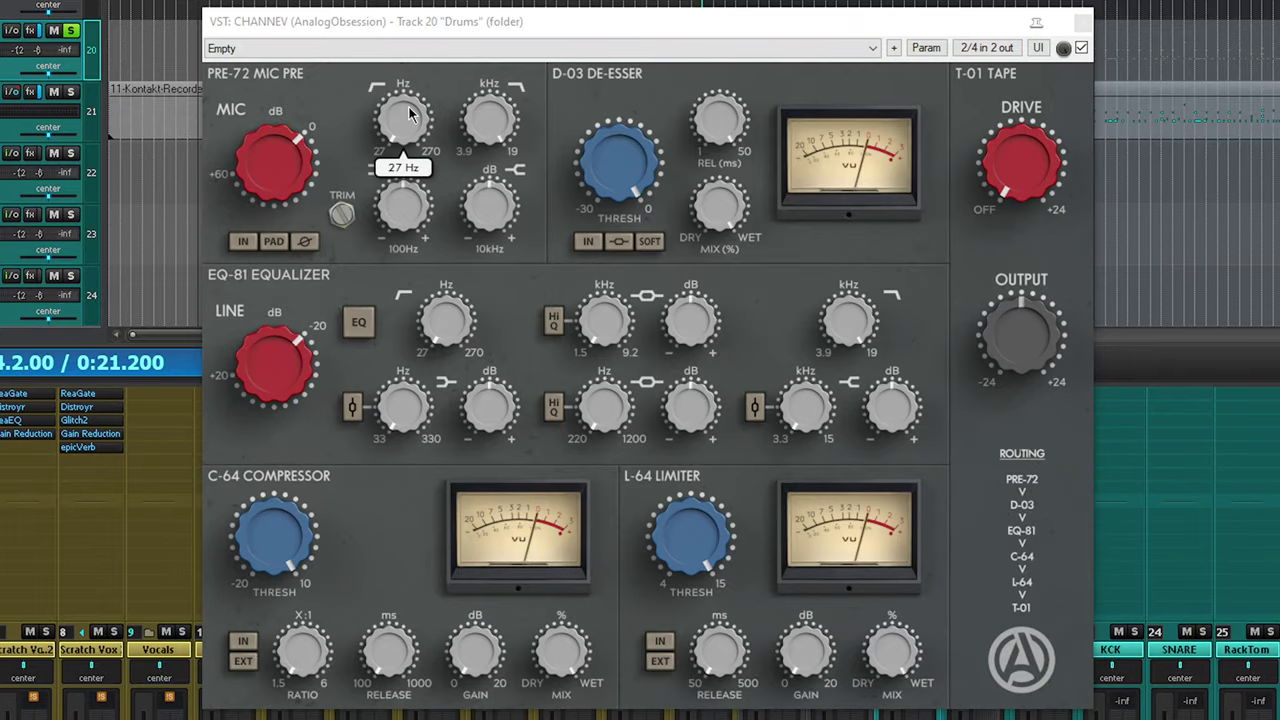
left_click(244, 243)
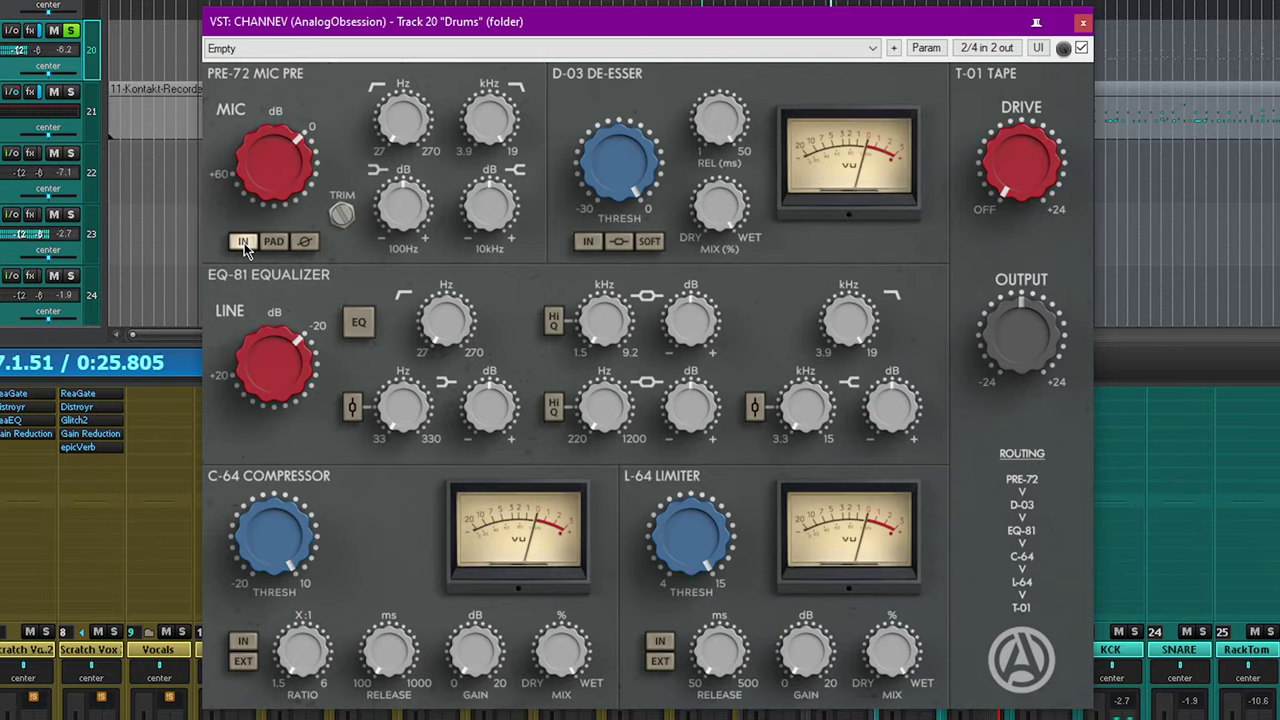
mouse_move(386, 220)
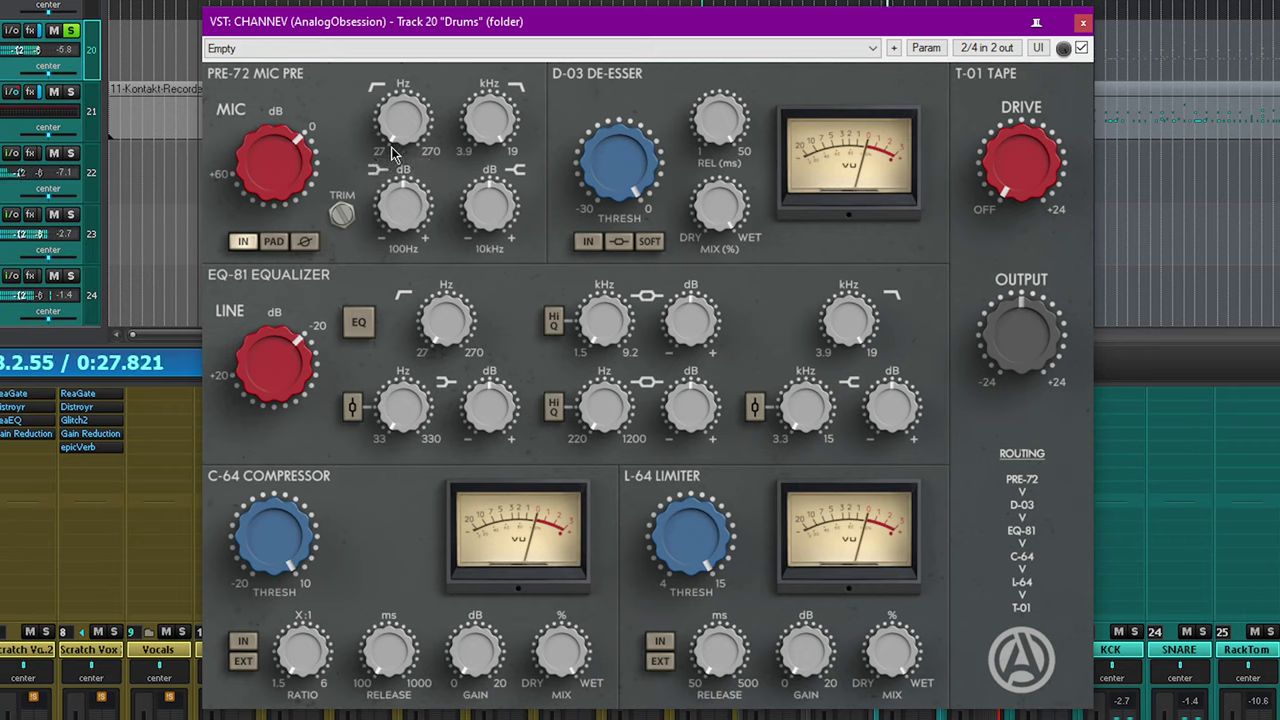
mouse_move(405, 137)
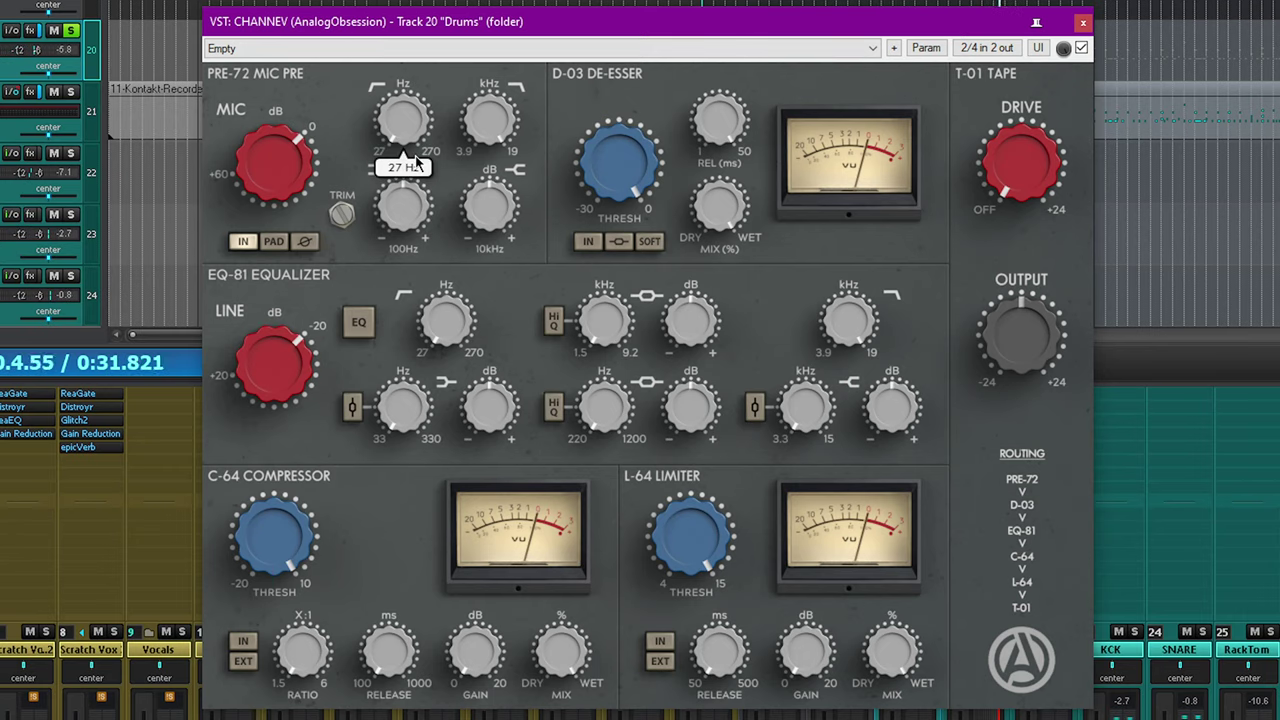
Audition the PRE-72 MIC gain at 60 dB with the pad engaged, and return the gain to 0 dB
mouse_move(270, 158)
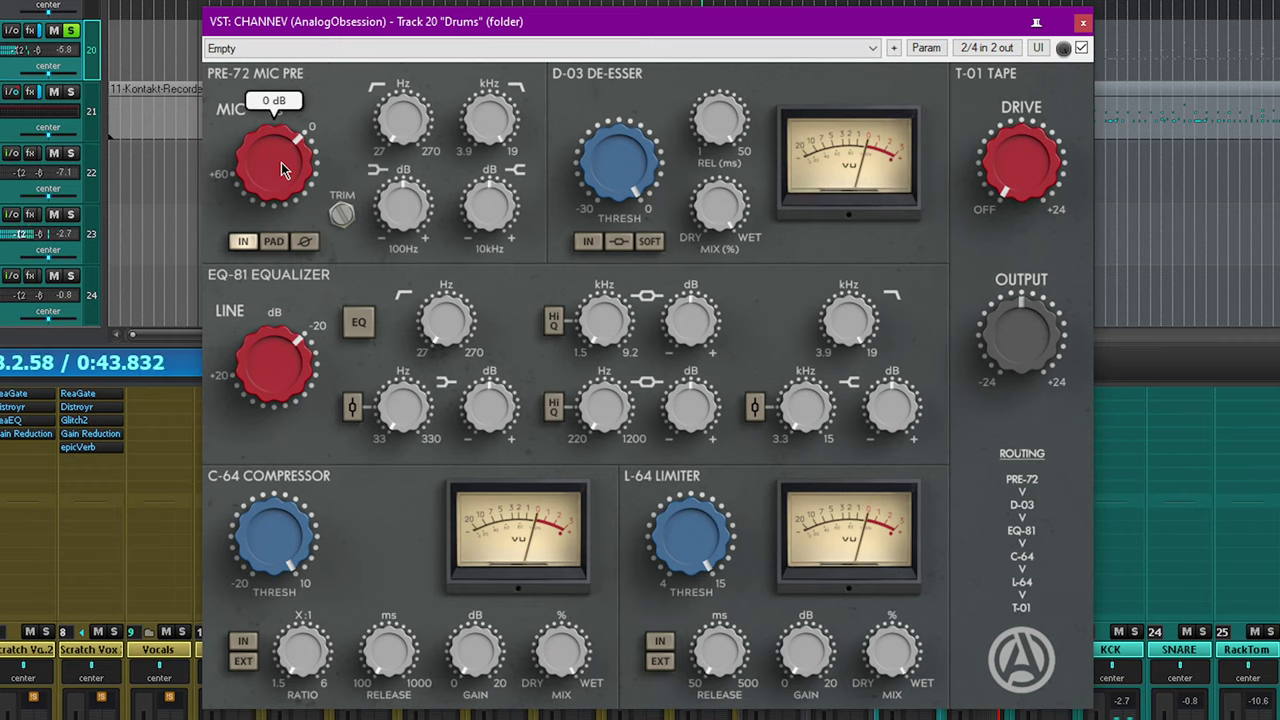
left_click_drag(279, 167, 263, 210)
left_click_drag(256, 261, 310, 410)
mouse_move(288, 168)
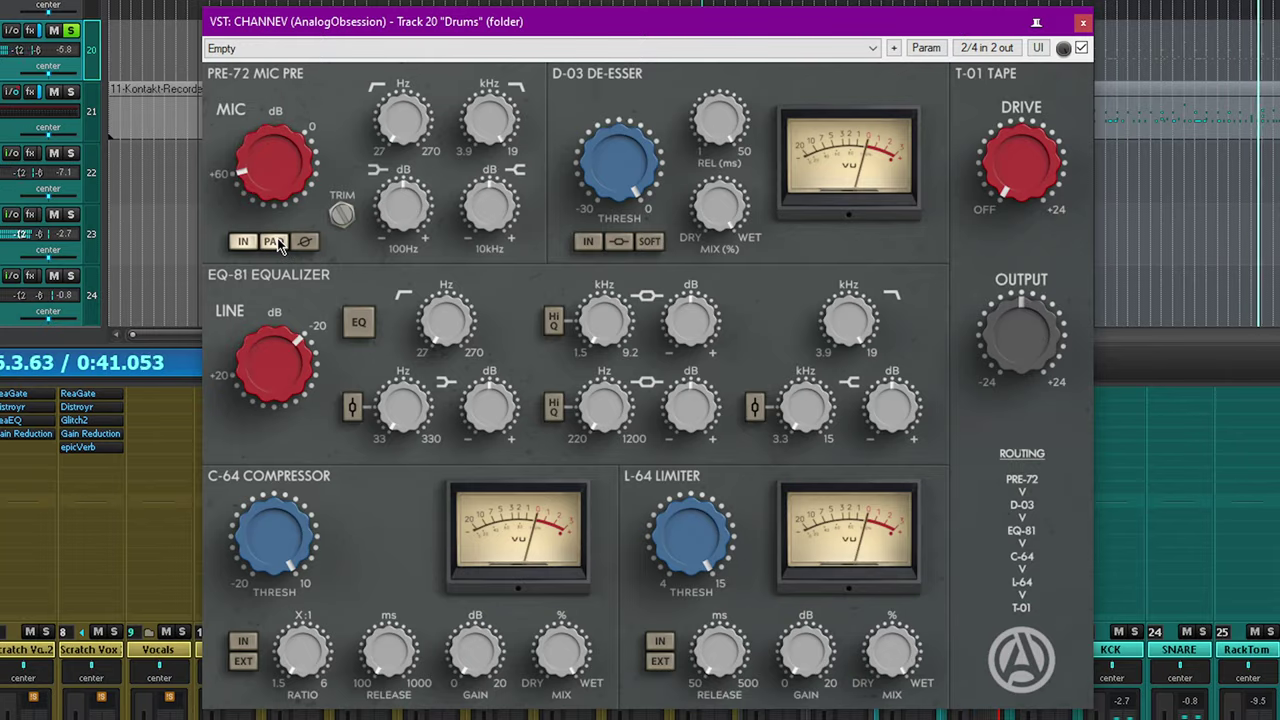
mouse_move(293, 153)
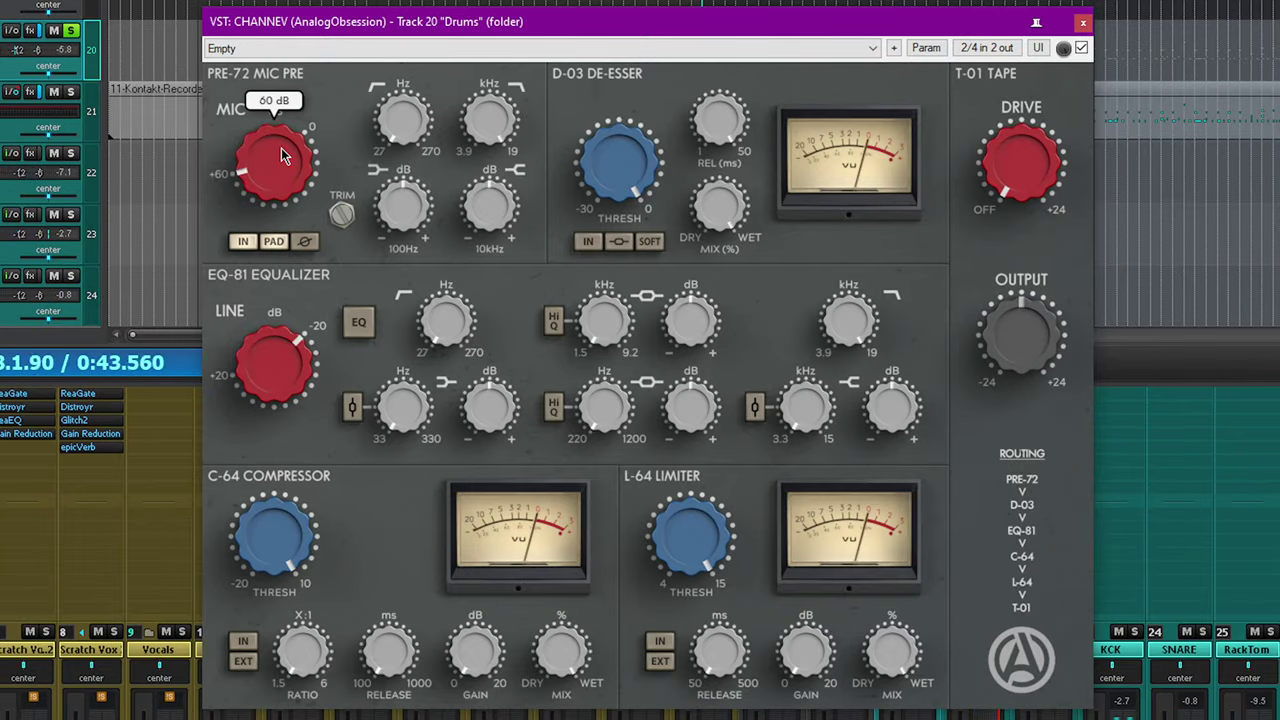
left_click_drag(281, 149, 277, 568)
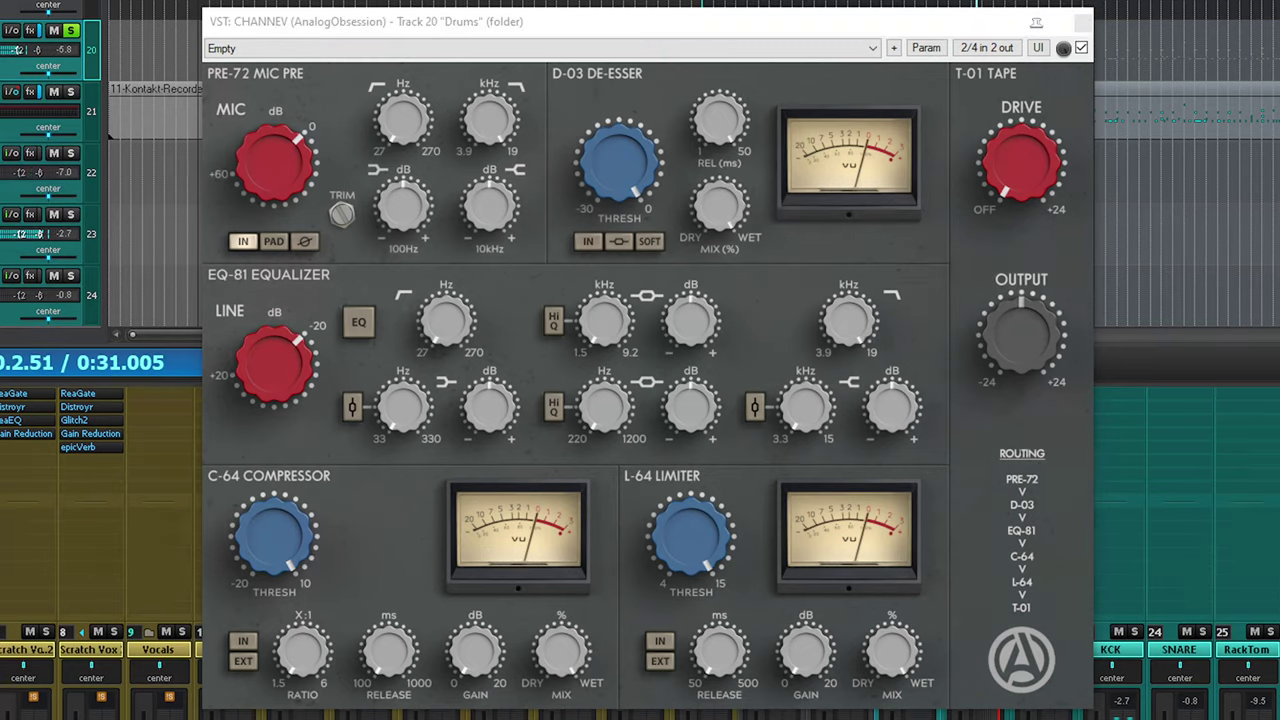
Audition the preamp TRIM at -5 dB and the MIC gain at 60 dB, and return the gain to 0 dB
mouse_move(346, 213)
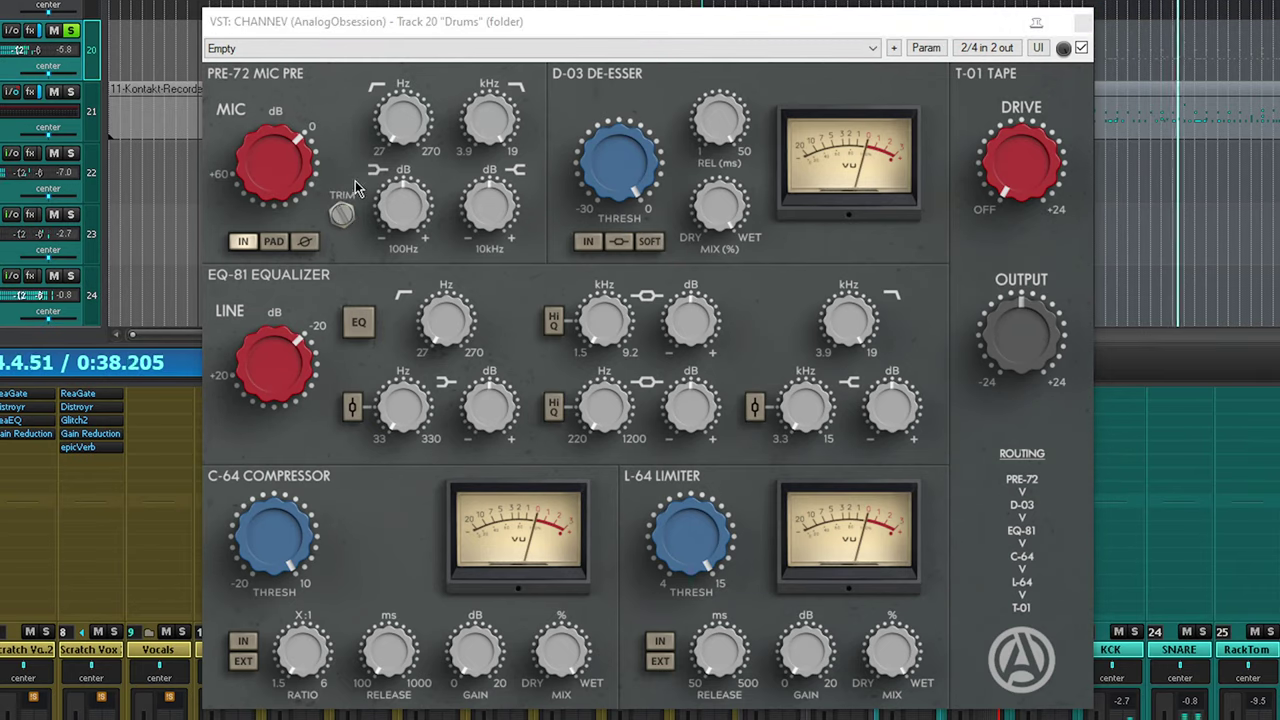
left_click(340, 218)
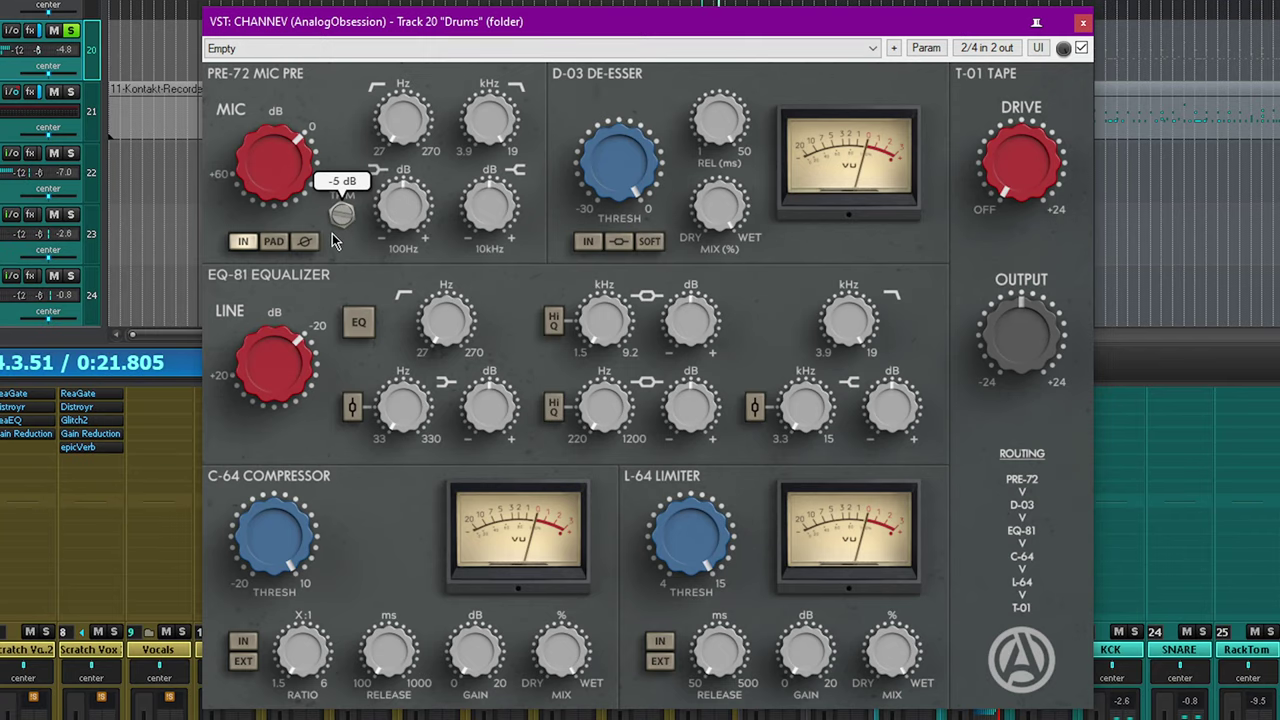
left_click_drag(325, 253, 325, 276)
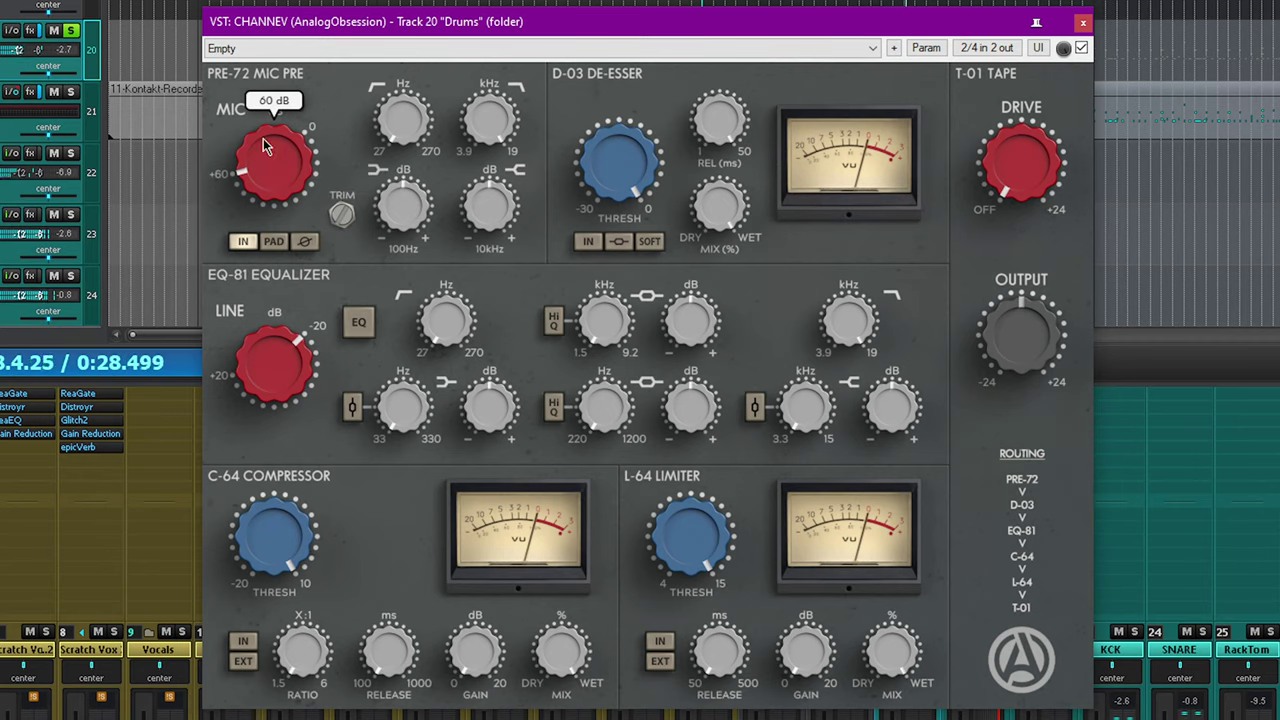
mouse_move(264, 160)
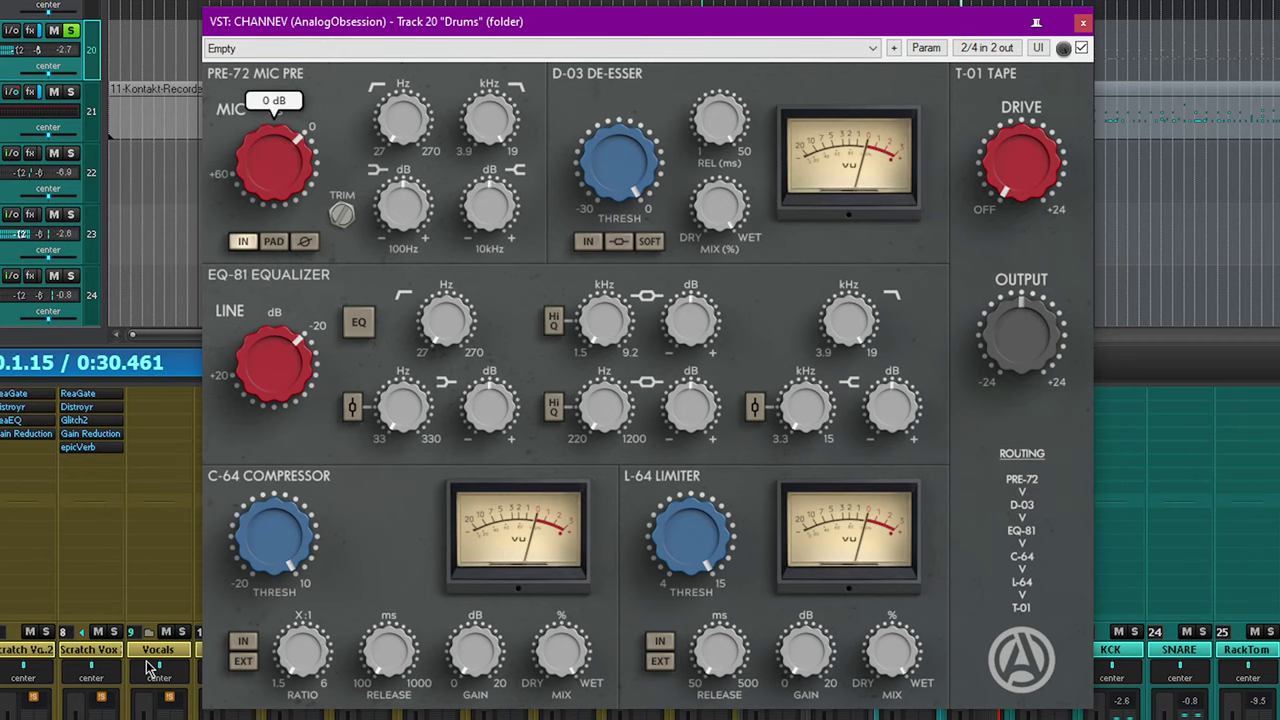
Audition the preamp TRIM around 0 dB with the pad switched on and off
mouse_move(341, 227)
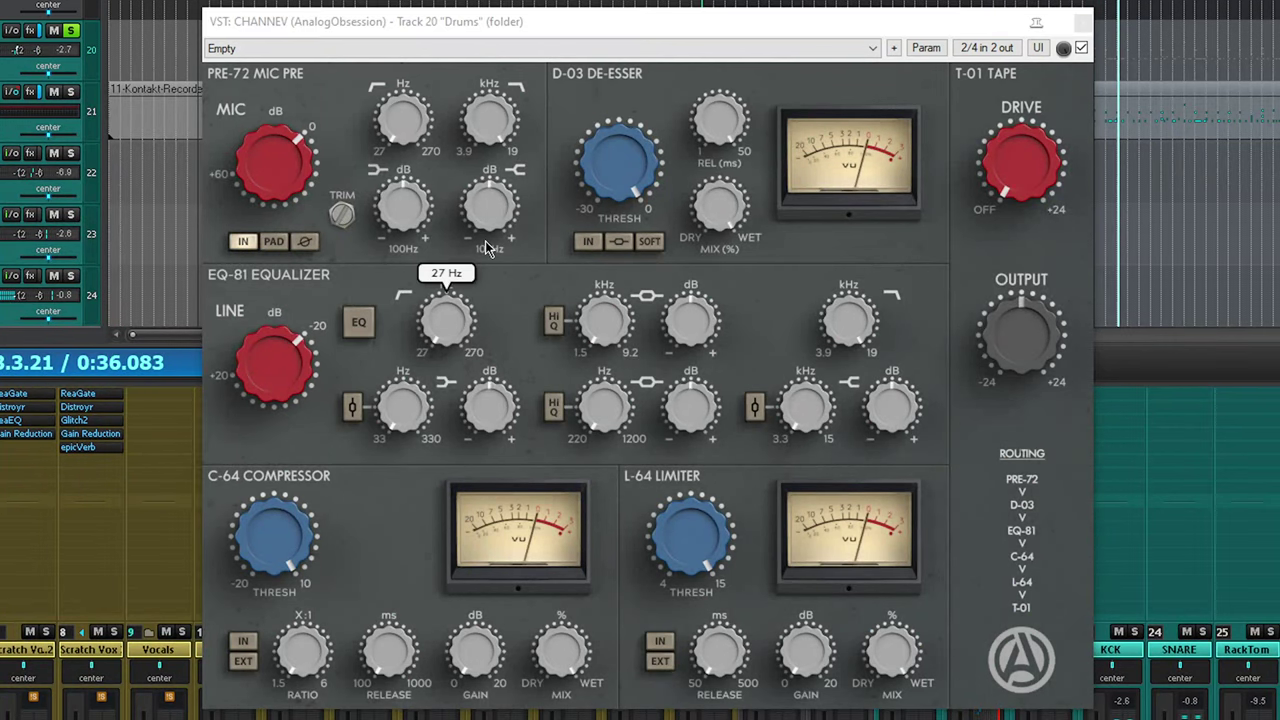
left_click(345, 218)
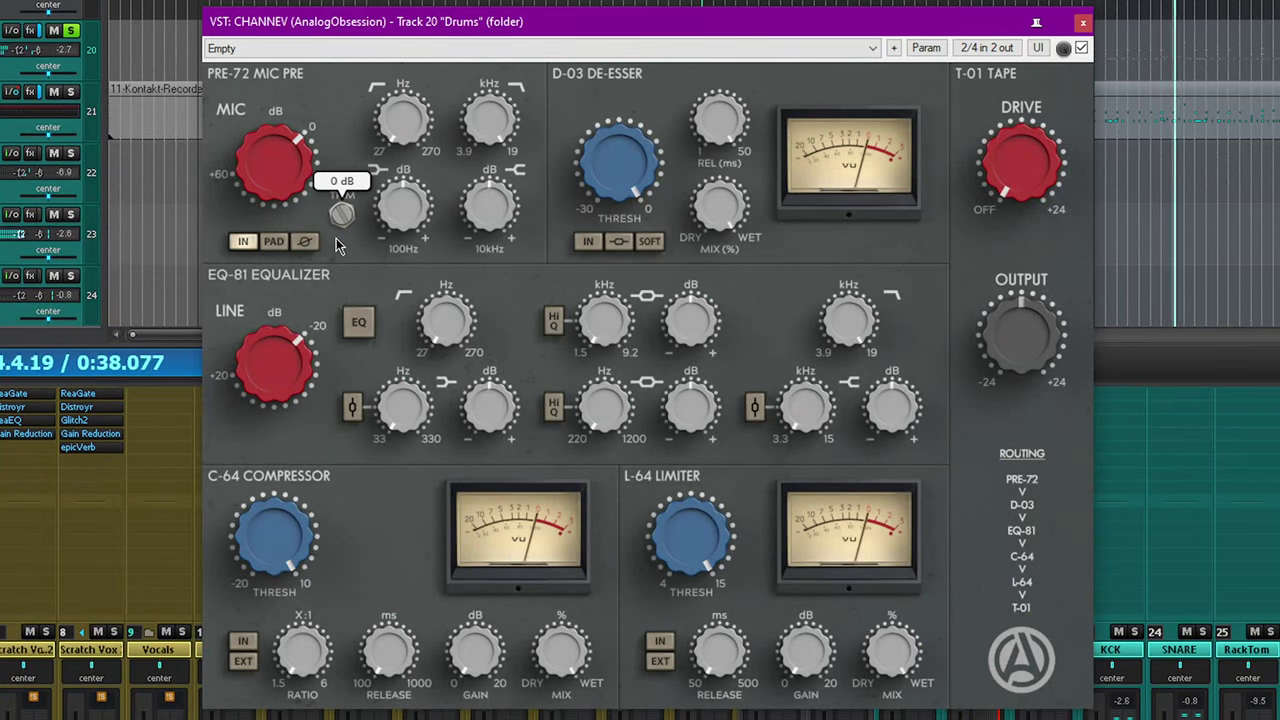
left_click(125, 567)
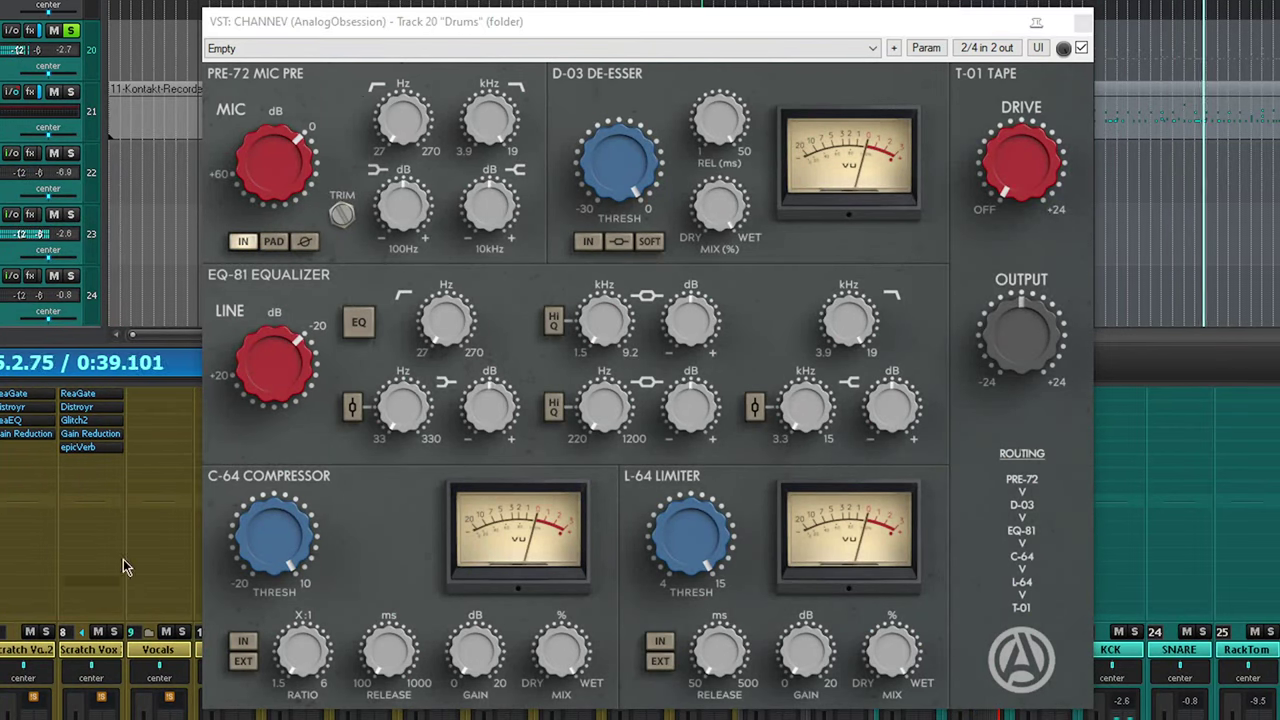
left_click(342, 213)
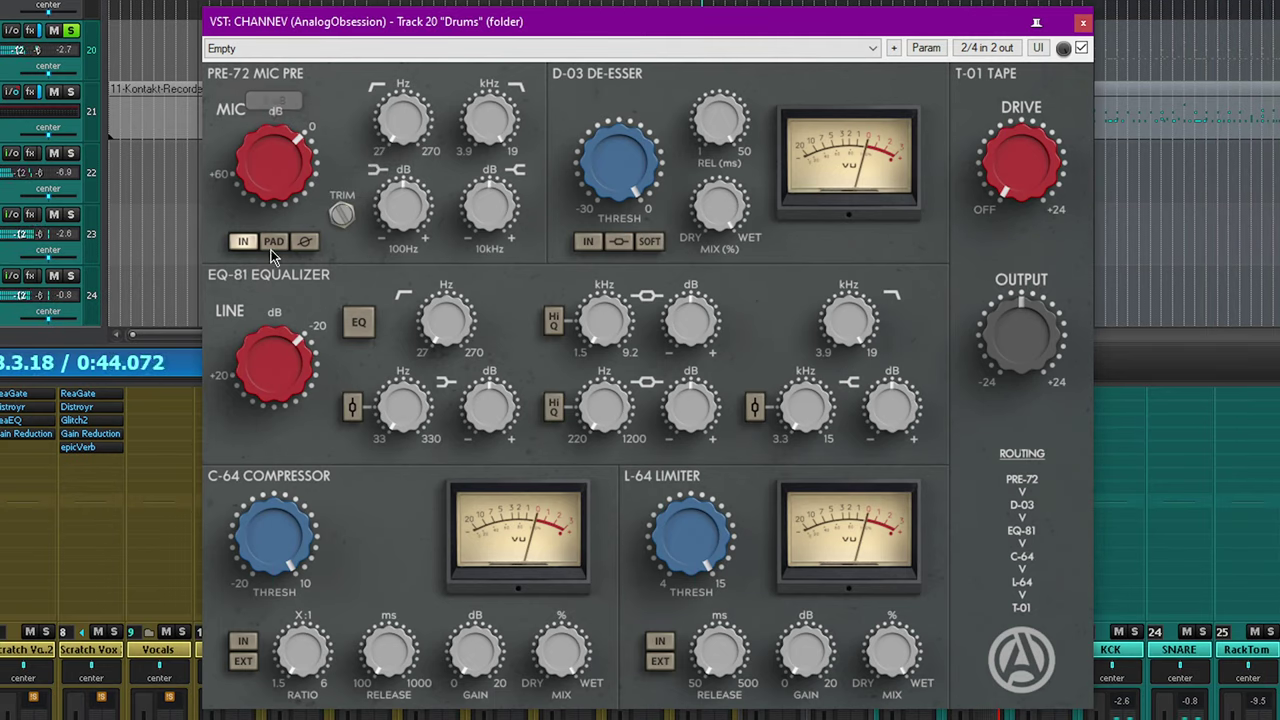
mouse_move(385, 226)
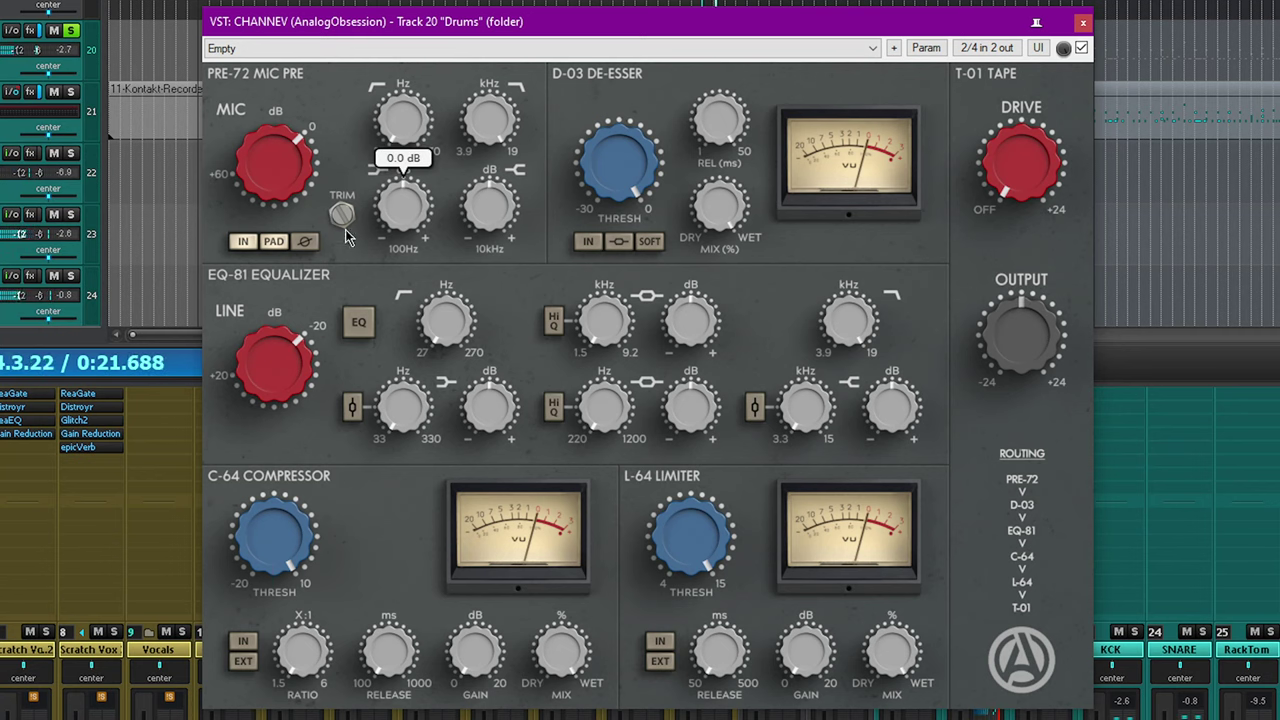
mouse_move(349, 213)
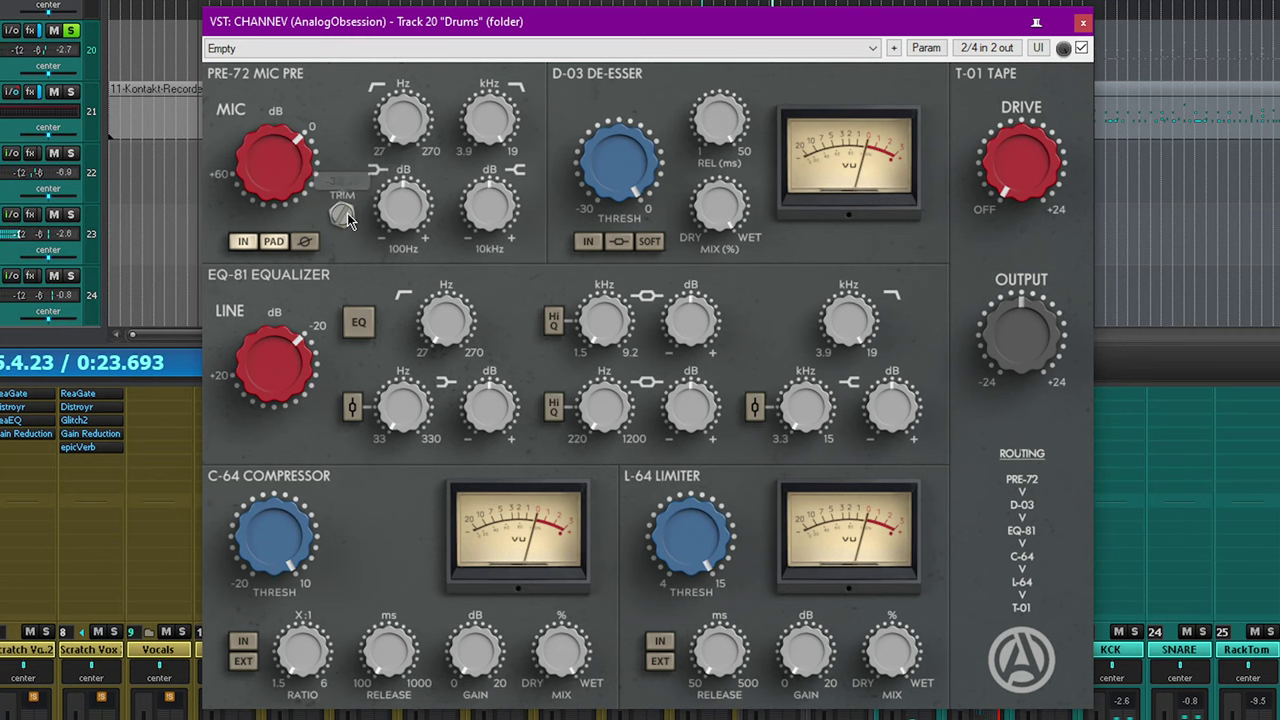
mouse_move(427, 360)
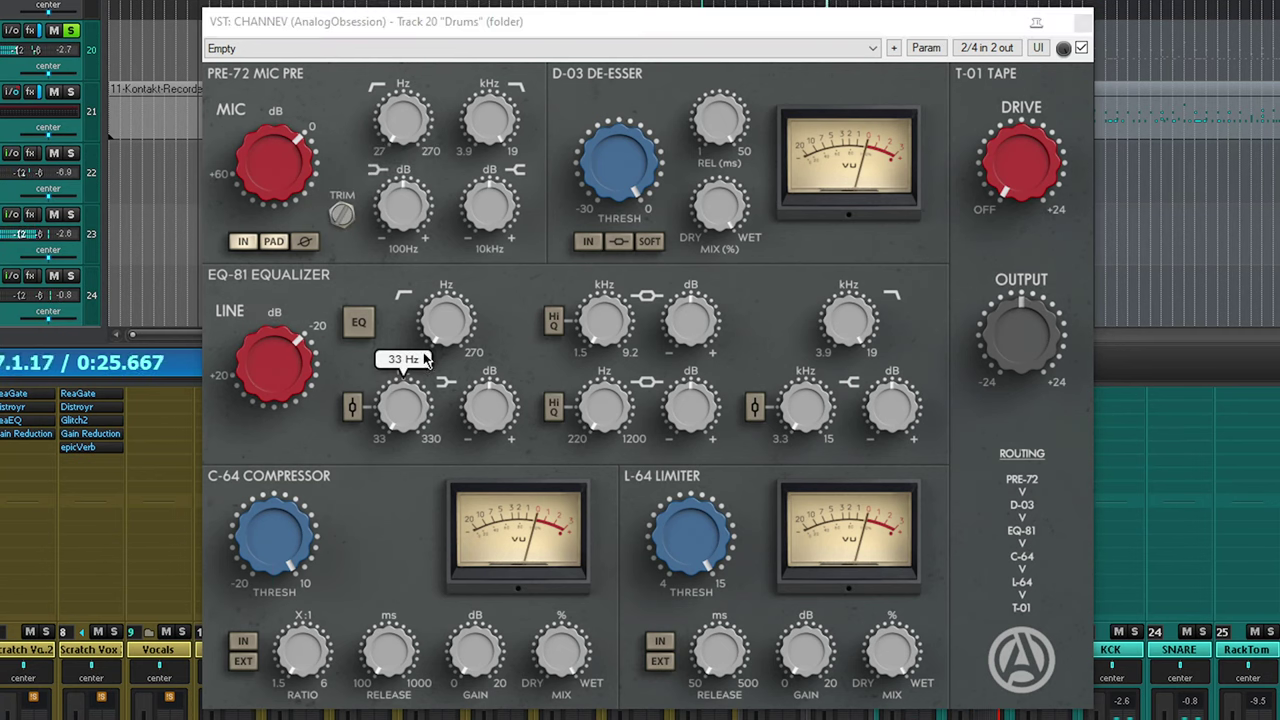
left_click(341, 217)
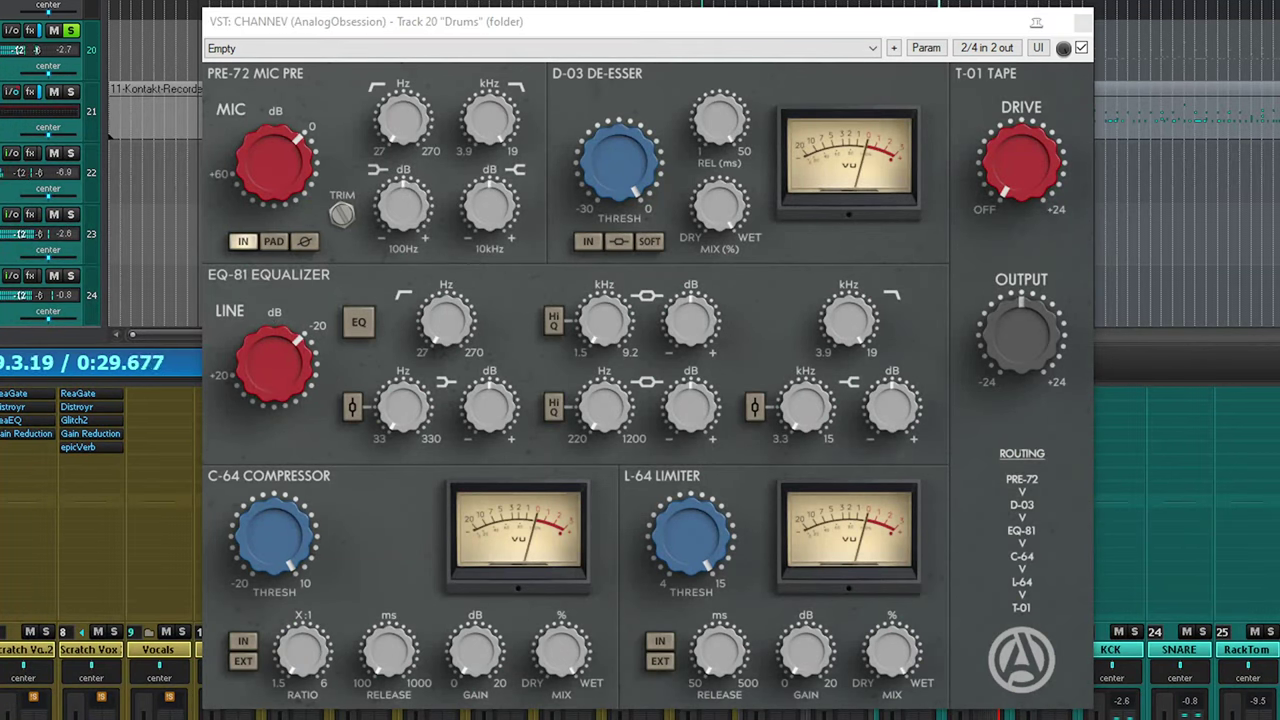
Audition the preamp's high-pass filter by sweeping its cutoff from 27 Hz to 270 Hz
mouse_move(414, 148)
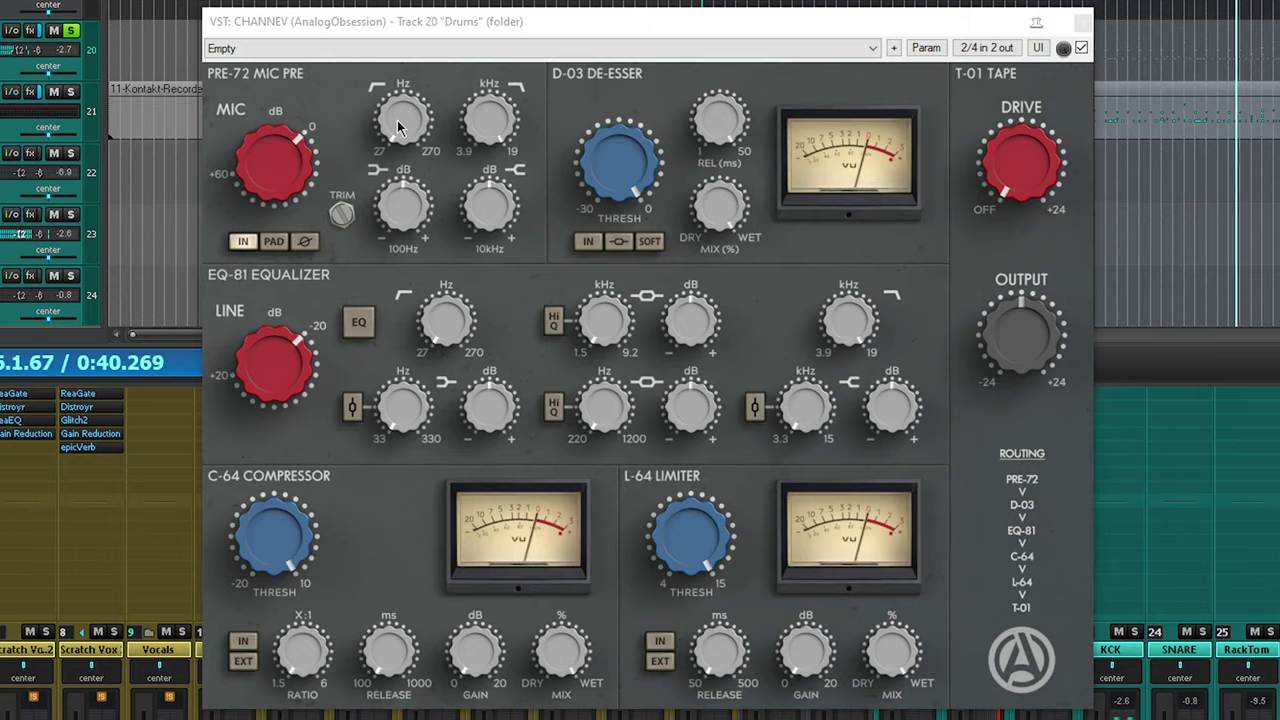
left_click(403, 136)
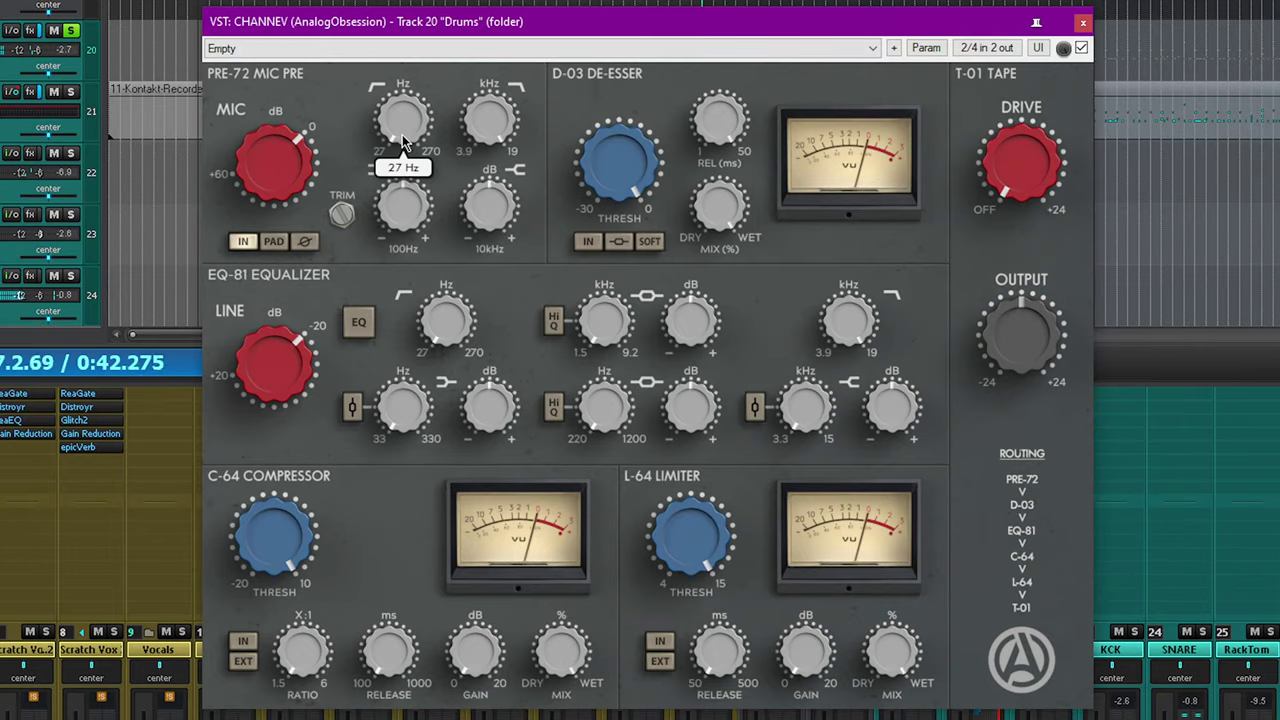
left_click_drag(405, 20, 408, 2)
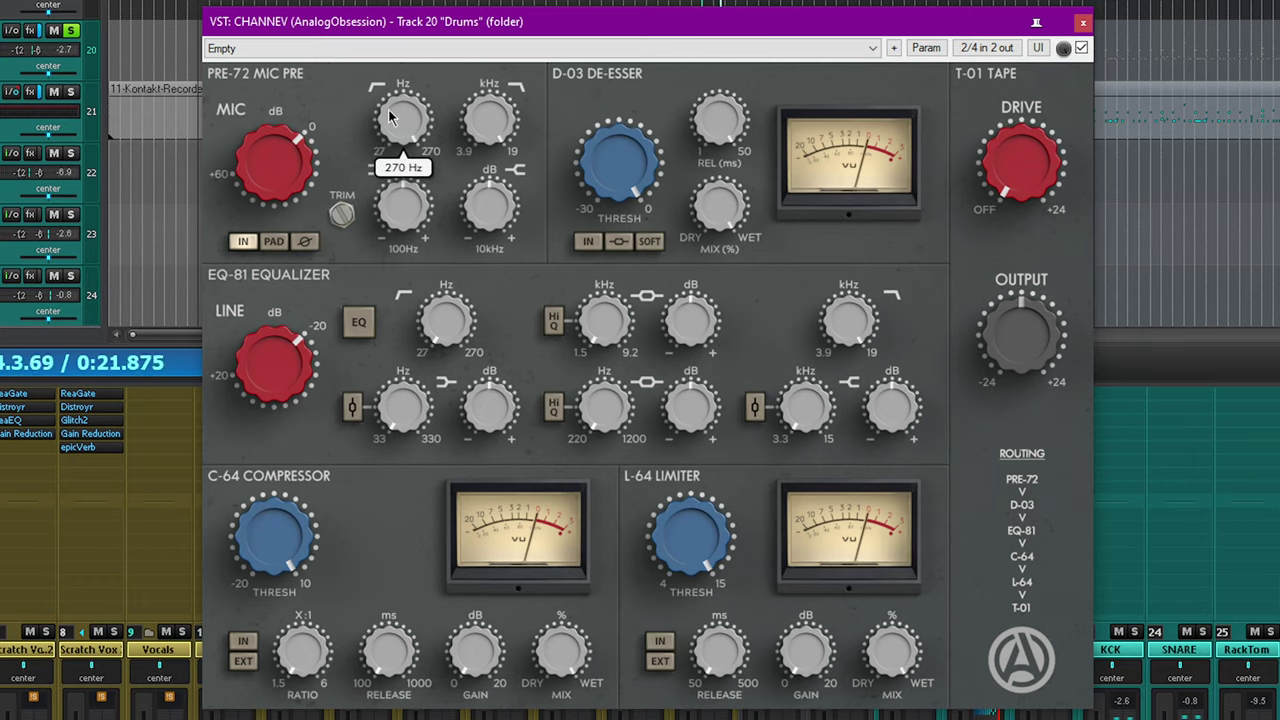
left_click_drag(390, 115, 390, 124)
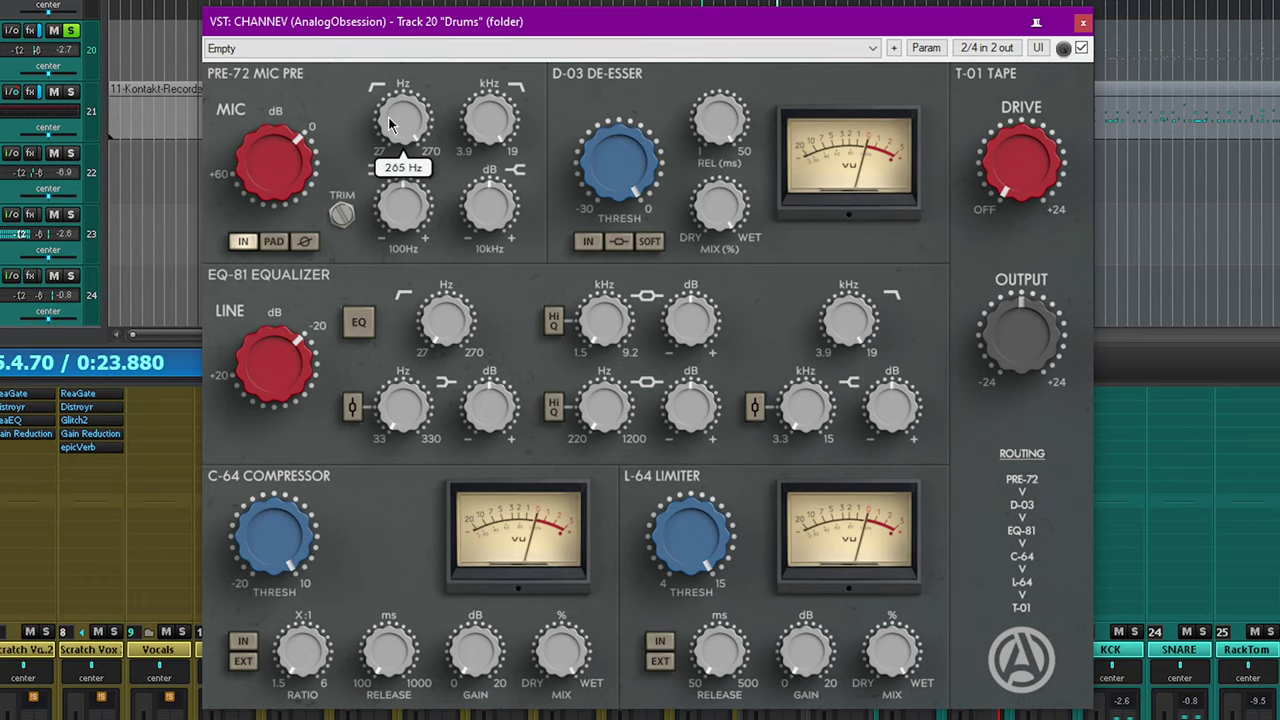
Audition the preamp's low-pass filter by sweeping its cutoff between 19 kHz and 3.9 kHz
mouse_move(488, 128)
left_mouse_down()
mouse_move(486, 150)
mouse_move(482, 138)
left_mouse_up()
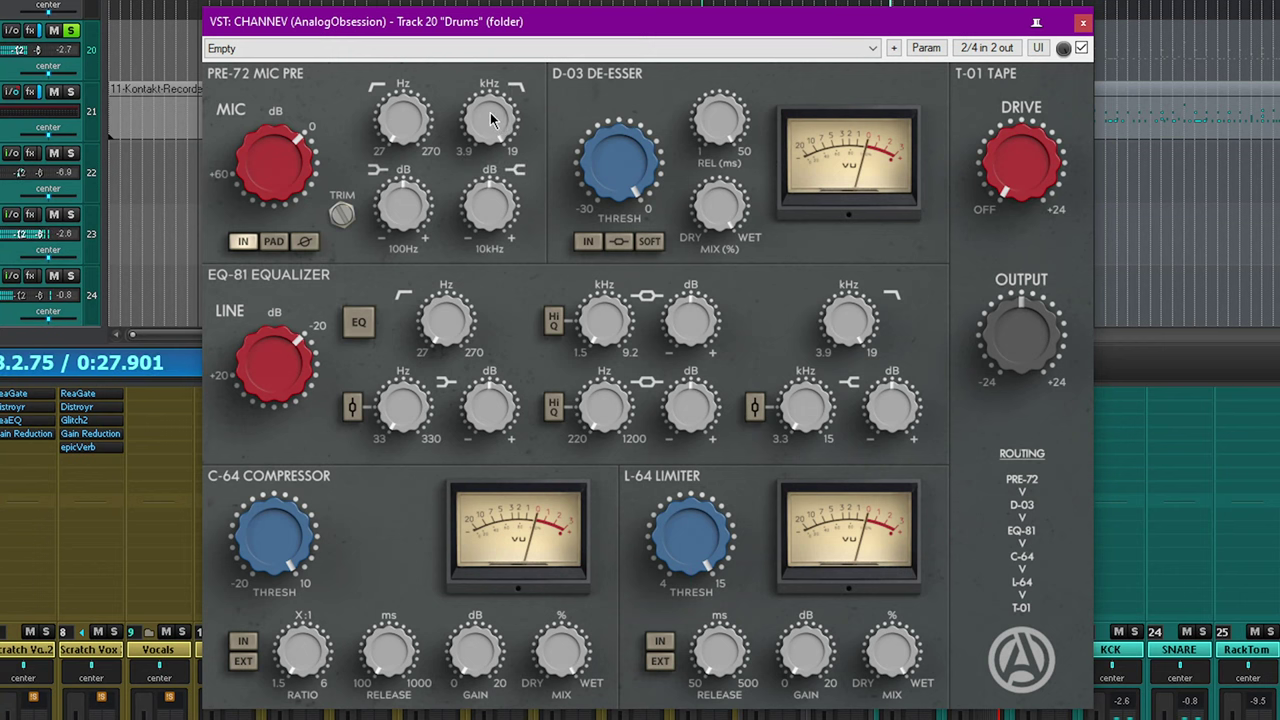
mouse_move(500, 122)
left_click_drag(492, 250, 464, 547)
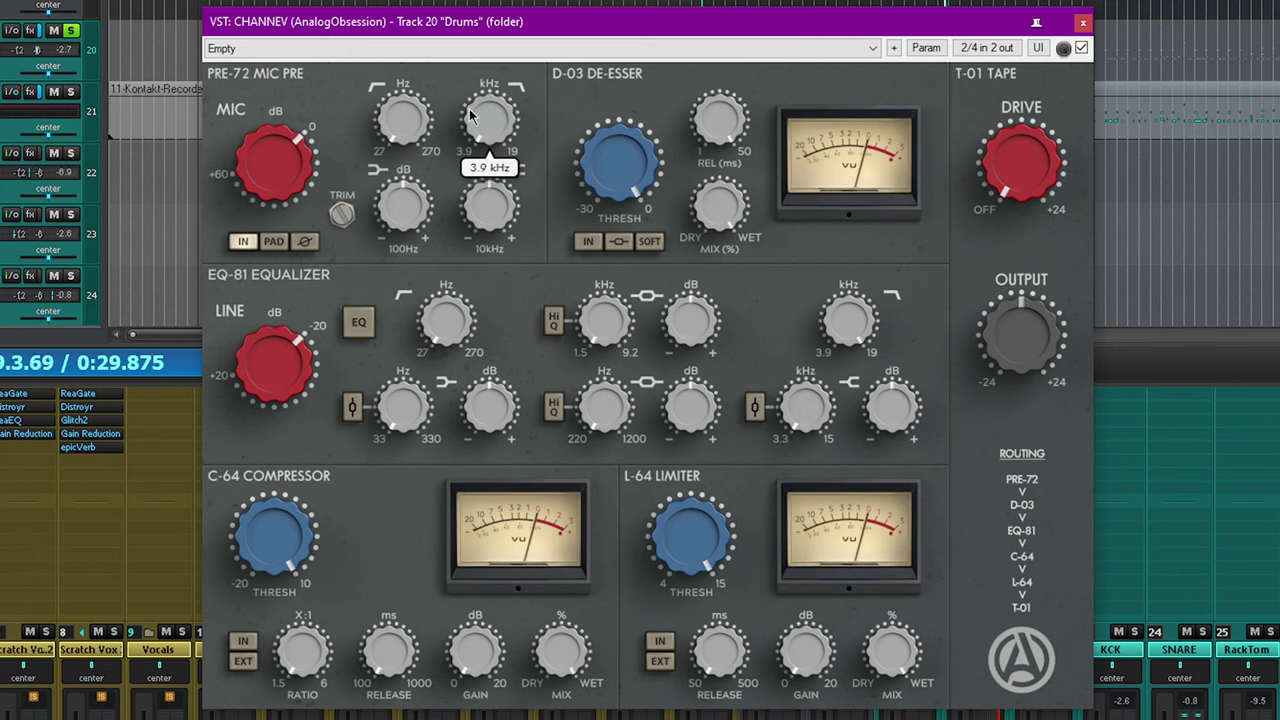
left_click_drag(493, 158, 488, 152)
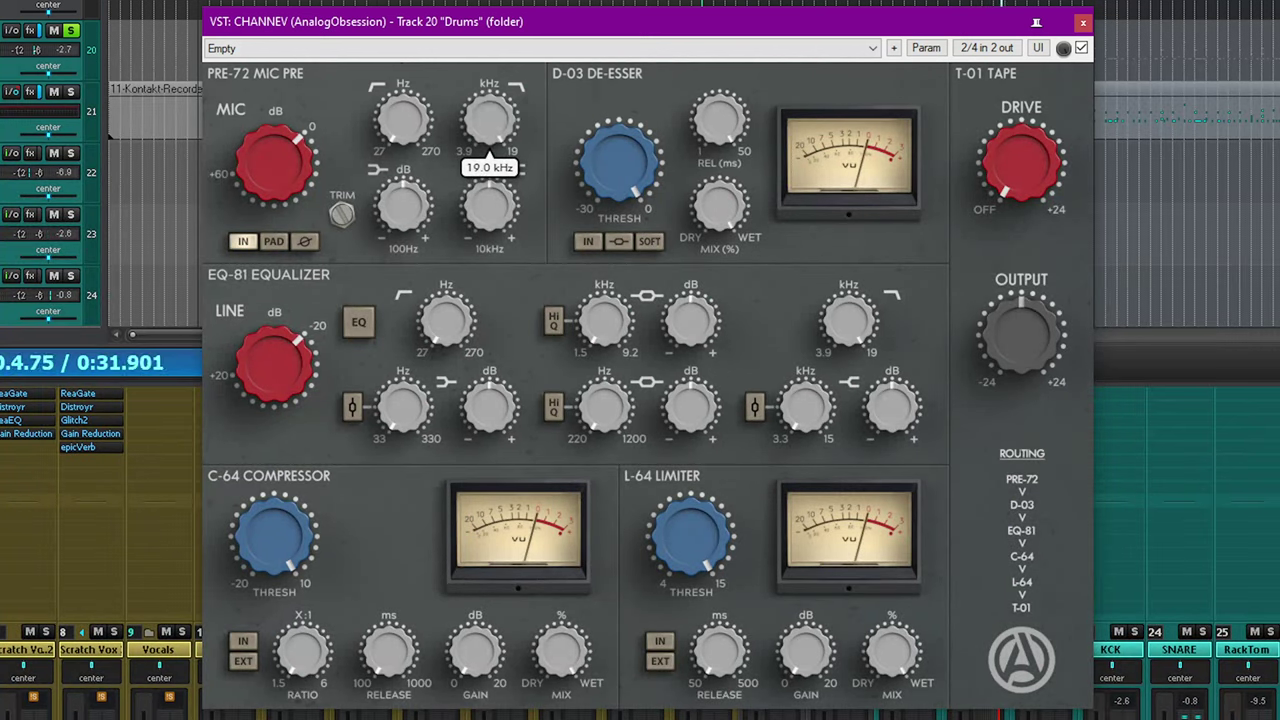
left_click_drag(500, 262, 490, 148)
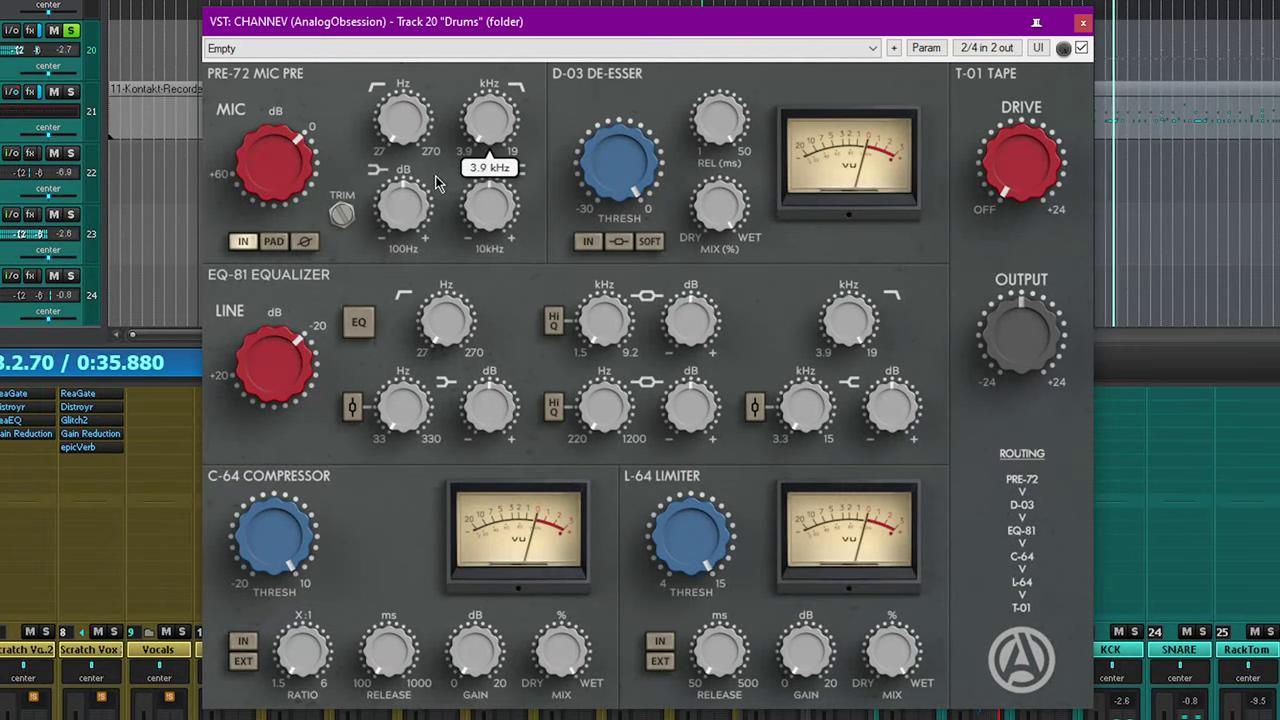
left_click_drag(410, 148, 432, 100)
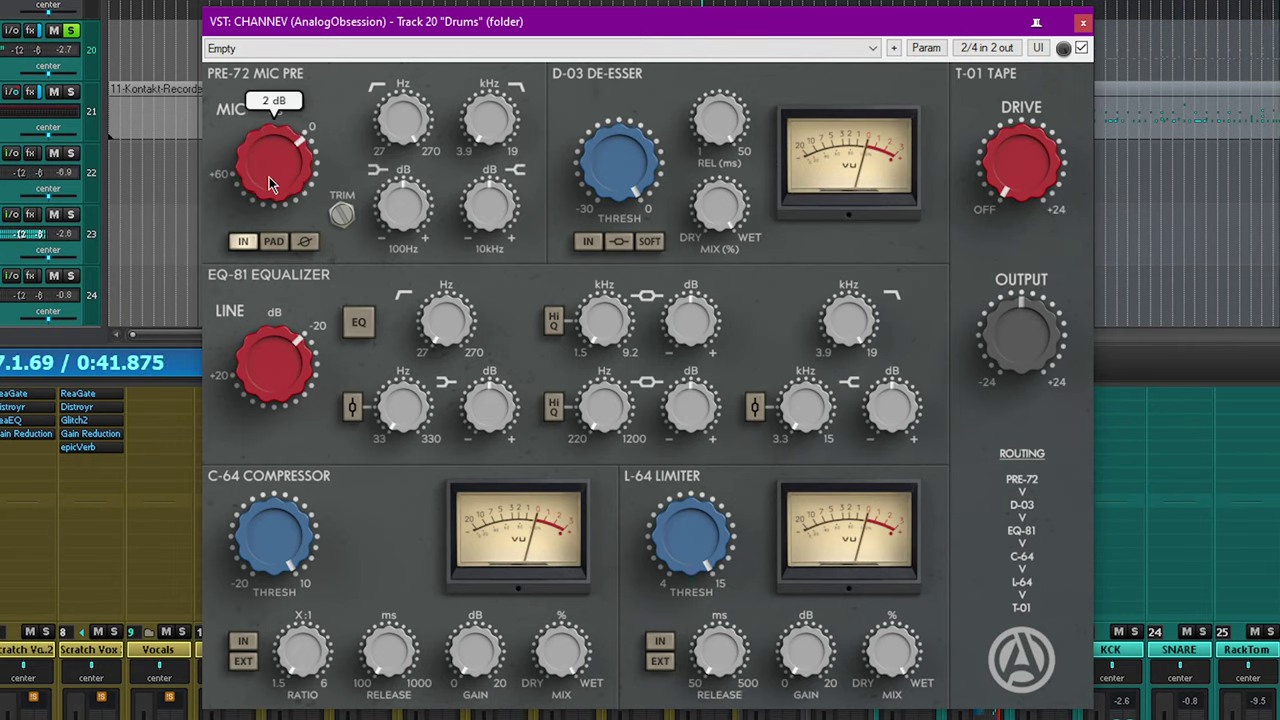
Audition the PRE-72 MIC gain at 35, 23, 16 and 20 dB, and return the gain to 0 dB
left_click_drag(296, 90, 300, 4)
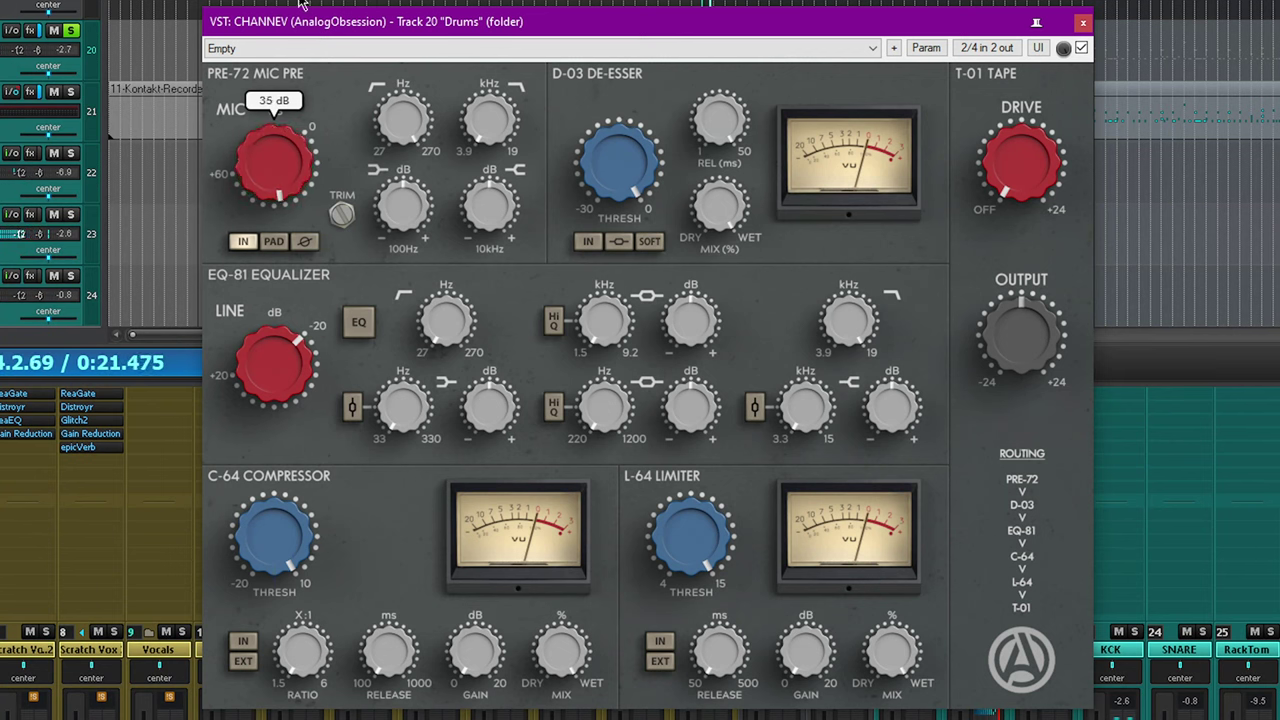
left_click_drag(283, 57, 283, 62)
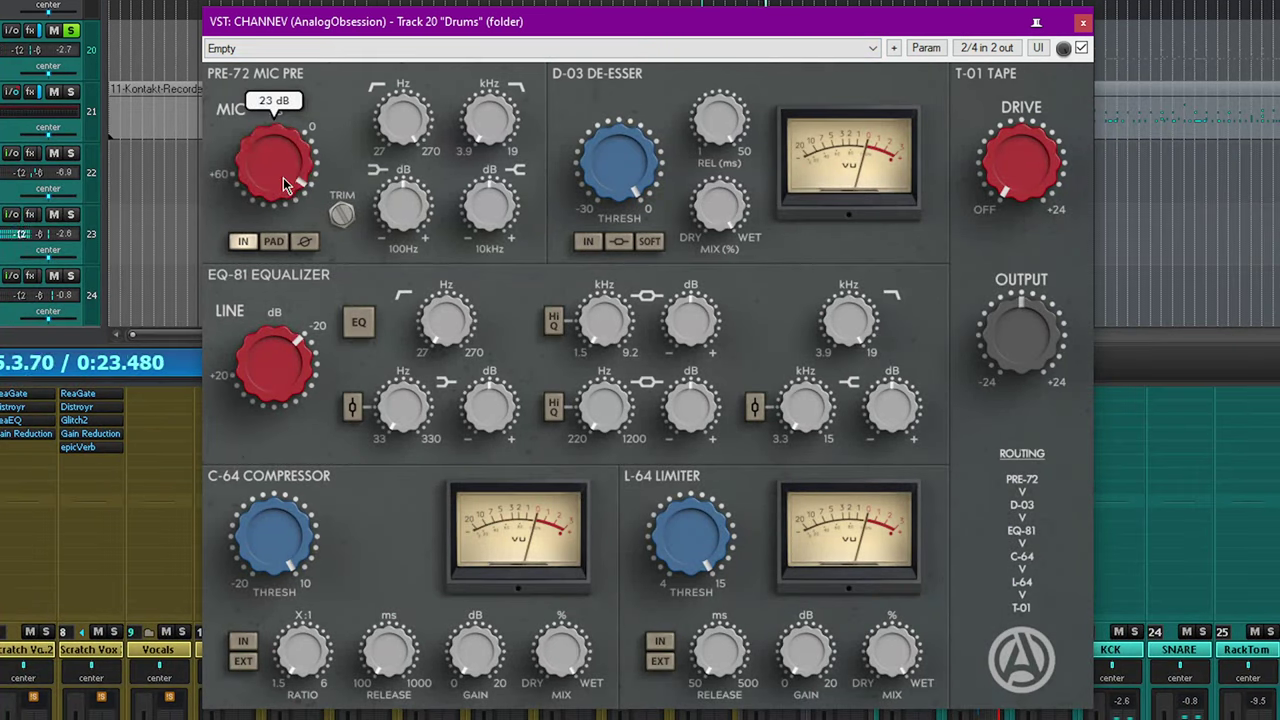
left_click_drag(283, 193, 276, 232)
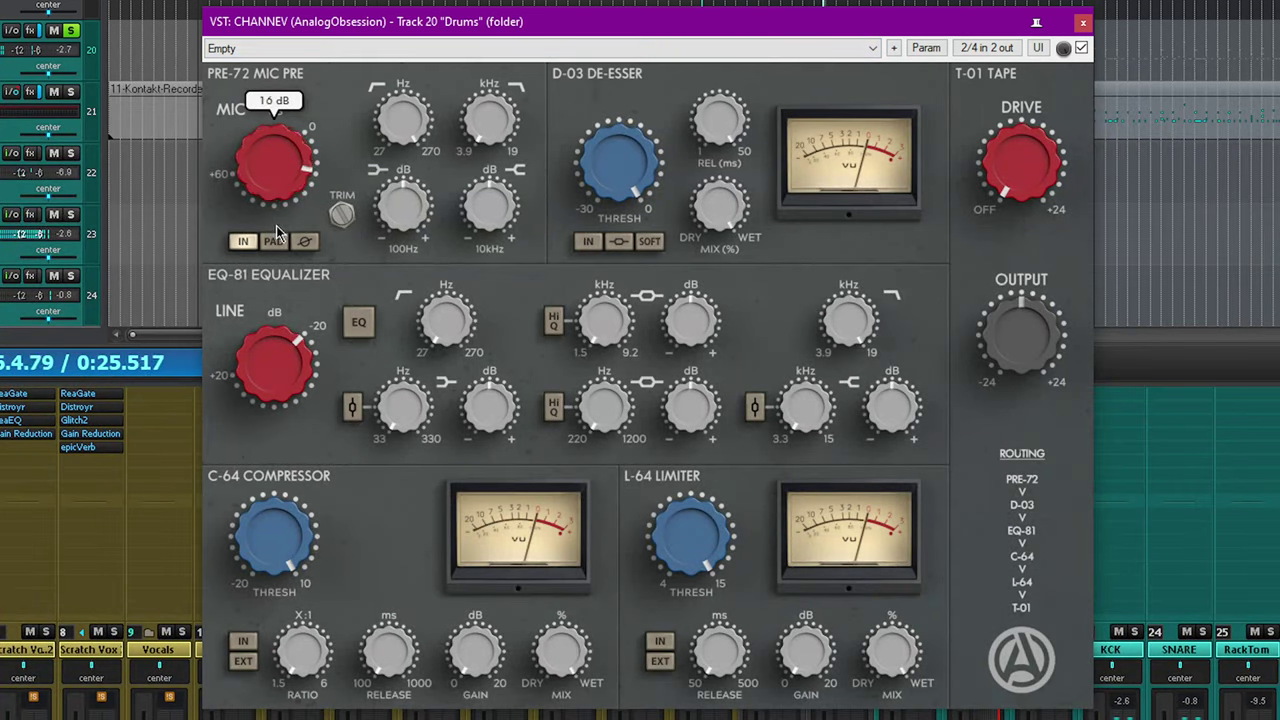
left_click_drag(267, 387, 265, 278)
left_click_drag(255, 340, 264, 398)
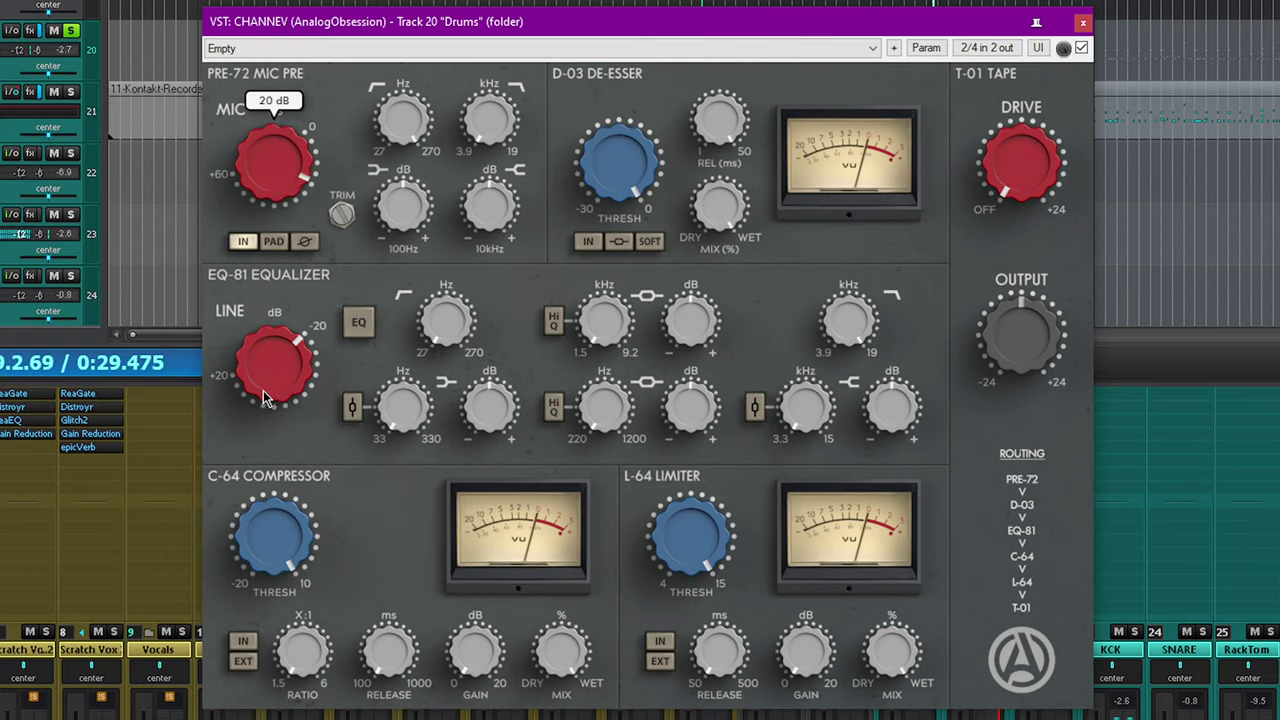
left_click_drag(313, 540, 313, 537)
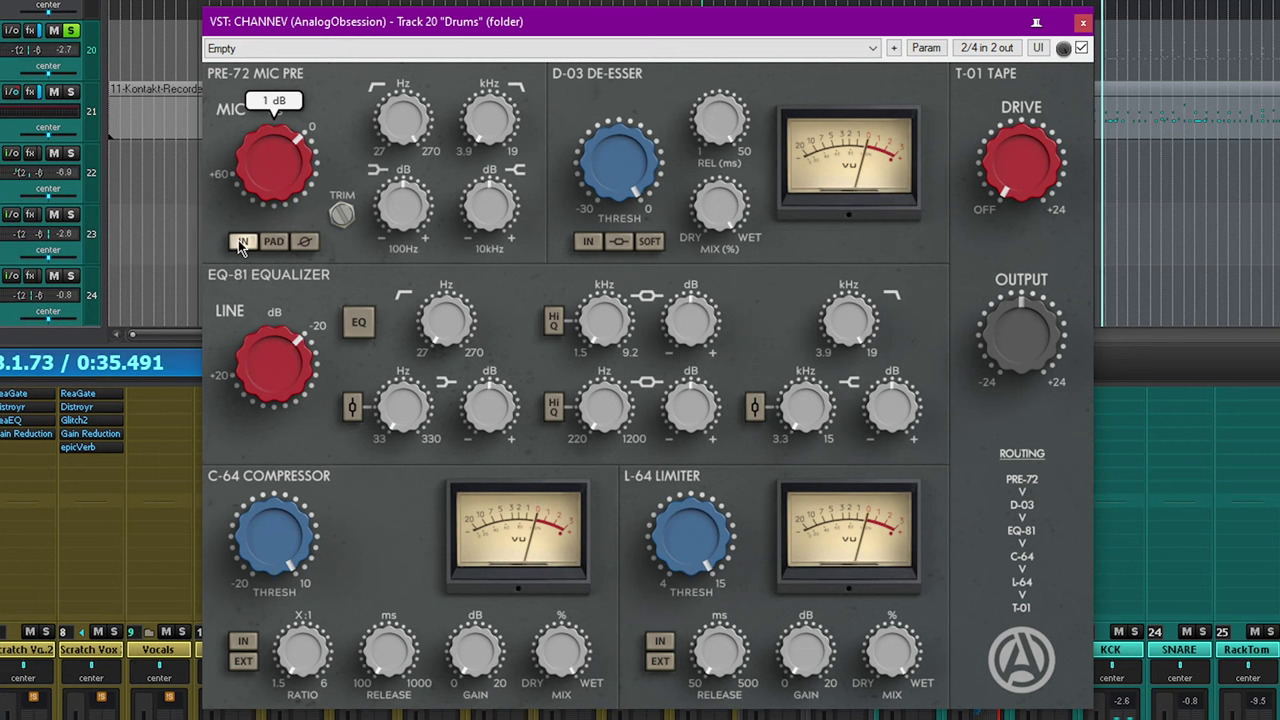
left_click(244, 245)
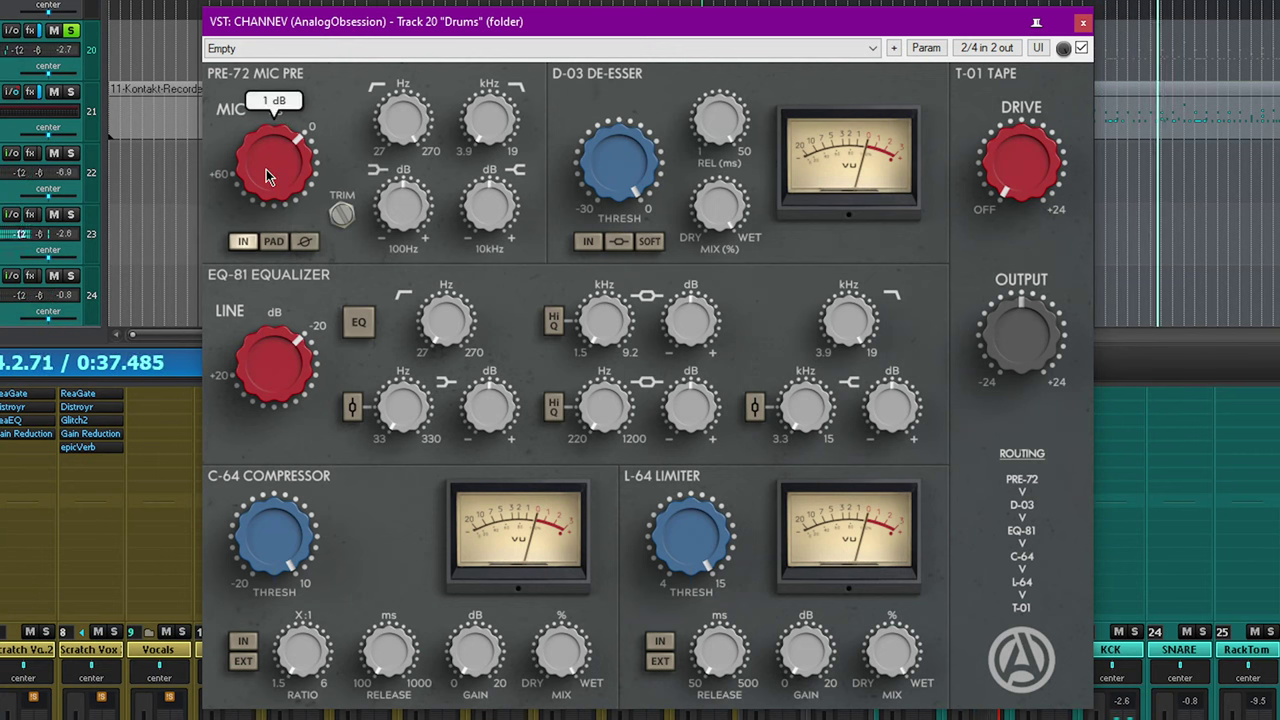
left_click_drag(267, 173, 237, 293)
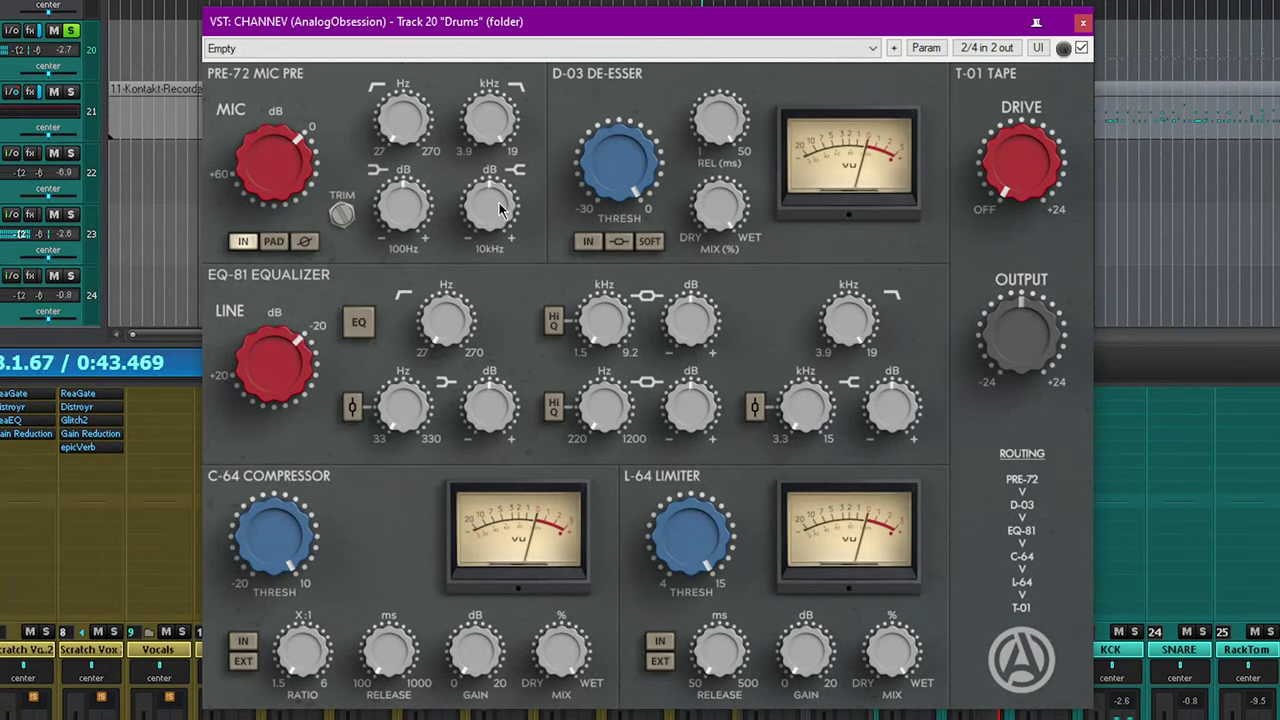
Audition the preamp's 10 kHz high shelf and 100 Hz low shelf by ear
left_click_drag(491, 217, 491, 172)
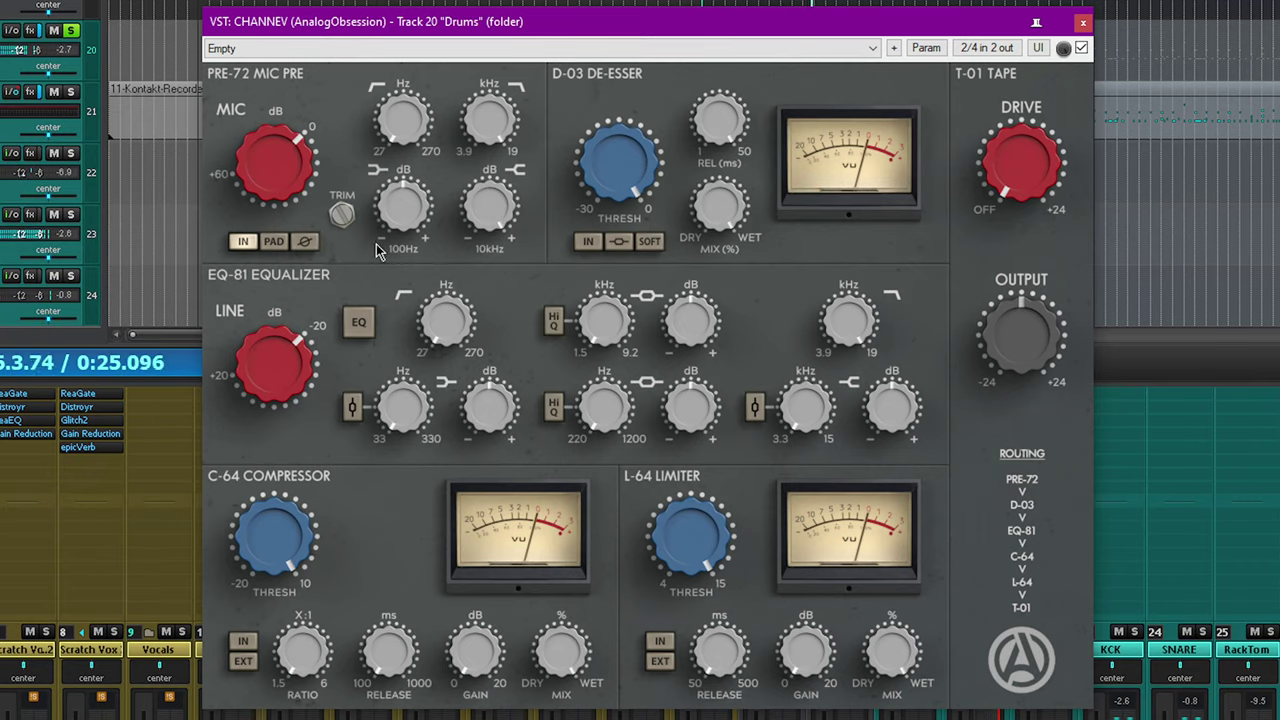
left_click_drag(404, 212, 404, 211)
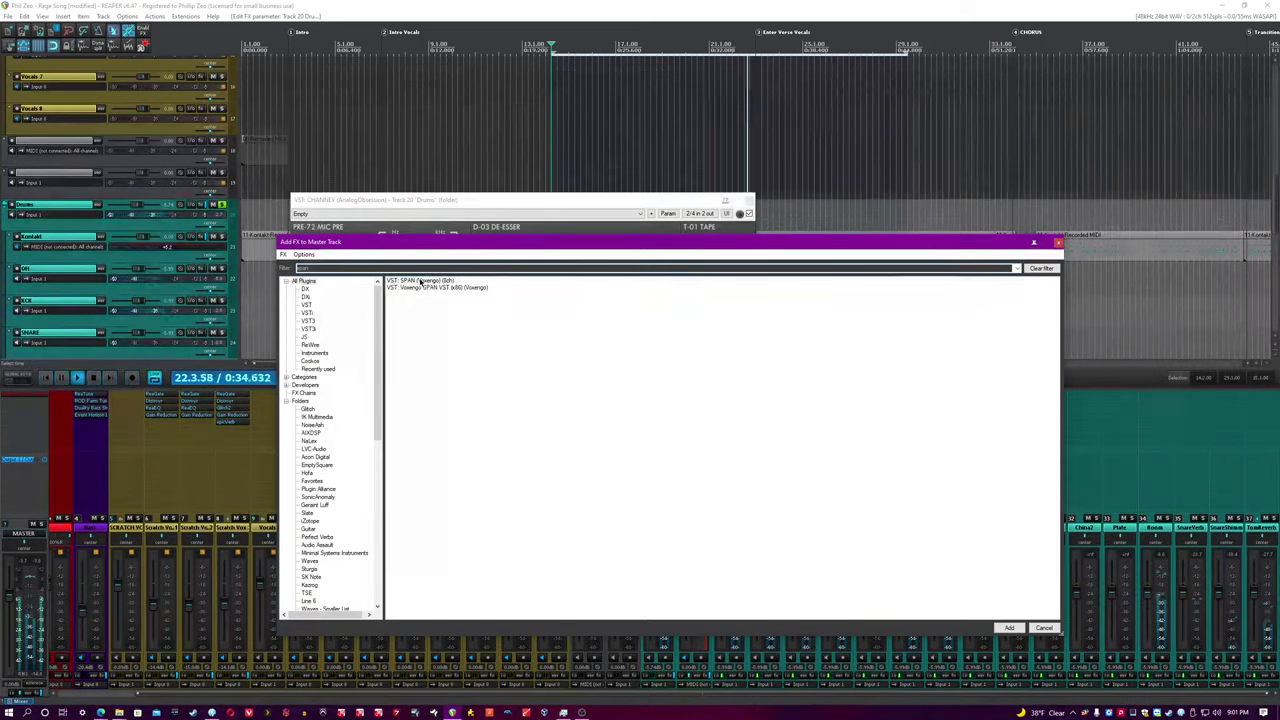
Add the Voxengo SPAN analyzer to the master track and audition the preamp's 10 kHz shelf at 6 dB
key("Return")
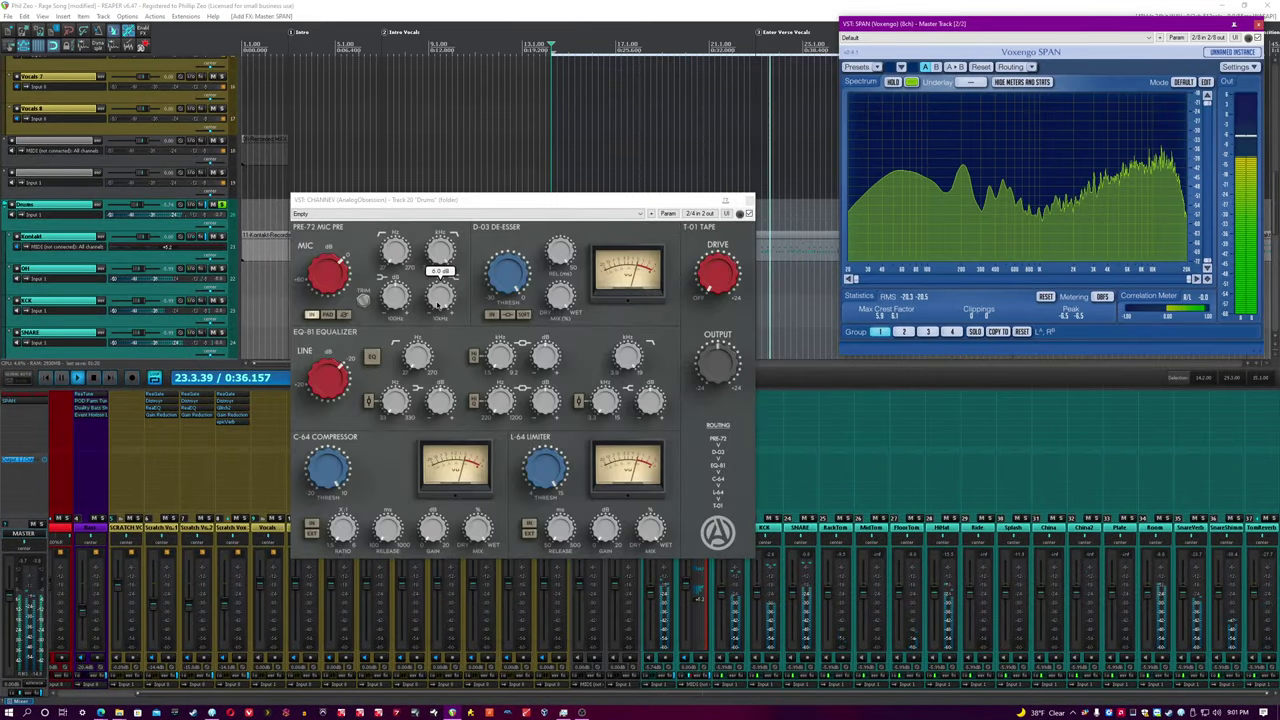
left_click(440, 295)
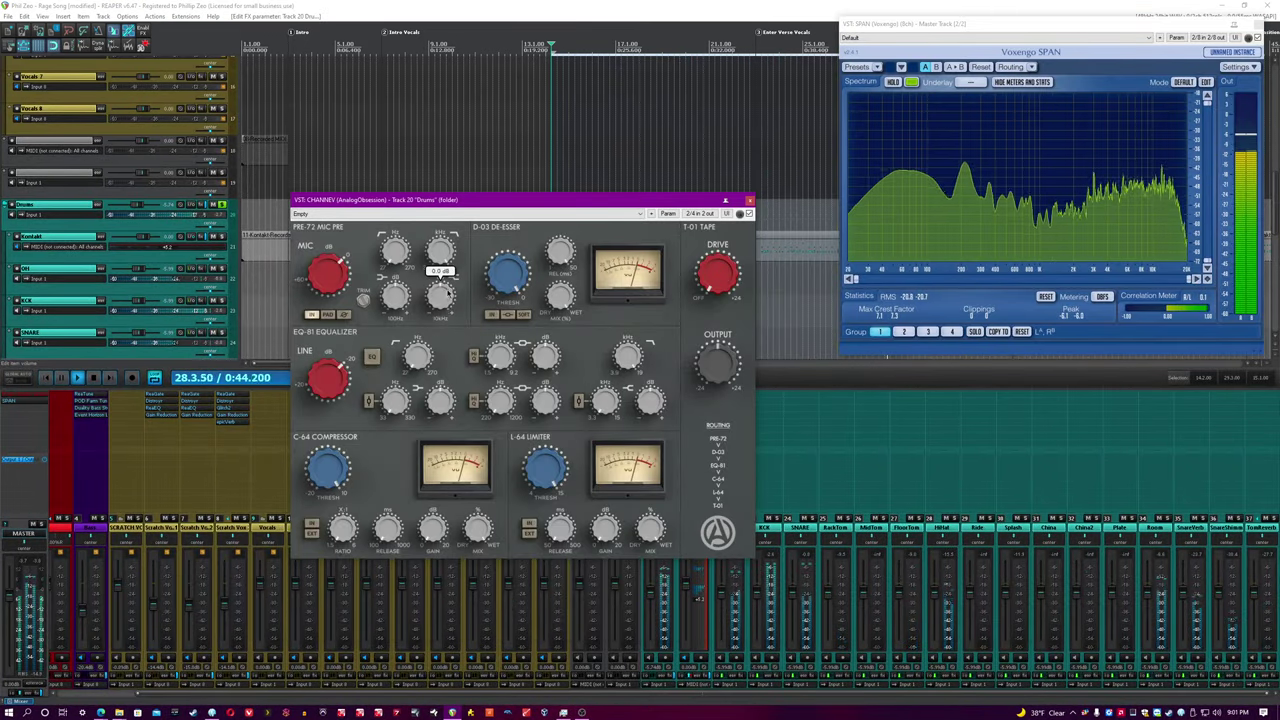
left_click_drag(440, 295, 476, 173)
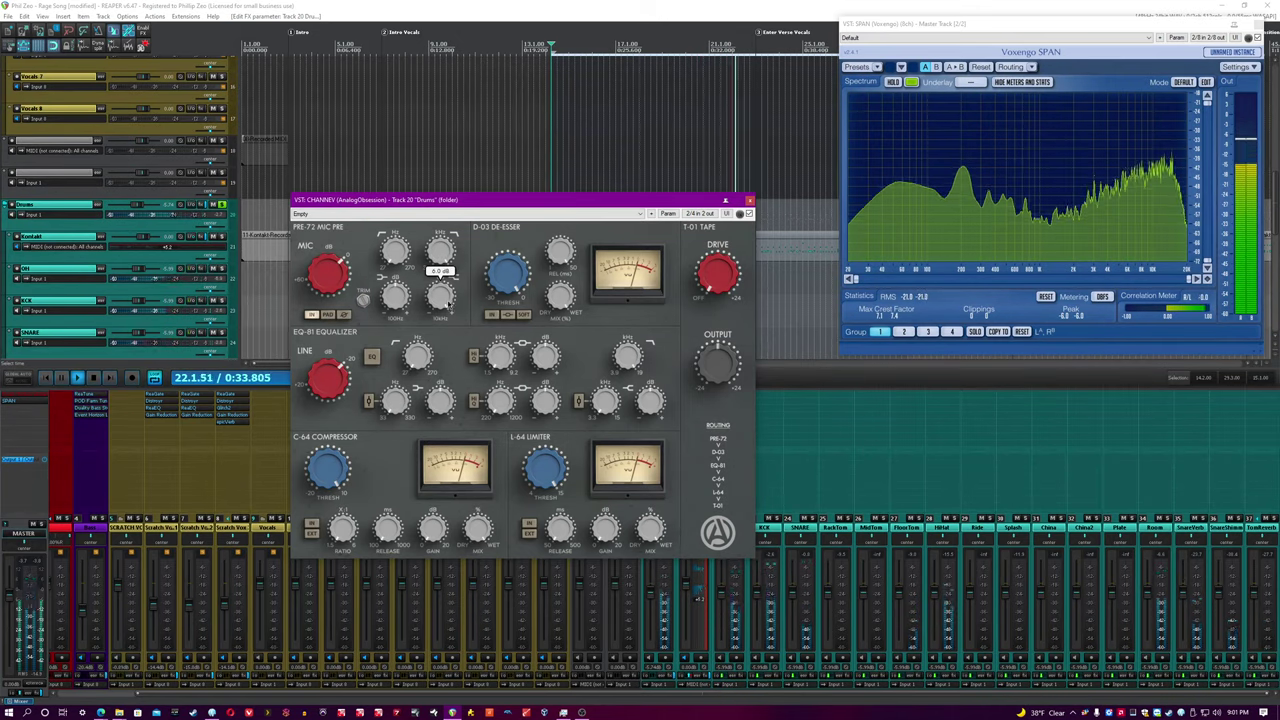
mouse_move(442, 300)
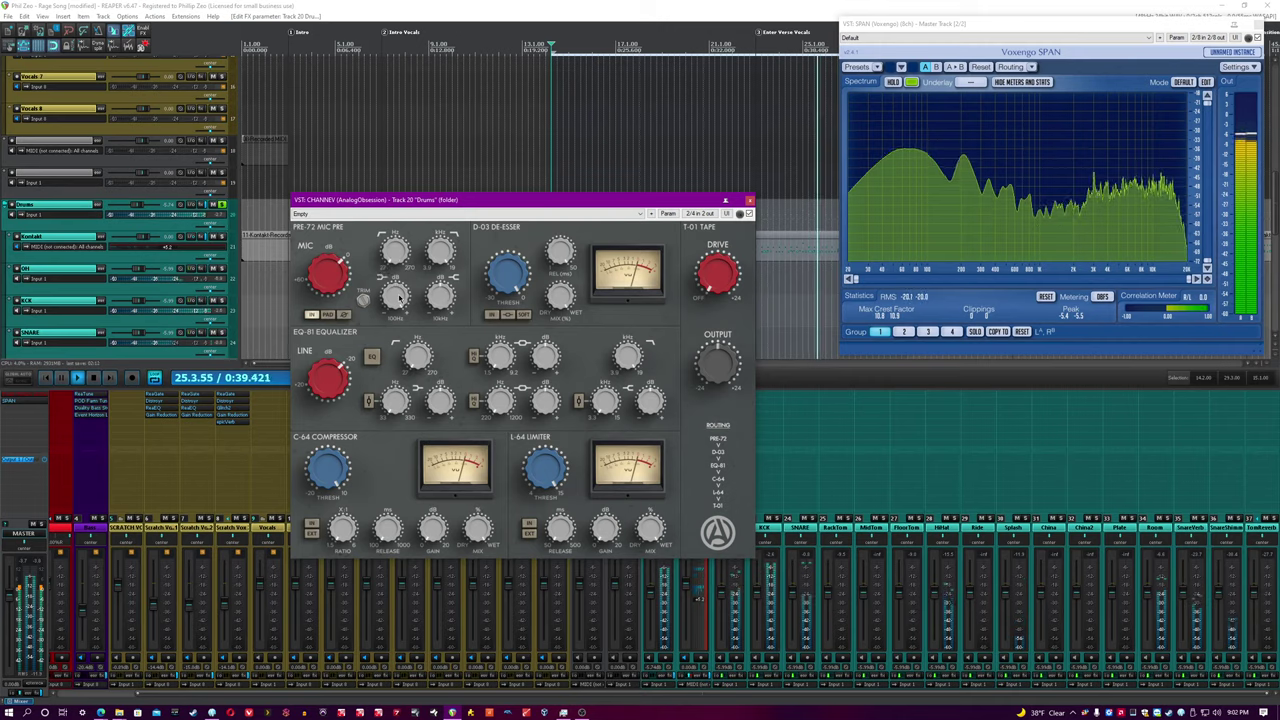
mouse_move(400, 298)
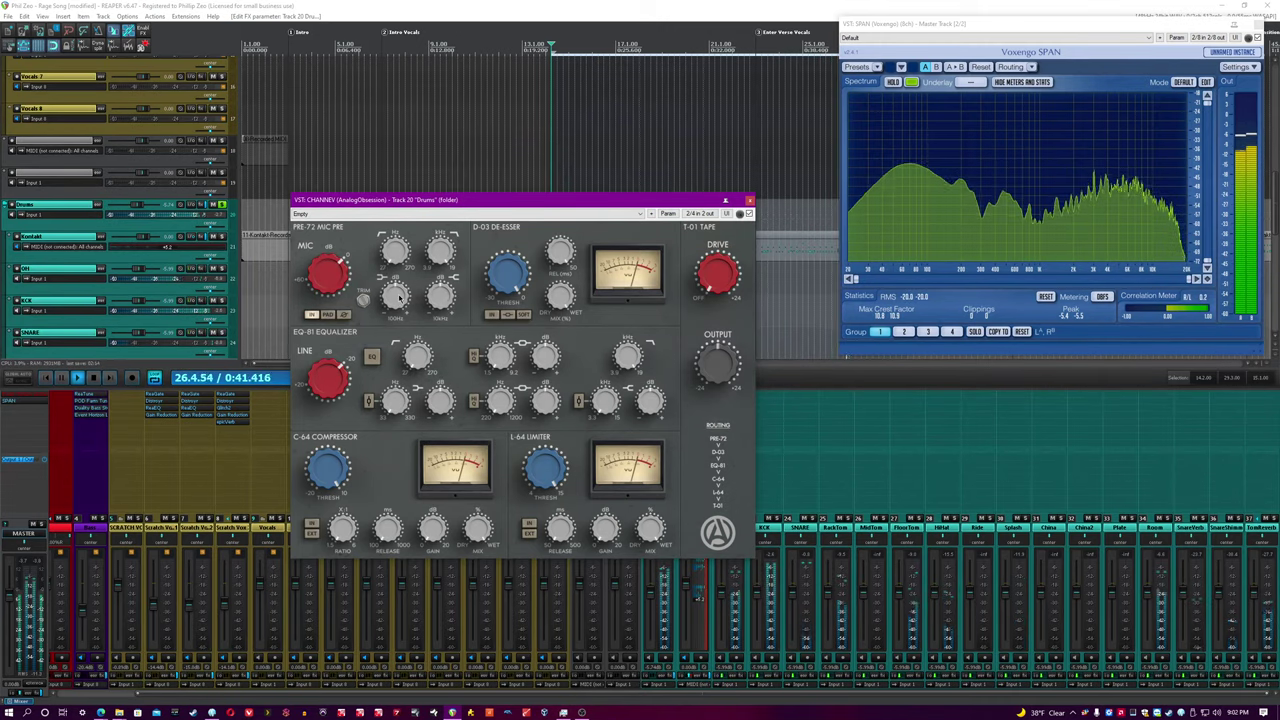
Audition the preamp's MIC gain while watching the master spectrum in SPAN
mouse_move(391, 406)
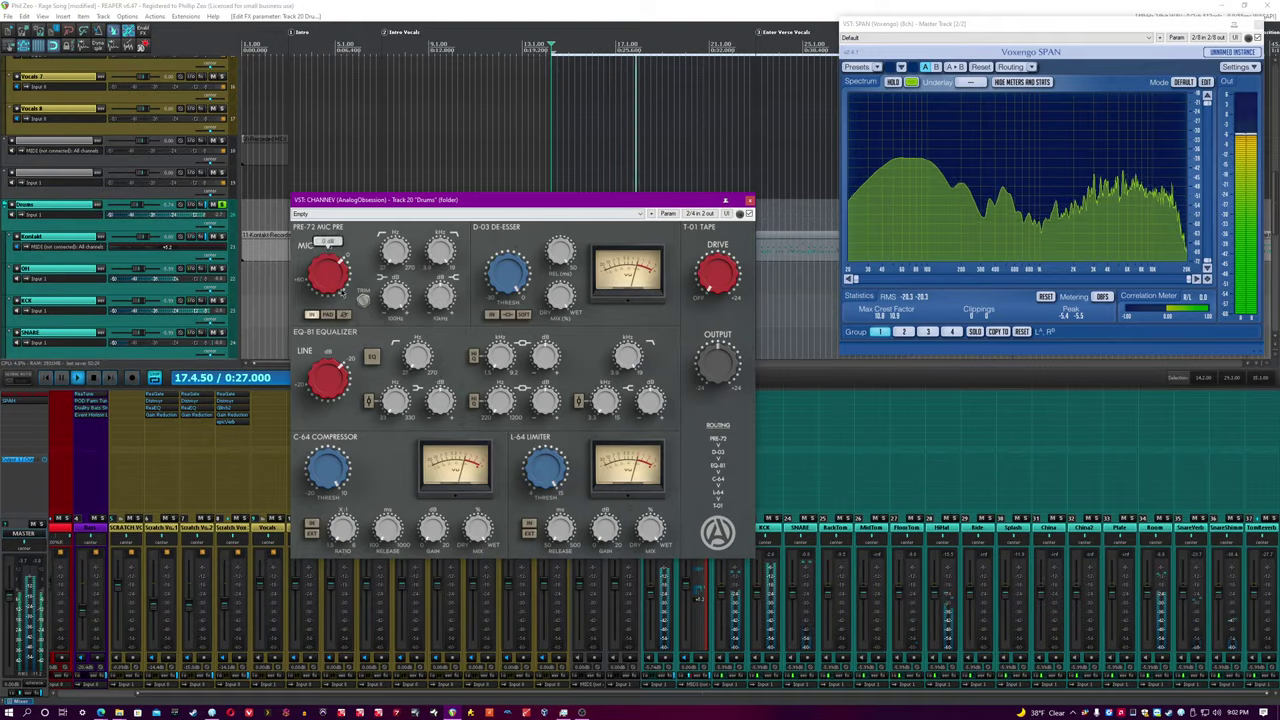
left_click_drag(347, 196, 347, 188)
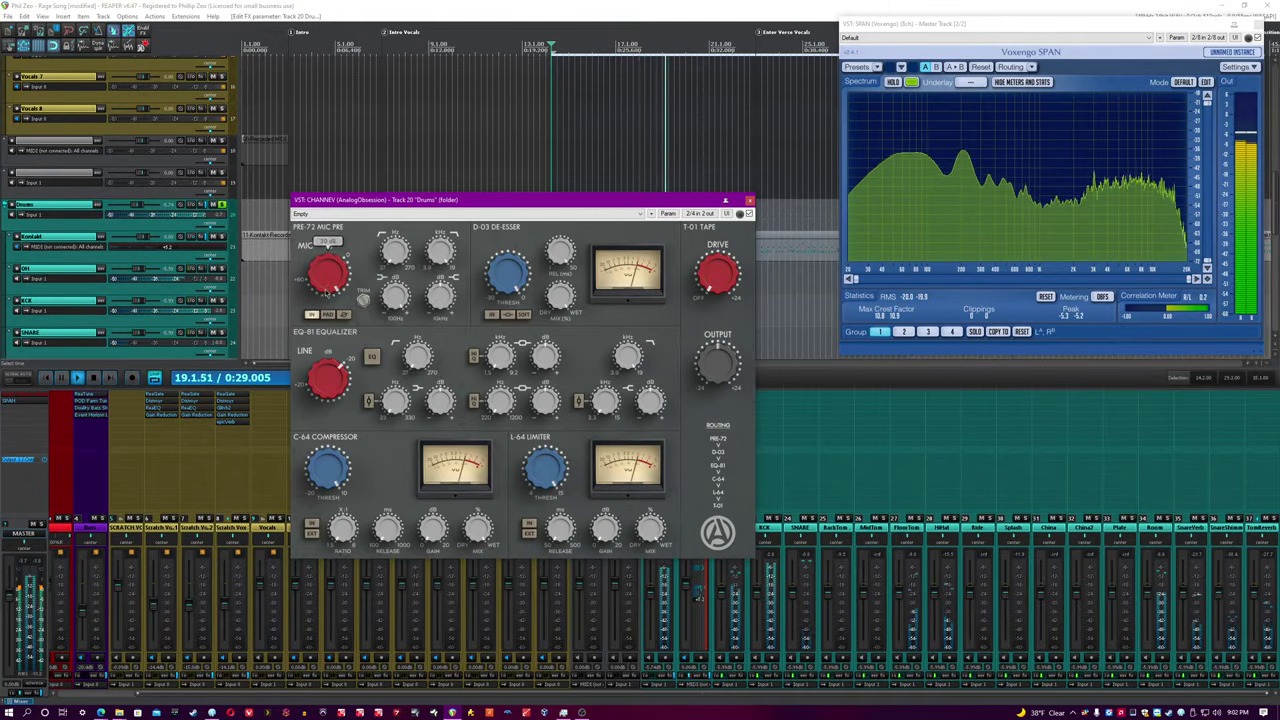
left_click_drag(330, 284, 341, 236)
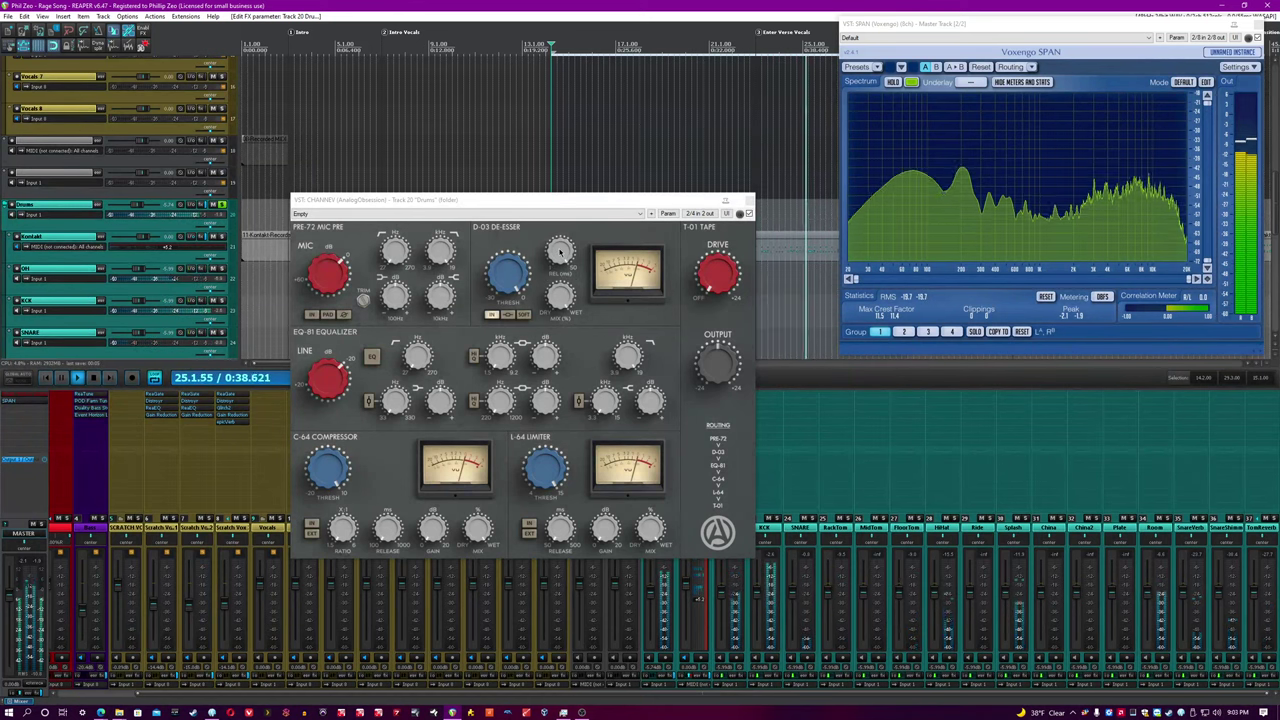
Set the D-03 de-esser's release to 50 ms and adjust its threshold
left_click(557, 268)
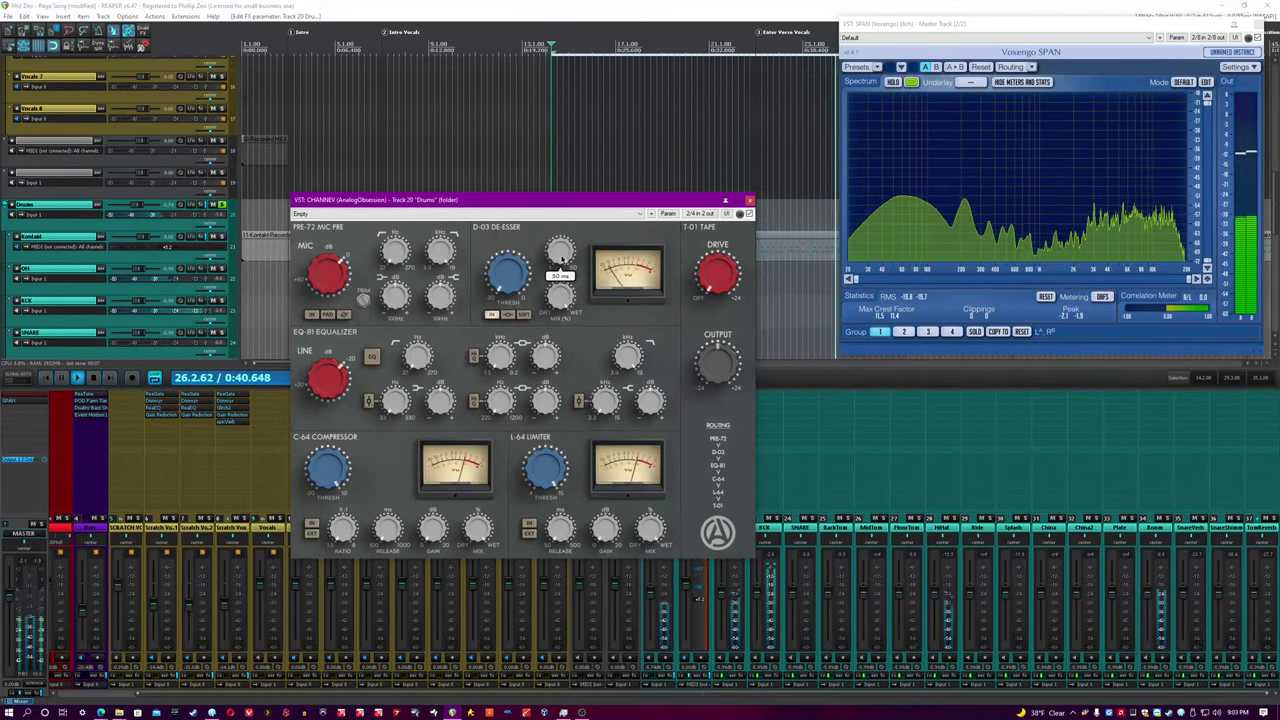
left_click_drag(519, 275, 526, 243)
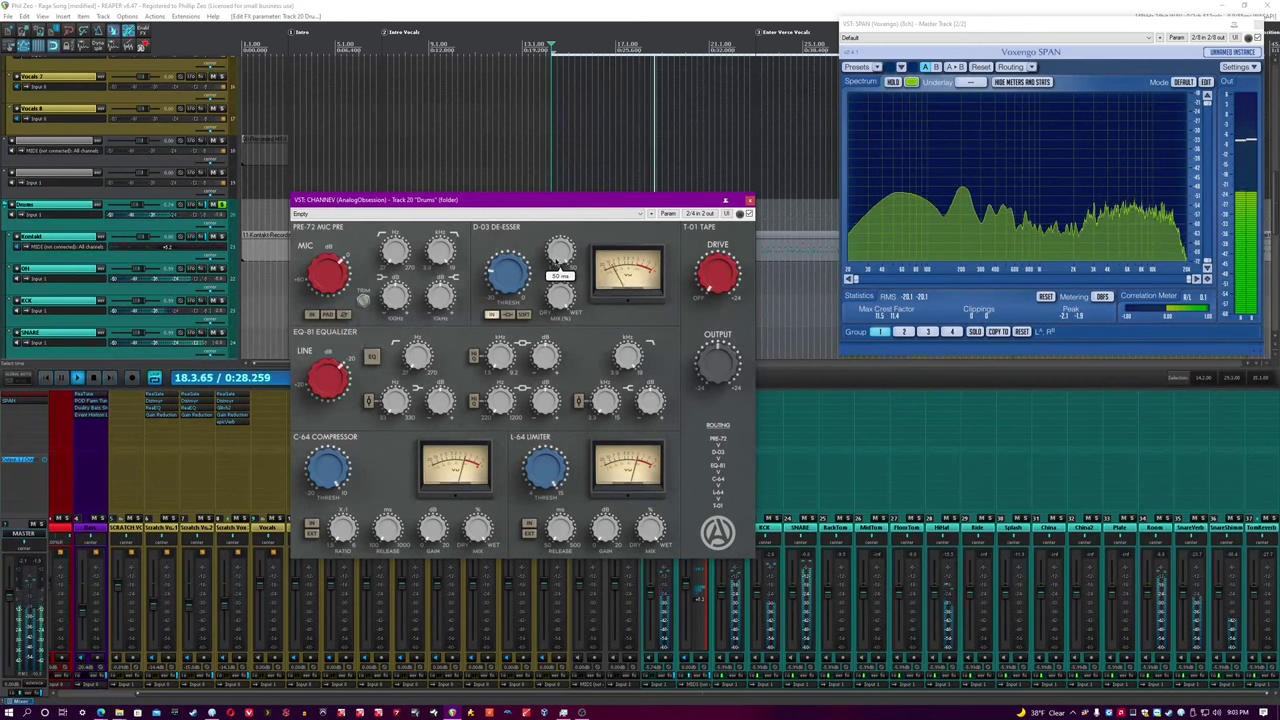
left_click_drag(511, 278, 524, 249)
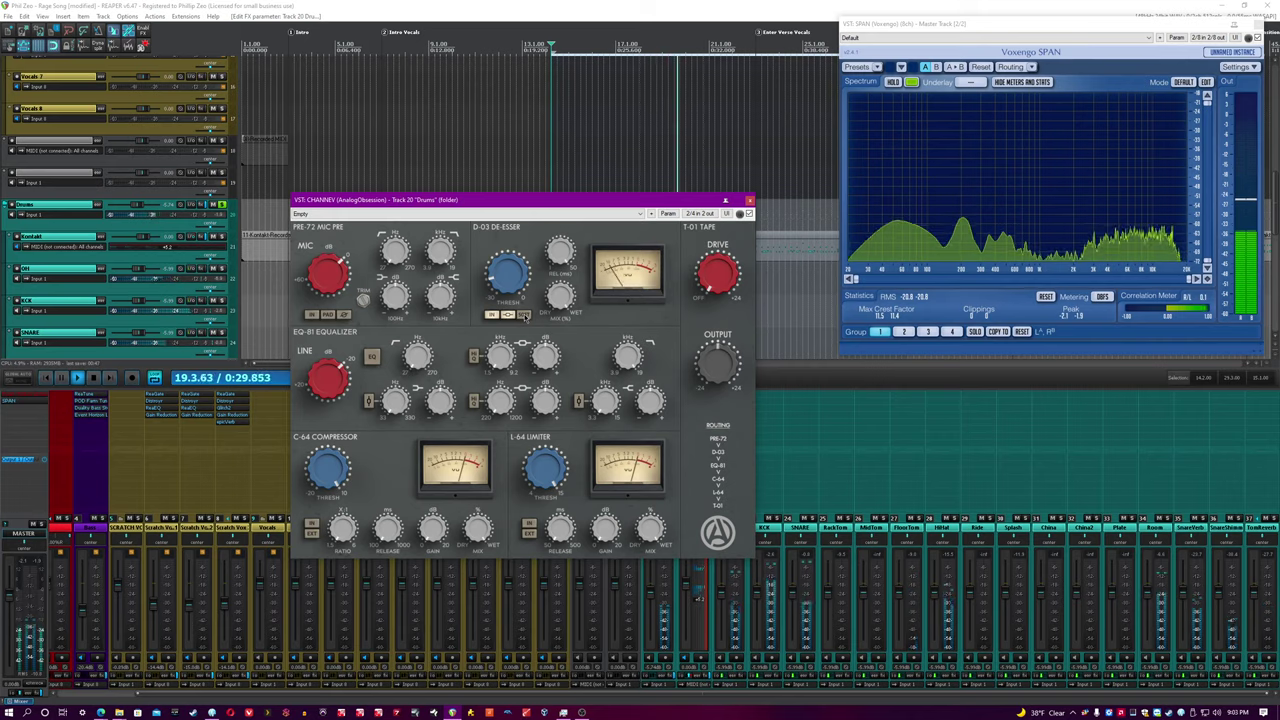
Audition the de-esser with the threshold at -27.3 dB and the release at 1 ms
left_click(943, 240)
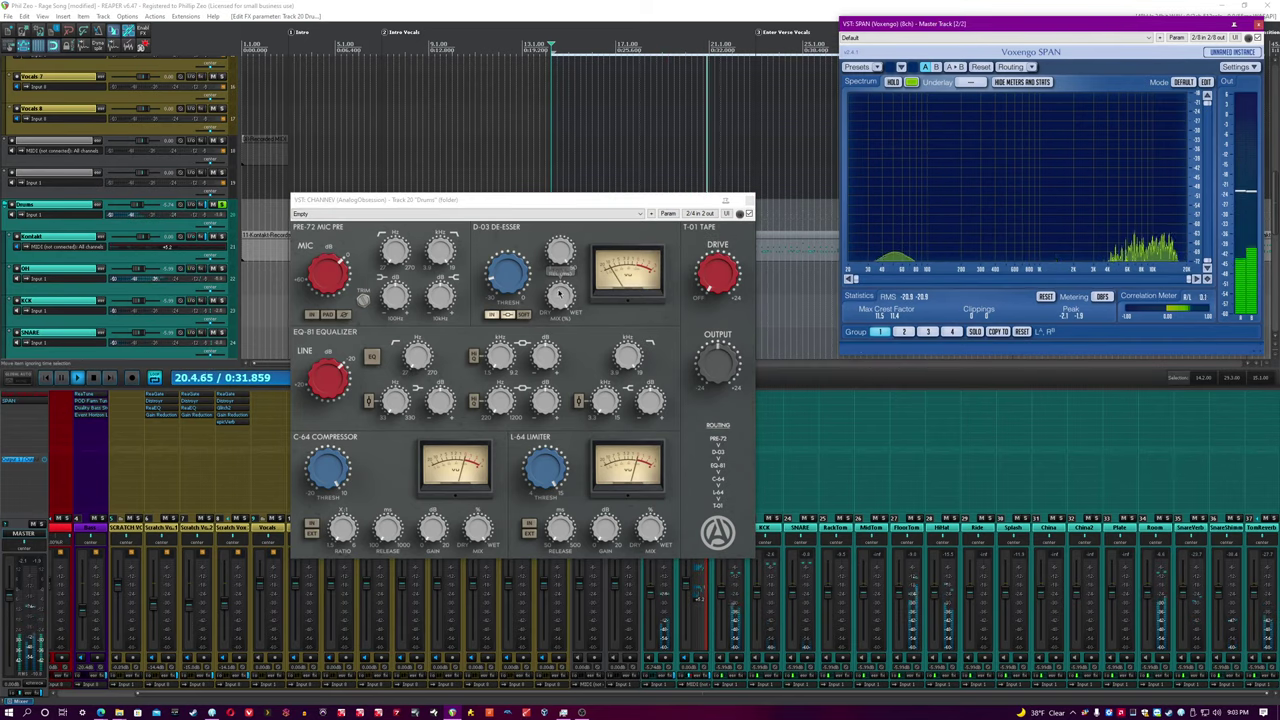
left_click(516, 272)
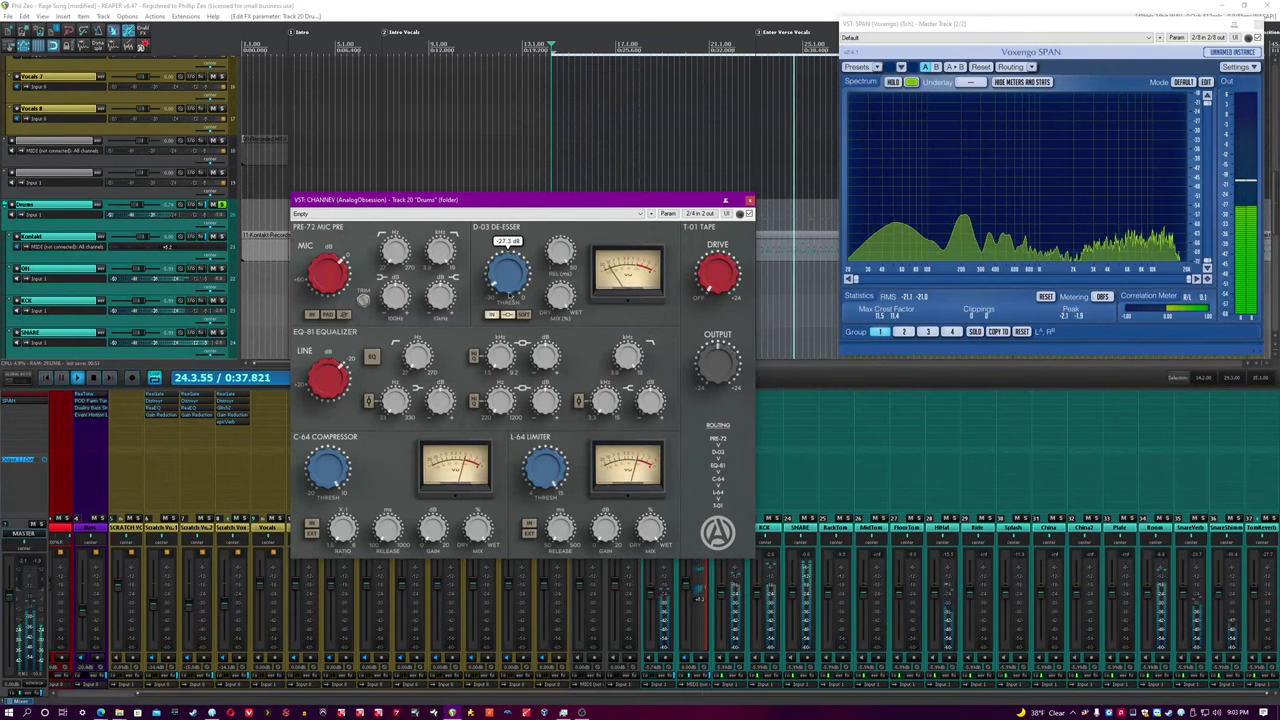
mouse_move(516, 280)
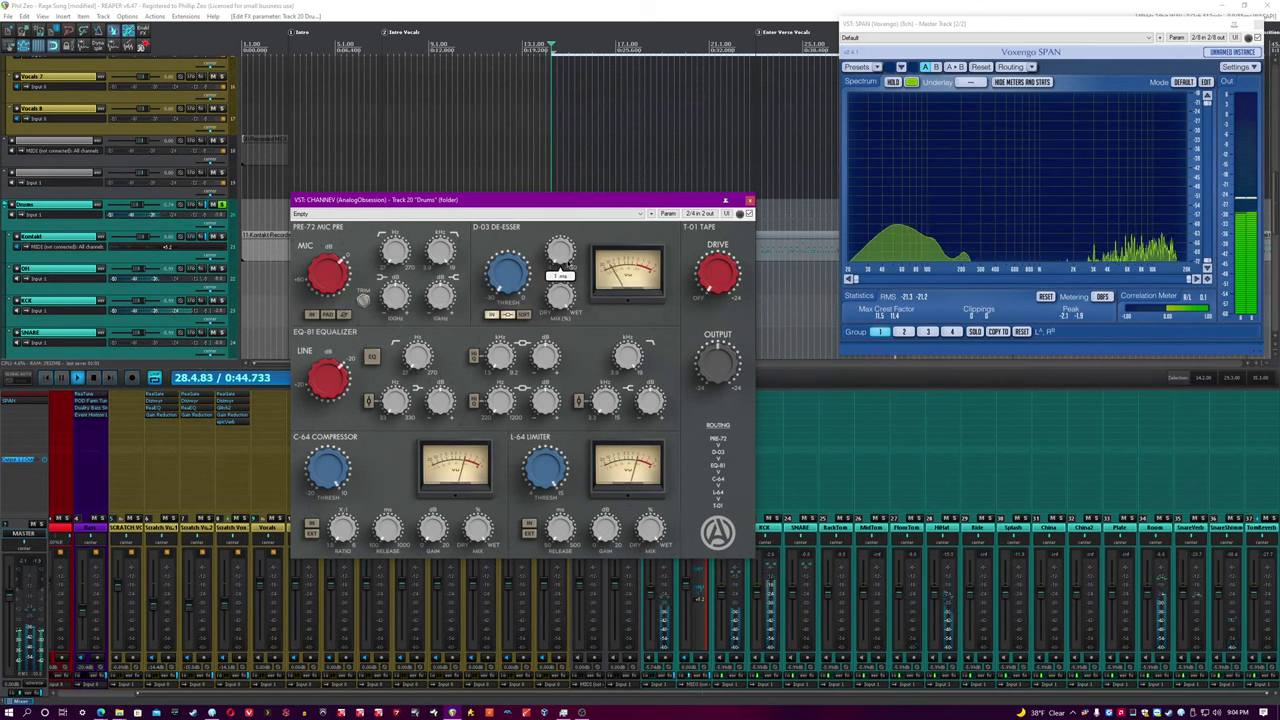
mouse_move(566, 266)
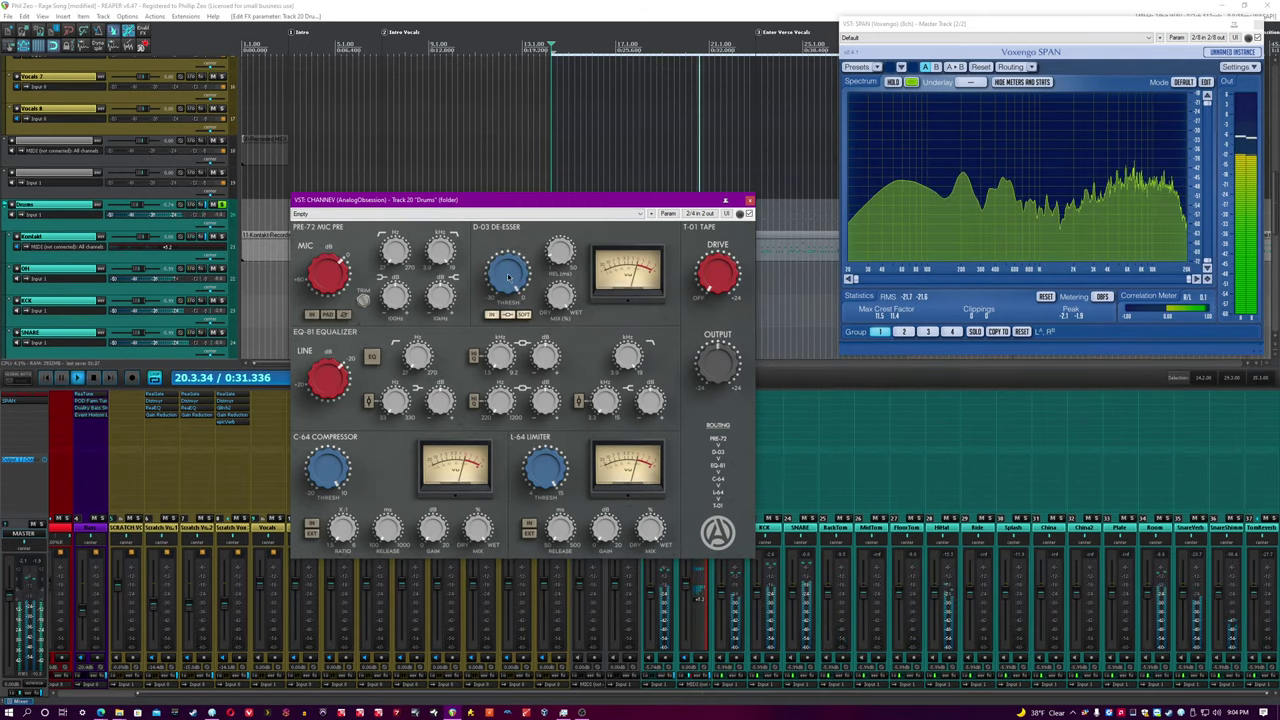
Compare the D-03 de-esser's switch options, including SOFT, and switch the de-esser section off
left_click(269, 4)
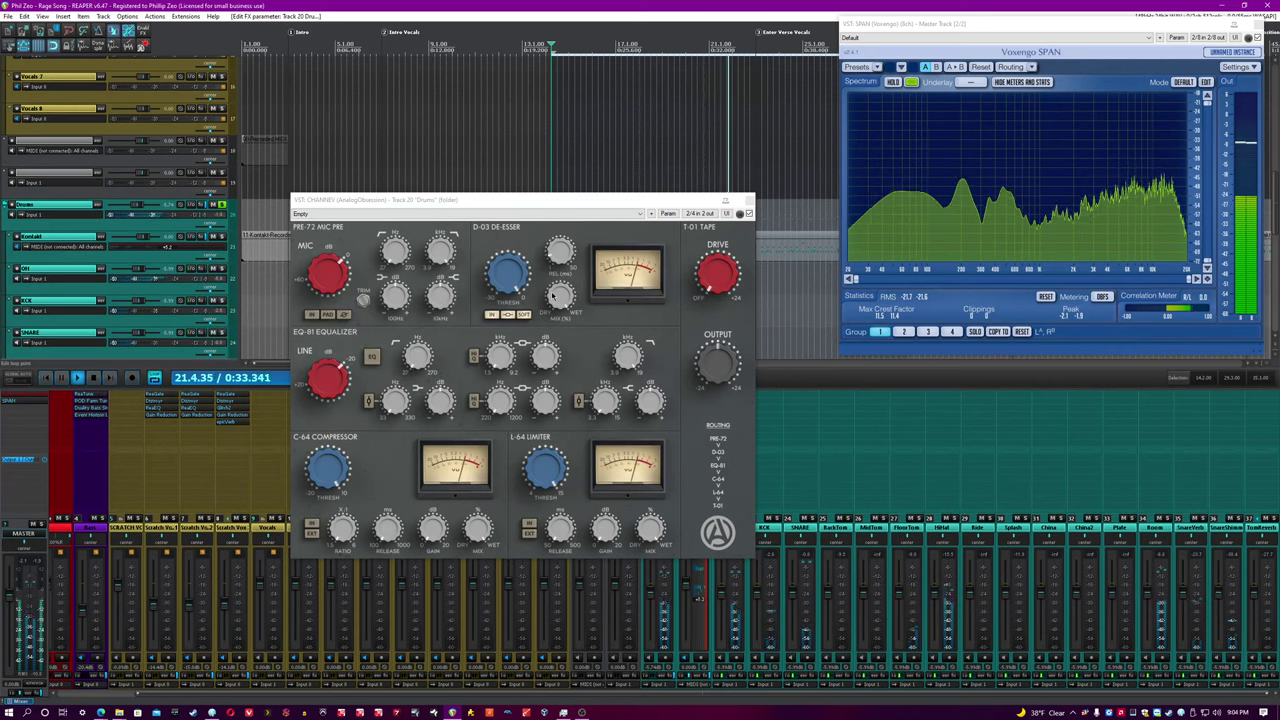
left_click(519, 315)
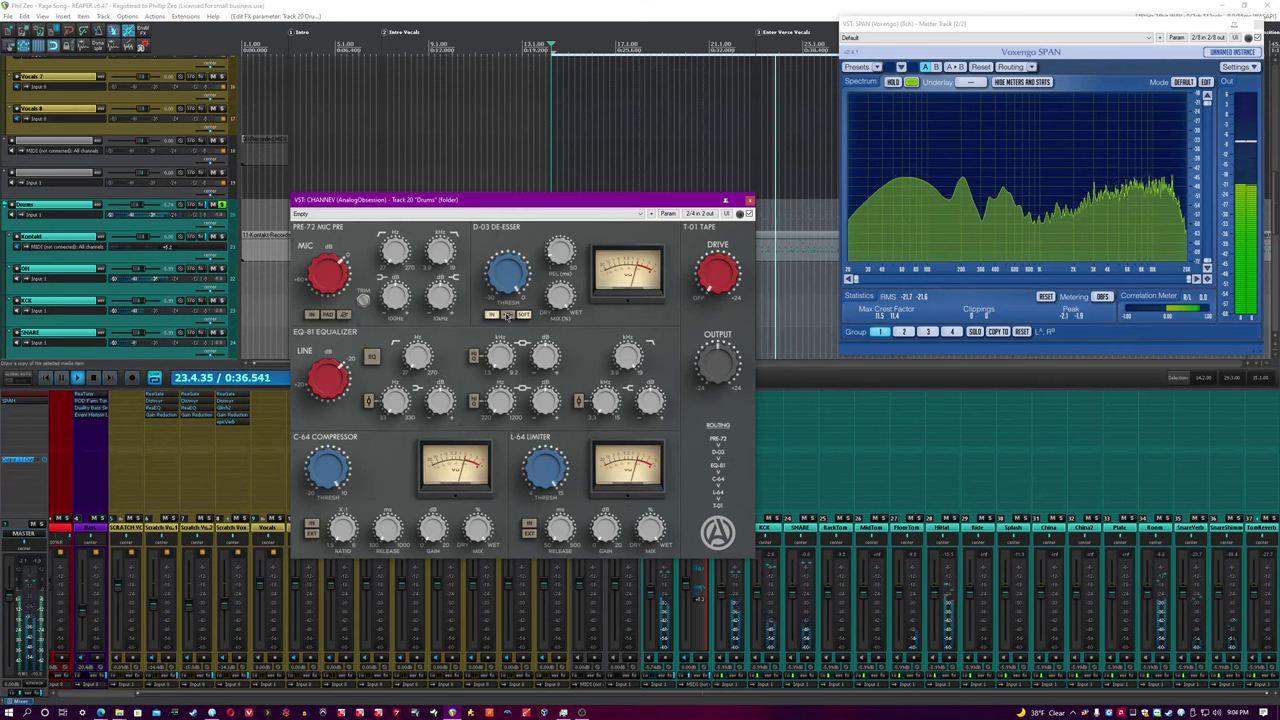
left_click(491, 4)
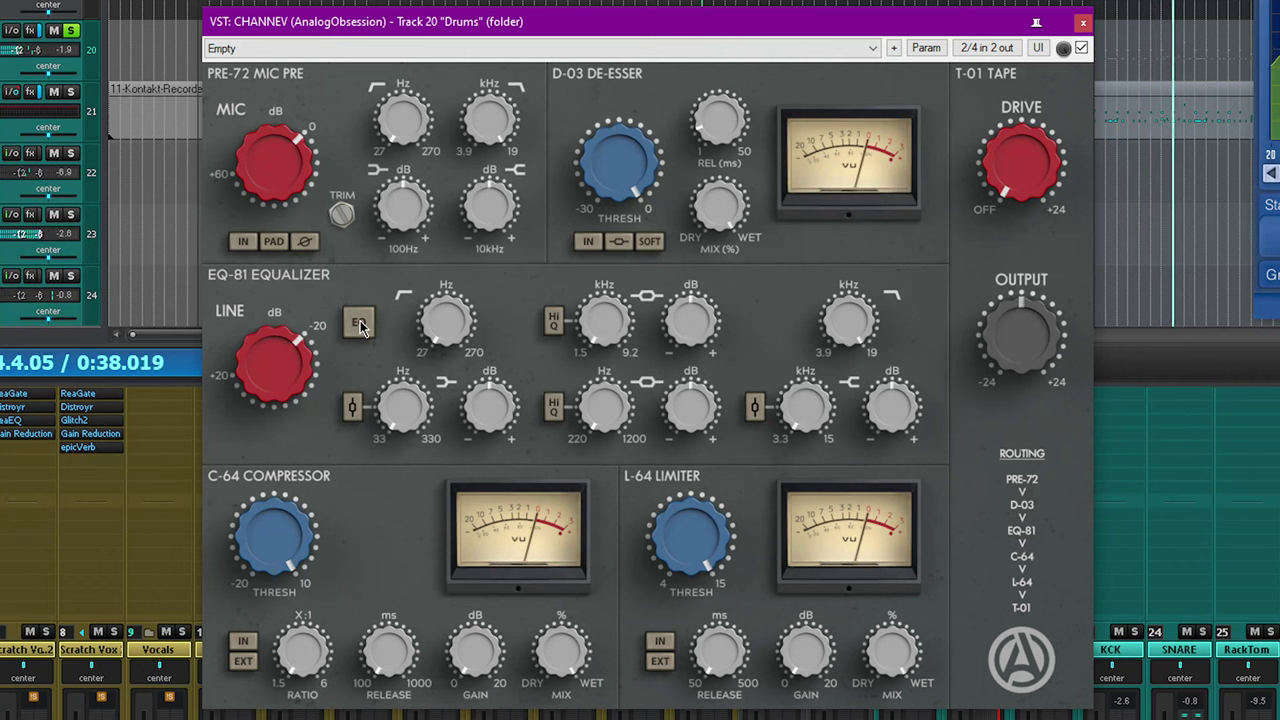
Switch on the EQ-81 equalizer and try its high-pass filter at 48 Hz and its low-pass filter
left_click(359, 323)
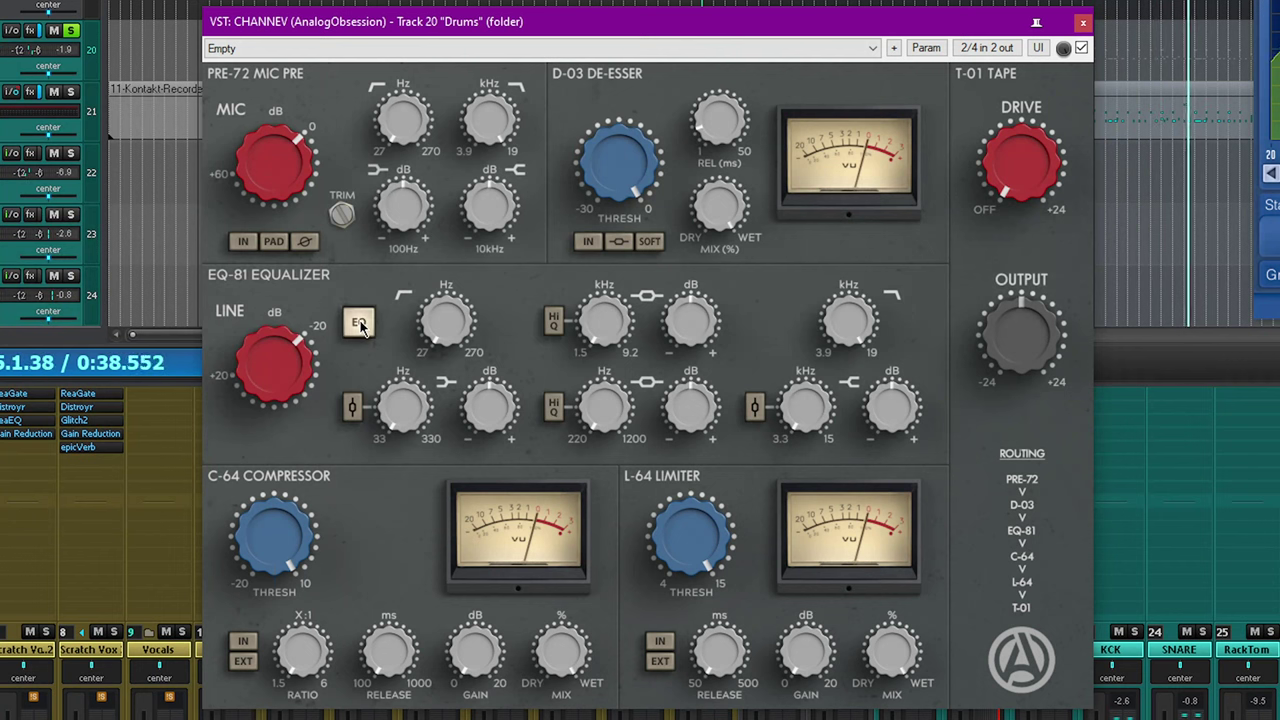
mouse_move(280, 361)
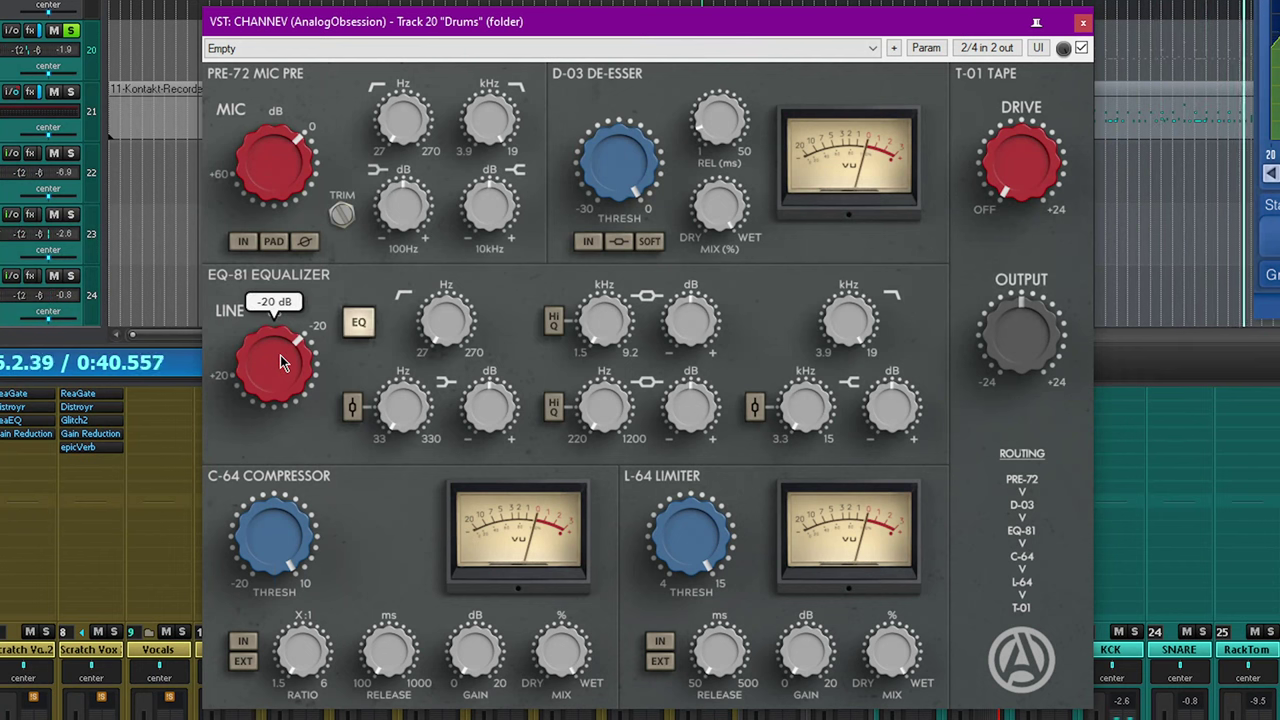
mouse_move(438, 398)
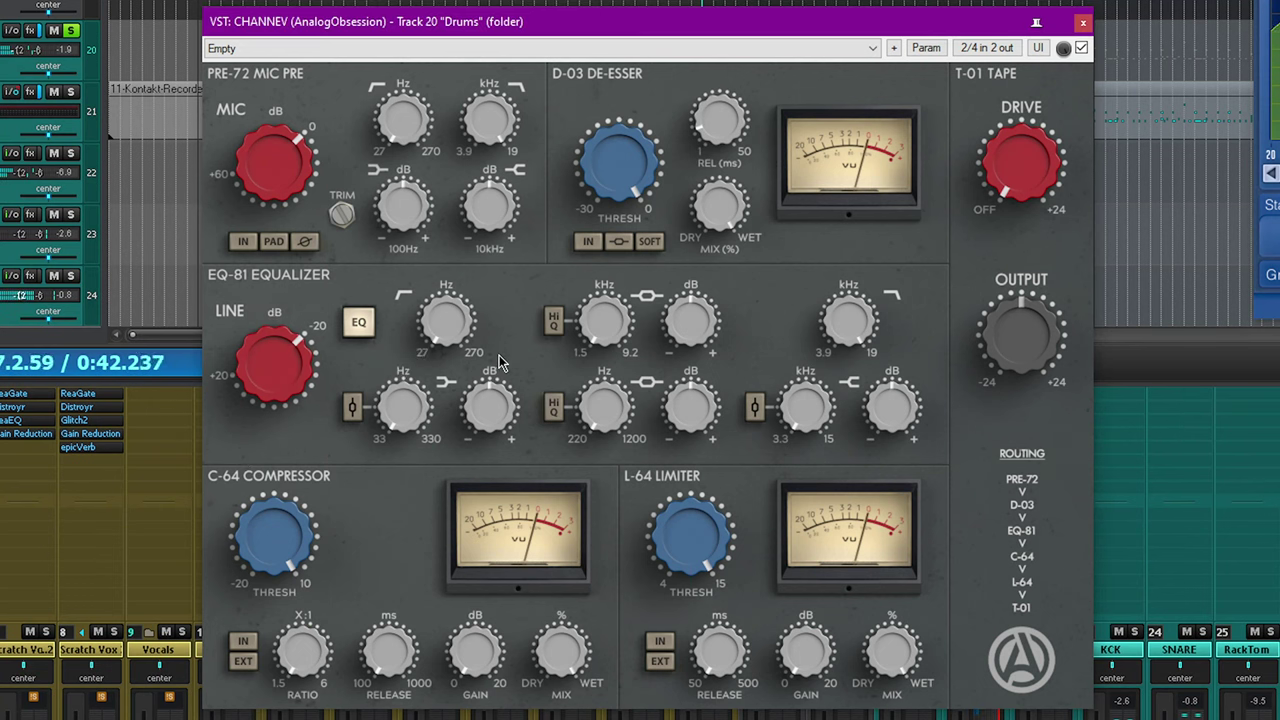
mouse_move(453, 313)
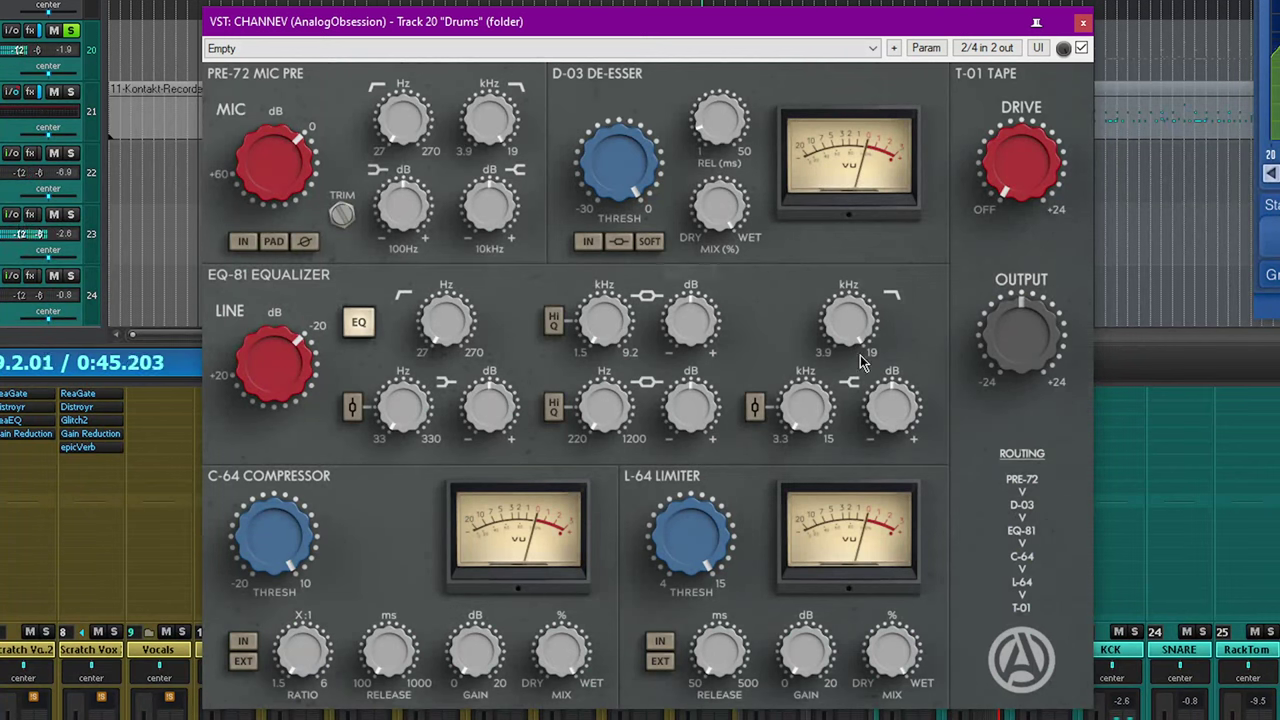
mouse_move(860, 318)
mouse_move(450, 340)
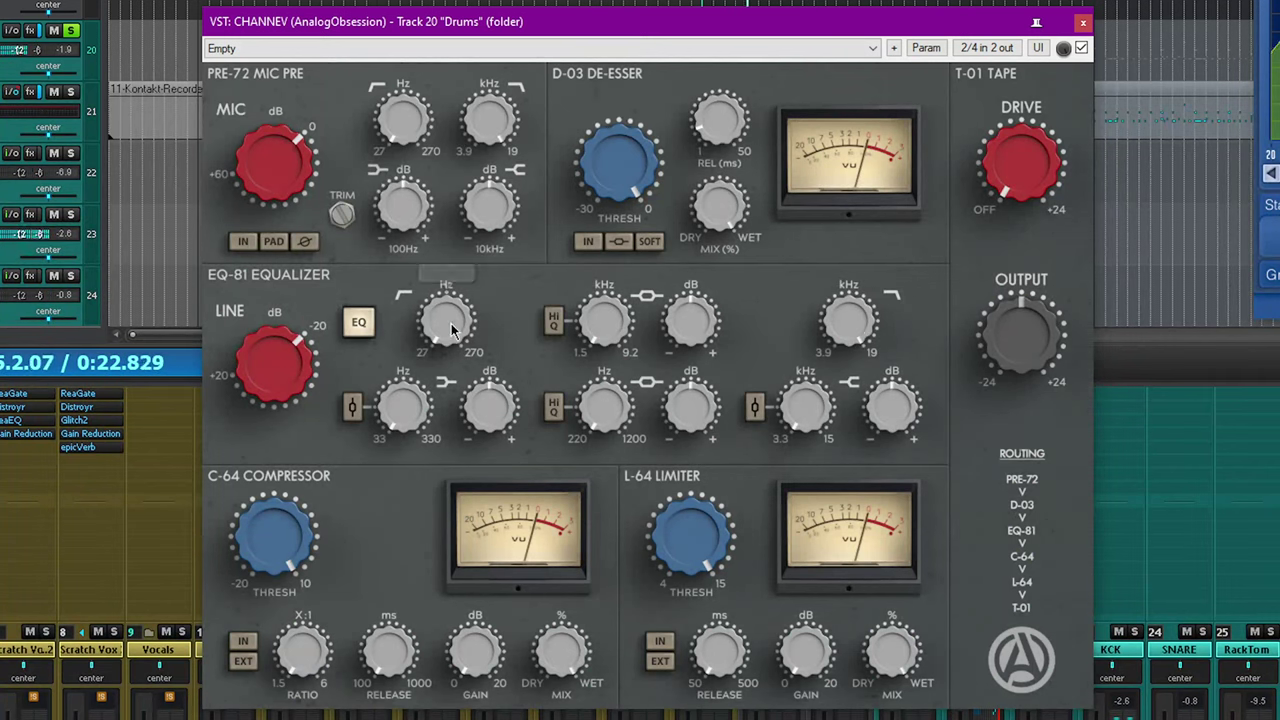
left_click_drag(445, 388, 437, 377)
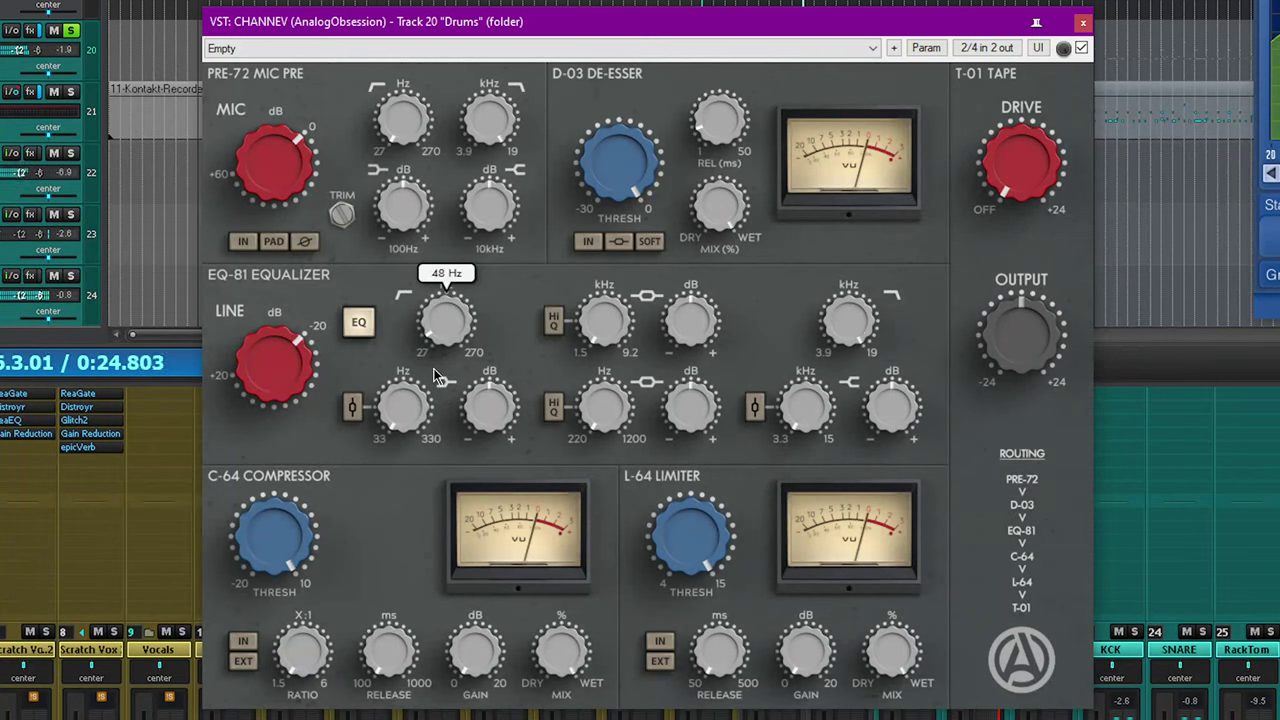
mouse_move(860, 322)
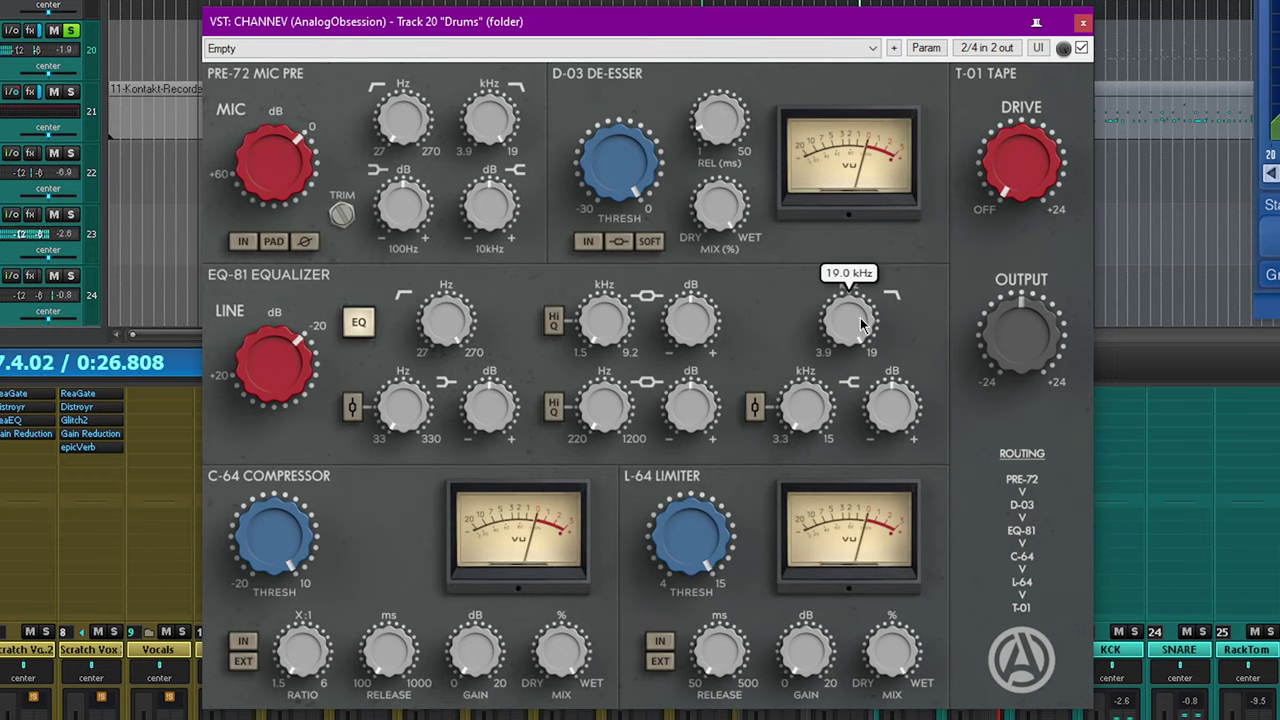
left_click_drag(860, 322, 872, 330)
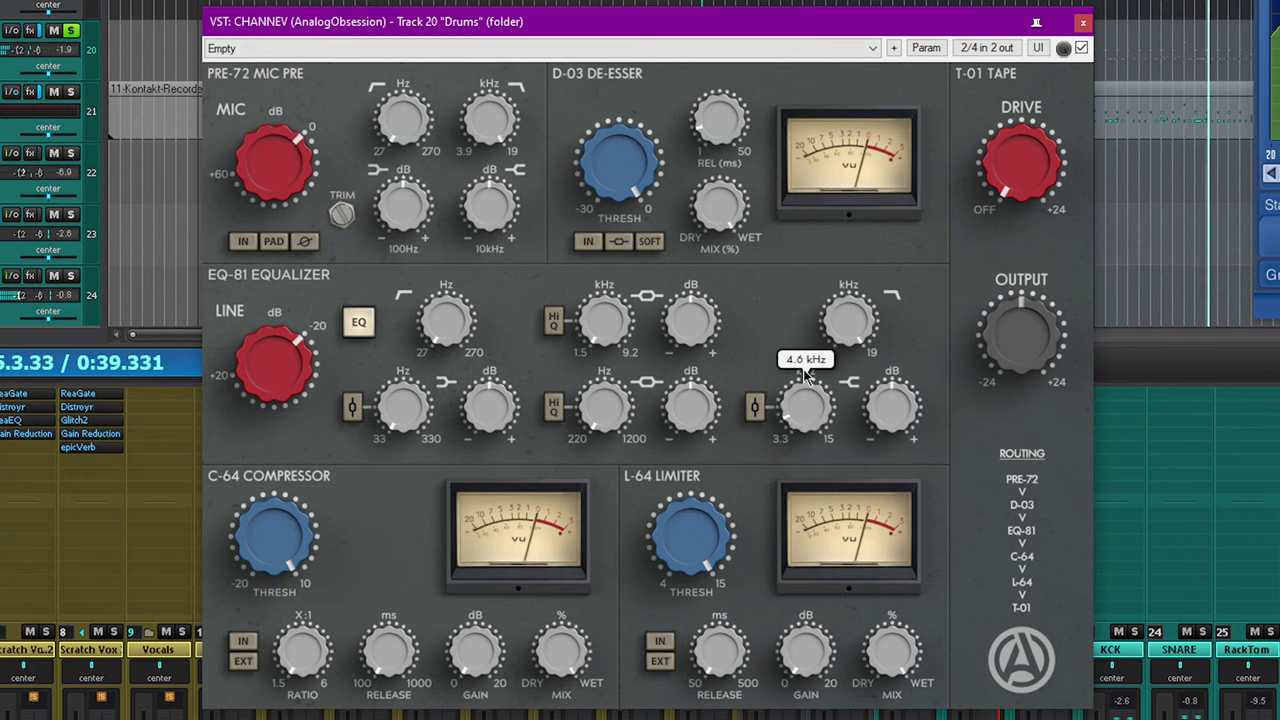
Try the EQ-81's high-band frequency, its upper-mid frequency and the Hi Q switches
left_click_drag(804, 370, 800, 404)
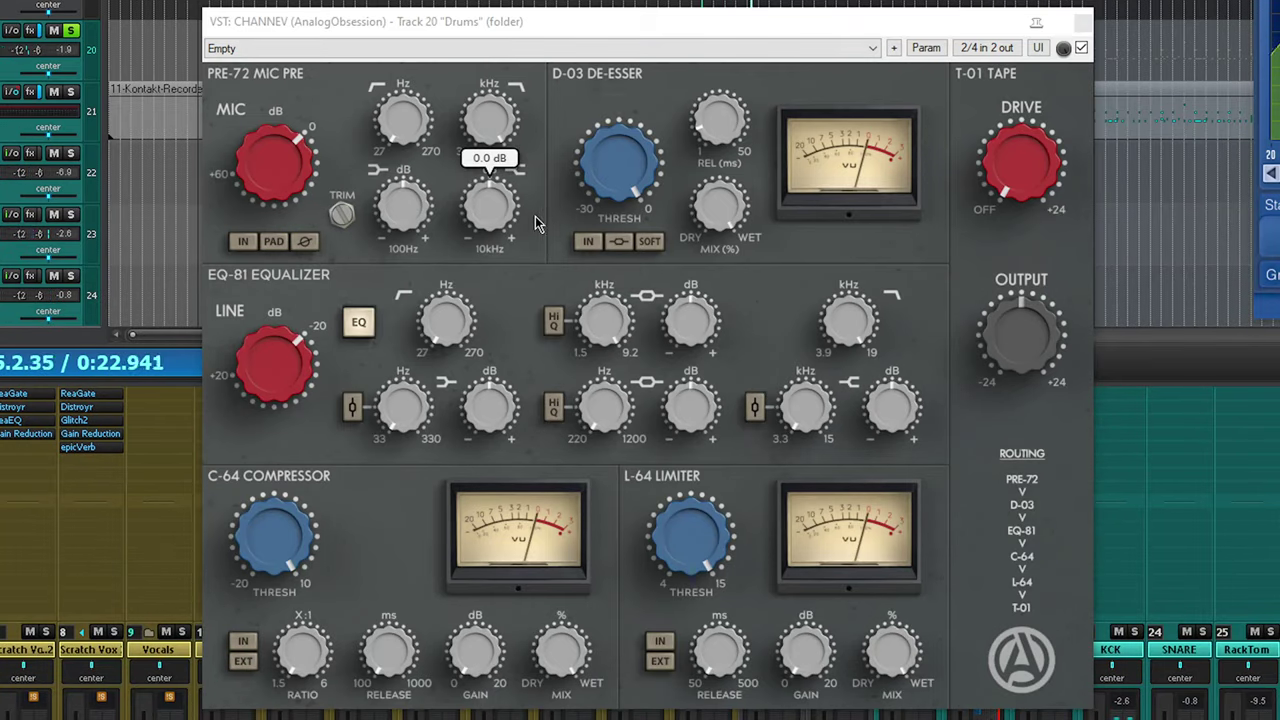
left_click_drag(603, 328, 579, 410)
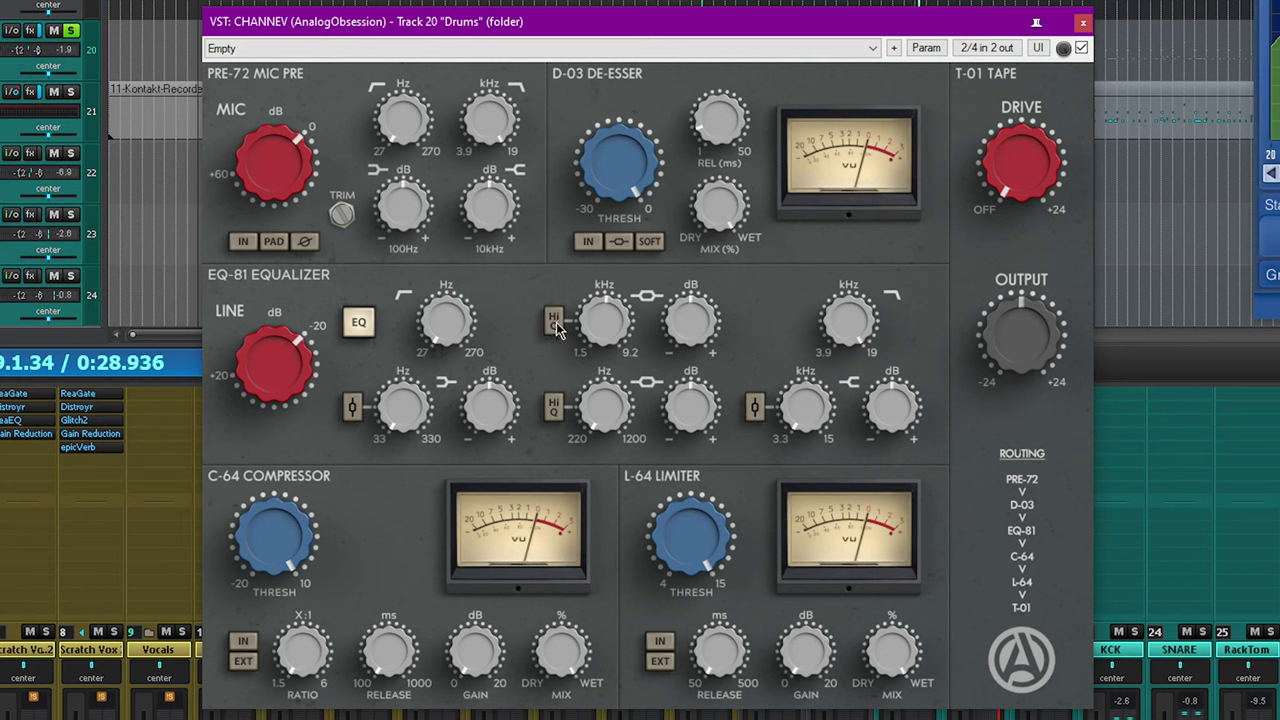
left_click(561, 406)
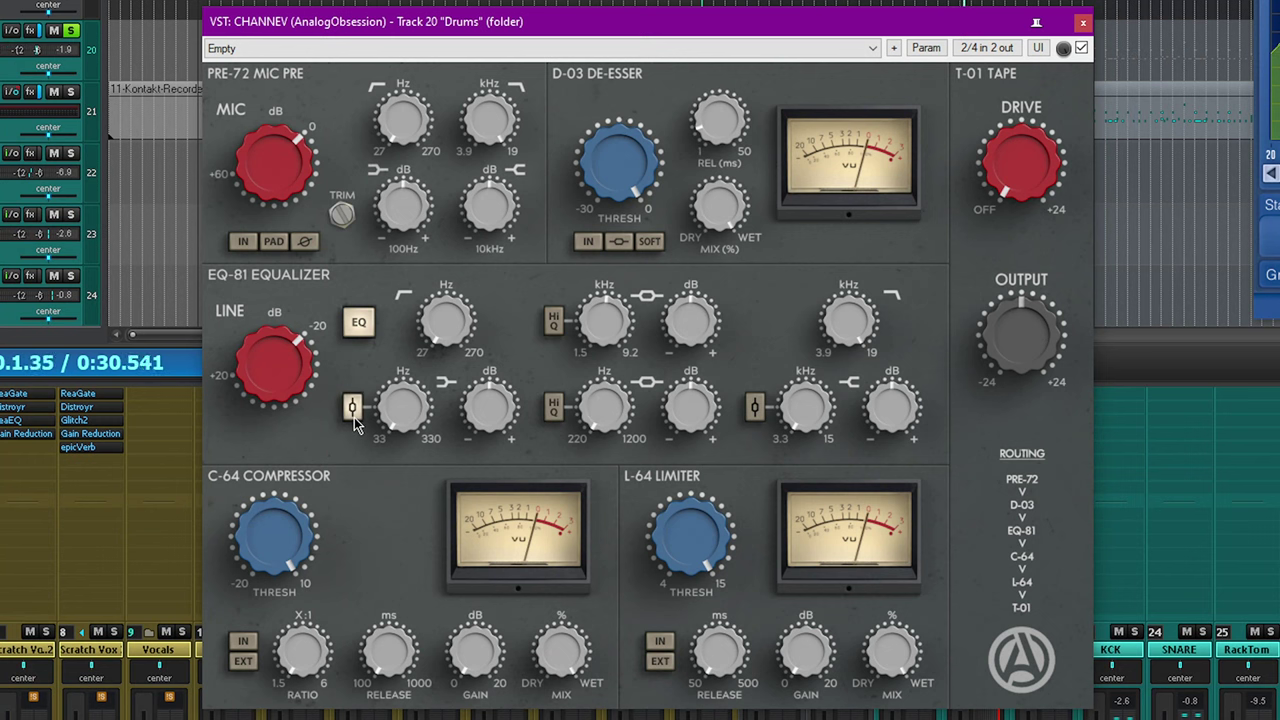
Boost the EQ-81's low band to 10.6 dB in bell mode and sweep its frequency through 133, 256 and 60 Hz
left_click_drag(418, 333, 450, 176)
left_click_drag(493, 404, 506, 322)
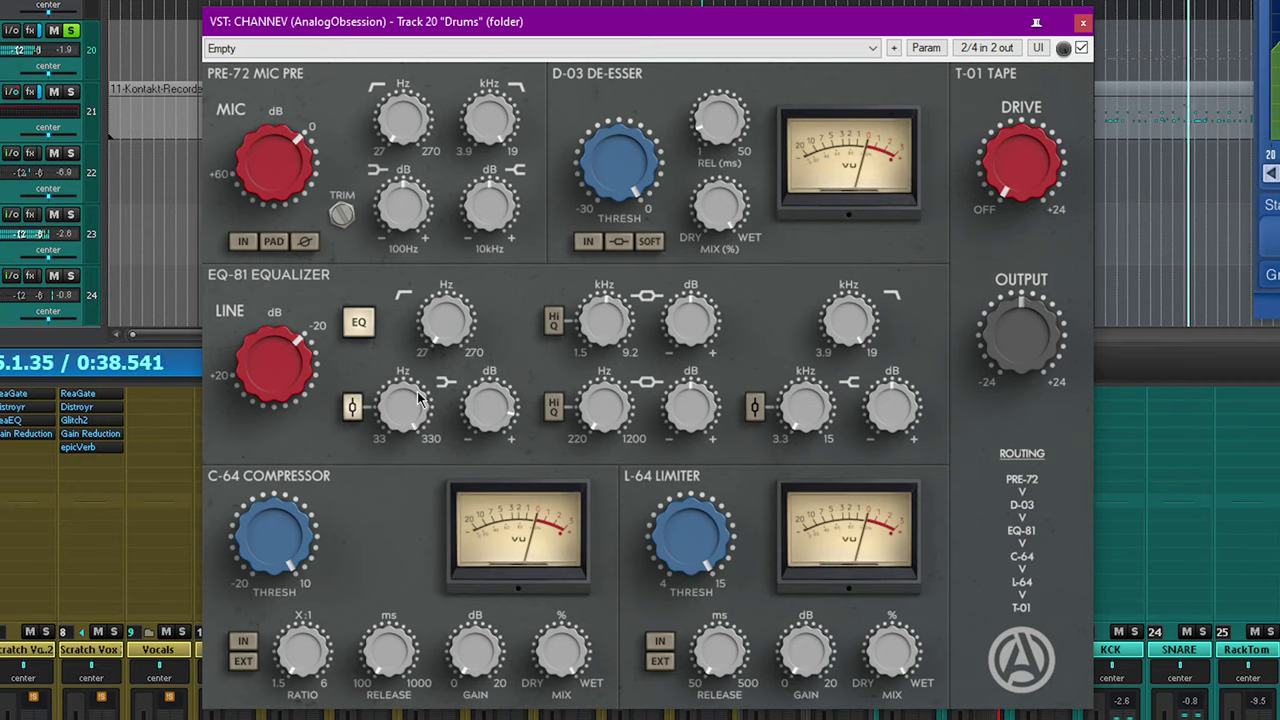
left_click_drag(405, 420, 380, 543)
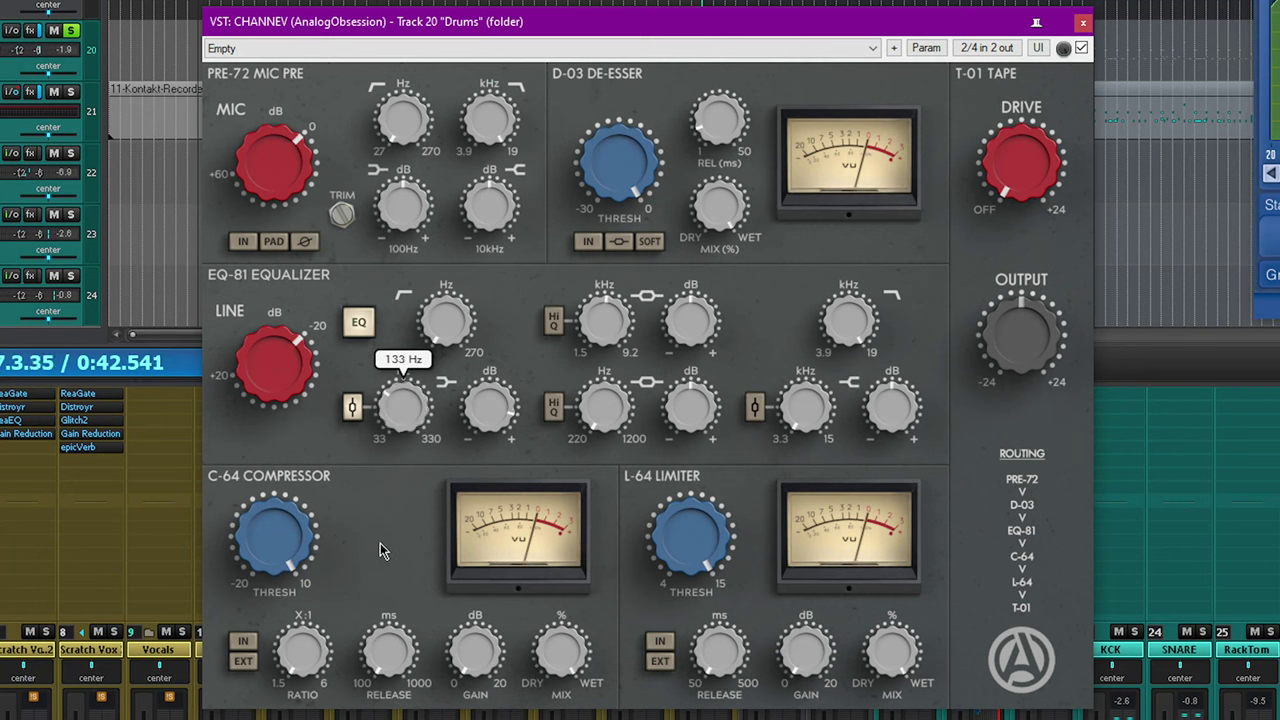
left_click_drag(420, 481, 407, 443)
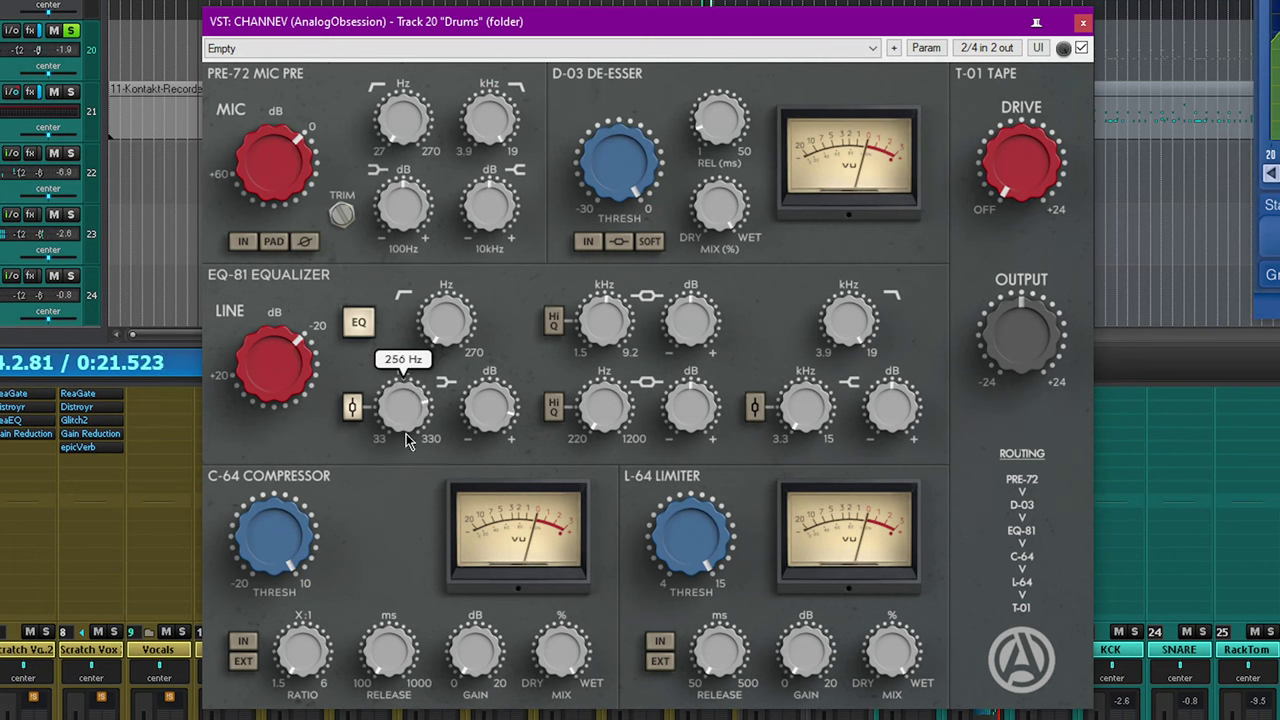
left_click_drag(405, 492, 418, 585)
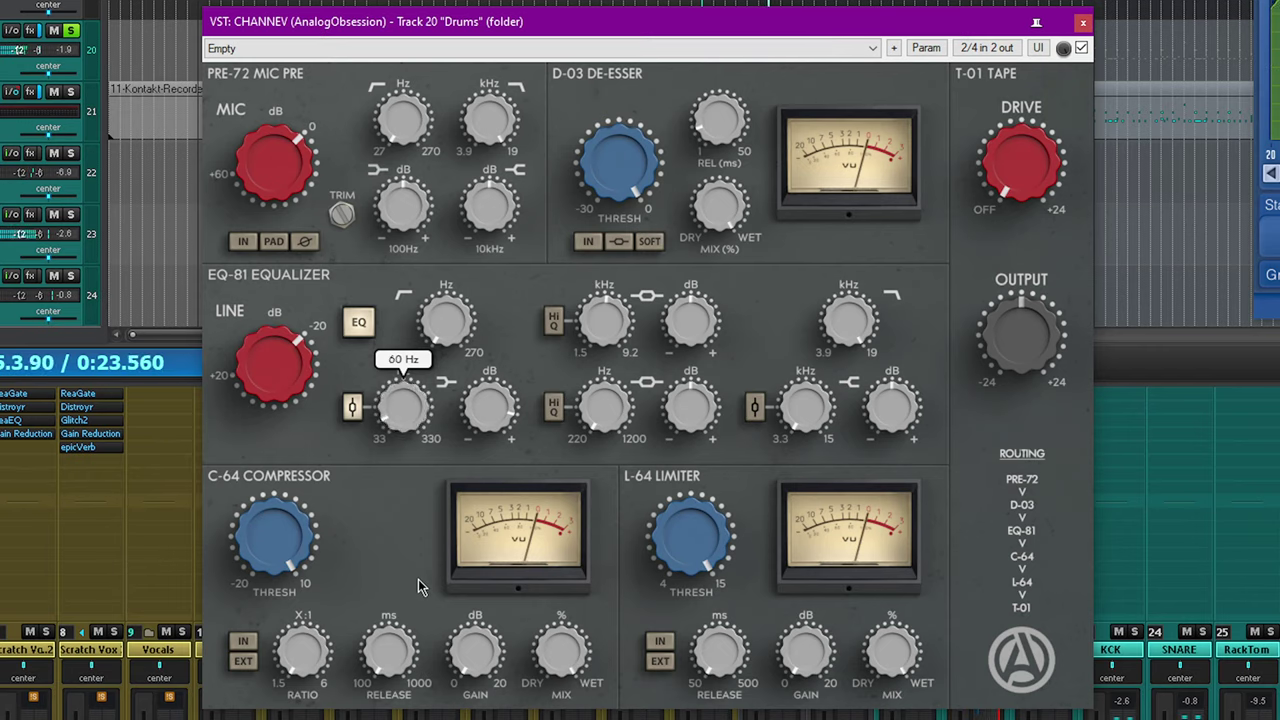
mouse_move(490, 420)
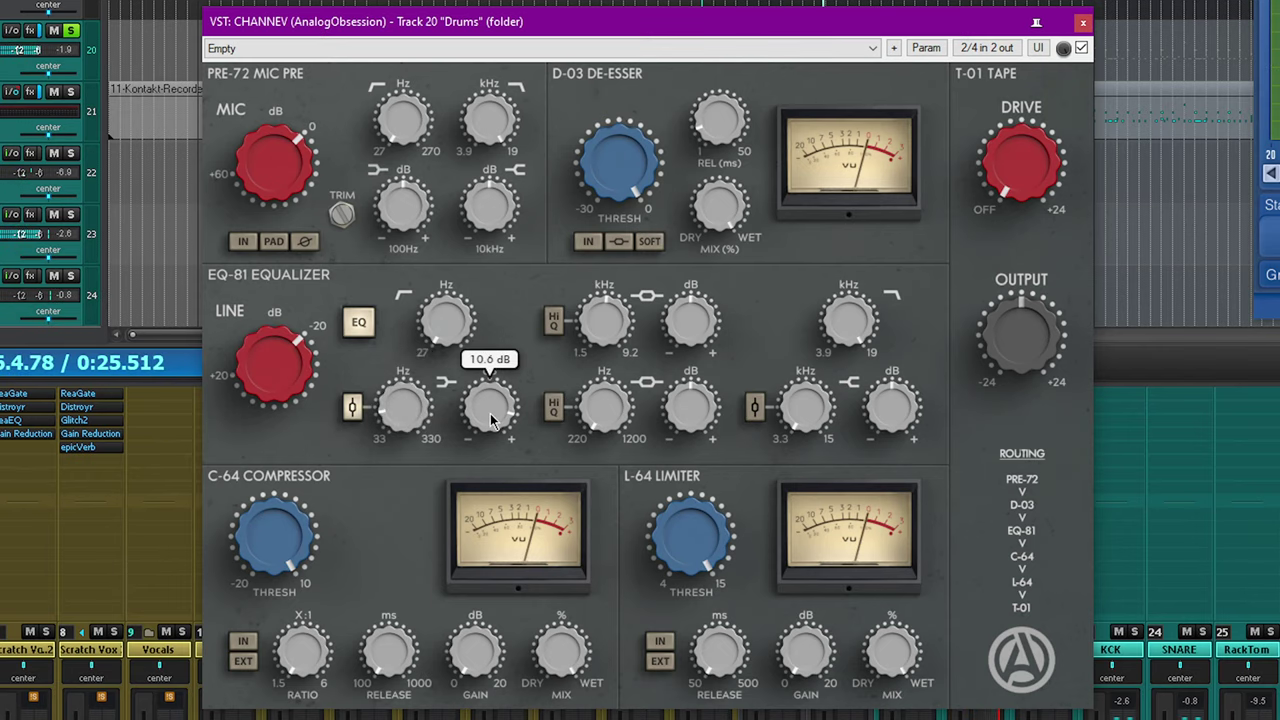
Sweep the low band's frequency up to 330 Hz, reset it to 33 Hz and raise it again
left_click_drag(447, 621, 446, 625)
left_click_drag(396, 426, 455, 180)
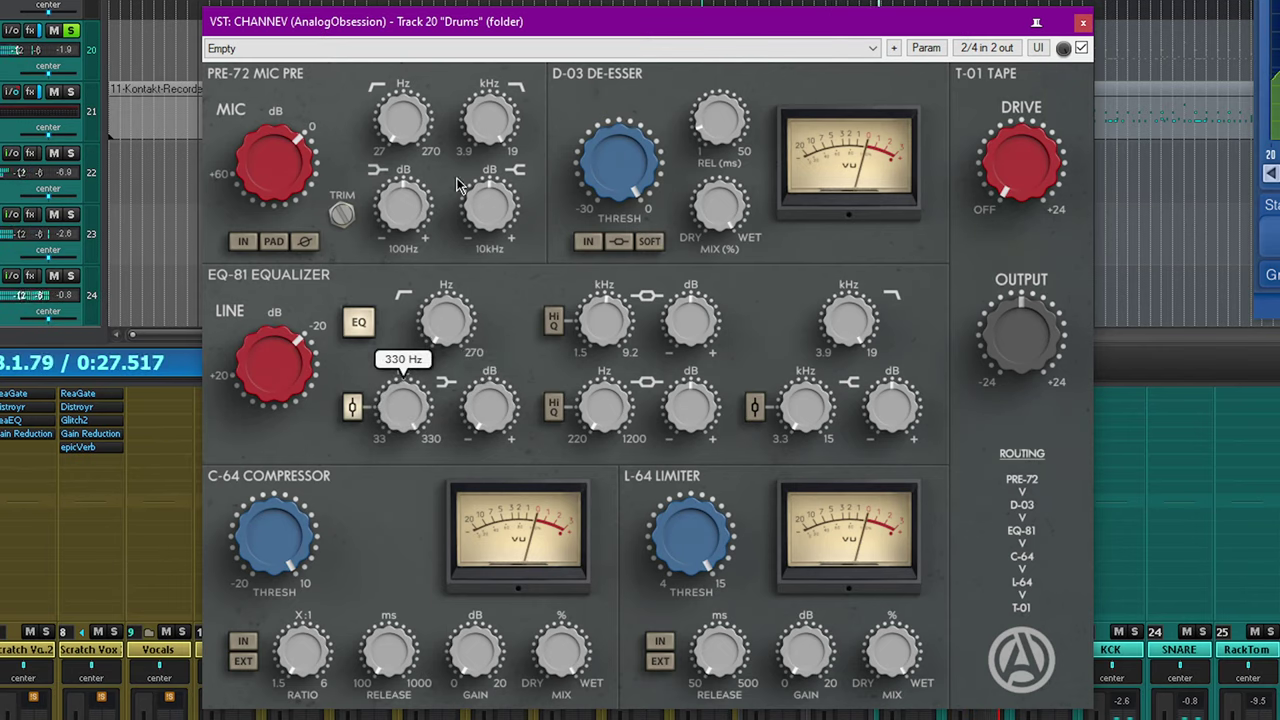
double_click(413, 414)
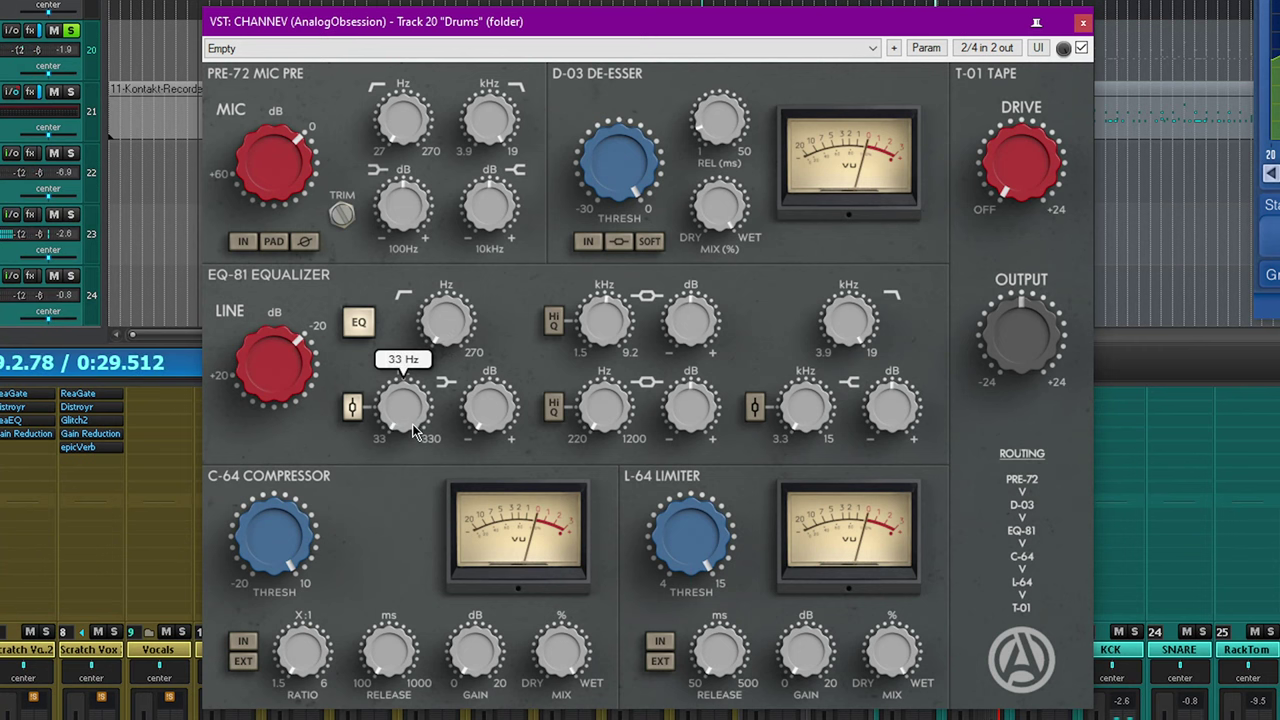
mouse_move(400, 415)
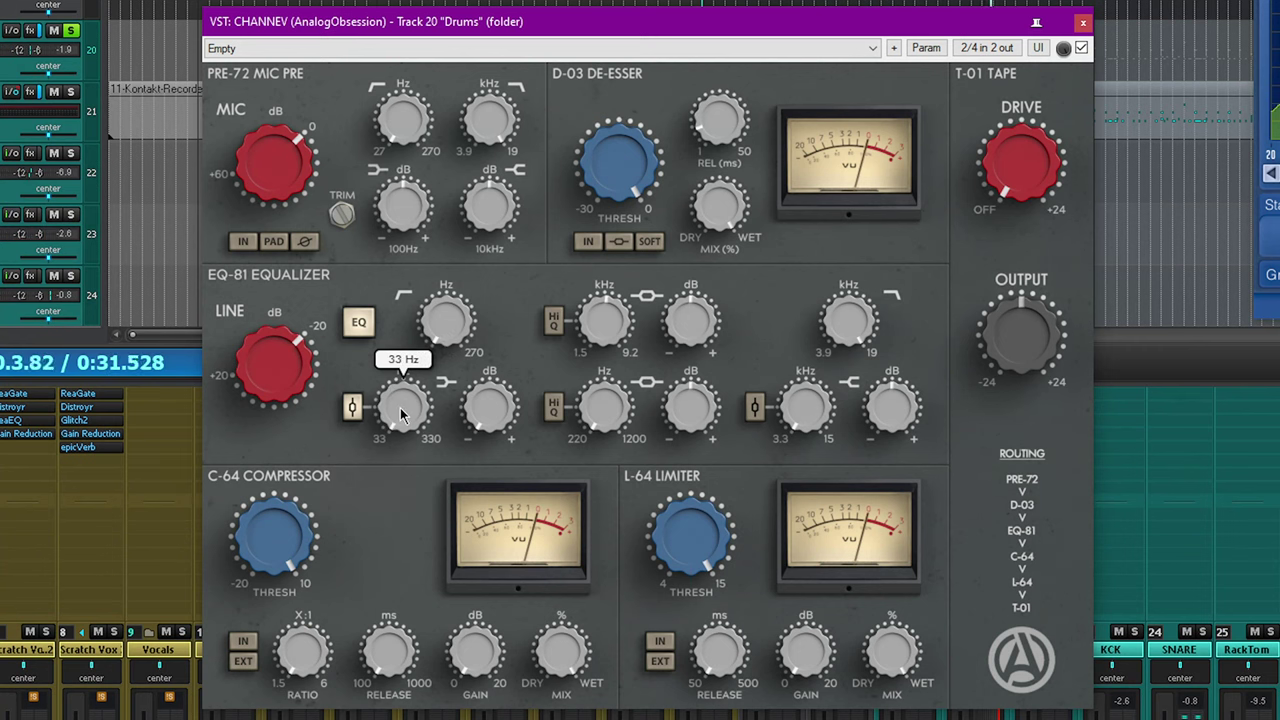
left_click_drag(402, 415, 410, 384)
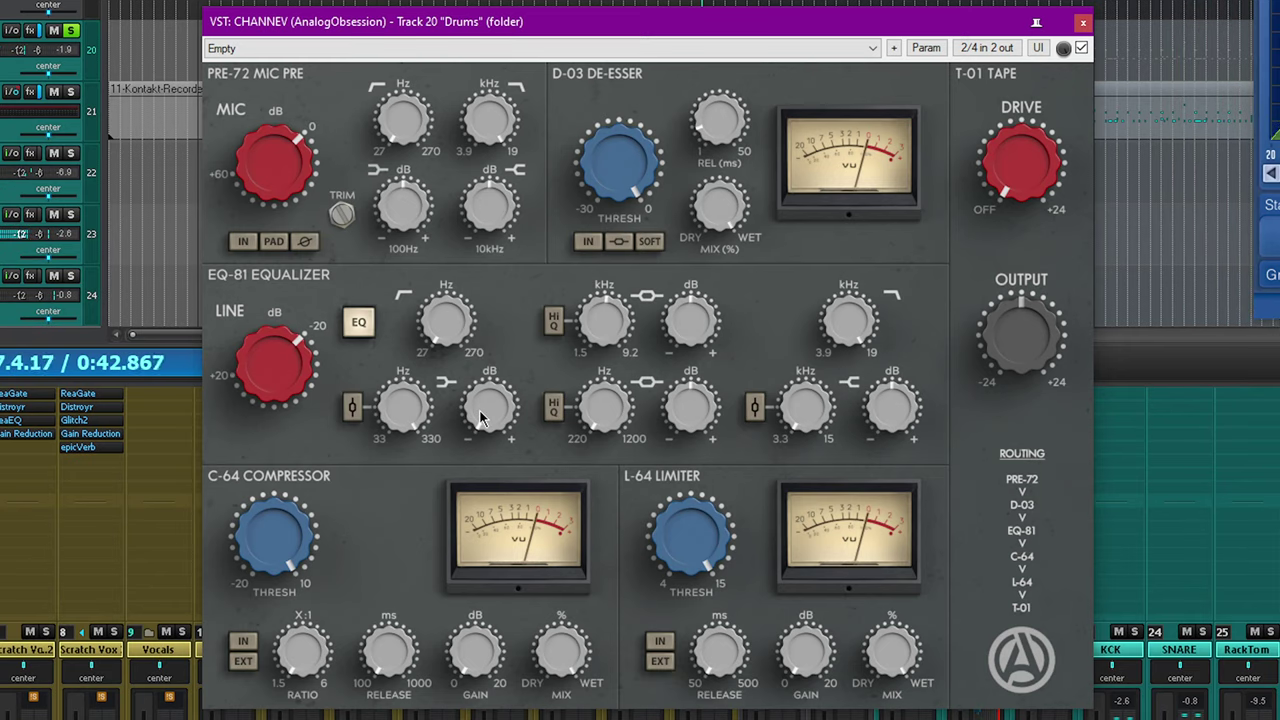
Audition the EQ-81's low band as a shelf with a boost and a cut down to -15 dB
left_click_drag(480, 418, 498, 392)
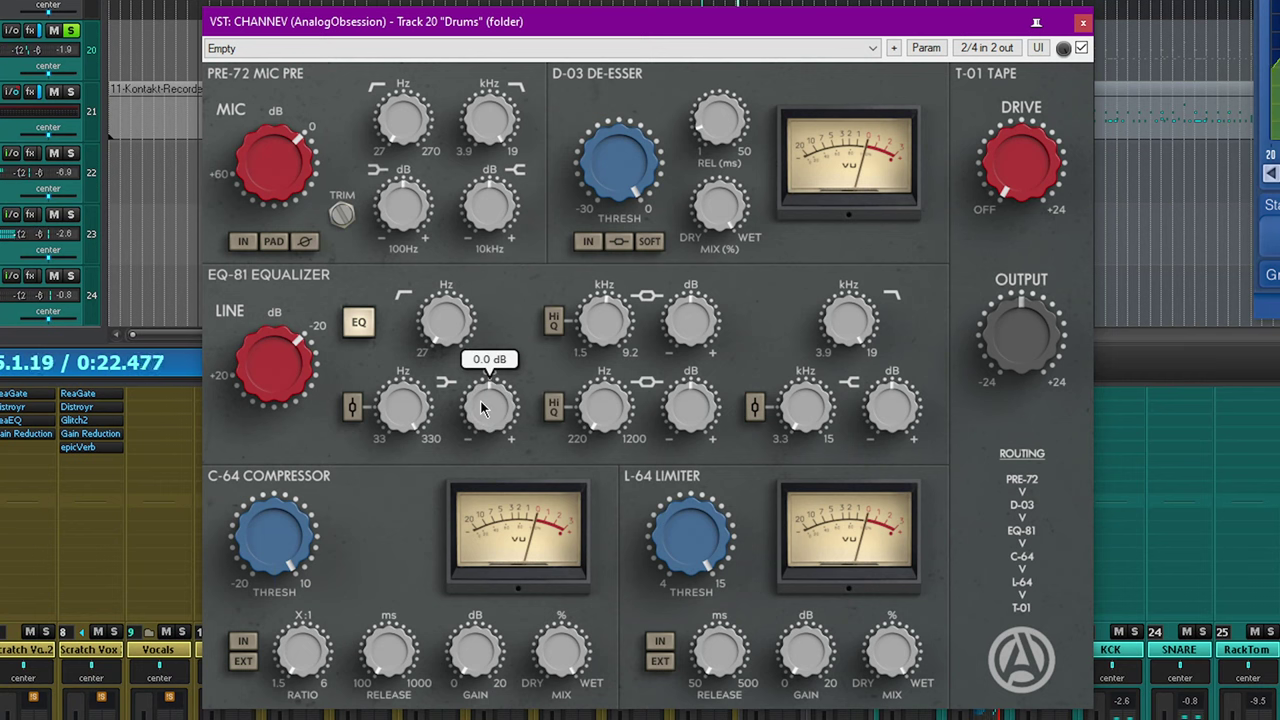
left_click_drag(480, 399, 478, 445)
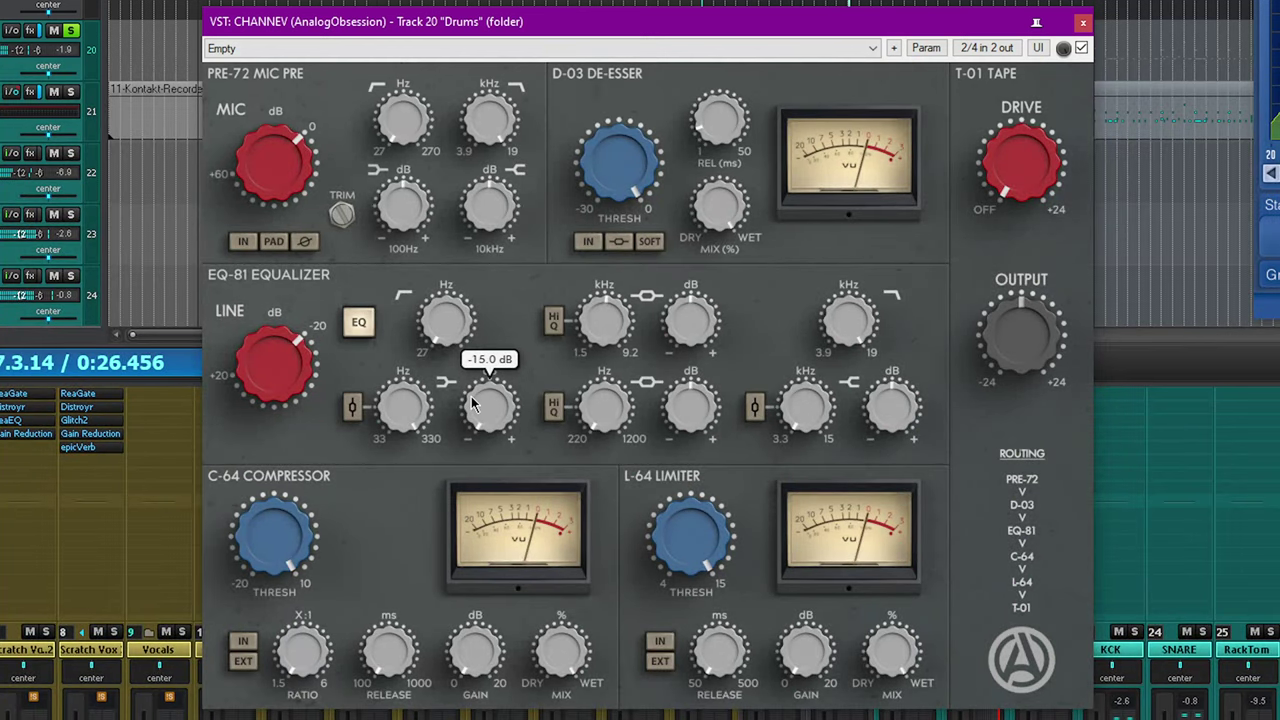
mouse_move(487, 419)
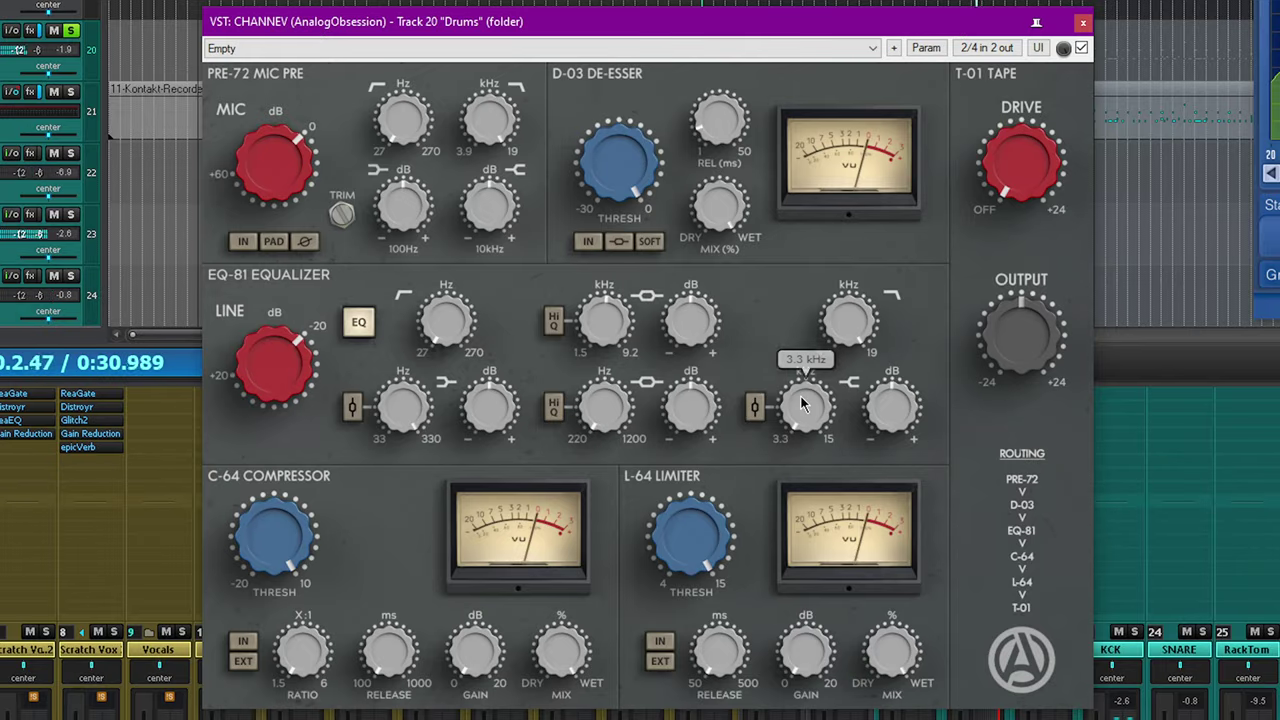
Audition a gain cut on the EQ-81's high shelf with its frequency at 3.3 kHz
mouse_move(888, 430)
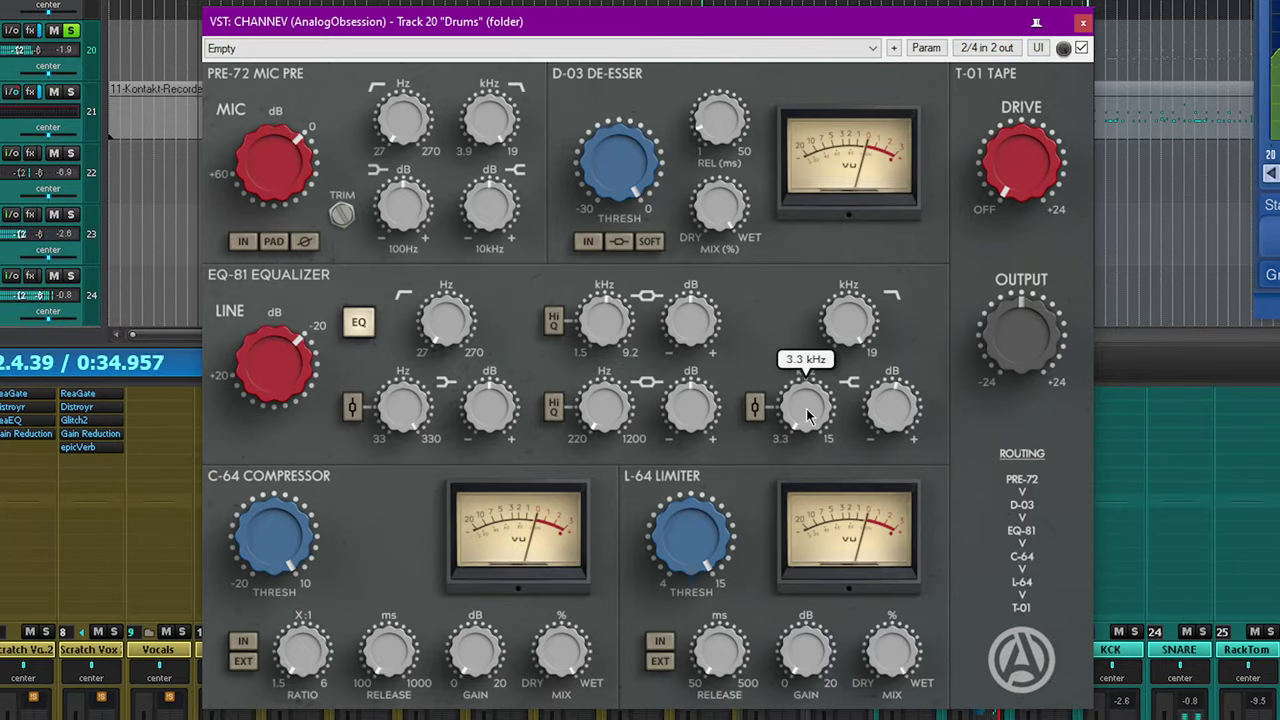
mouse_move(891, 408)
left_click_drag(890, 407, 854, 556)
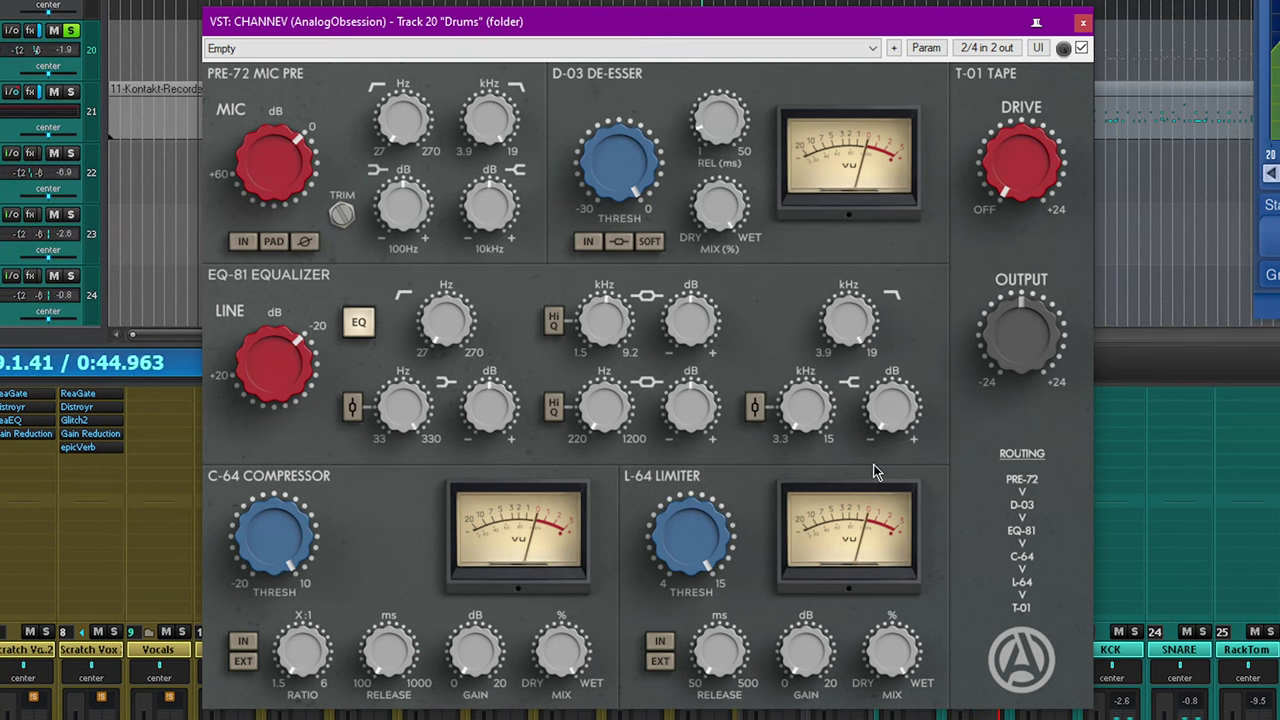
mouse_move(888, 425)
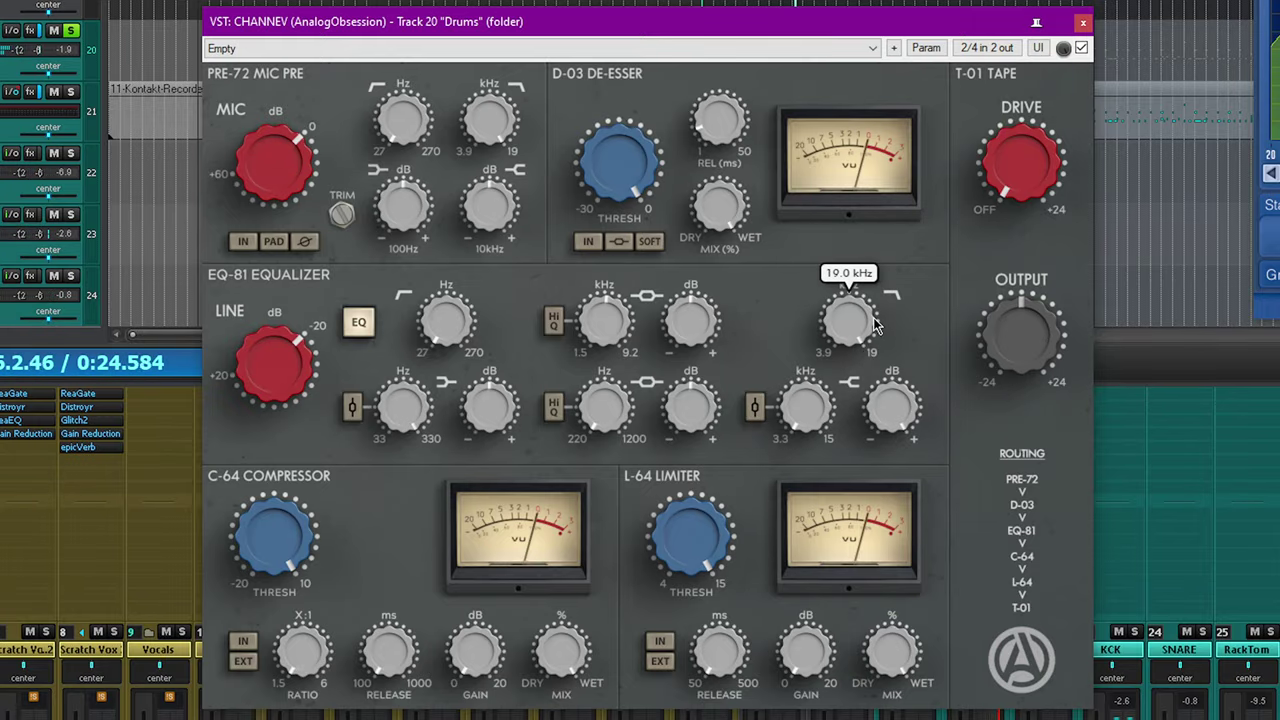
Boost the EQ-81's 220–1200 Hz mid band to 15 dB and turn on its Hi Q
mouse_move(877, 328)
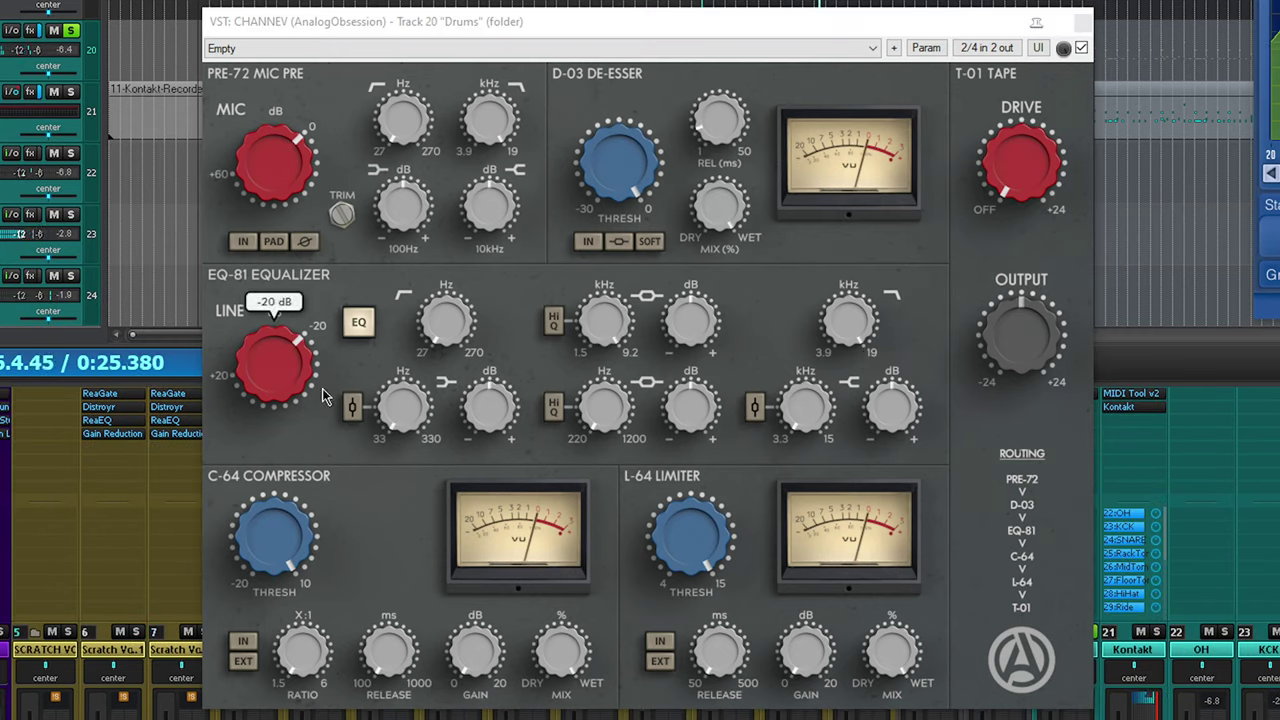
mouse_move(619, 158)
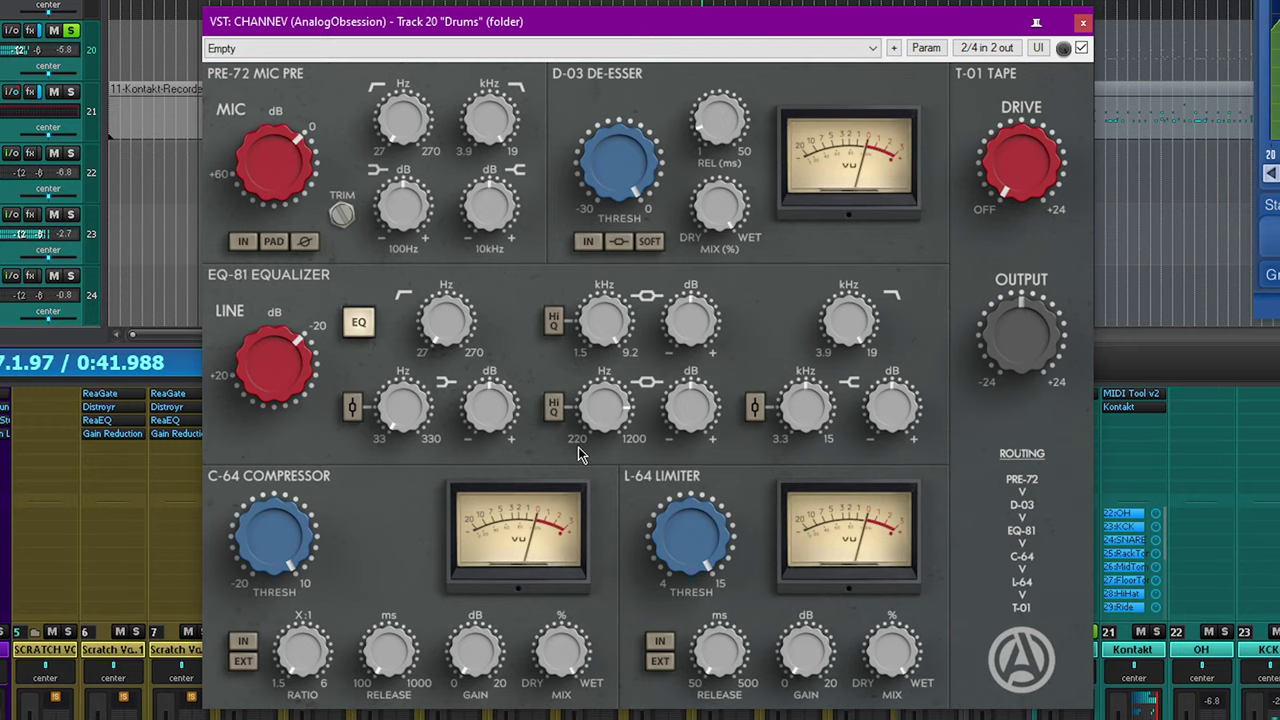
mouse_move(625, 382)
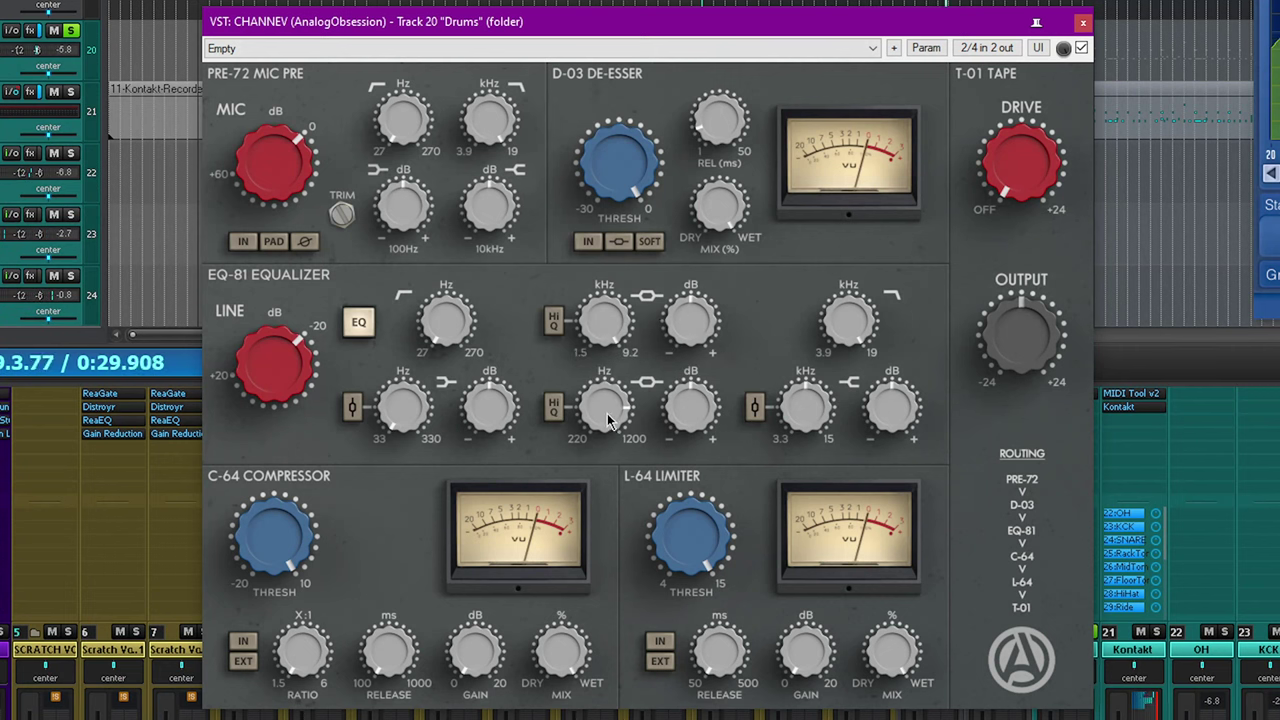
left_click_drag(688, 418, 706, 290)
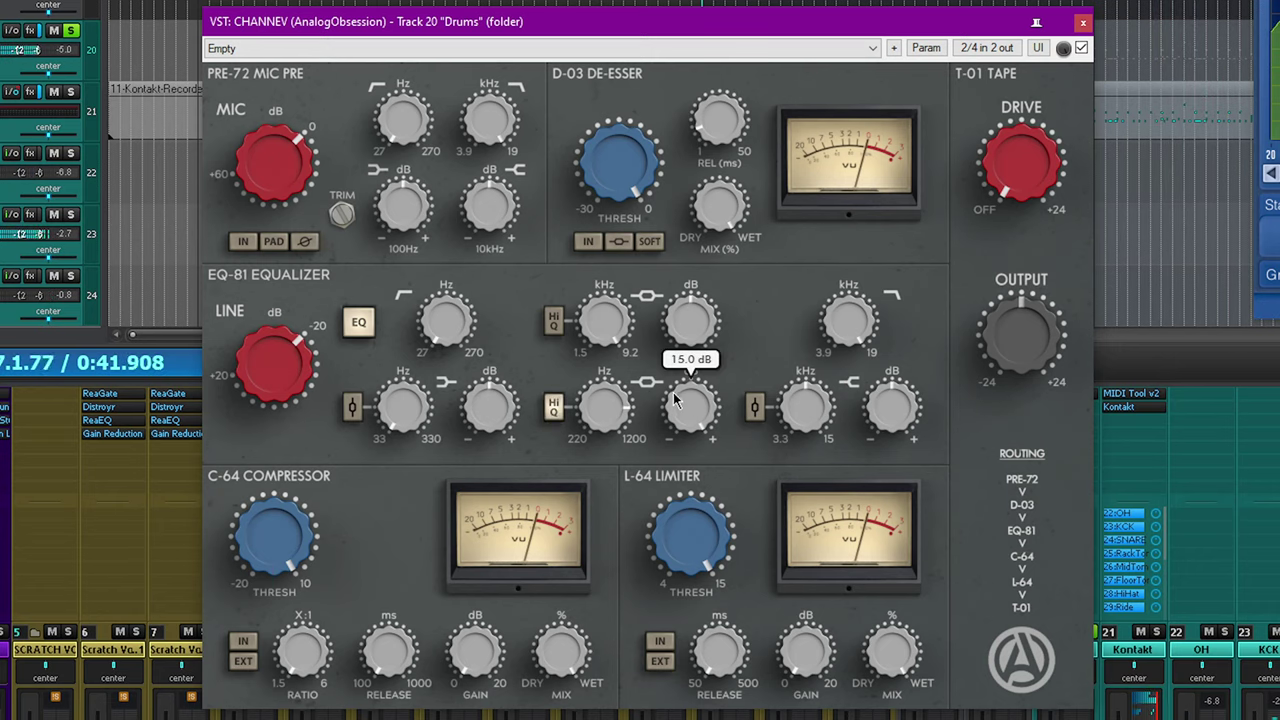
Vary the Hi Q lower-mid band's gain down to 2.4 dB and back up to 10.2 dB
left_click_drag(690, 406, 648, 513)
left_click_drag(665, 428, 632, 558)
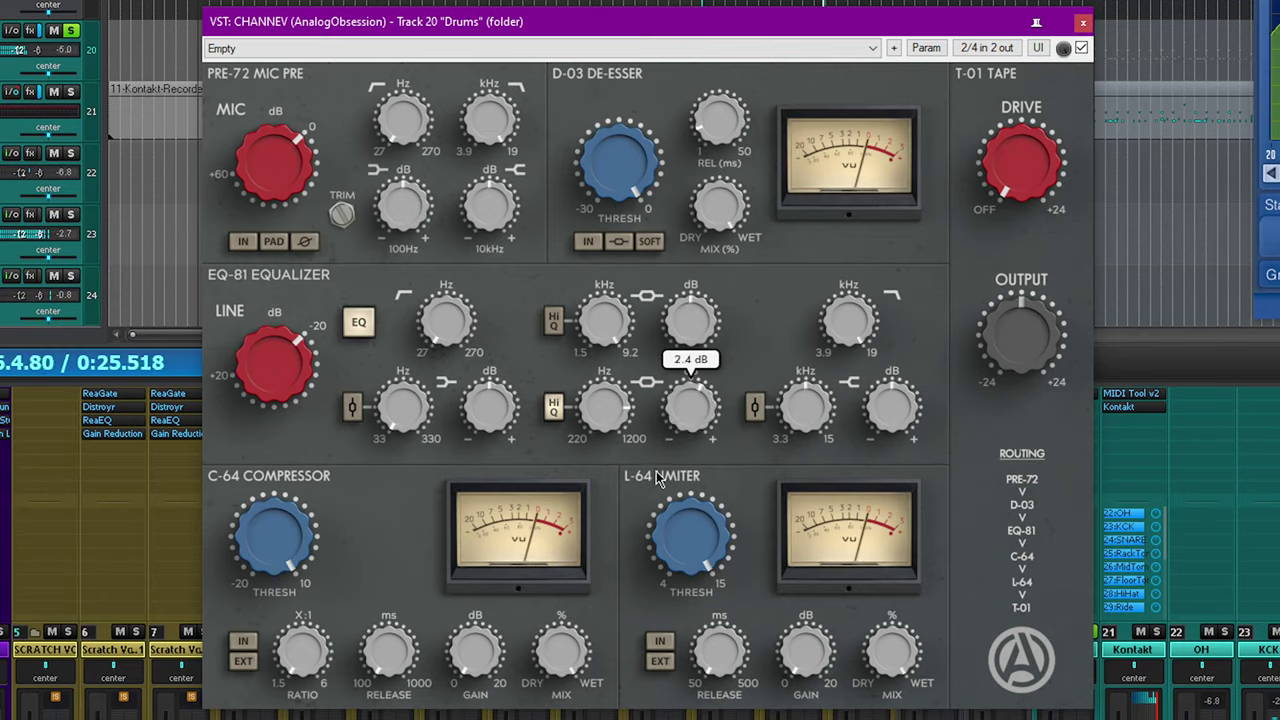
left_click_drag(657, 479, 662, 415)
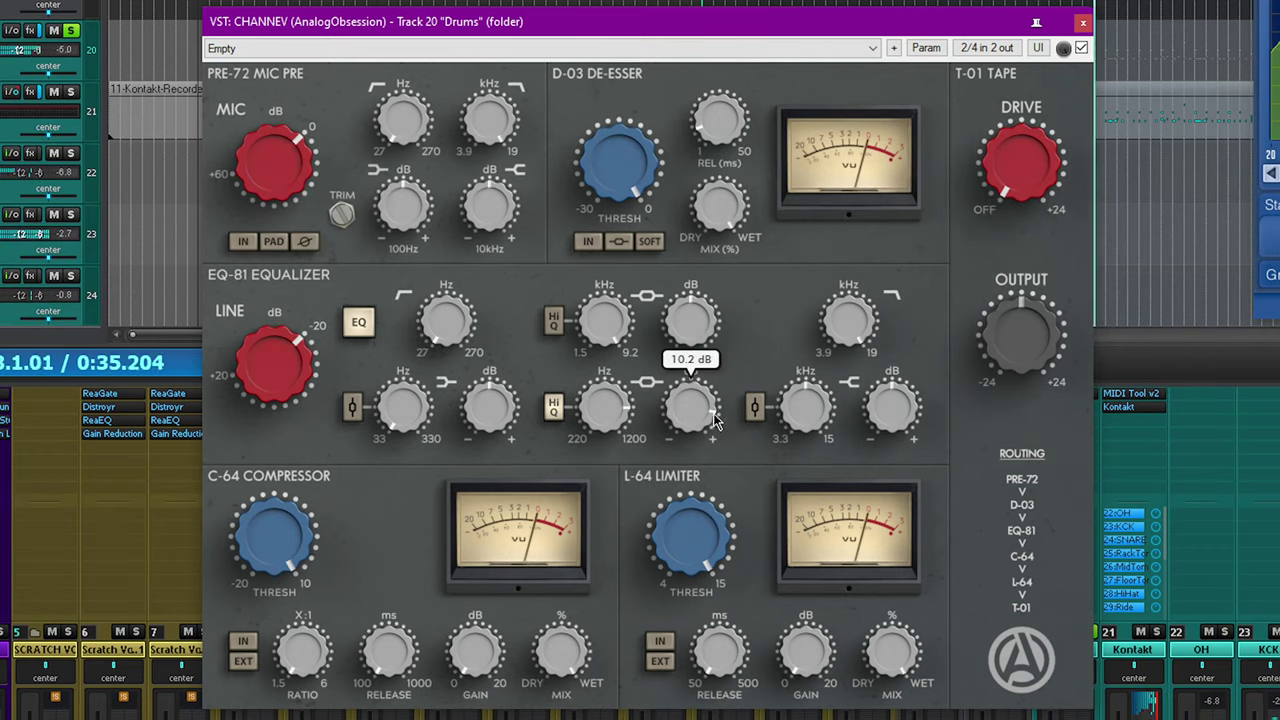
Turn off the EQ-81's lower-mid Hi Q, audition that band's gain at 15 dB and 5 dB, and reset the gain
double_click(686, 406)
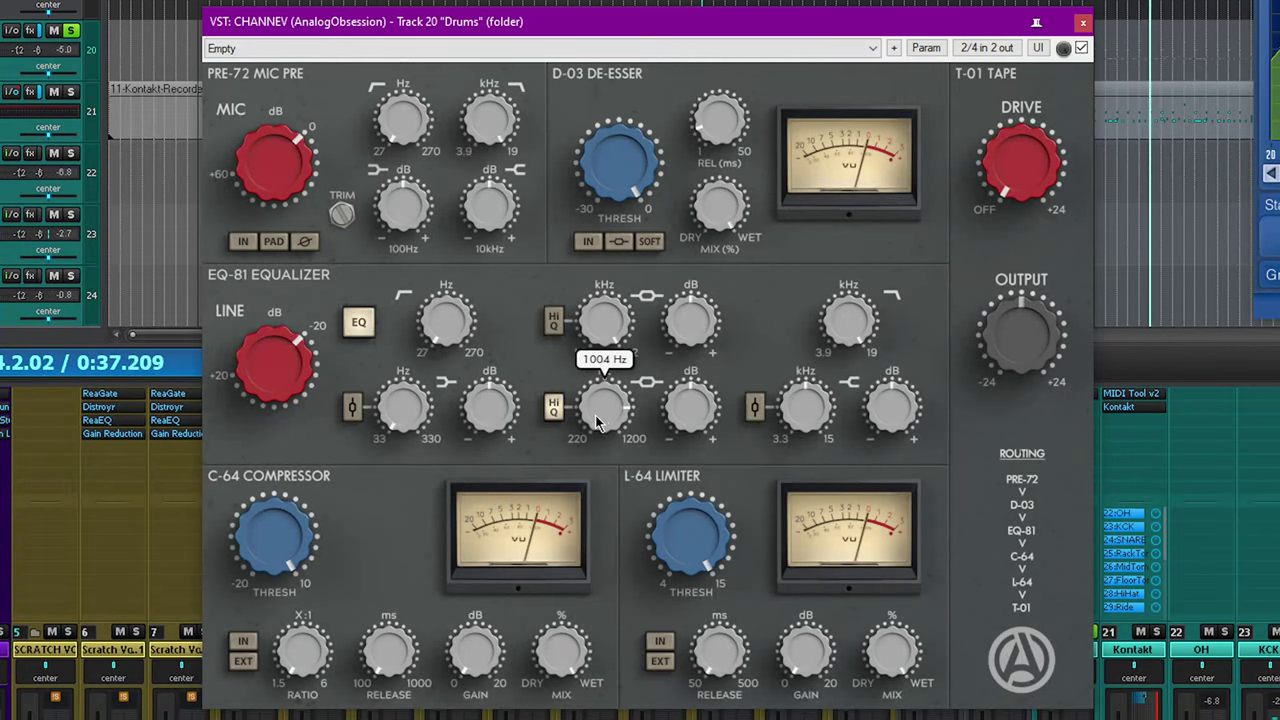
left_click_drag(688, 410, 695, 302)
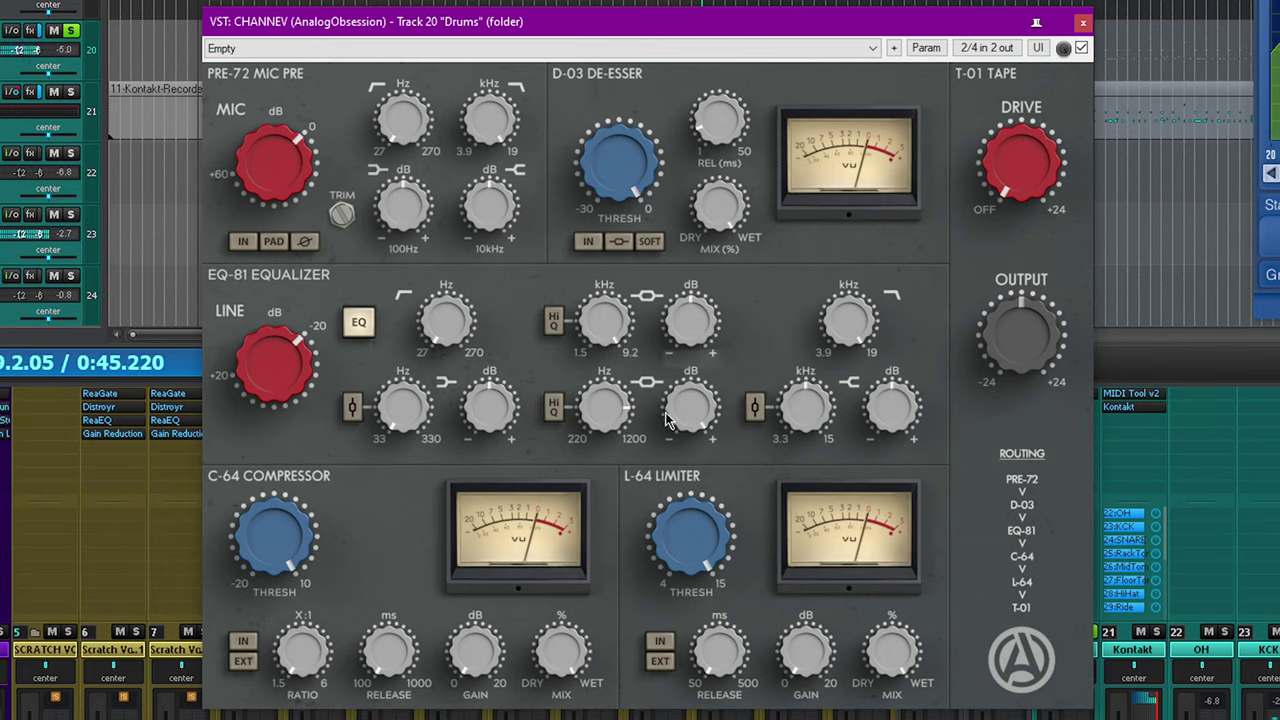
mouse_move(680, 412)
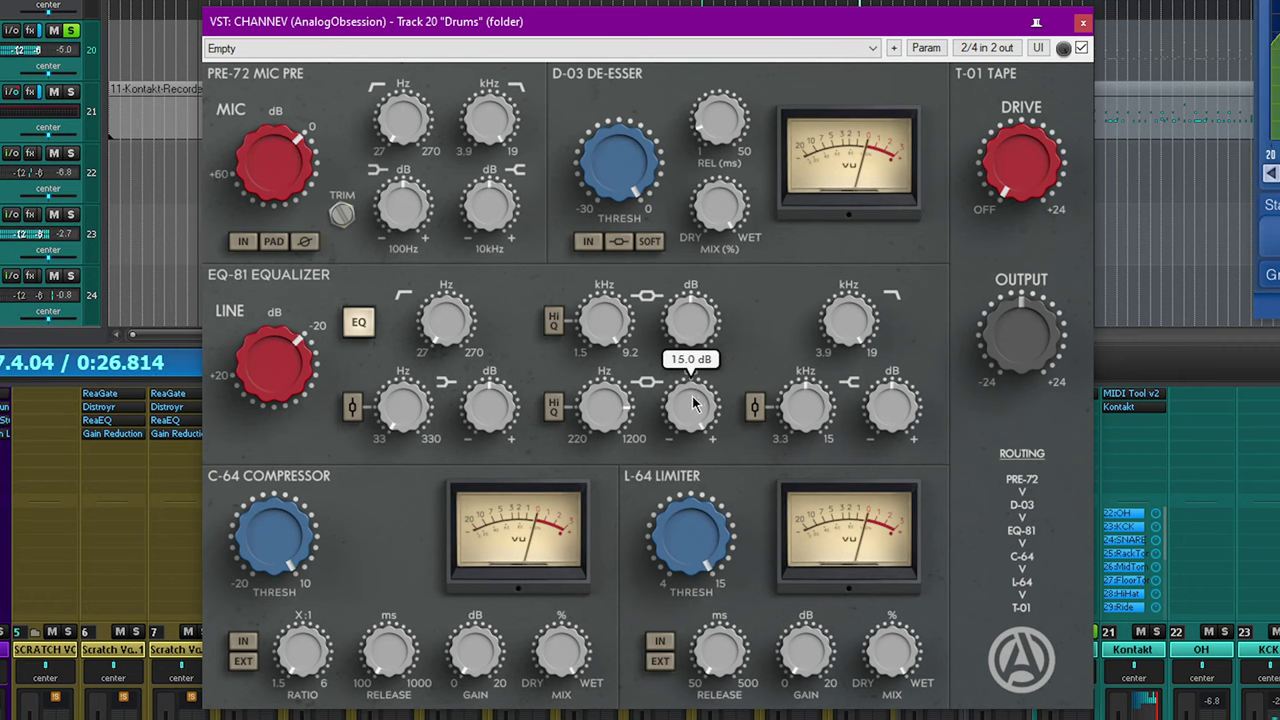
left_click_drag(693, 405, 697, 469)
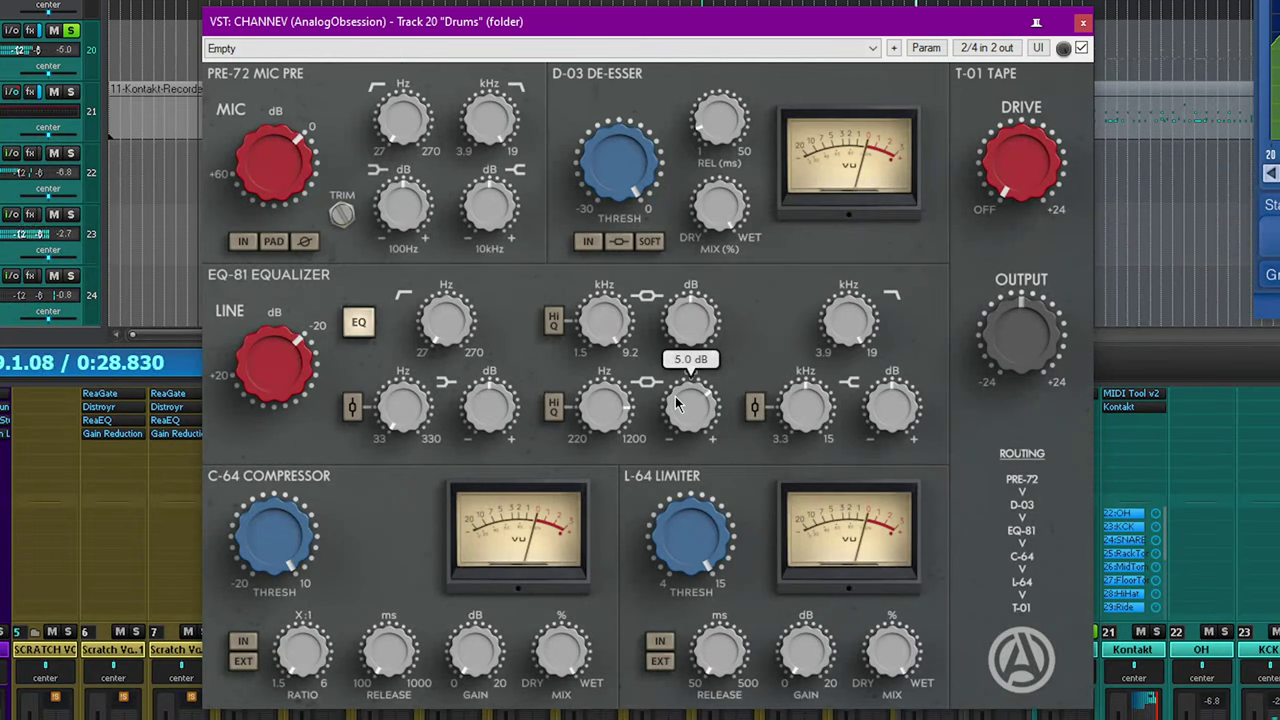
double_click(683, 407)
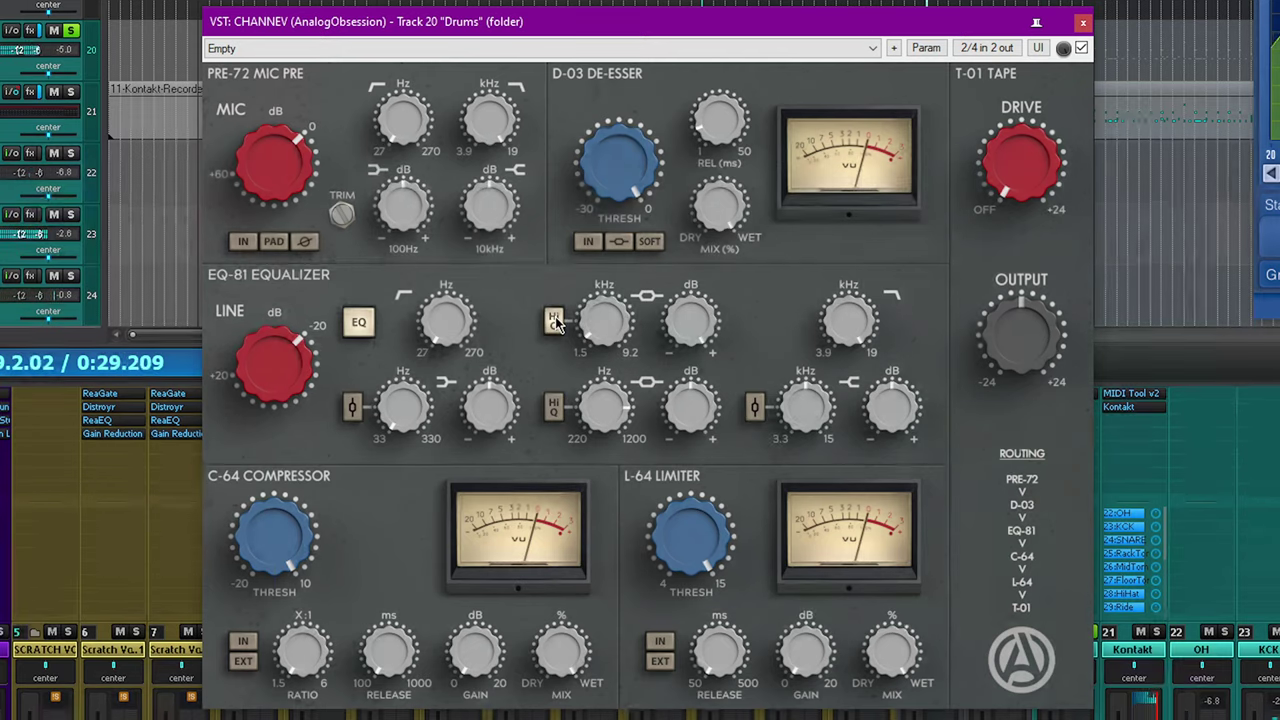
Audition a cut of about -15 dB on the EQ-81's 1.5–9.2 kHz band and reset its gain
left_click_drag(690, 320, 664, 555)
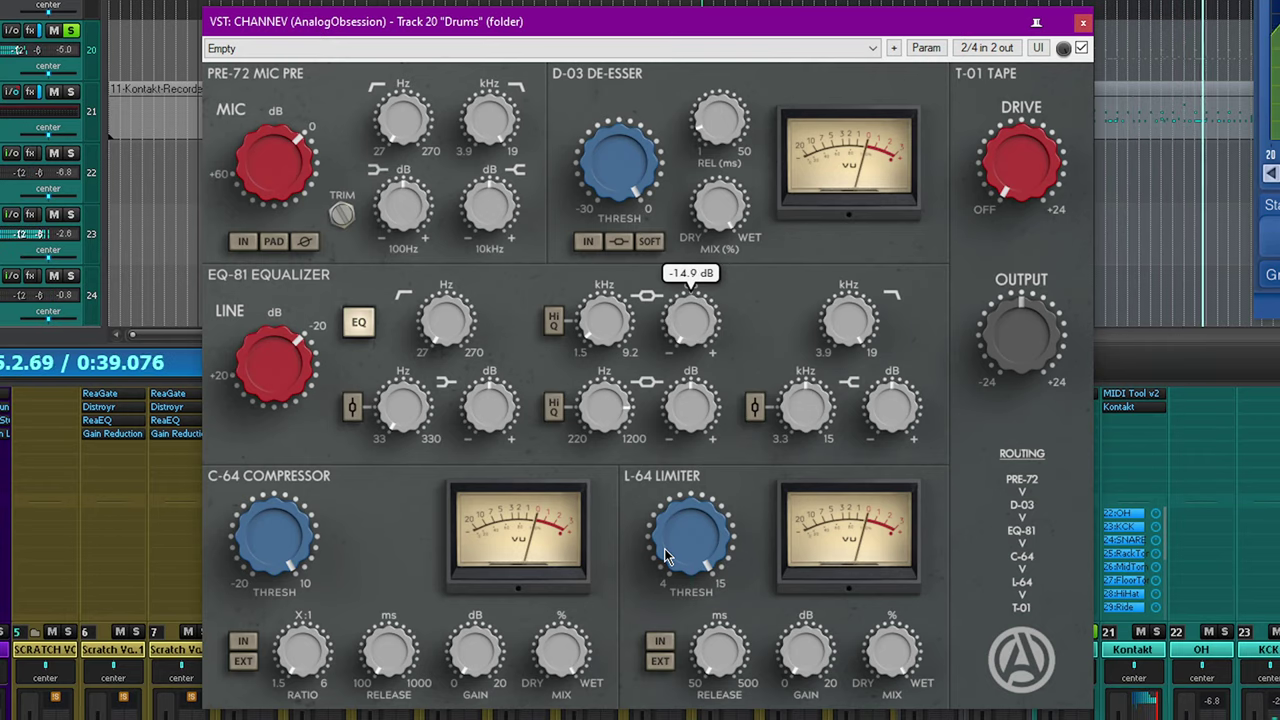
mouse_move(1021, 335)
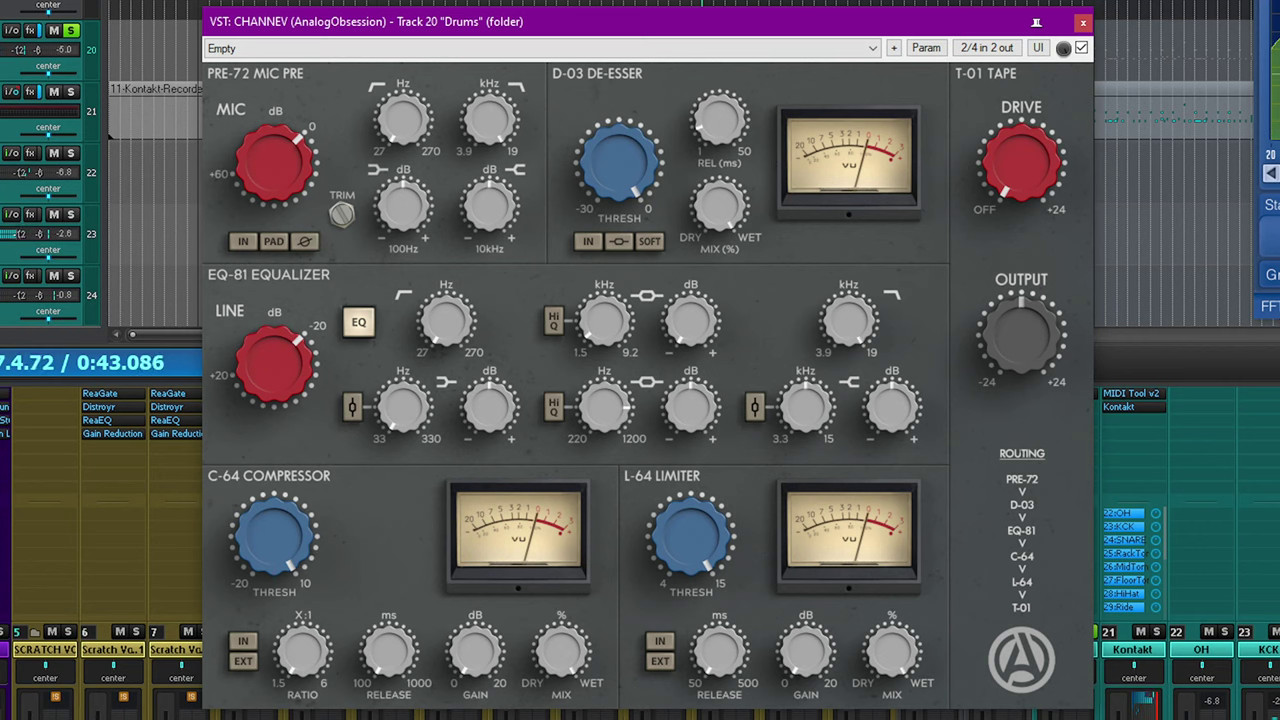
mouse_move(693, 335)
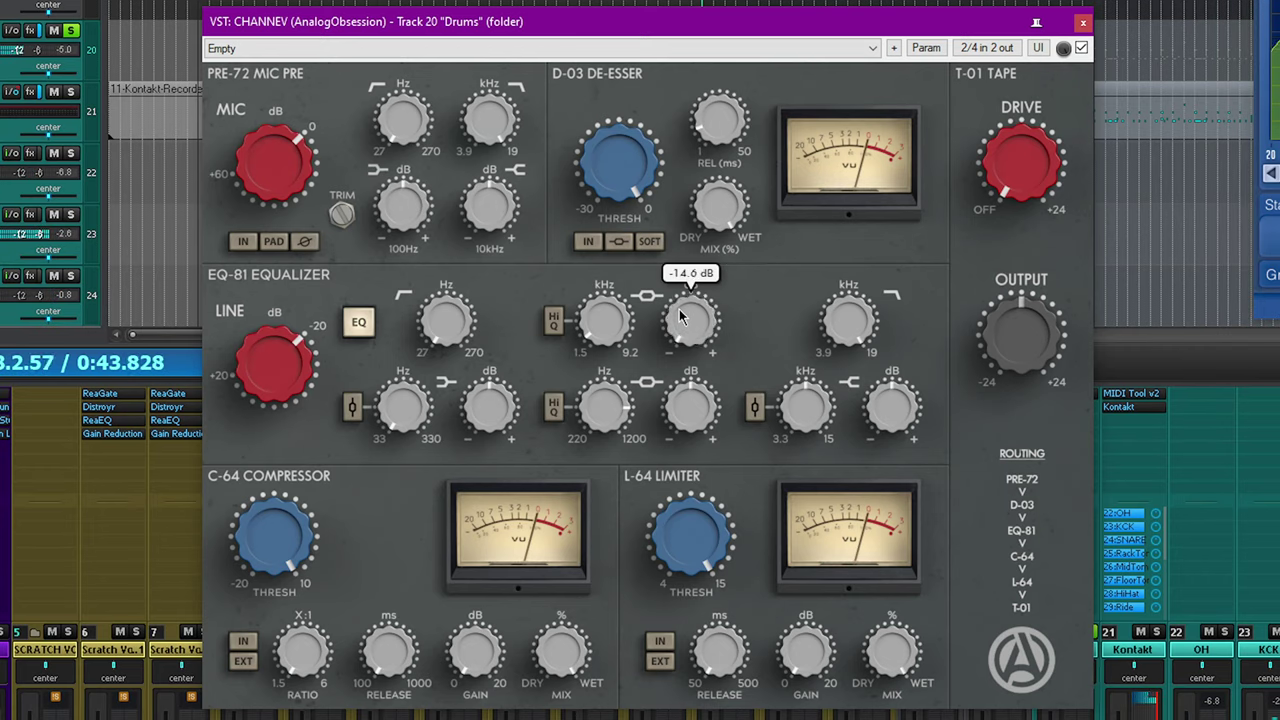
mouse_move(607, 330)
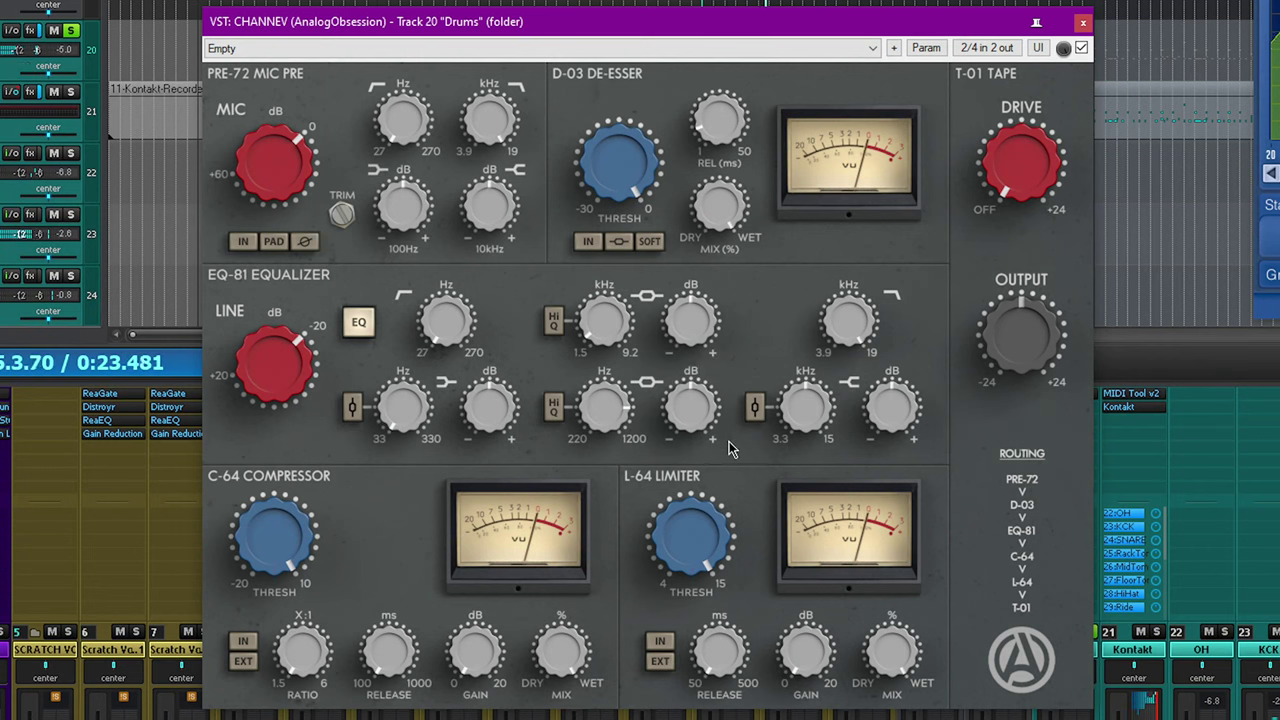
Raise the EQ-81's line gain to +20 dB and switch the EQ off
mouse_move(245, 542)
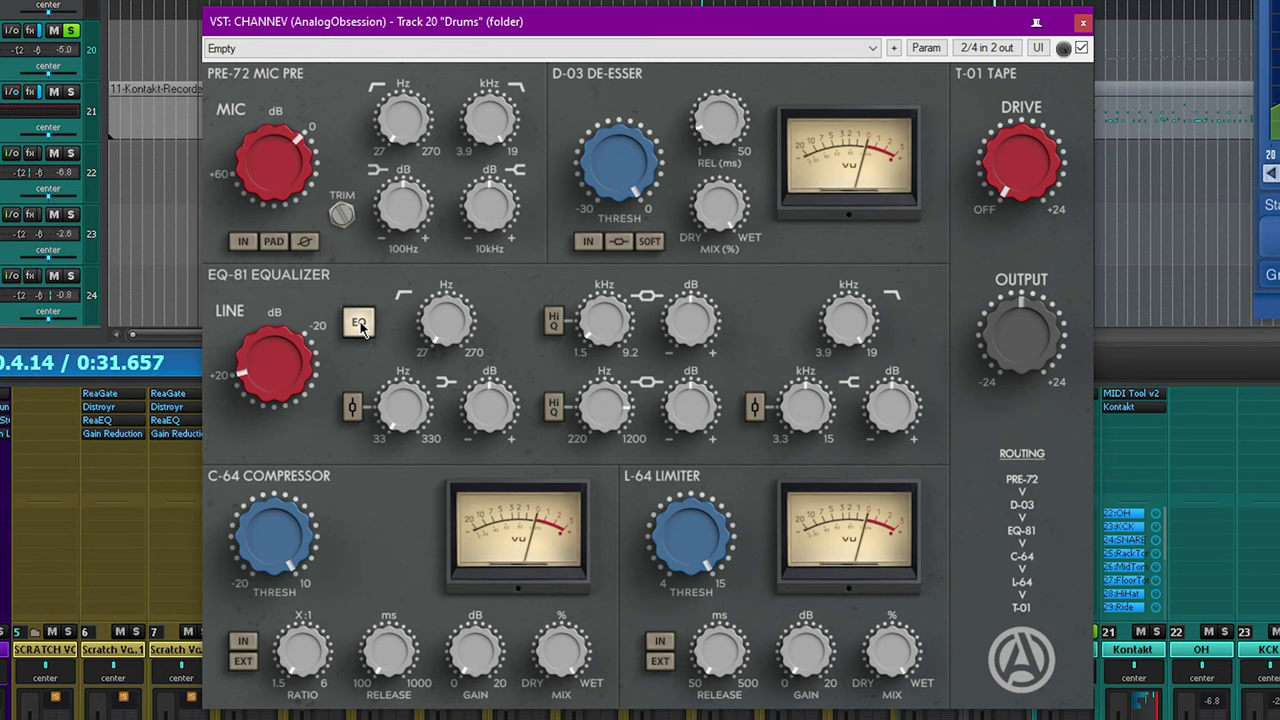
mouse_move(1021, 335)
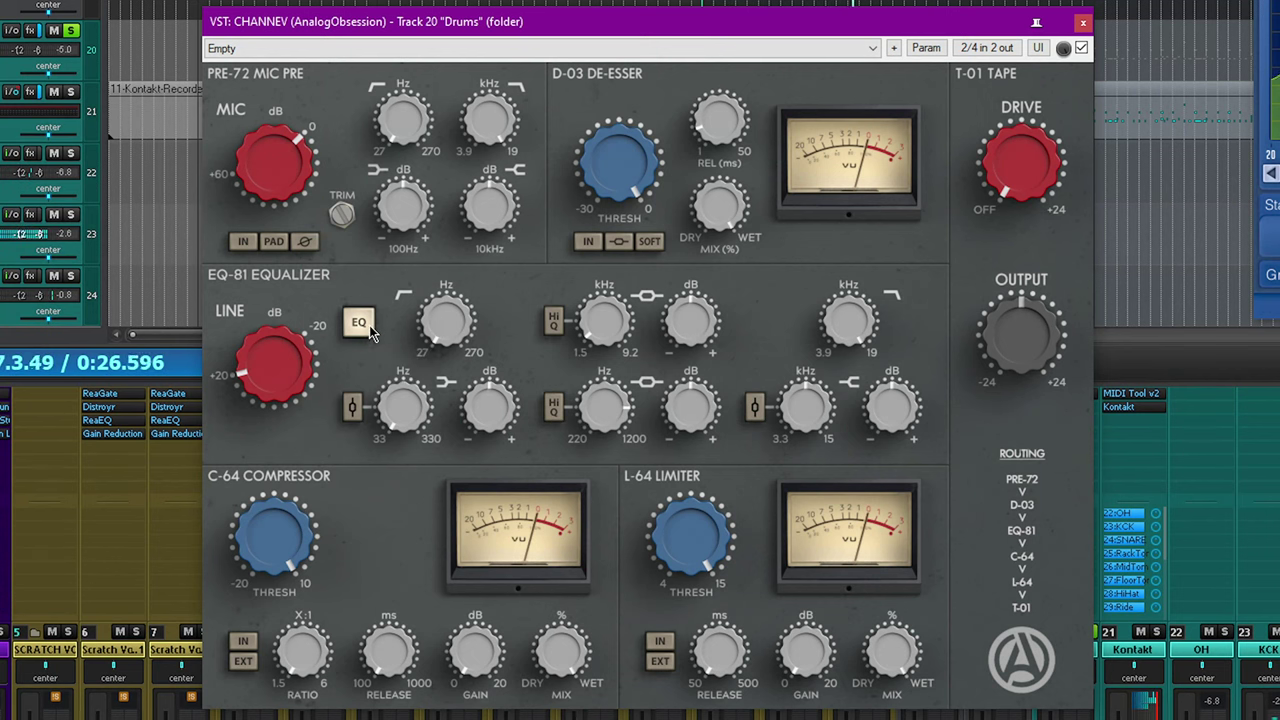
left_click(362, 326)
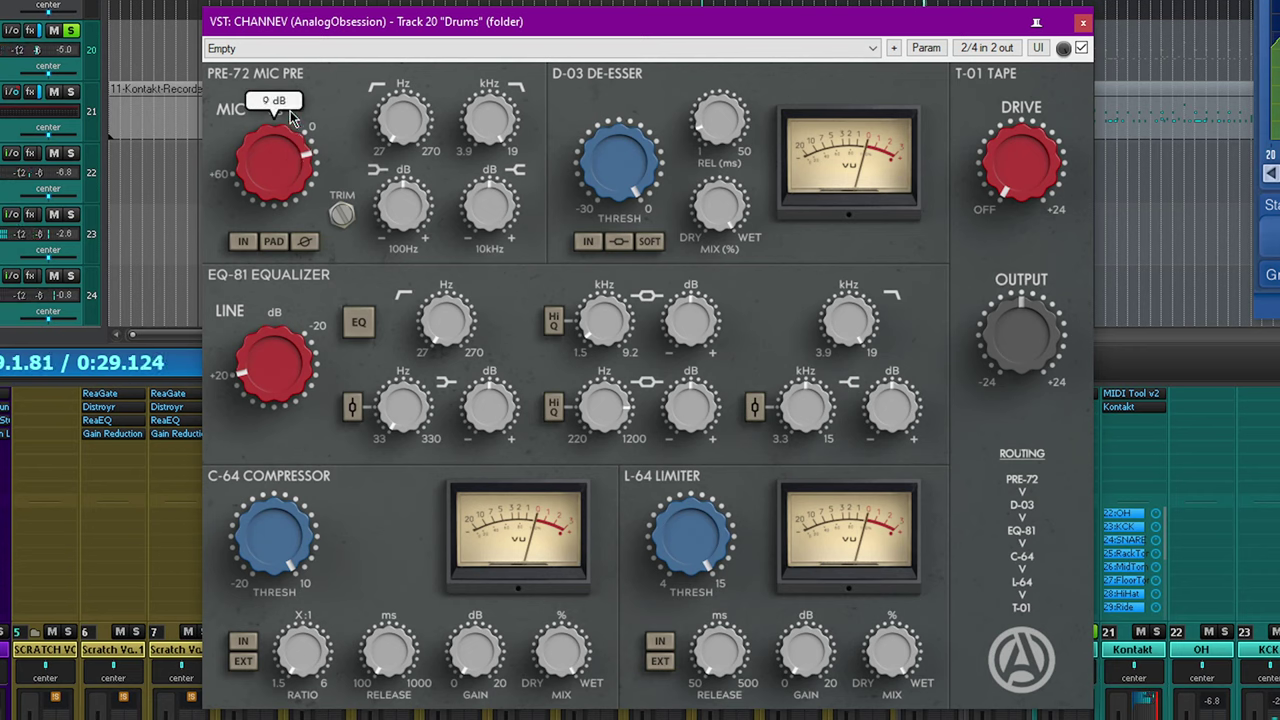
Engage the PRE-72 to audition its mic gain at 40 and 60 dB, then bypass it
left_click_drag(292, 118, 305, 14)
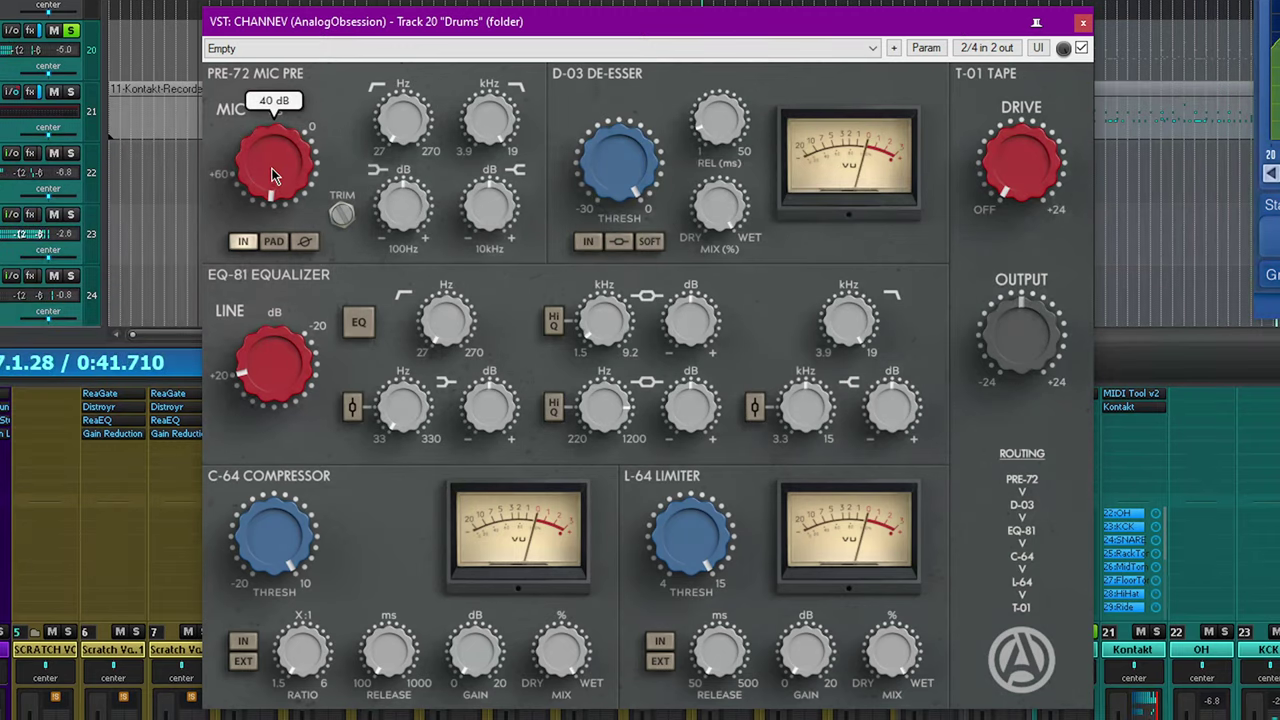
left_click_drag(272, 170, 315, 34)
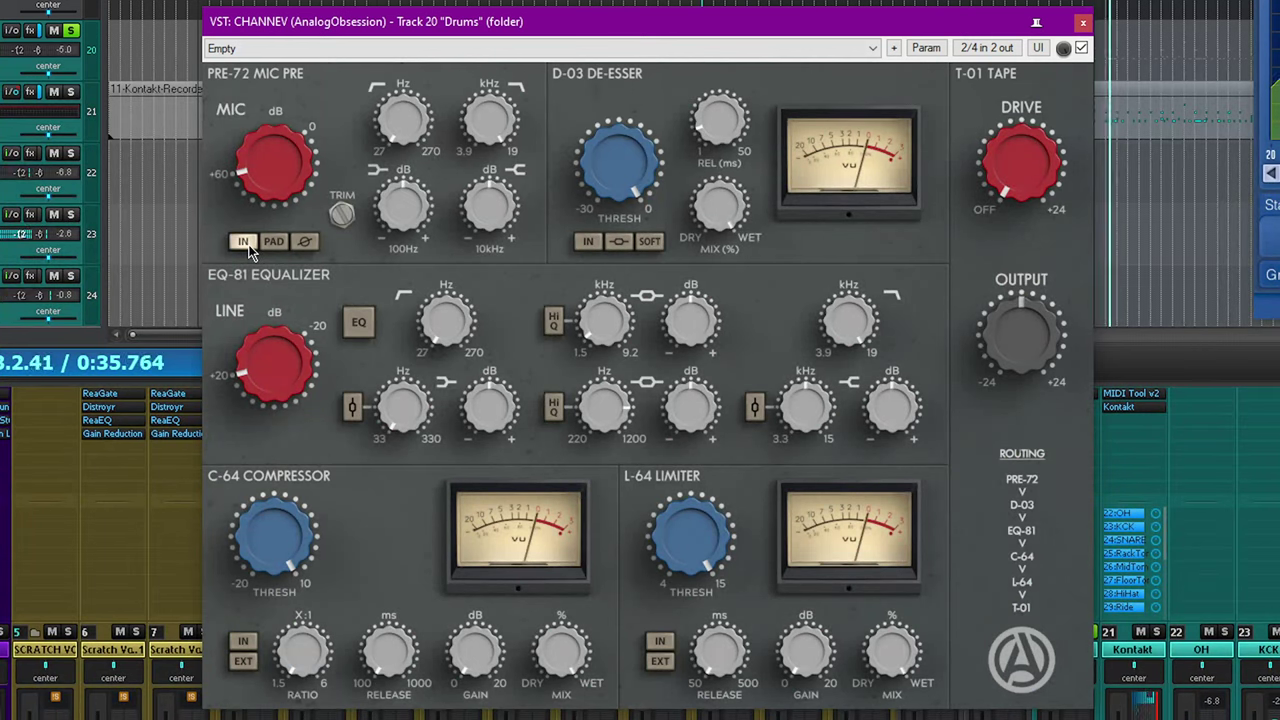
mouse_move(293, 165)
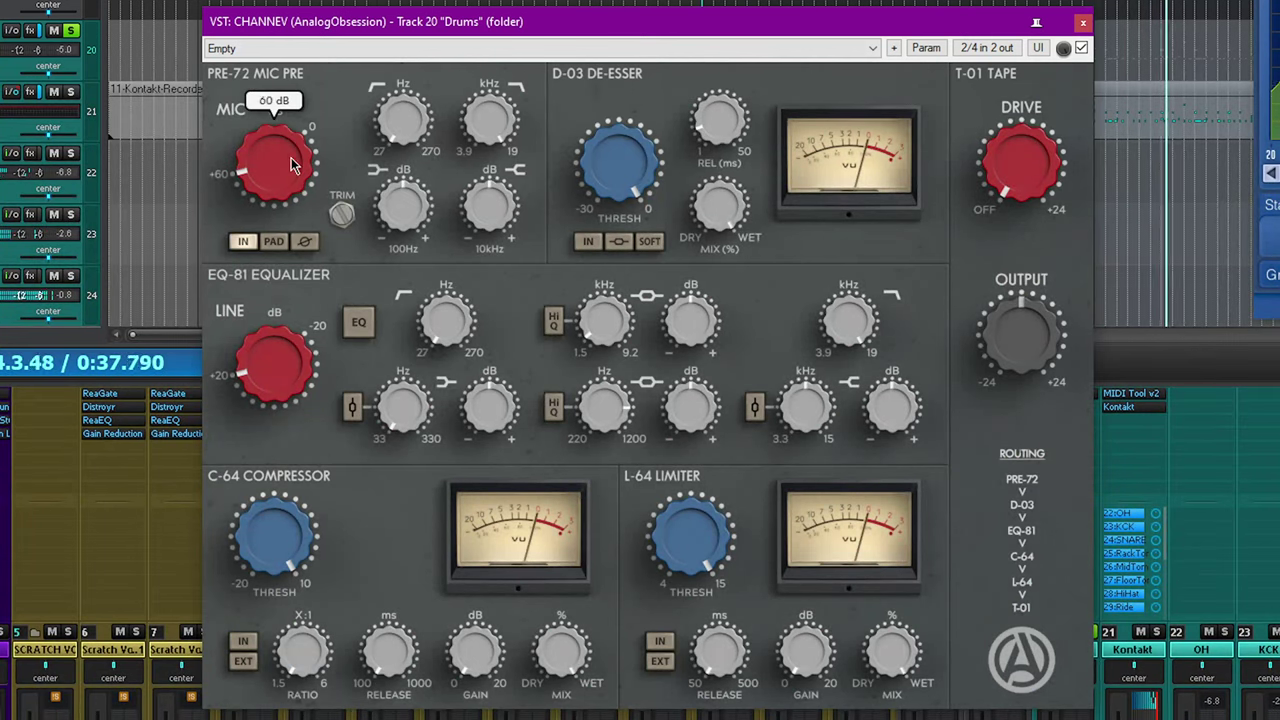
left_click_drag(293, 165, 305, 271)
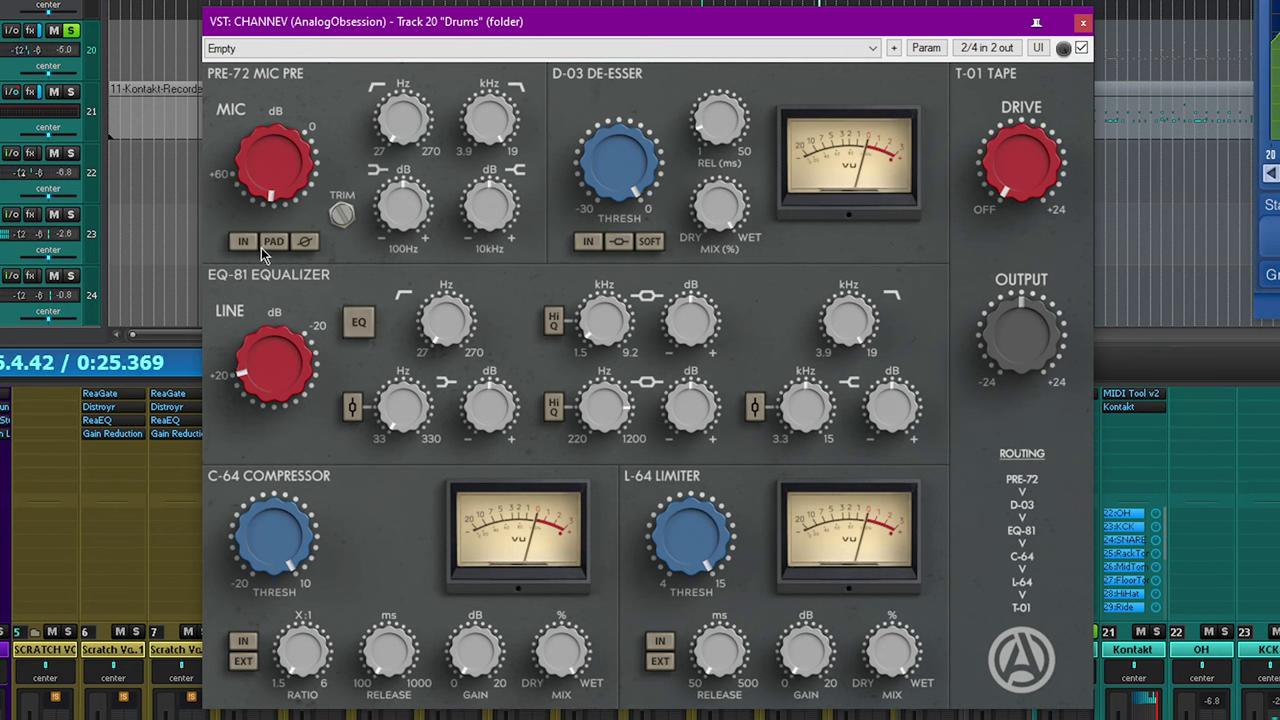
Return the EQ-81's line gain to -20 dB and the PRE-72's mic gain to 0 dB
mouse_move(285, 375)
left_click_drag(281, 362, 266, 475)
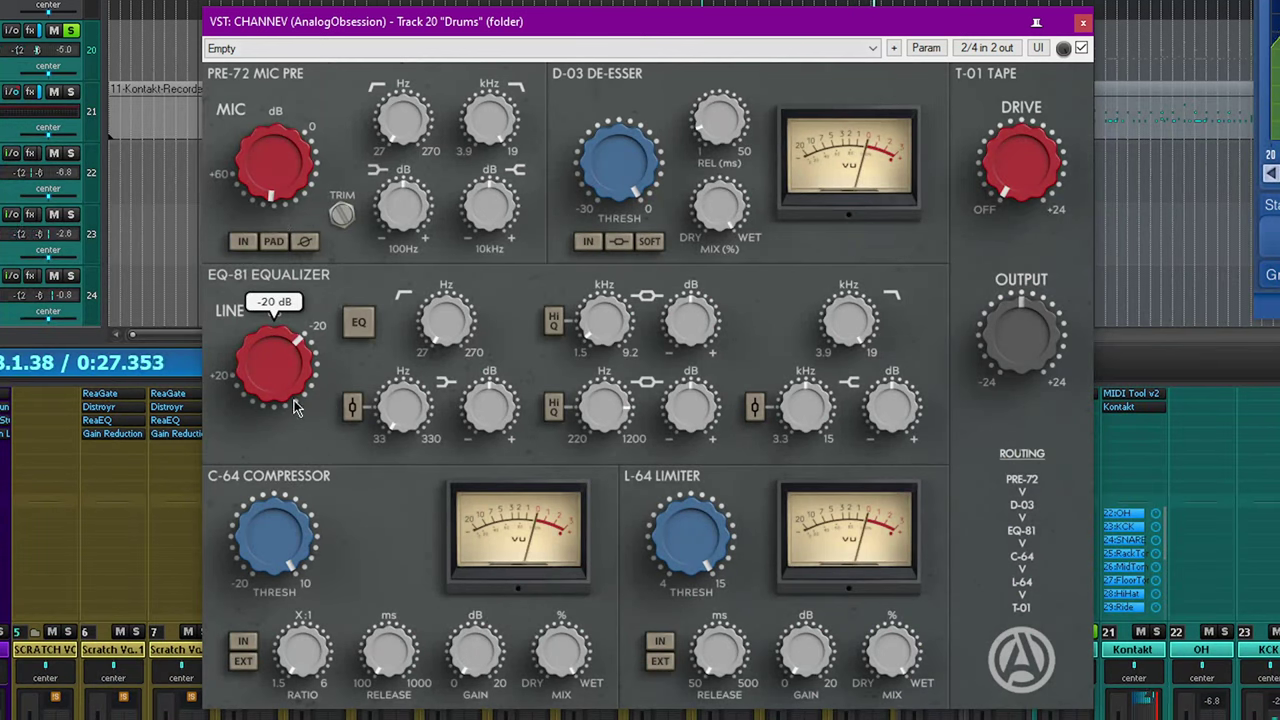
left_click_drag(278, 174, 284, 305)
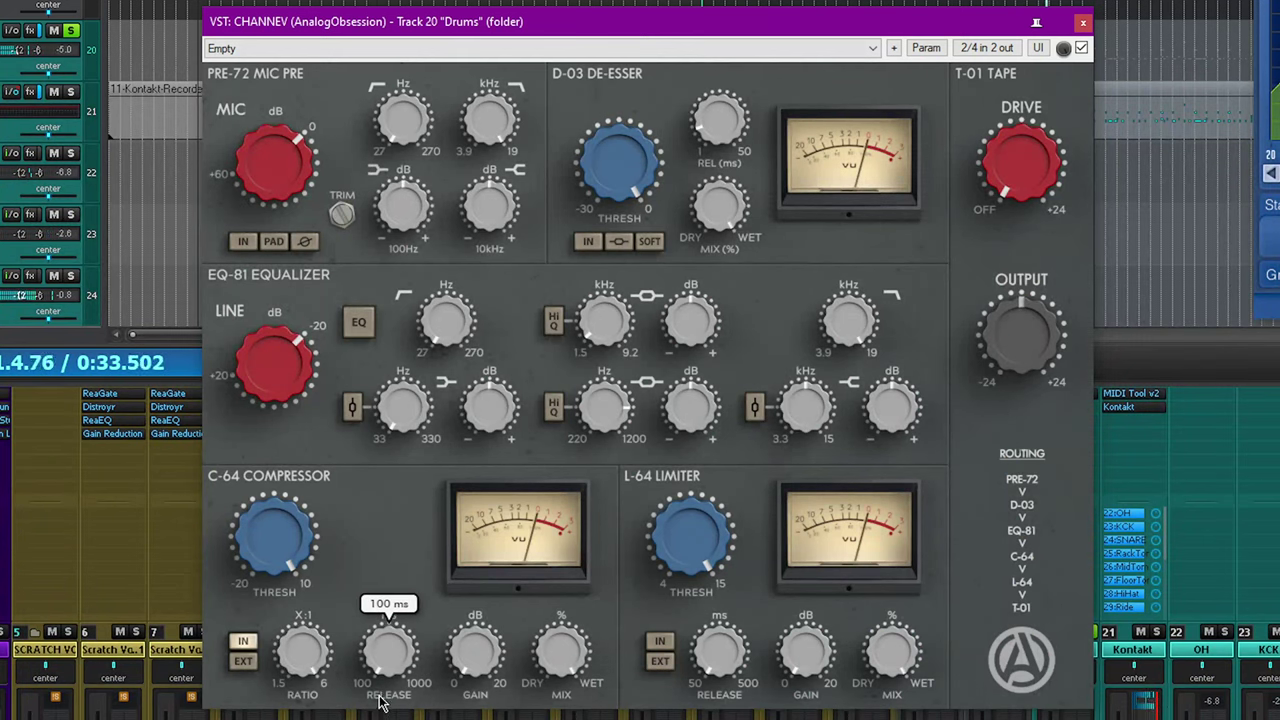
Switch on the C-64 compressor and sweep its gain between 0 and 20 dB
left_click_drag(388, 695, 387, 655)
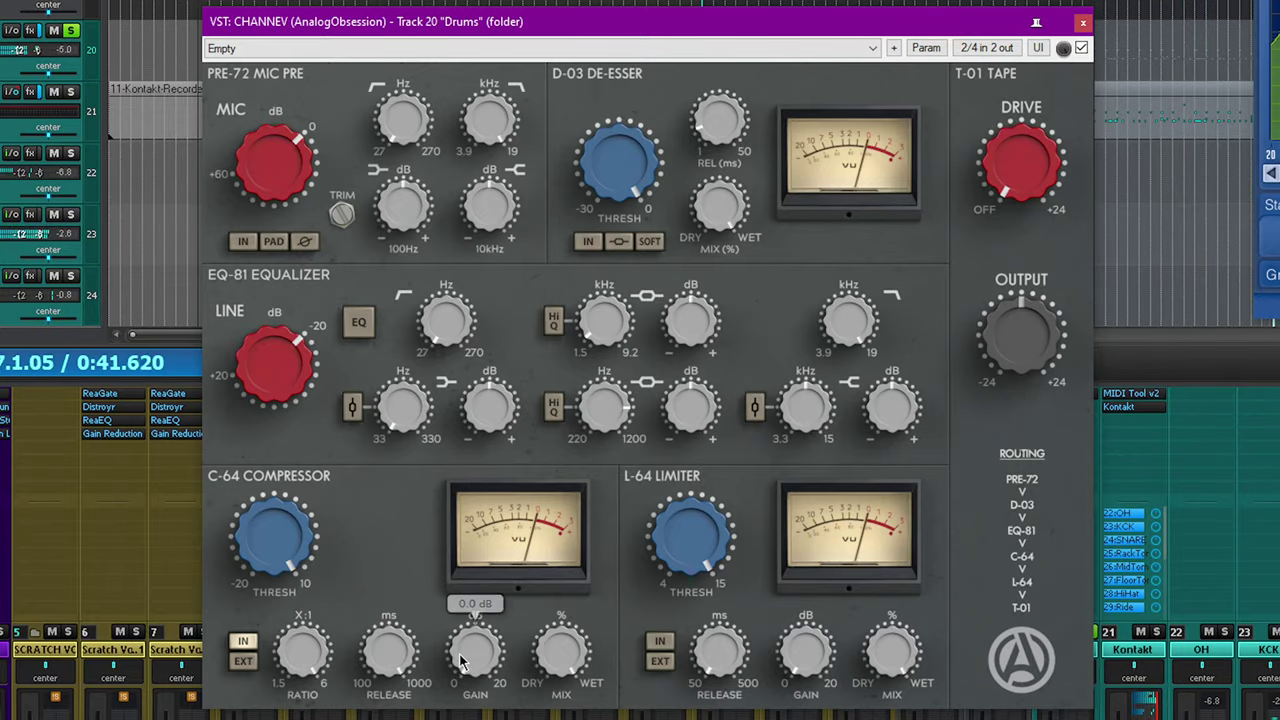
left_click_drag(472, 660, 476, 622)
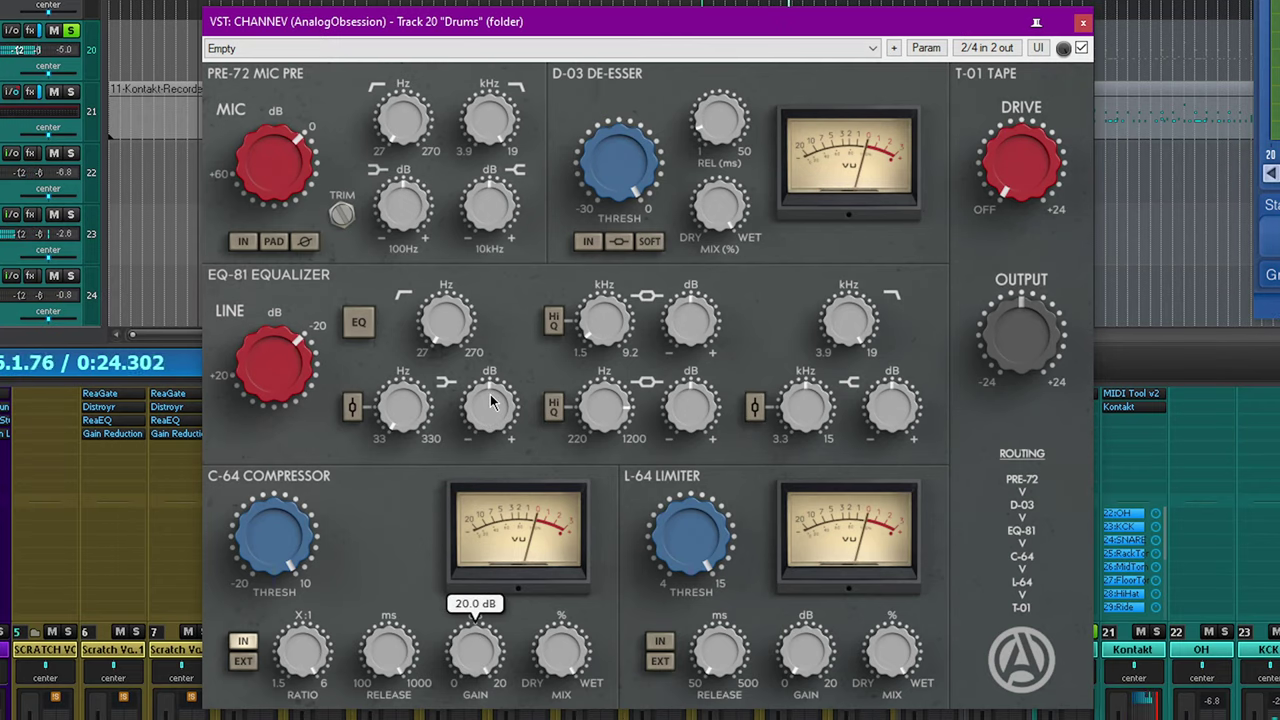
left_click_drag(490, 394, 465, 673)
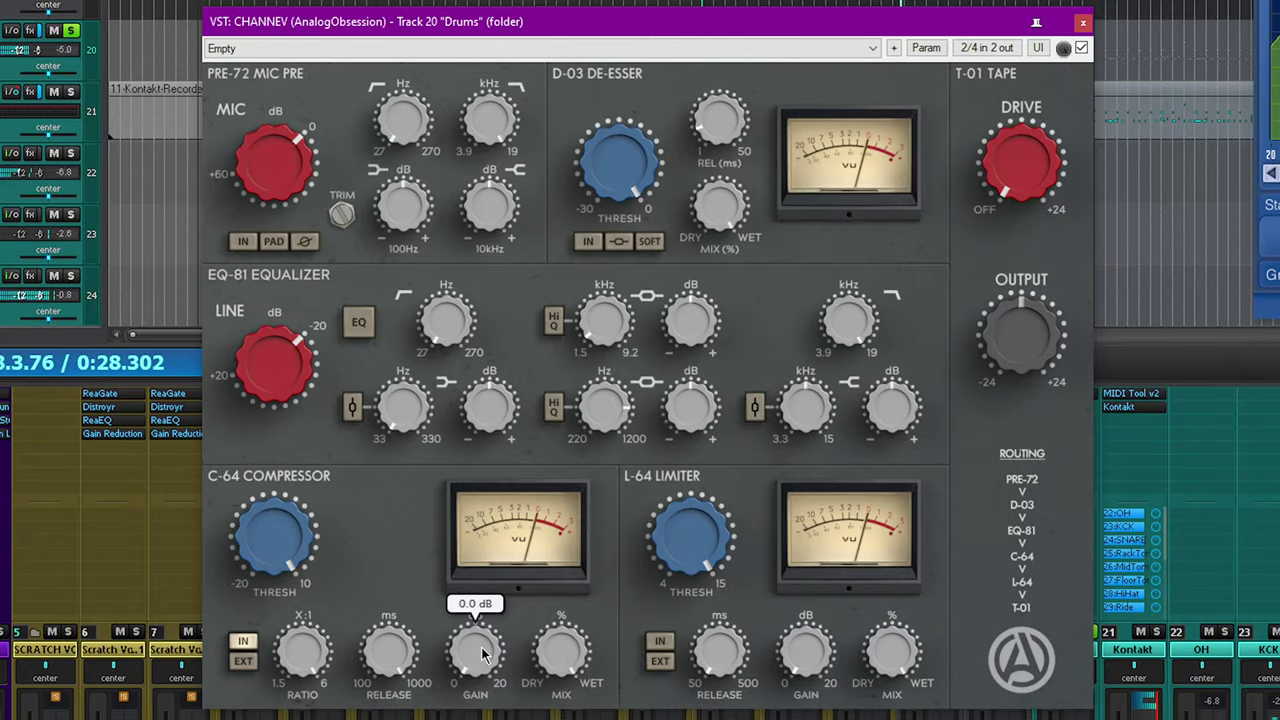
mouse_move(481, 654)
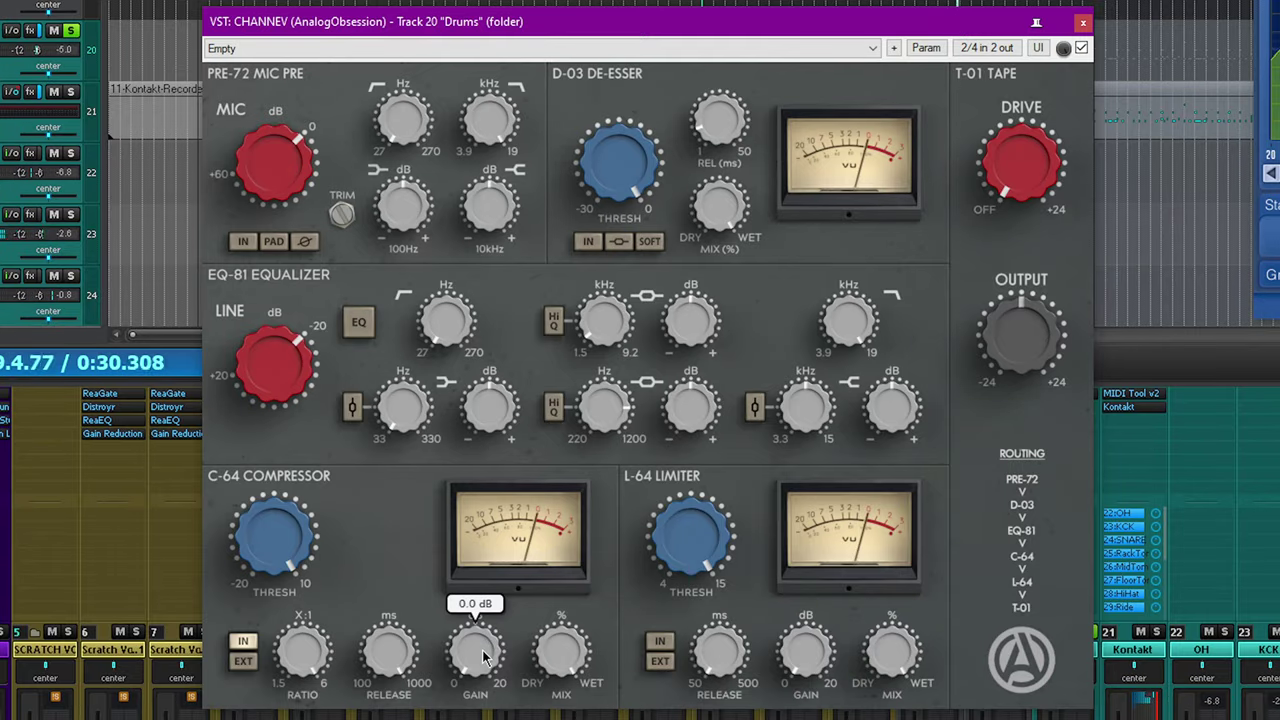
left_click_drag(481, 654, 514, 398)
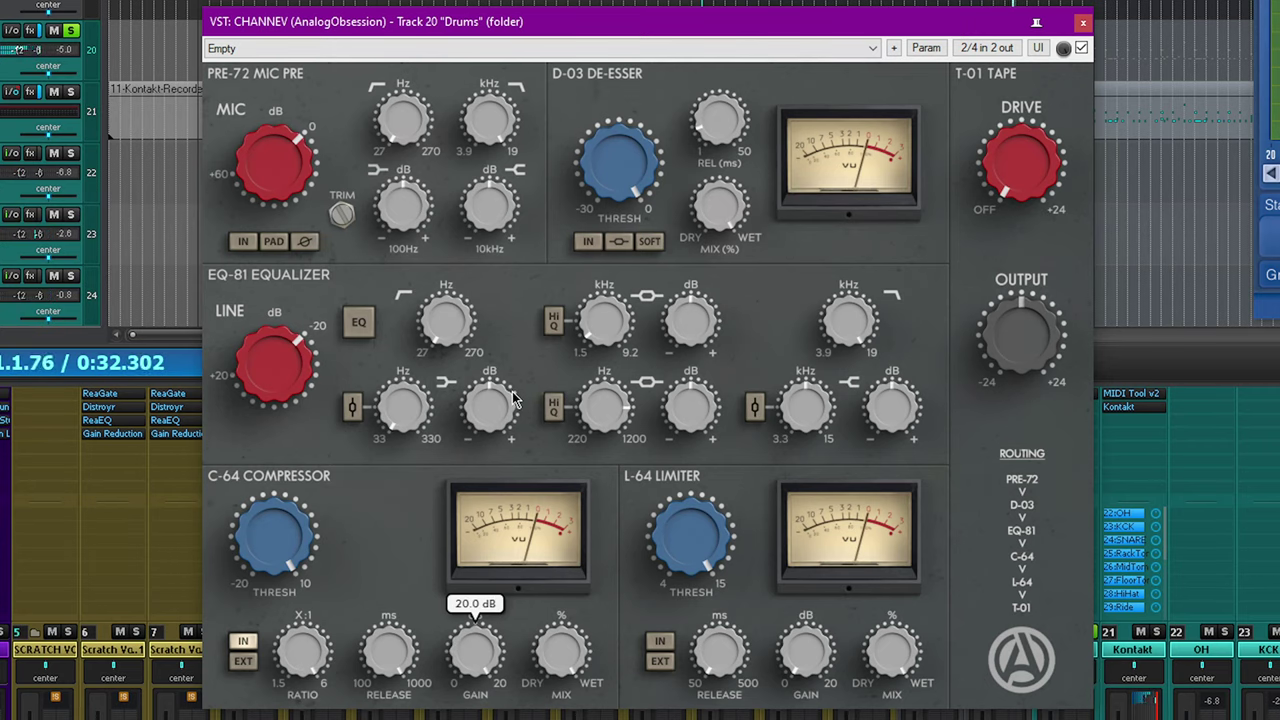
Try the C-64's ratio at 6.0:1, vary its ratio and threshold, and bring its gain back down
mouse_move(299, 648)
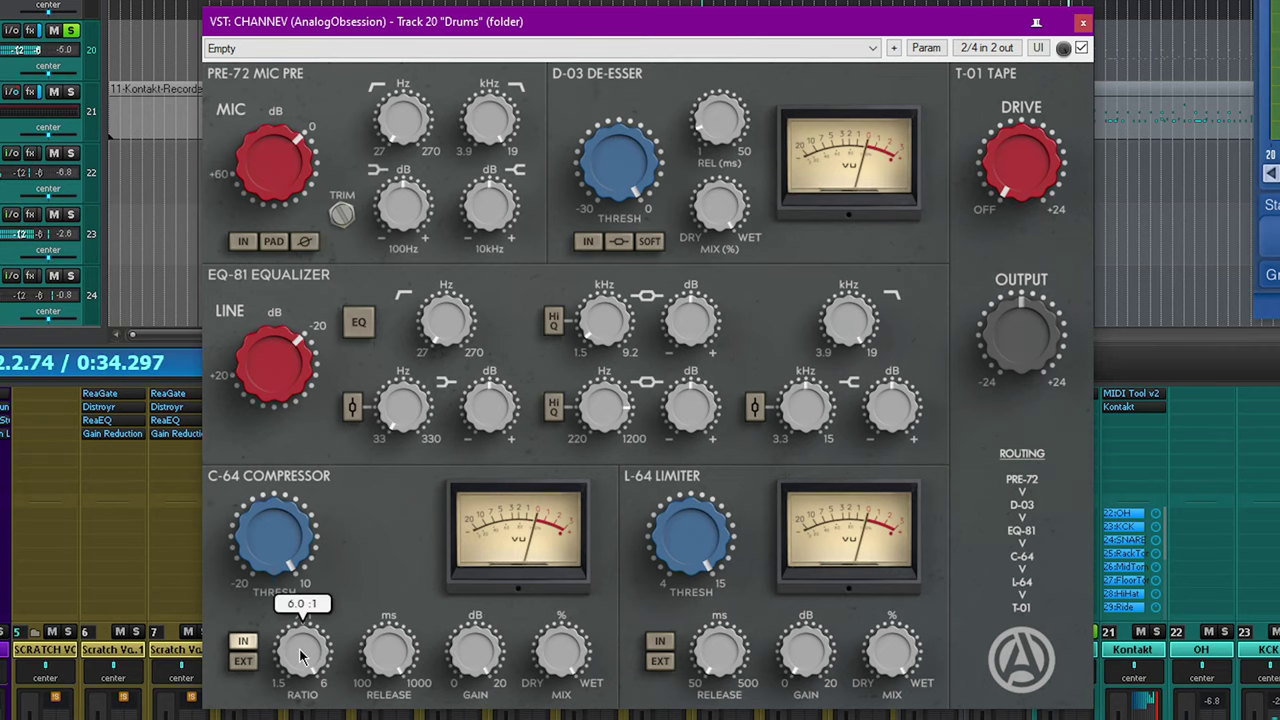
left_click_drag(304, 657, 304, 700)
left_click_drag(297, 543, 304, 588)
left_click_drag(304, 718, 298, 440)
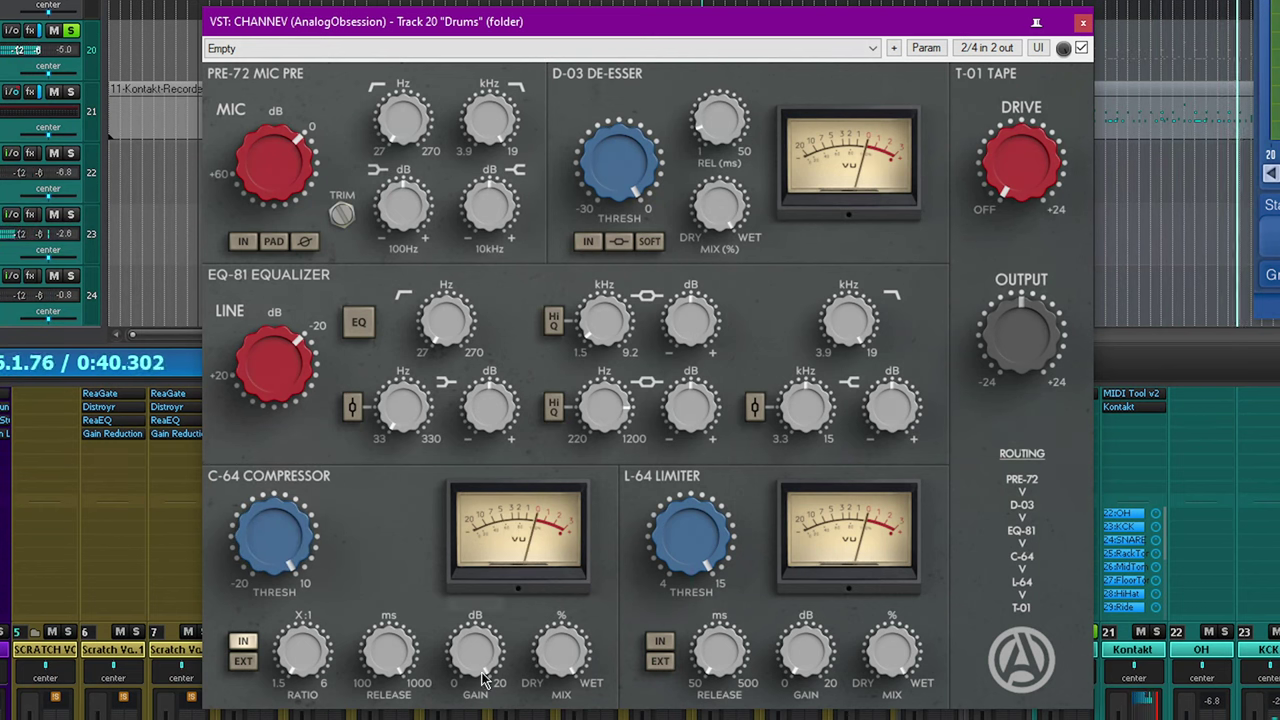
left_click_drag(481, 673, 464, 719)
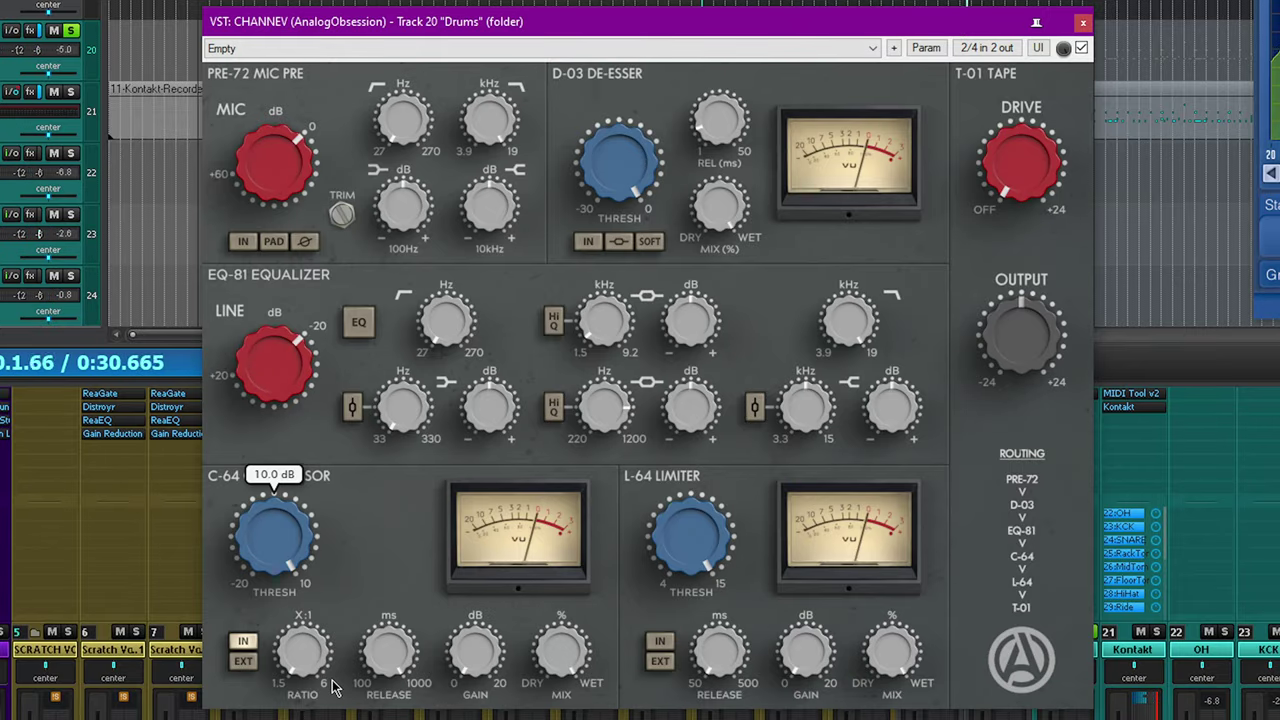
Set the C-64's ratio to about 4:1 and lower its threshold to 0.8 dB
left_click_drag(303, 650, 303, 645)
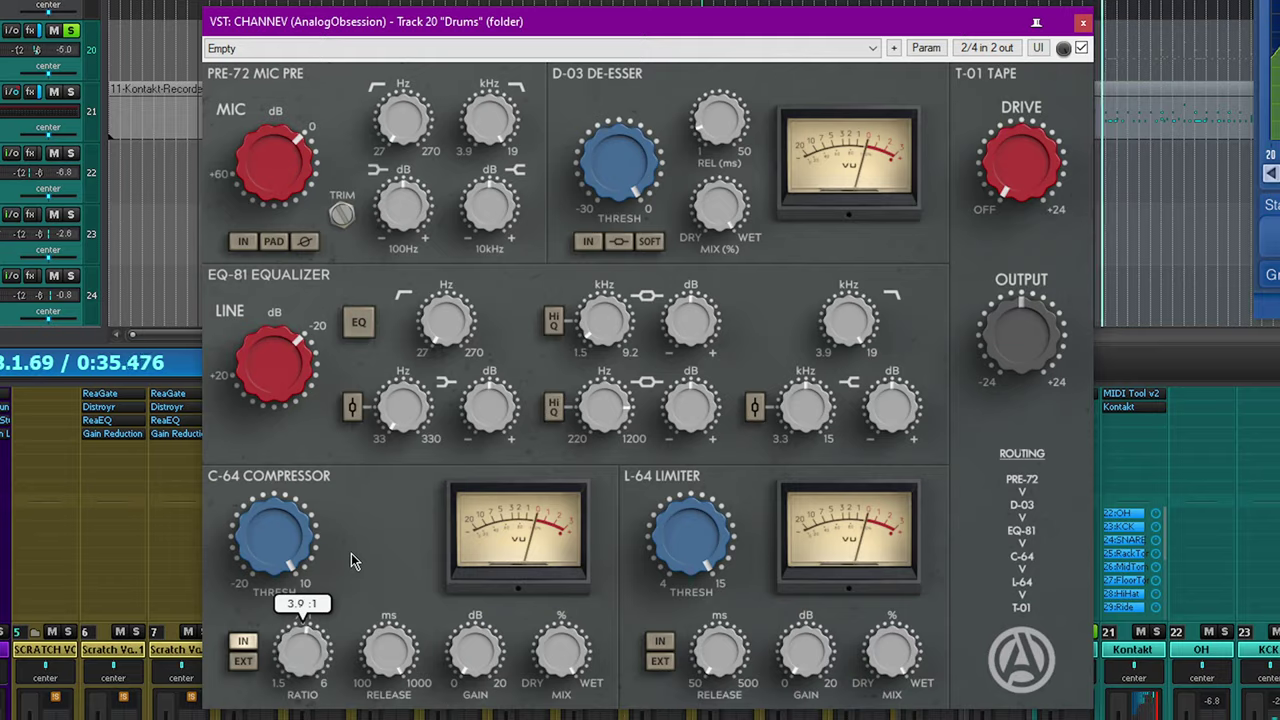
left_click_drag(351, 553, 352, 549)
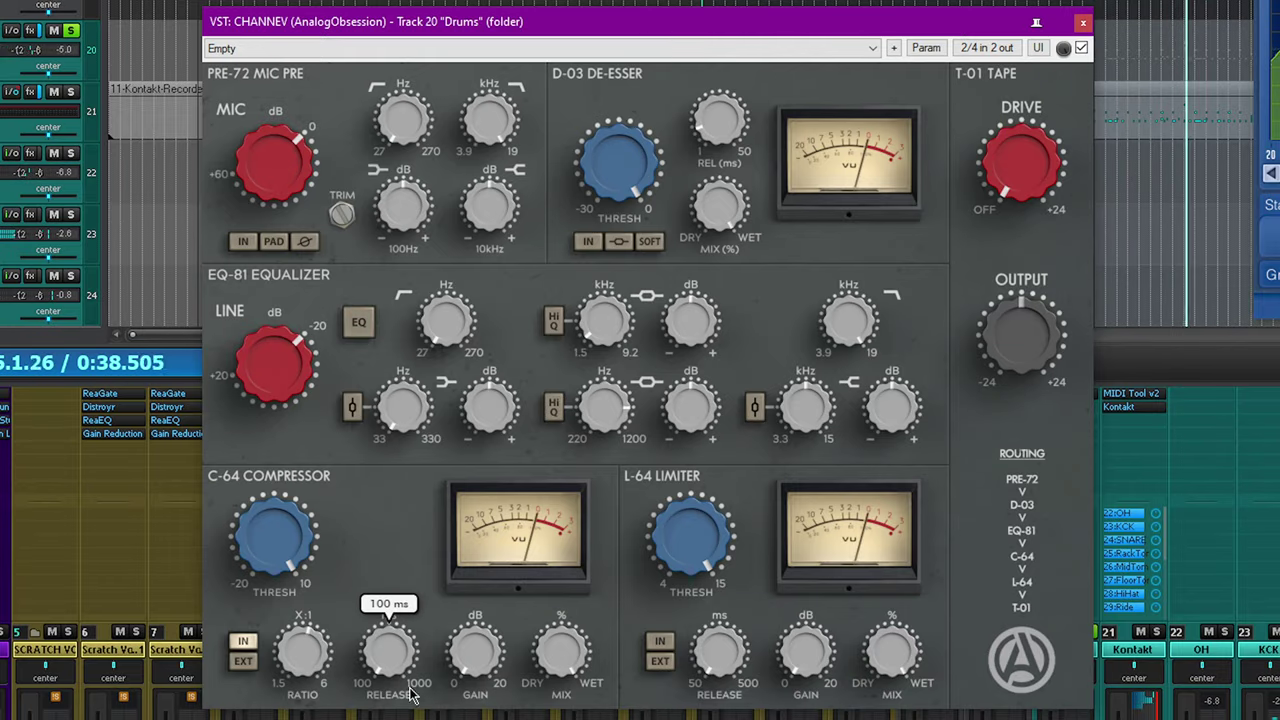
left_click_drag(269, 524, 253, 631)
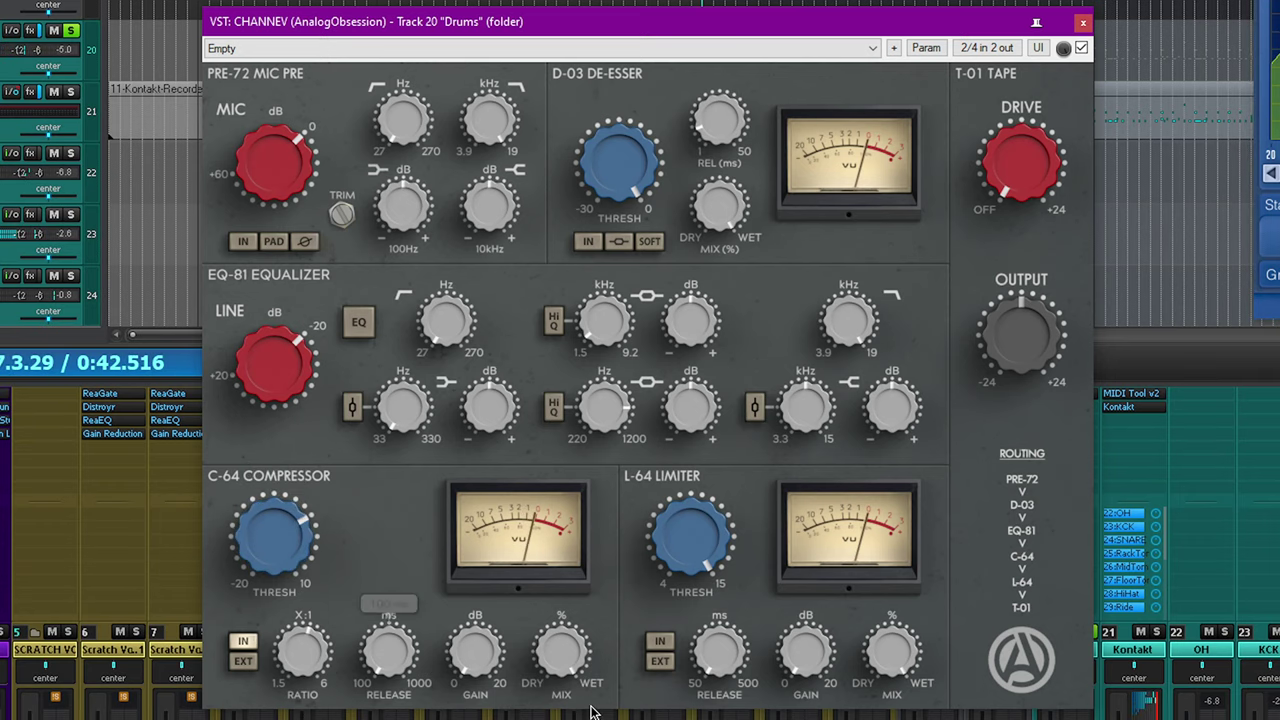
Raise the C-64's makeup gain to about 5 dB
left_click_drag(488, 656, 499, 604)
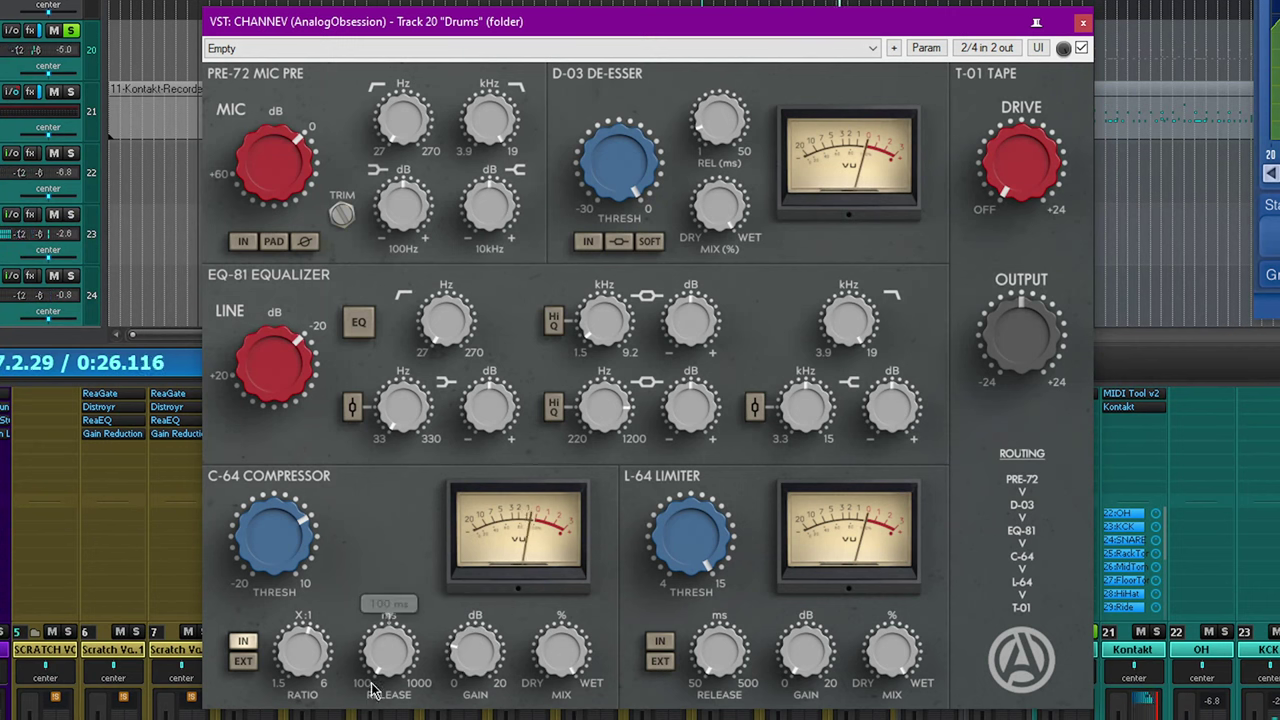
mouse_move(308, 668)
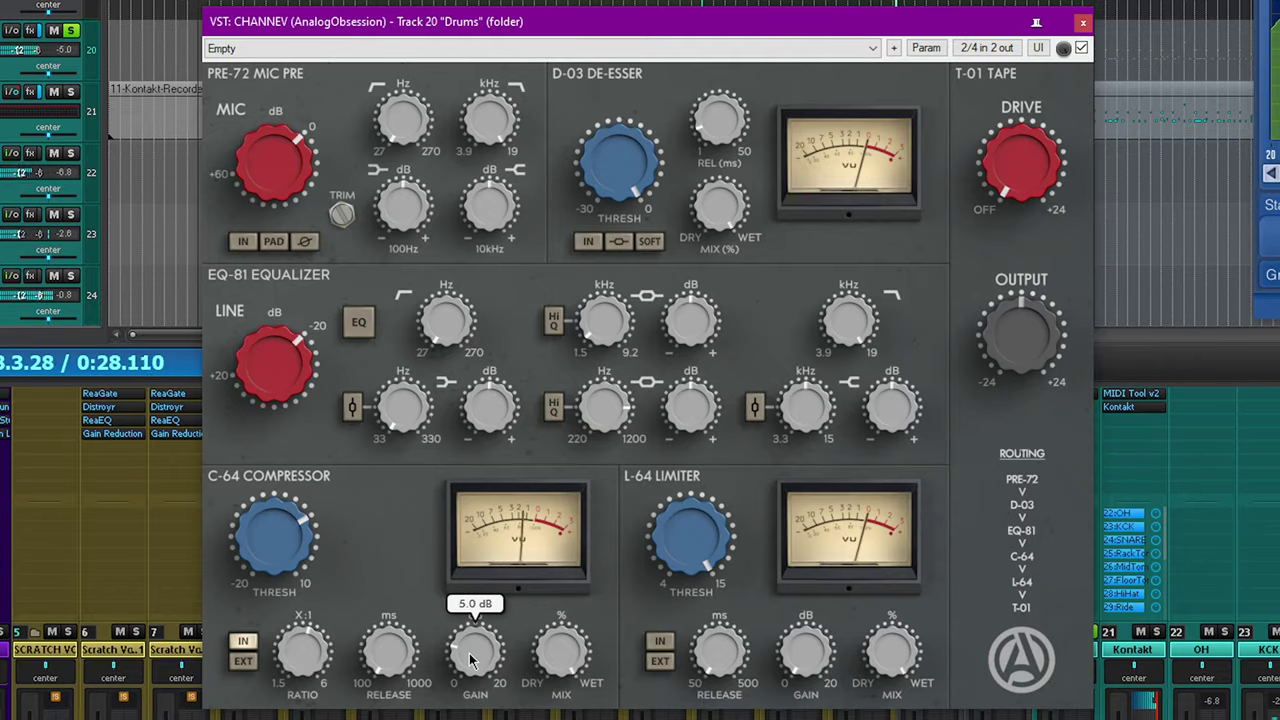
left_click_drag(469, 653, 474, 641)
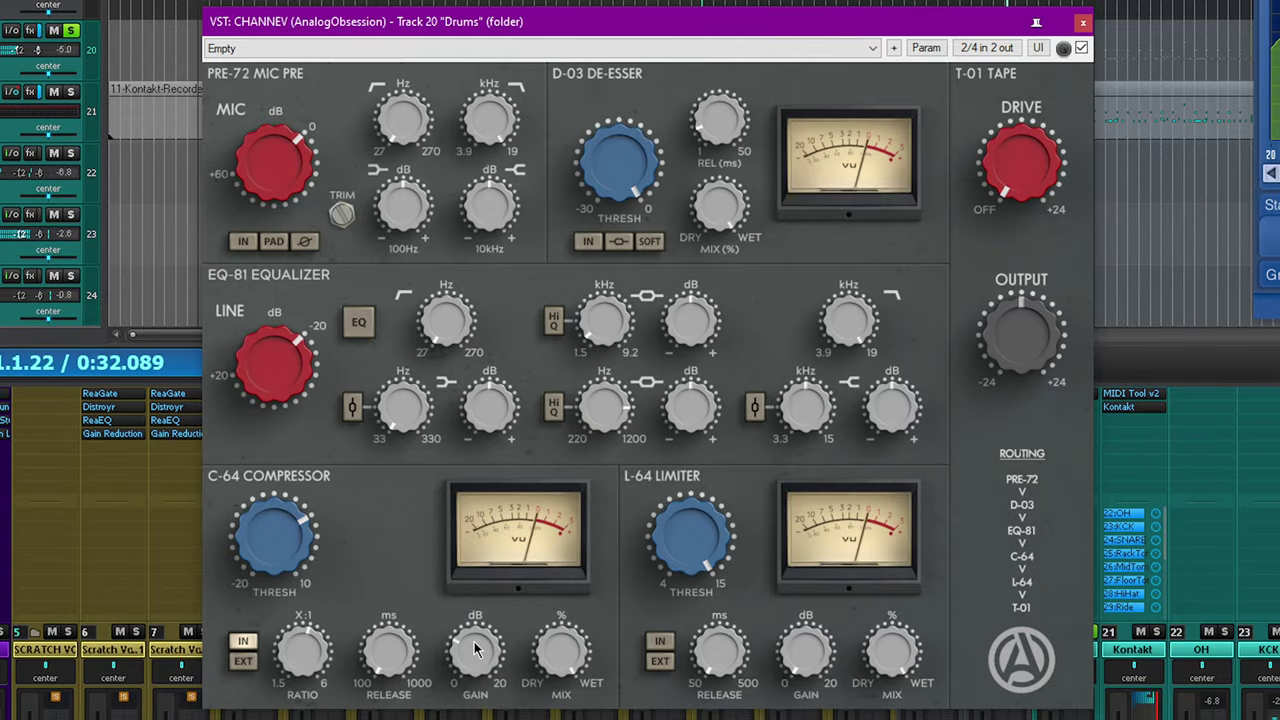
Raise the C-64's threshold slightly and set its makeup gain to about 4.4 dB
left_click_drag(563, 28, 470, 12)
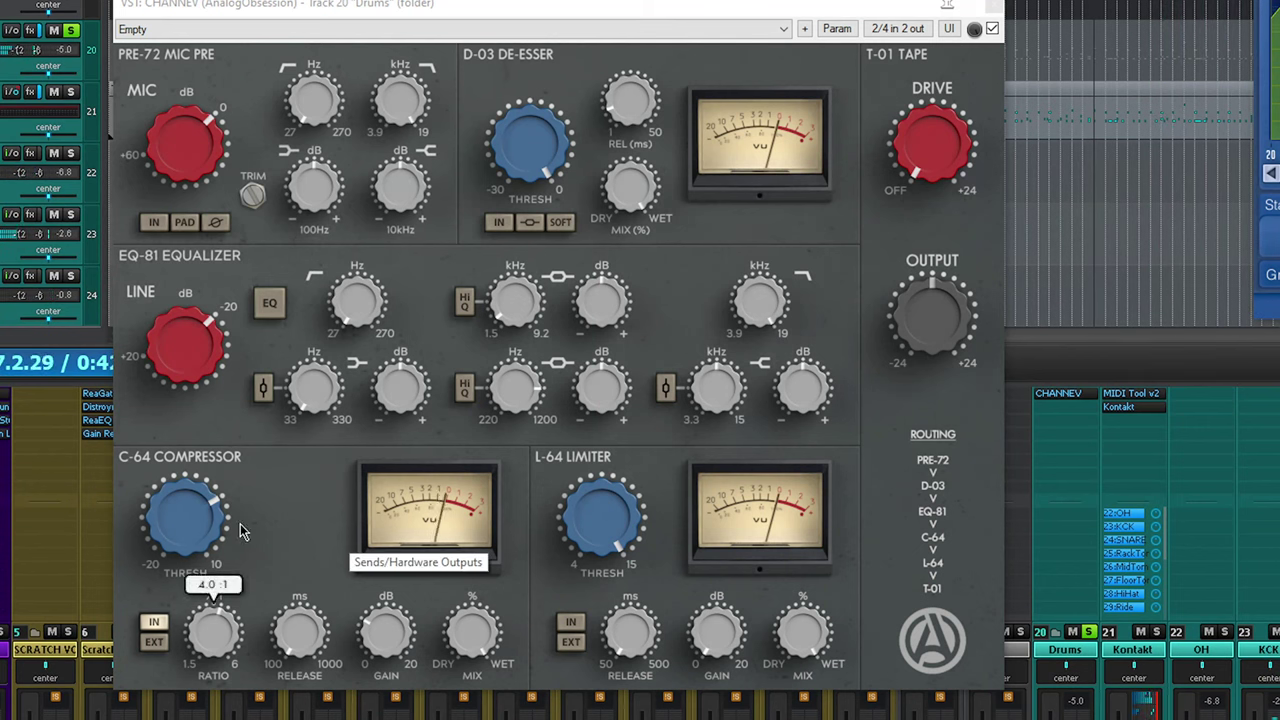
left_click(211, 633)
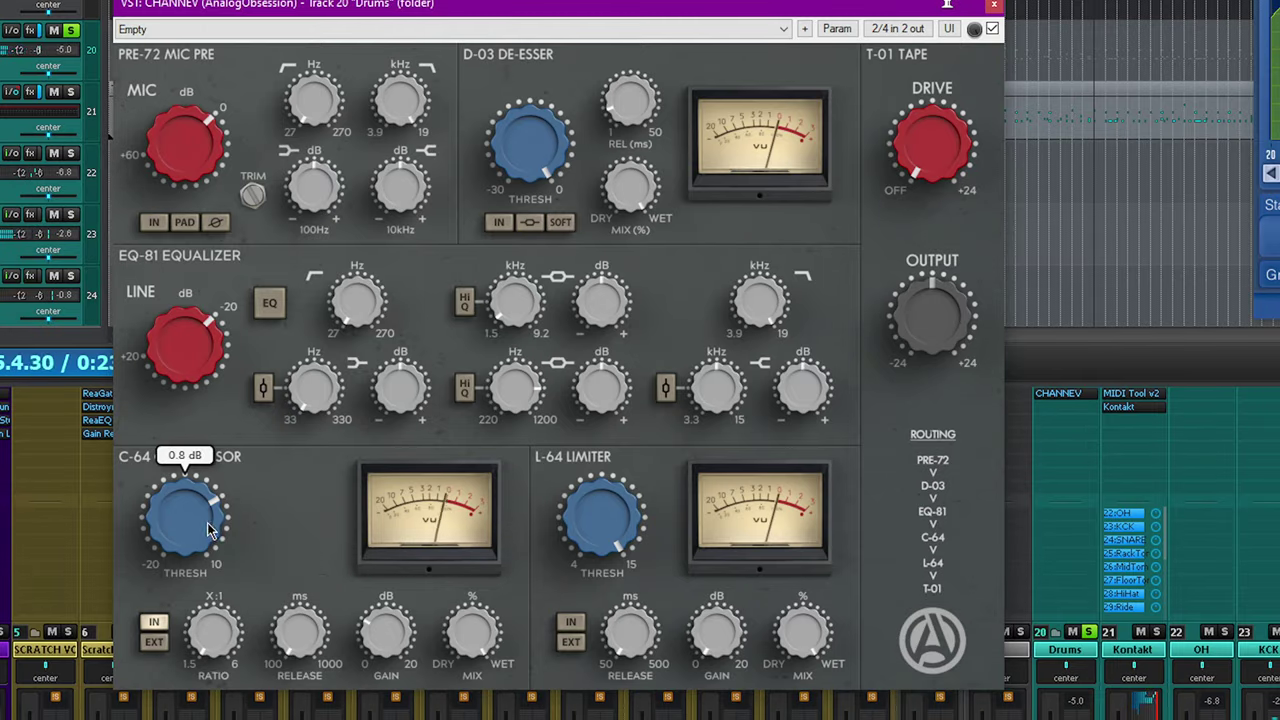
left_click_drag(196, 524, 219, 497)
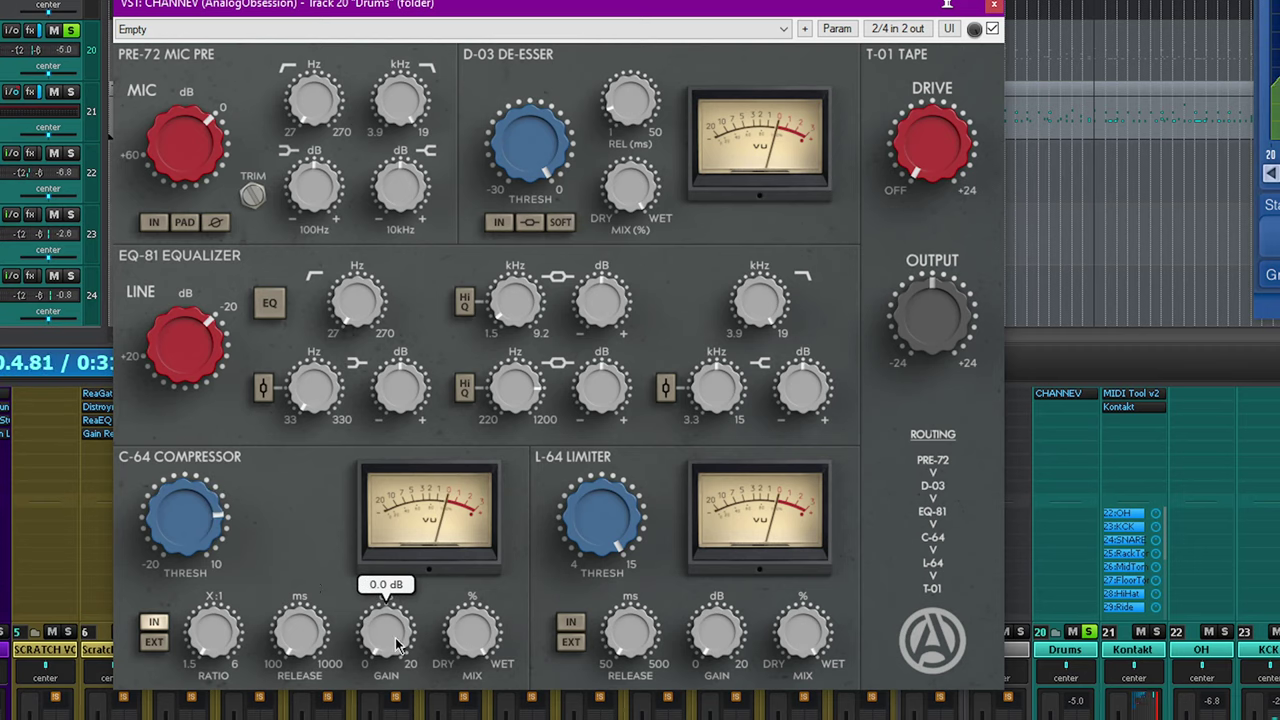
left_click_drag(395, 645, 388, 620)
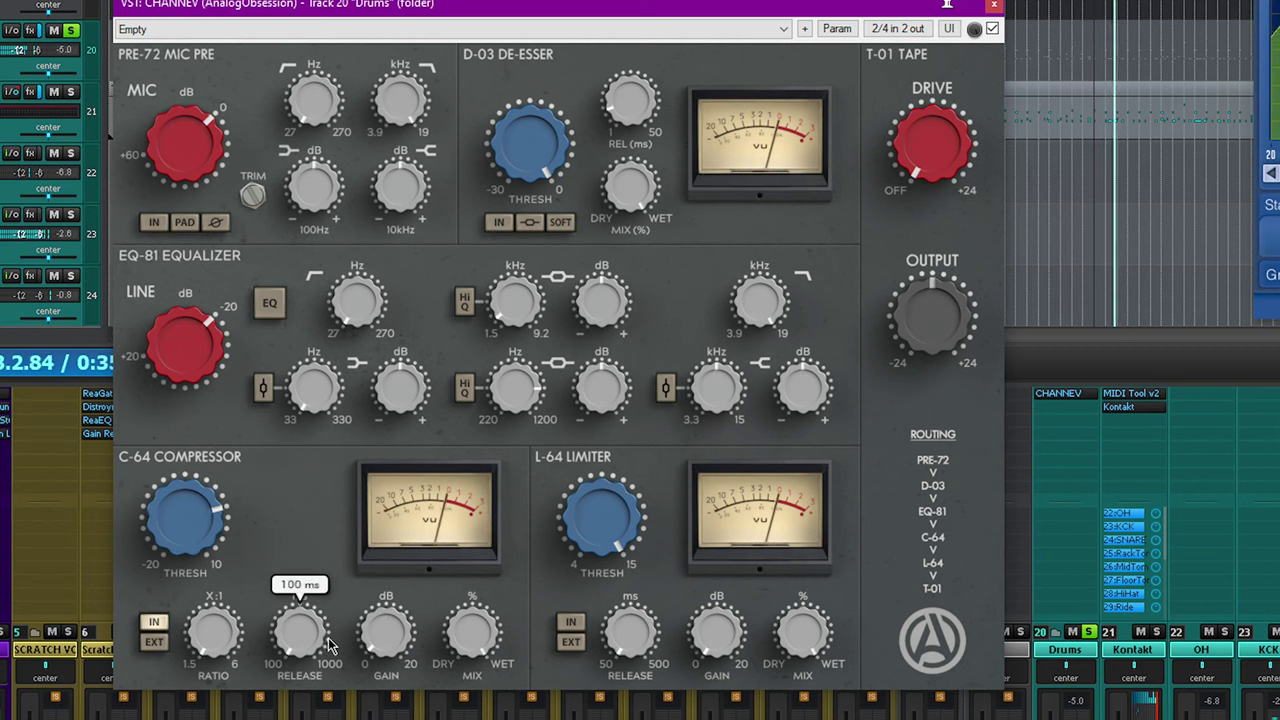
left_click_drag(390, 640, 388, 610)
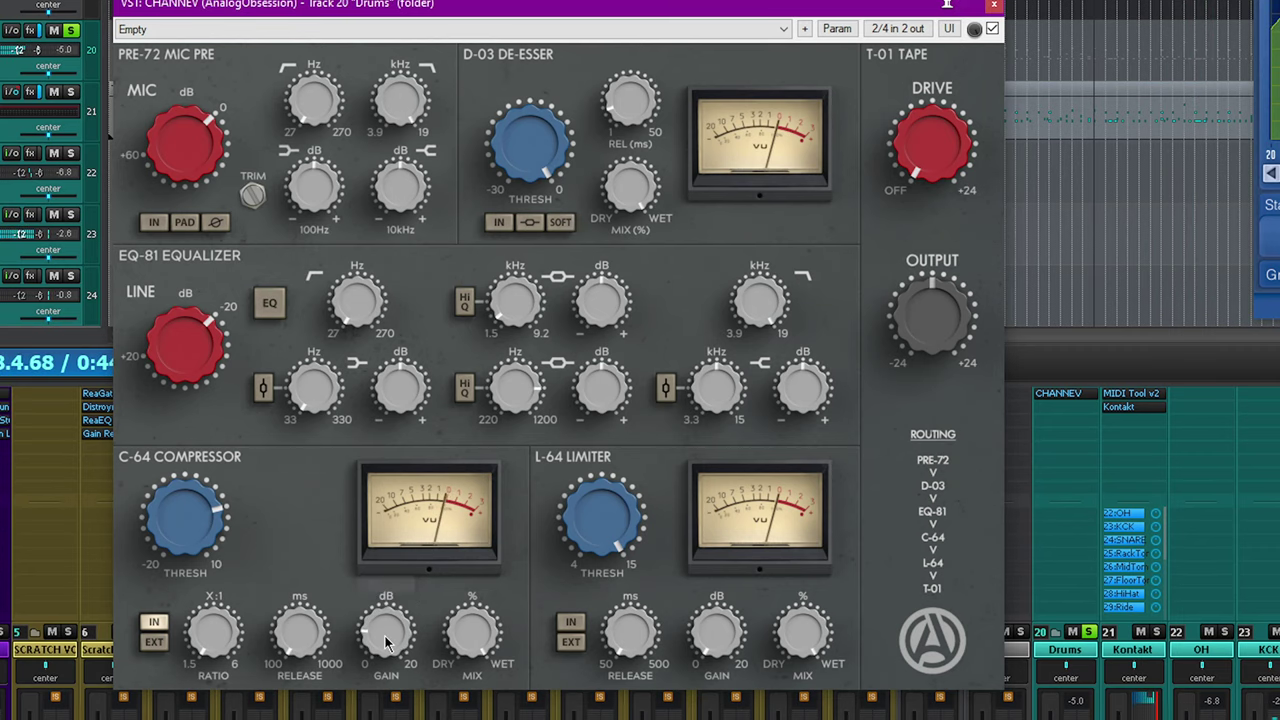
Reset the Drums track's peak reading and readjust the C-64's makeup gain, trying it at 1.7 dB
left_click(1081, 704)
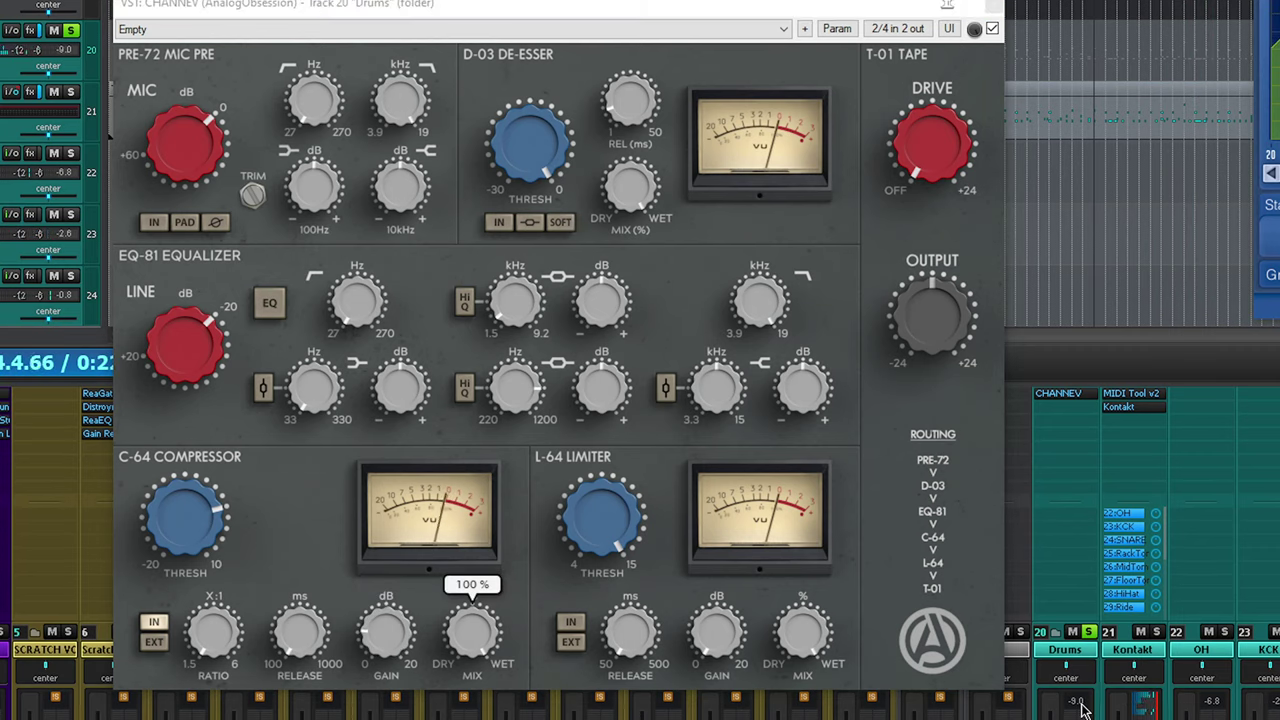
left_click_drag(1080, 708, 1080, 705)
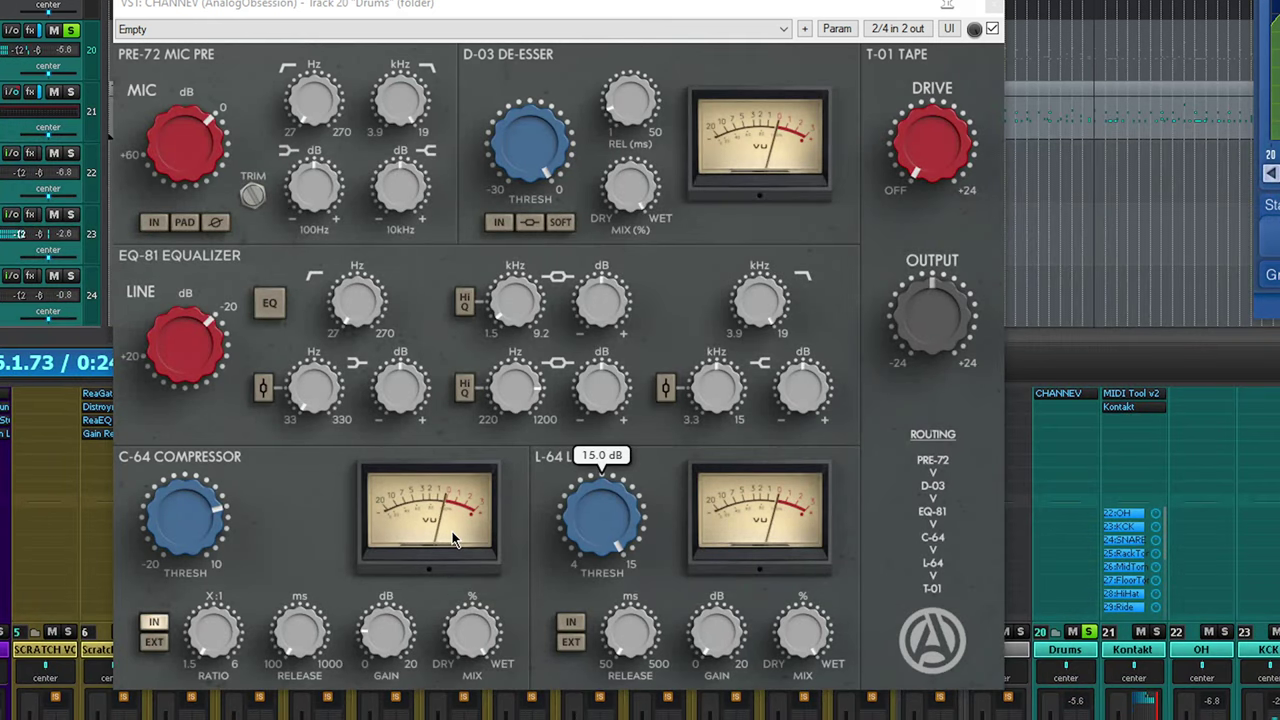
mouse_move(379, 642)
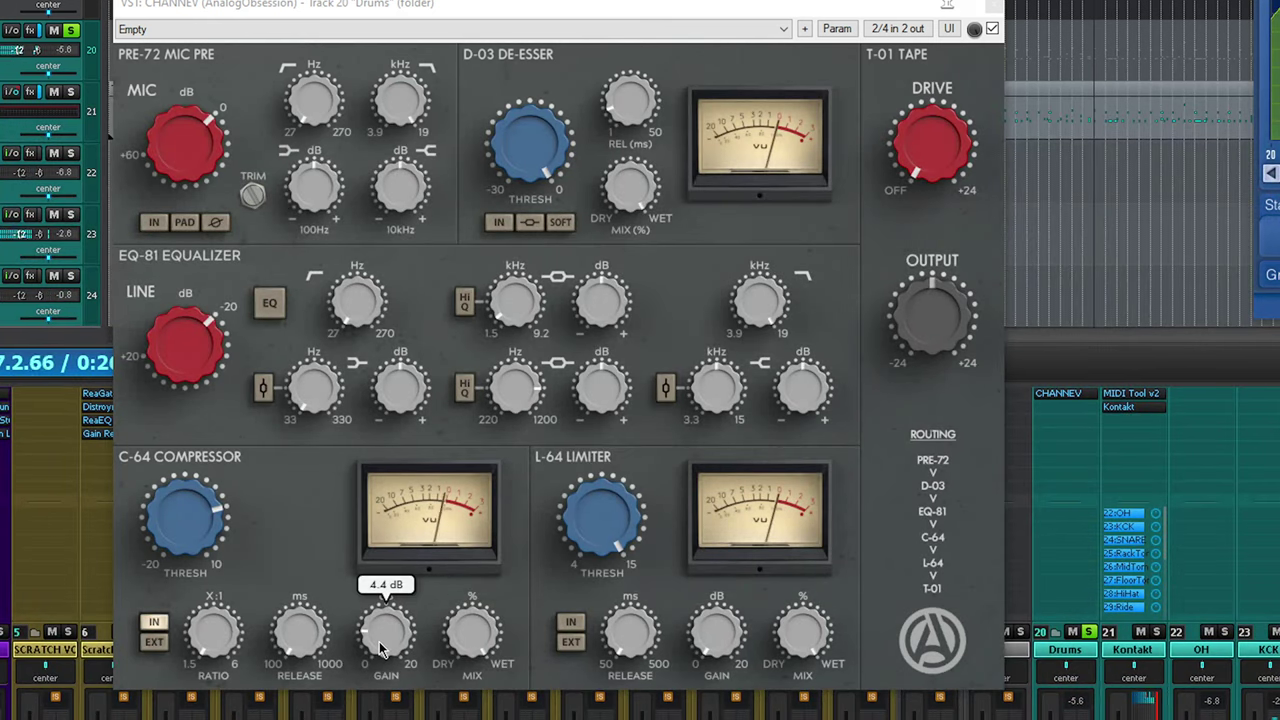
left_click_drag(379, 641, 375, 690)
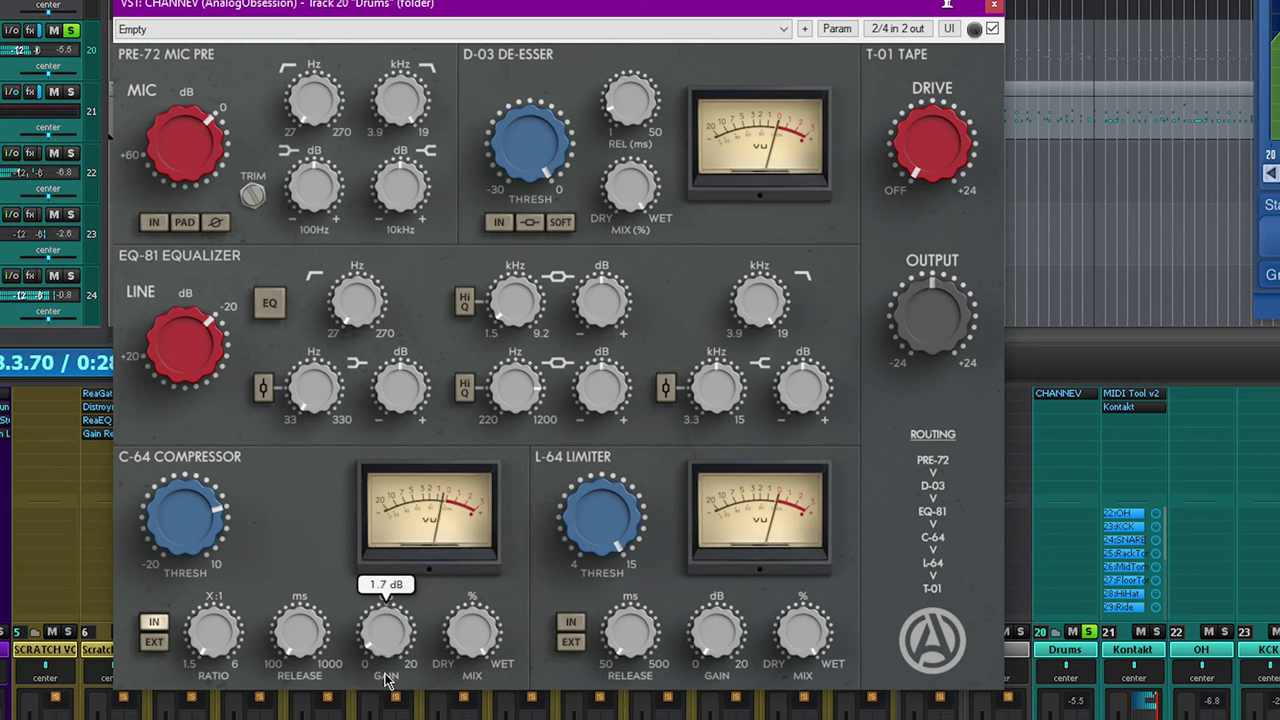
left_click_drag(387, 640, 452, 497)
double_click(387, 632)
left_click_drag(403, 641, 404, 626)
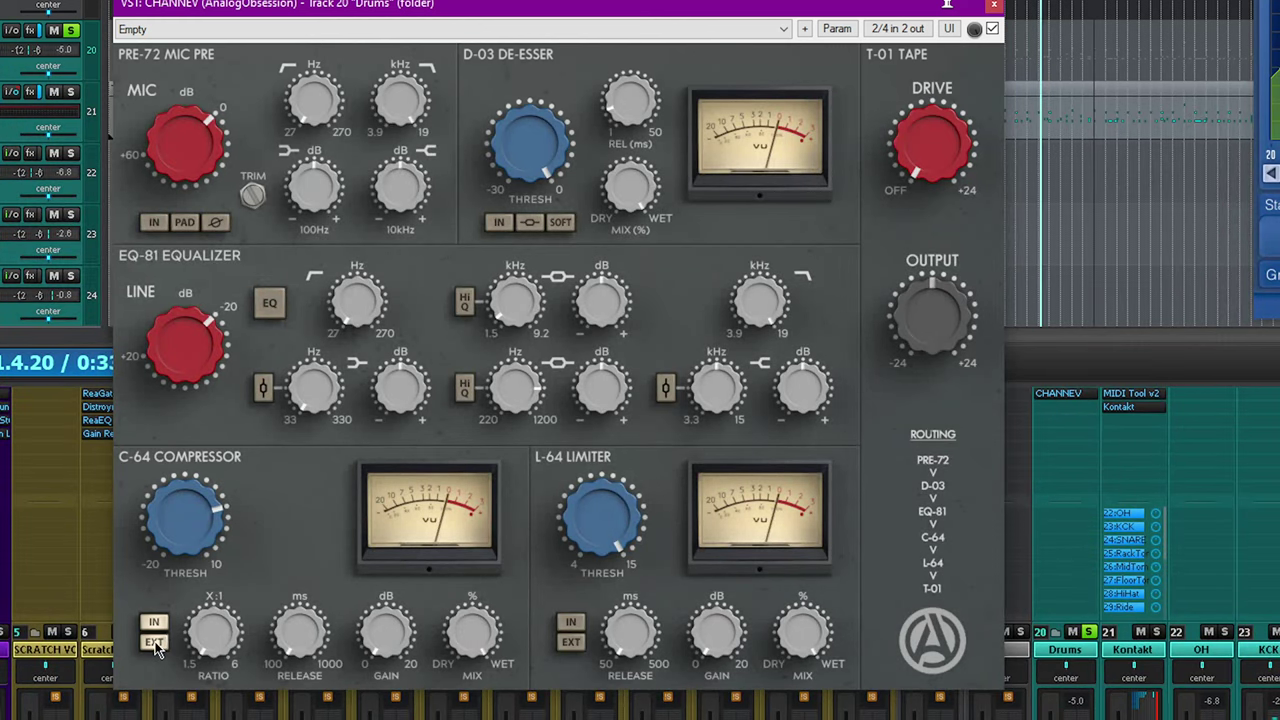
Set the track channels to 4 in the plug-in pin connector so that inputs 3 and 4 can feed the C-64's external sidechain
left_click(897, 28)
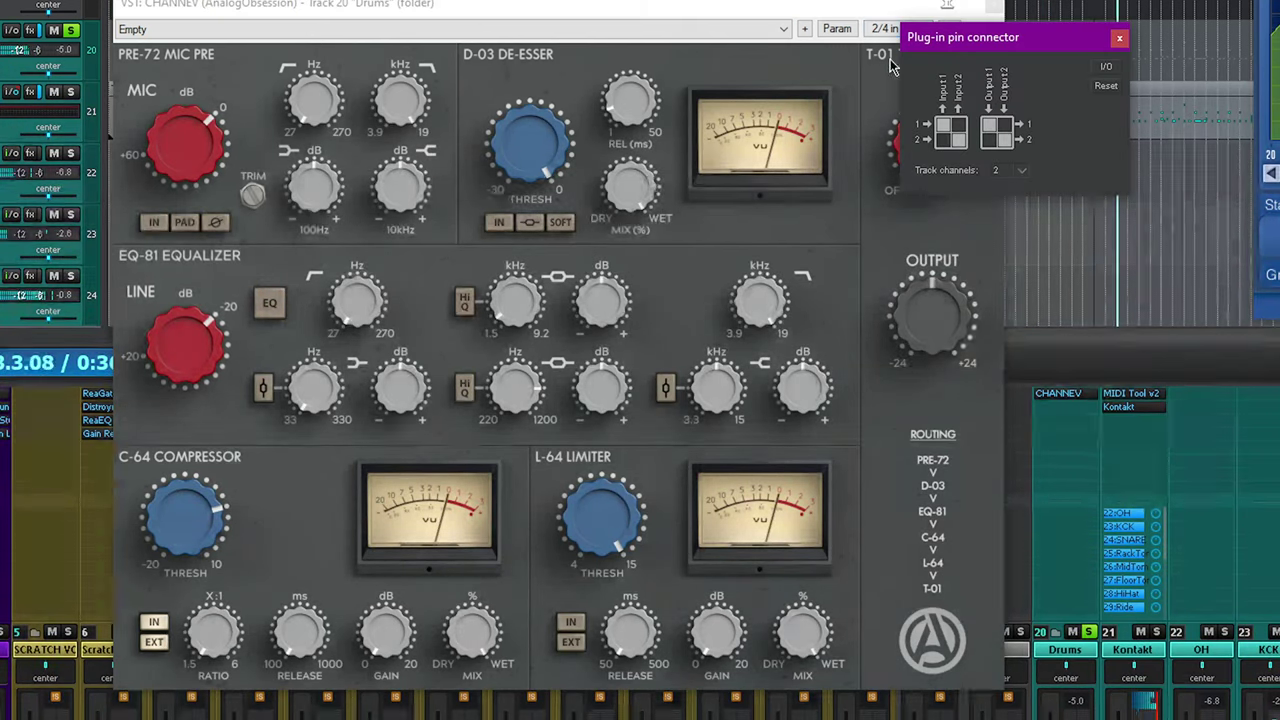
left_click_drag(939, 45, 631, 189)
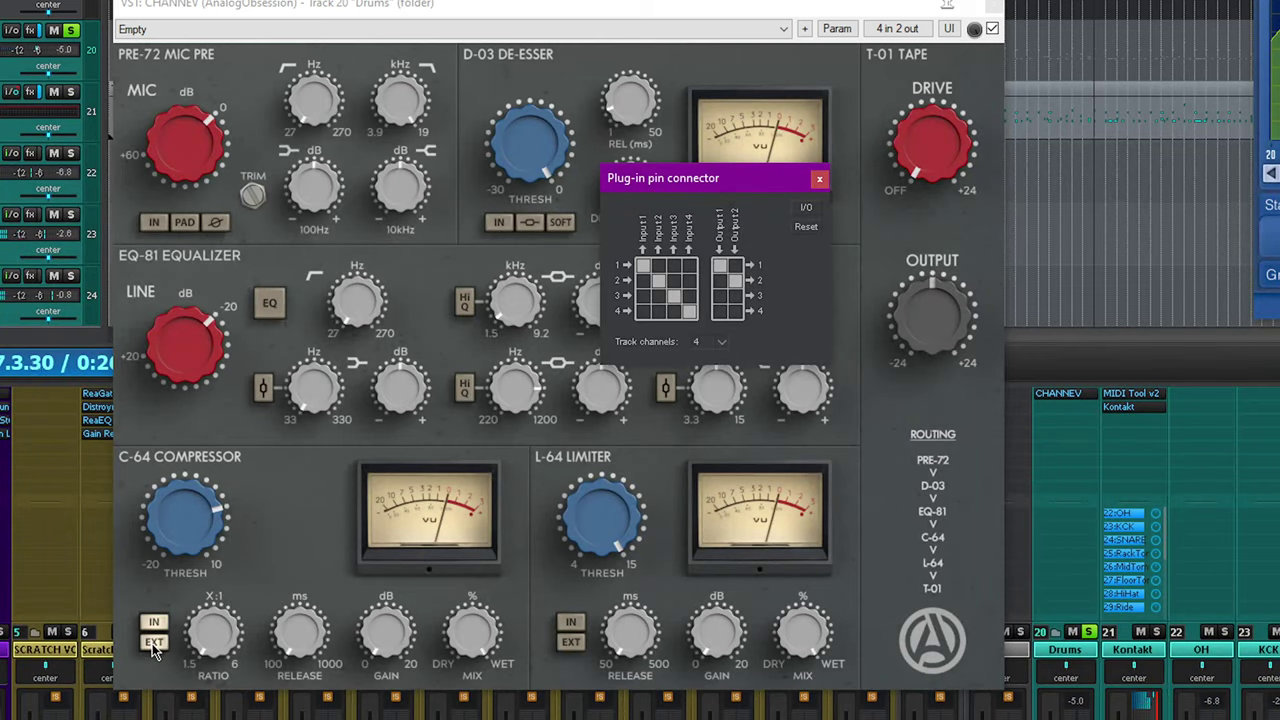
mouse_move(190, 583)
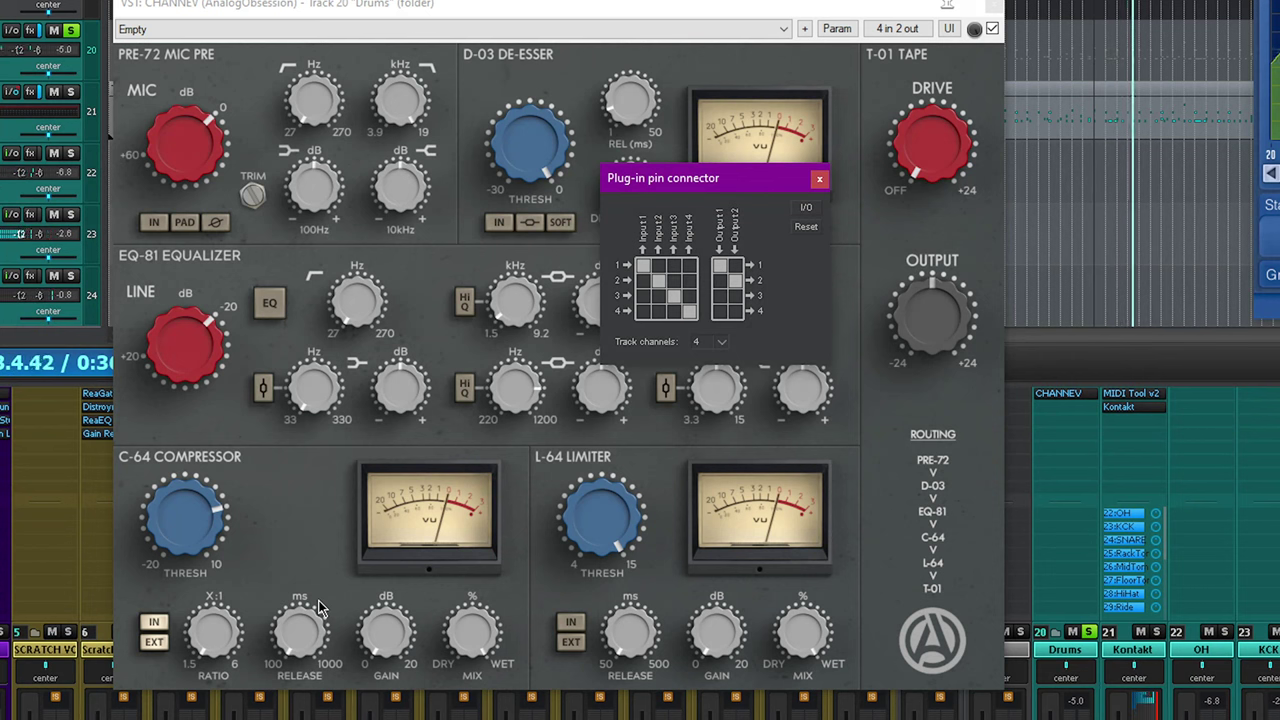
Switch from the C-64 compressor to the L-64 limiter, lowering the limiter's threshold to 4.0 dB and sweeping its gain
left_click(590, 507)
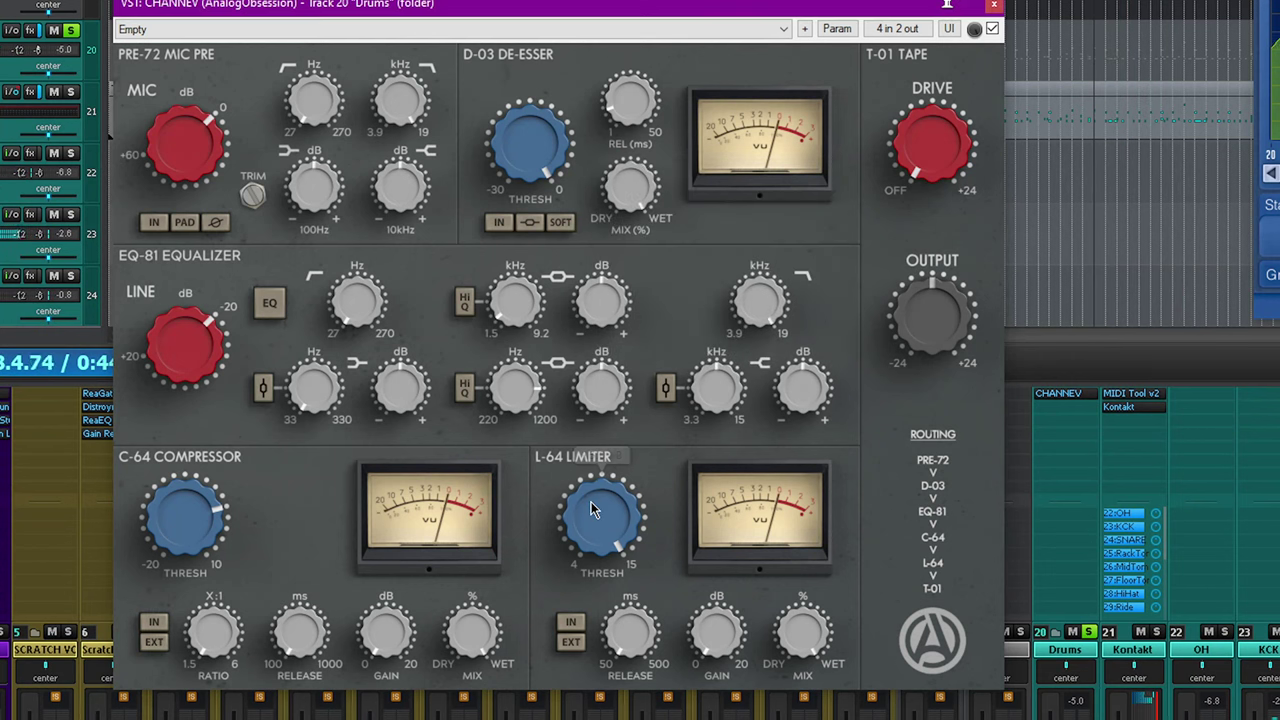
mouse_move(647, 533)
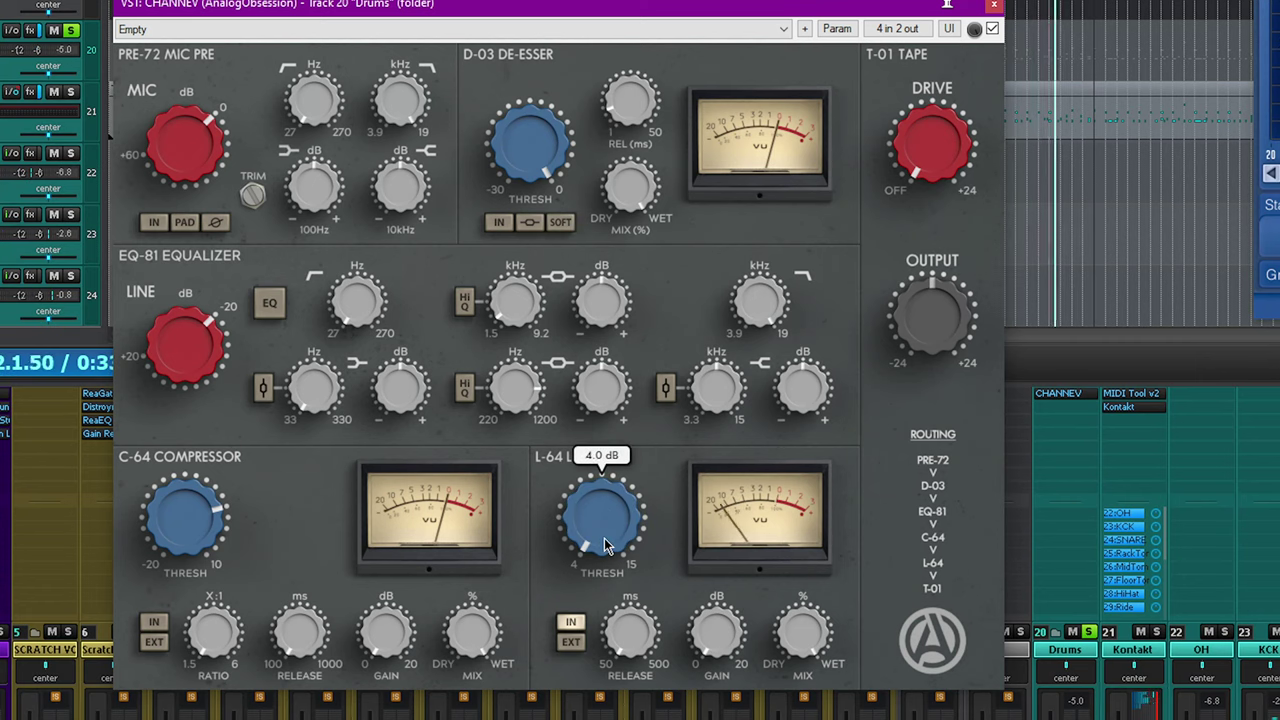
left_click_drag(716, 628, 716, 522)
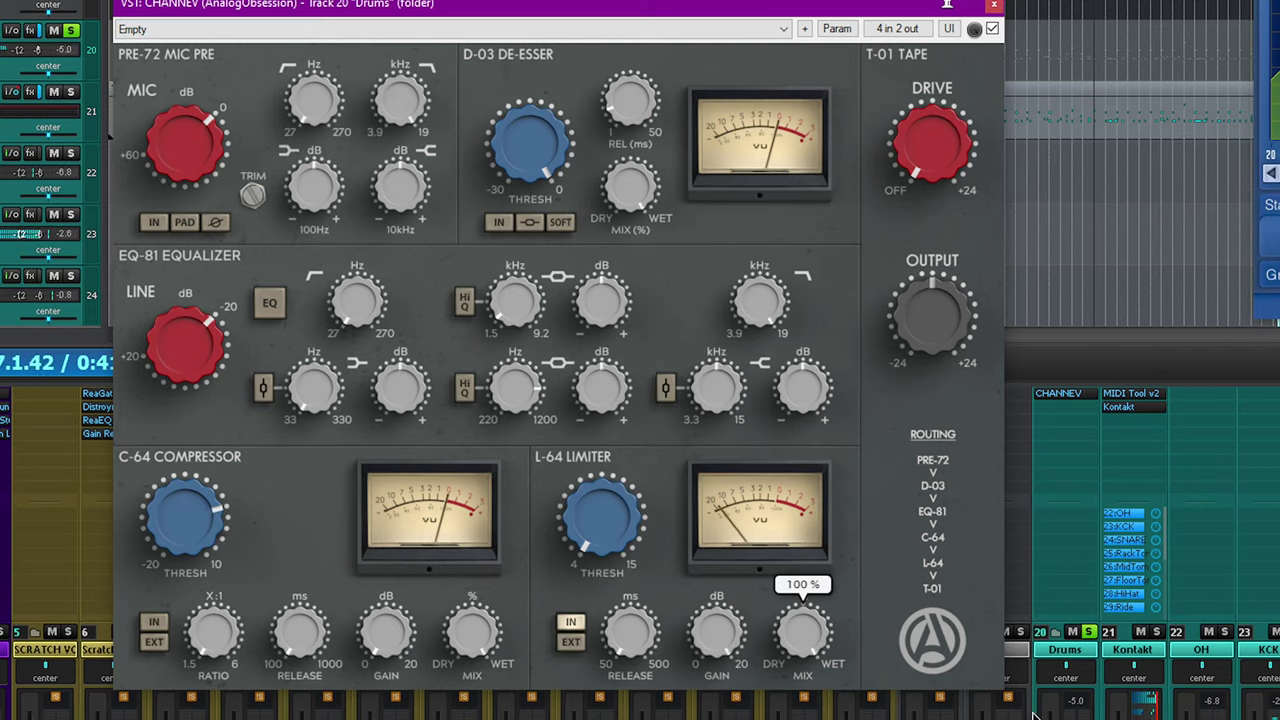
left_click_drag(720, 637, 709, 714)
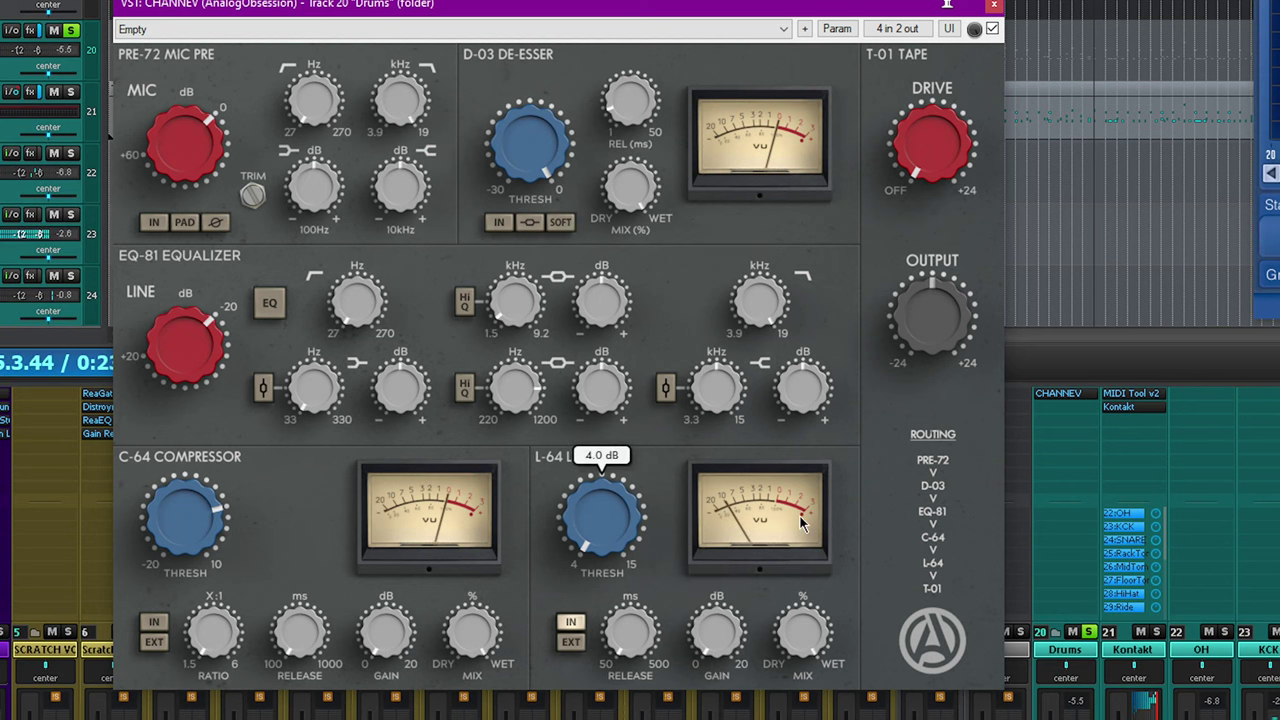
Raise the L-64's threshold, try its release at 500 ms, and lower the threshold again
left_click_drag(639, 516, 679, 207)
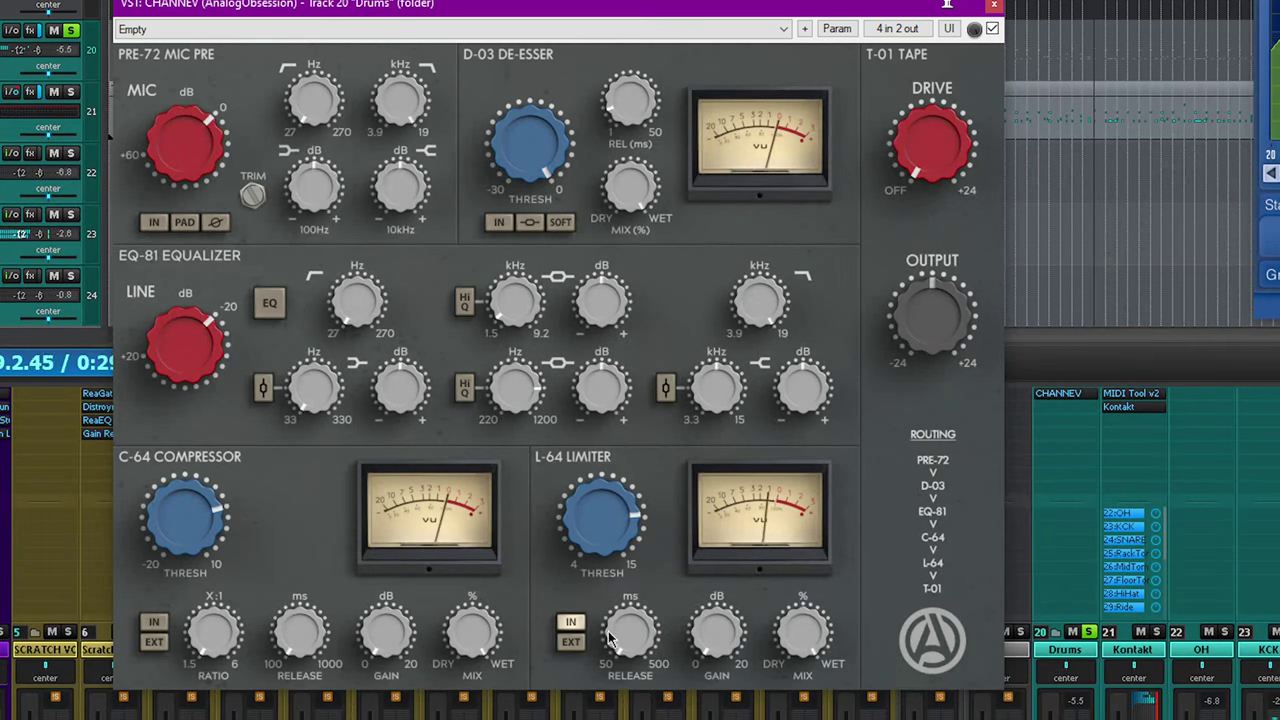
left_click_drag(612, 638, 618, 686)
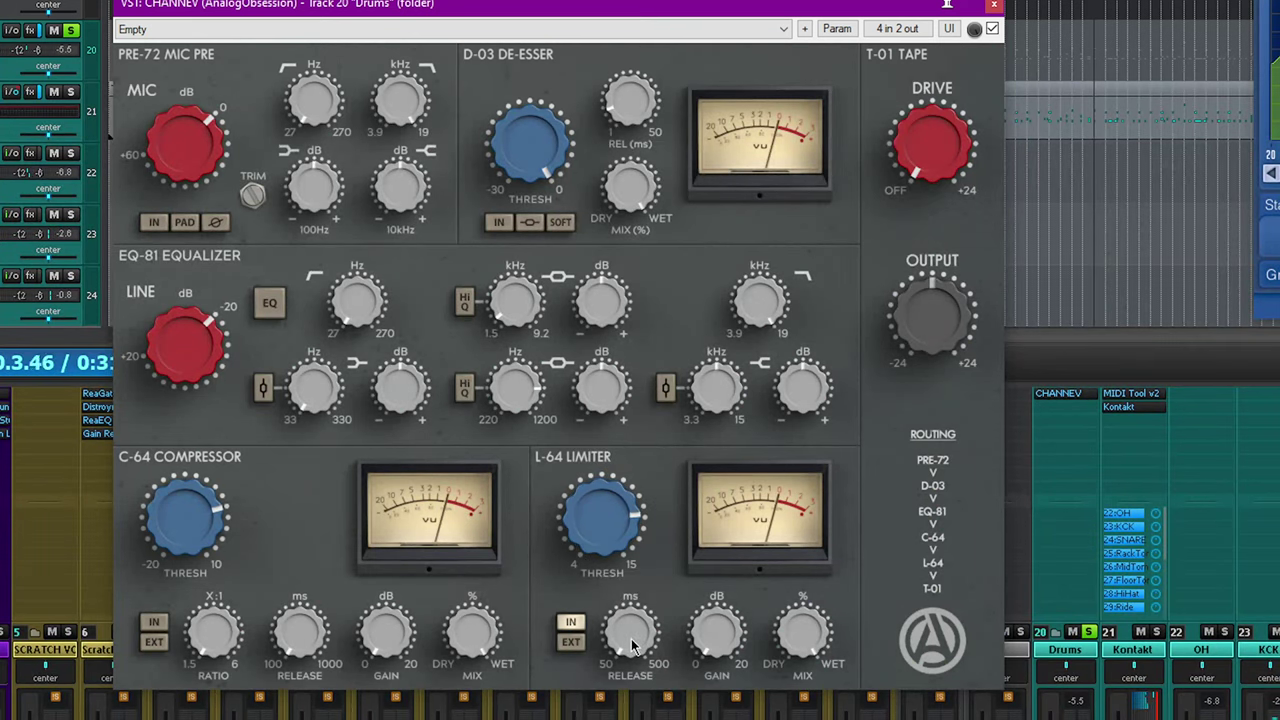
left_click(631, 638)
left_click(602, 516)
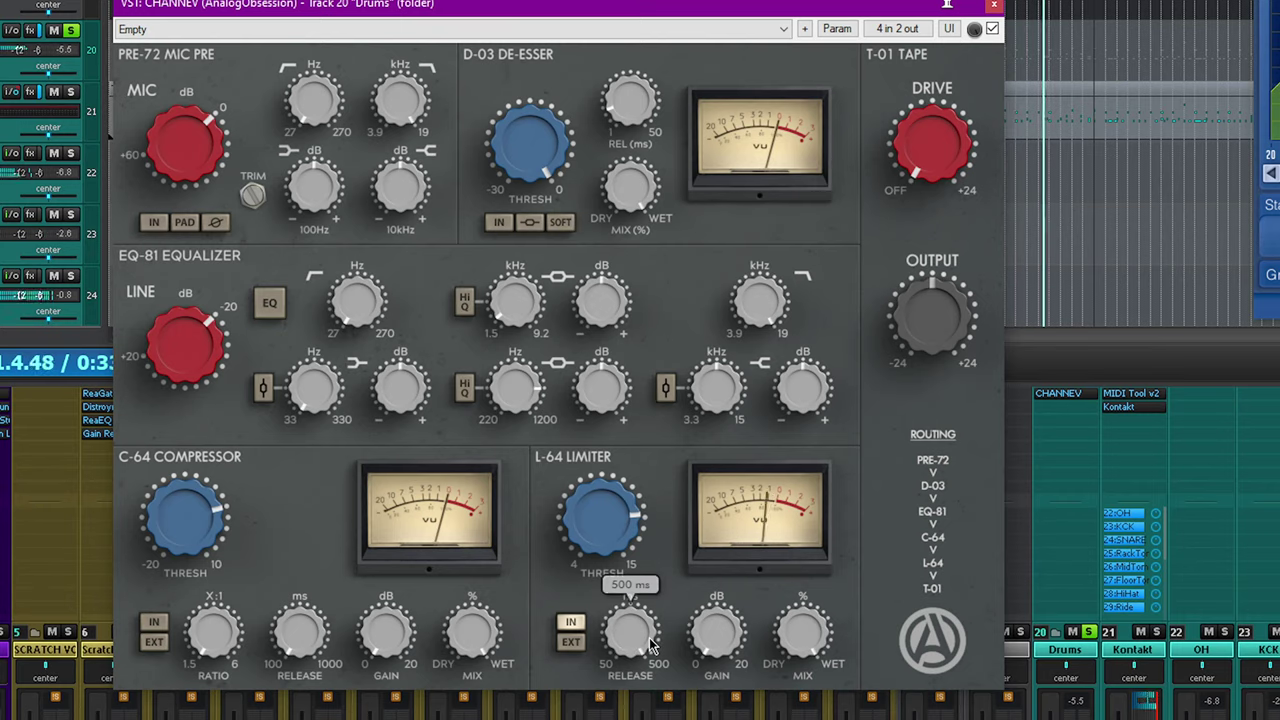
left_click_drag(602, 520, 600, 556)
Try the L-64's gain at 15.0 dB and 10.0 dB while varying its threshold down to 7.9 dB
left_click_drag(716, 630, 735, 477)
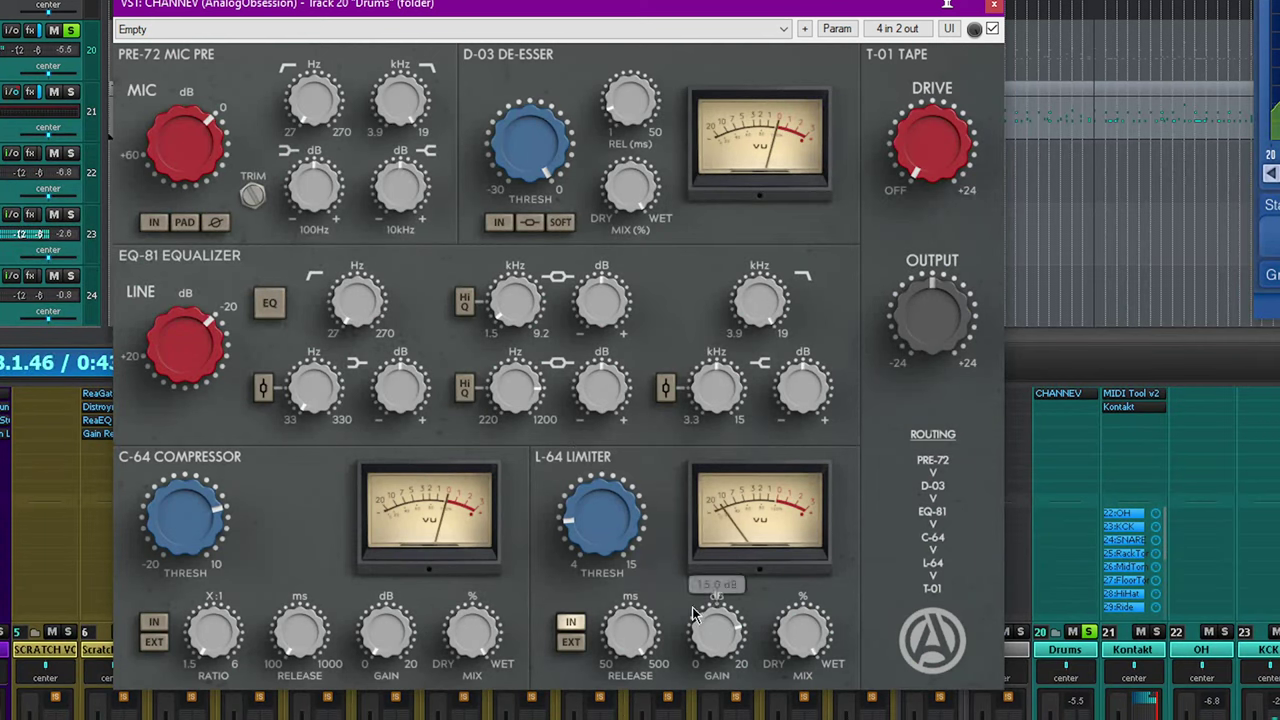
mouse_move(610, 530)
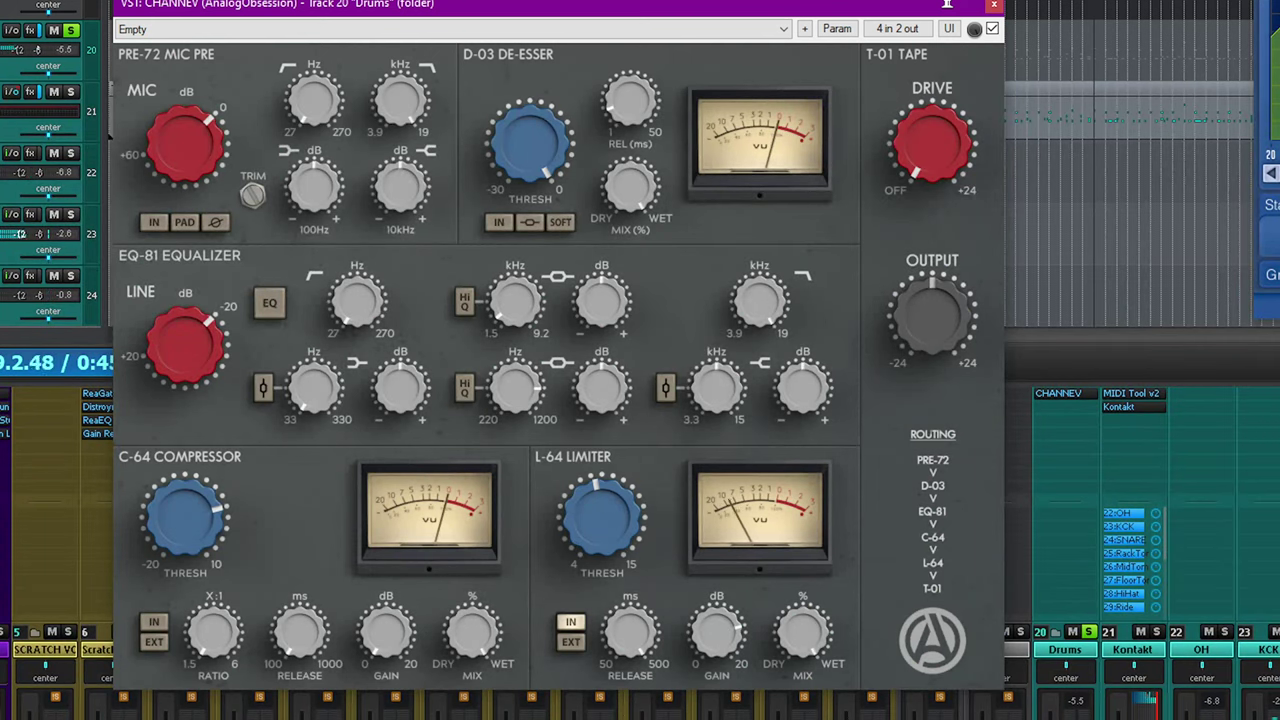
left_click_drag(715, 632, 715, 688)
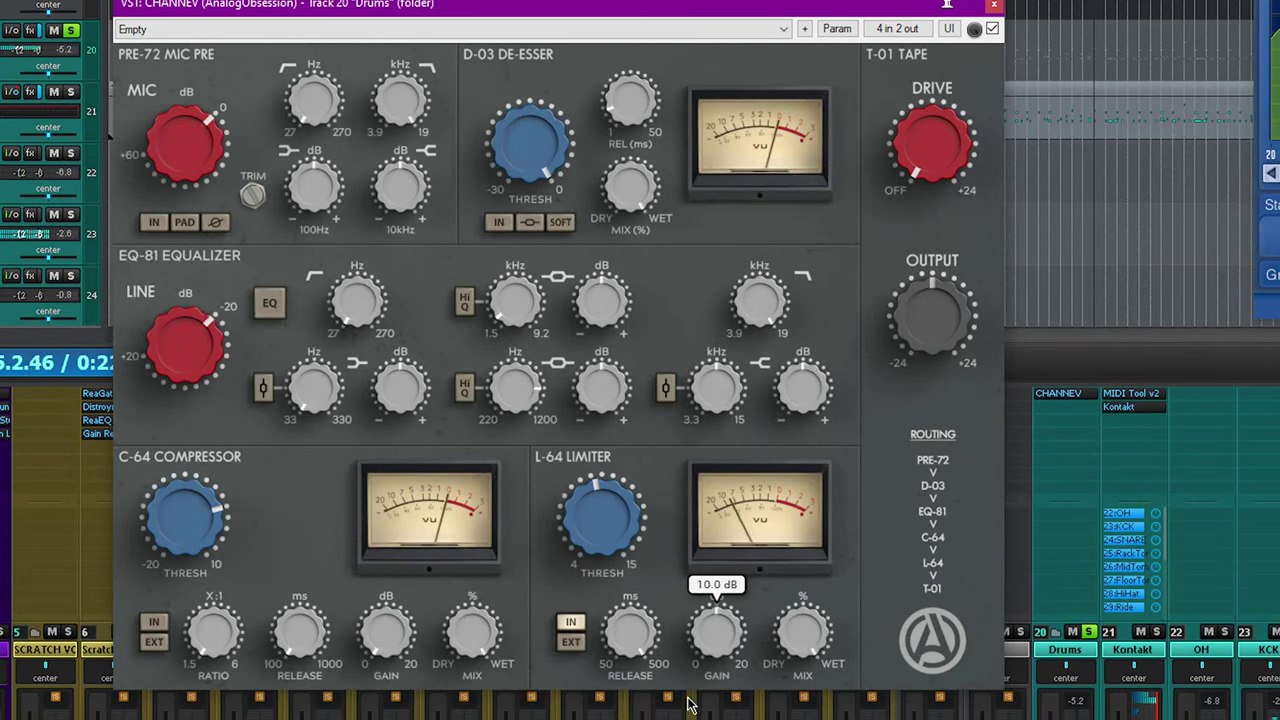
left_click_drag(708, 636, 694, 688)
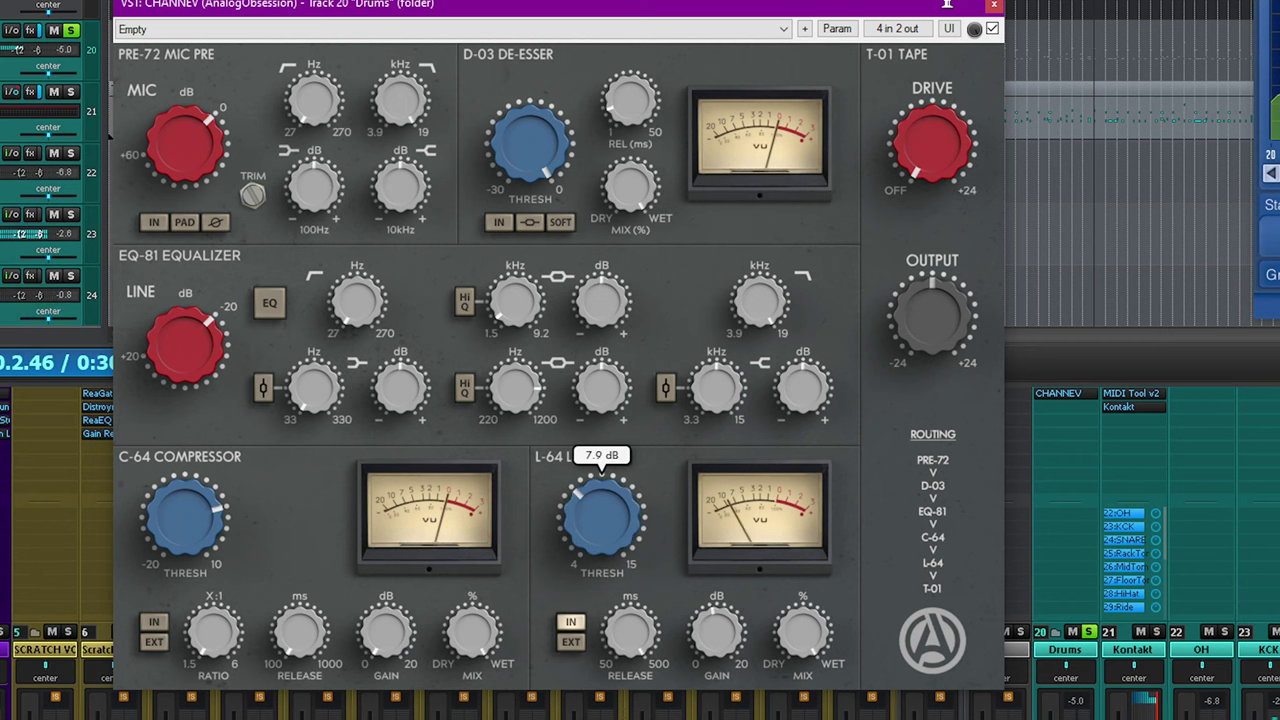
left_click_drag(722, 634, 755, 575)
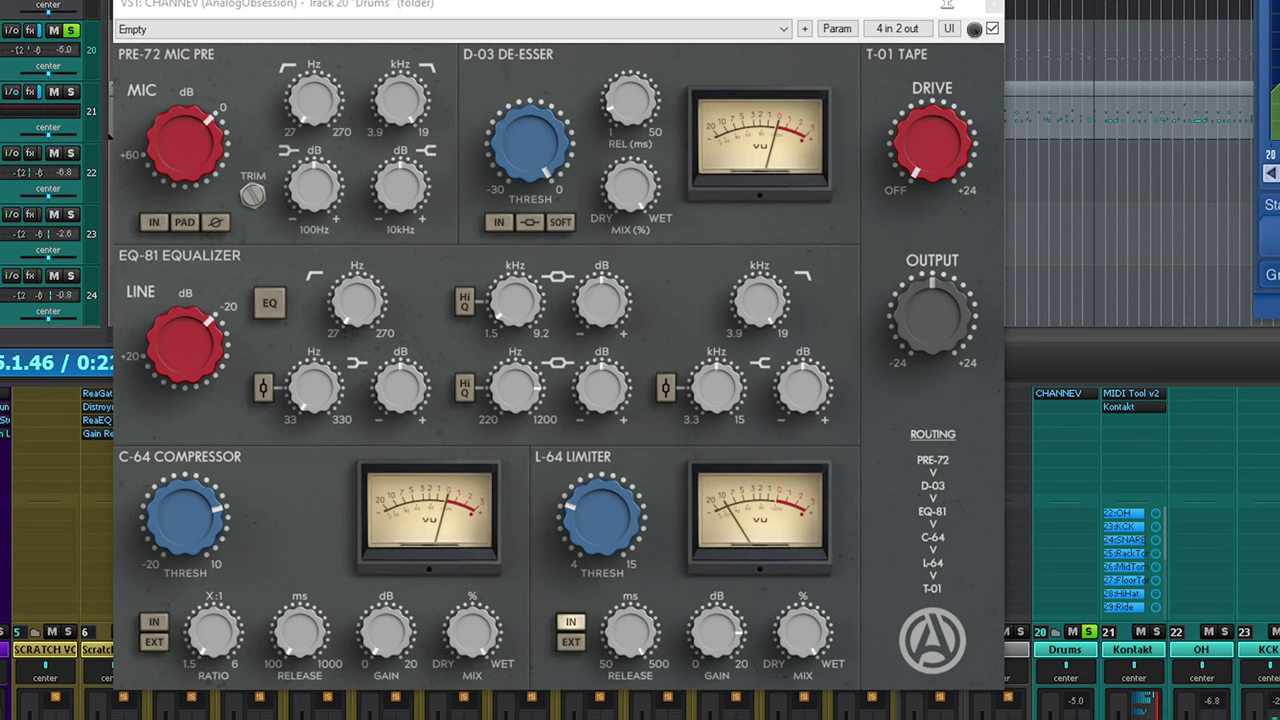
Try the L-64's threshold at 9.8 dB and 13.0 dB, varying its gain and trying the release at 376 ms
left_click_drag(632, 505, 564, 645)
left_click_drag(591, 524, 592, 540)
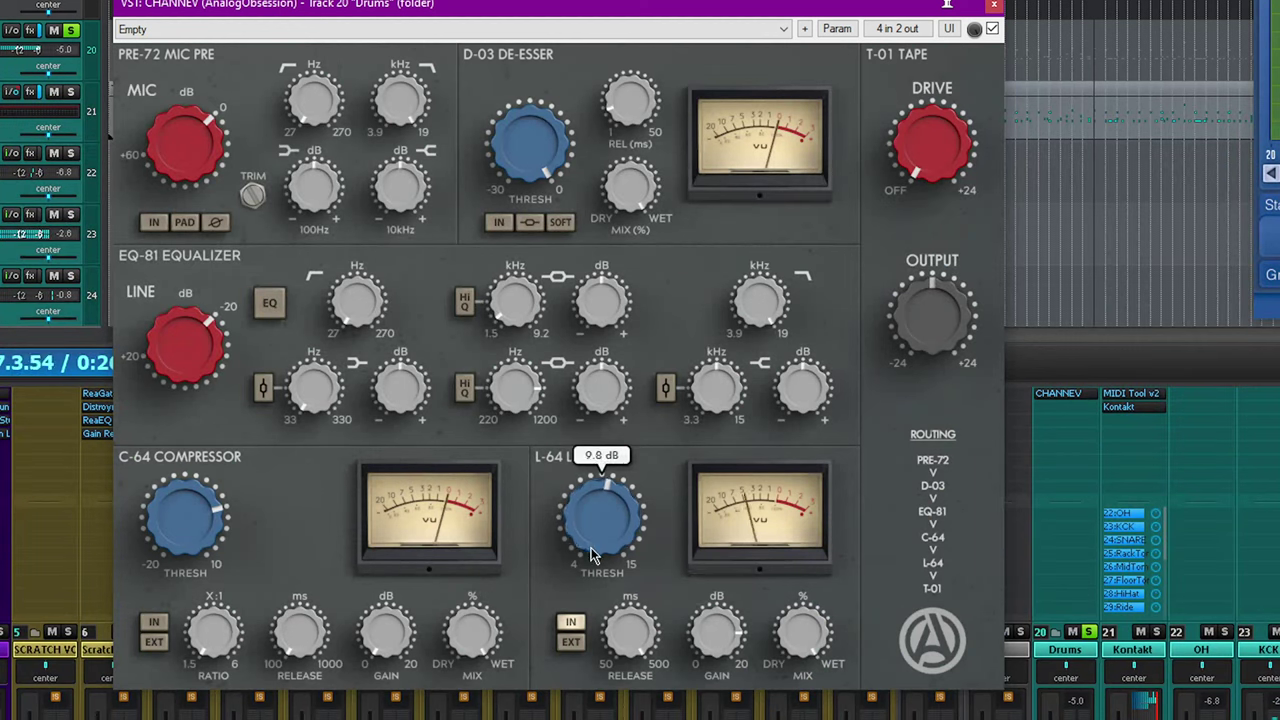
left_click_drag(717, 640, 716, 697)
double_click(728, 622)
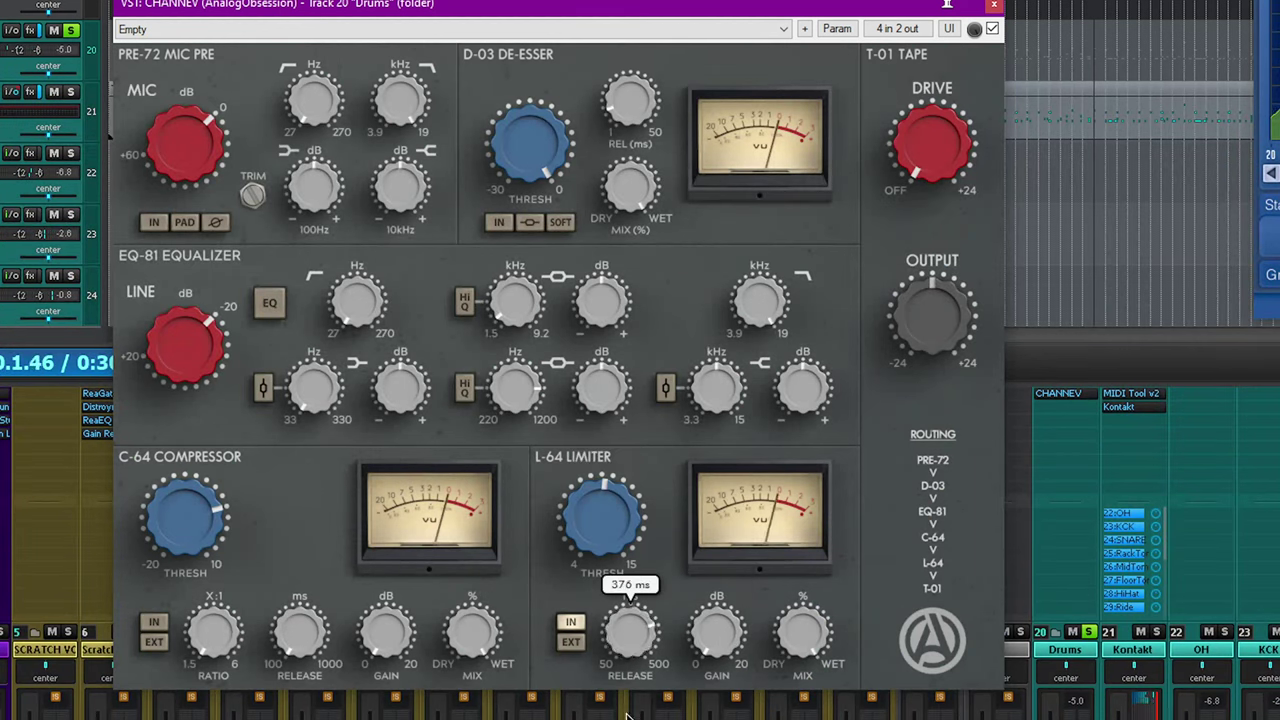
left_click_drag(606, 530, 627, 426)
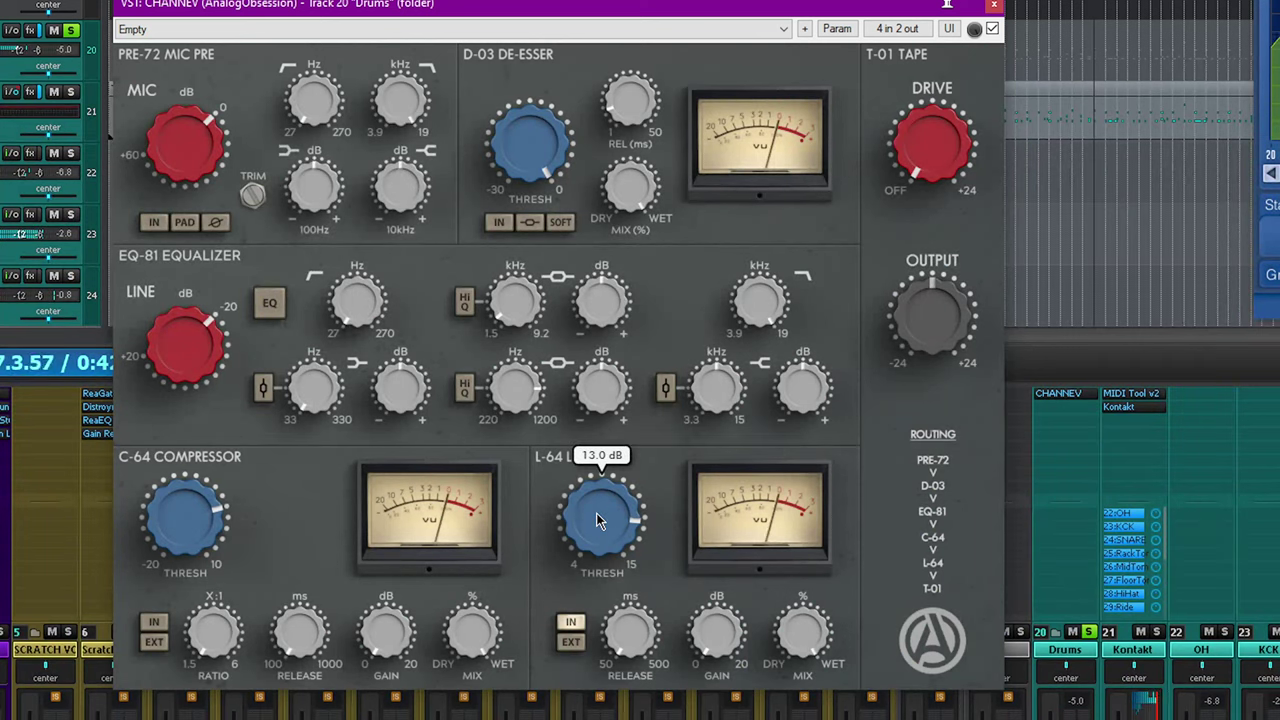
Vary the L-64's gain and threshold, settling on a 12.2 dB threshold and 0.0 dB gain
left_click_drag(716, 630, 724, 543)
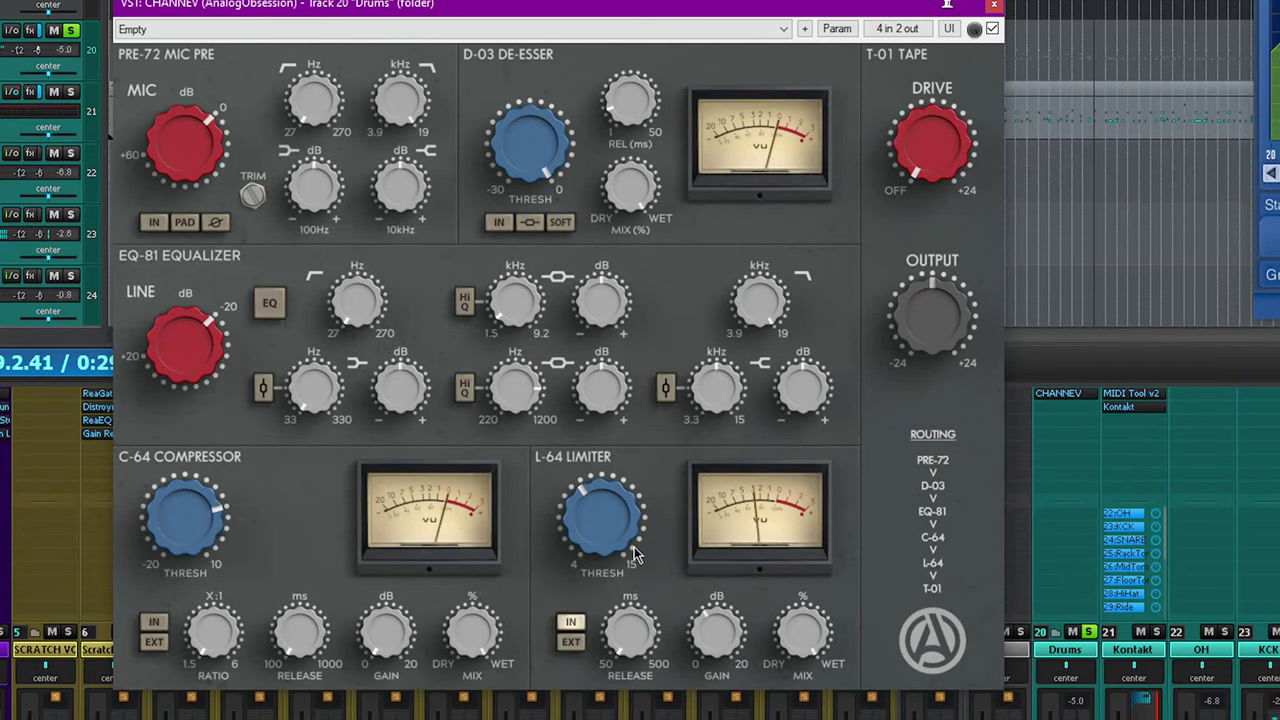
mouse_move(629, 530)
left_click_drag(645, 381, 648, 374)
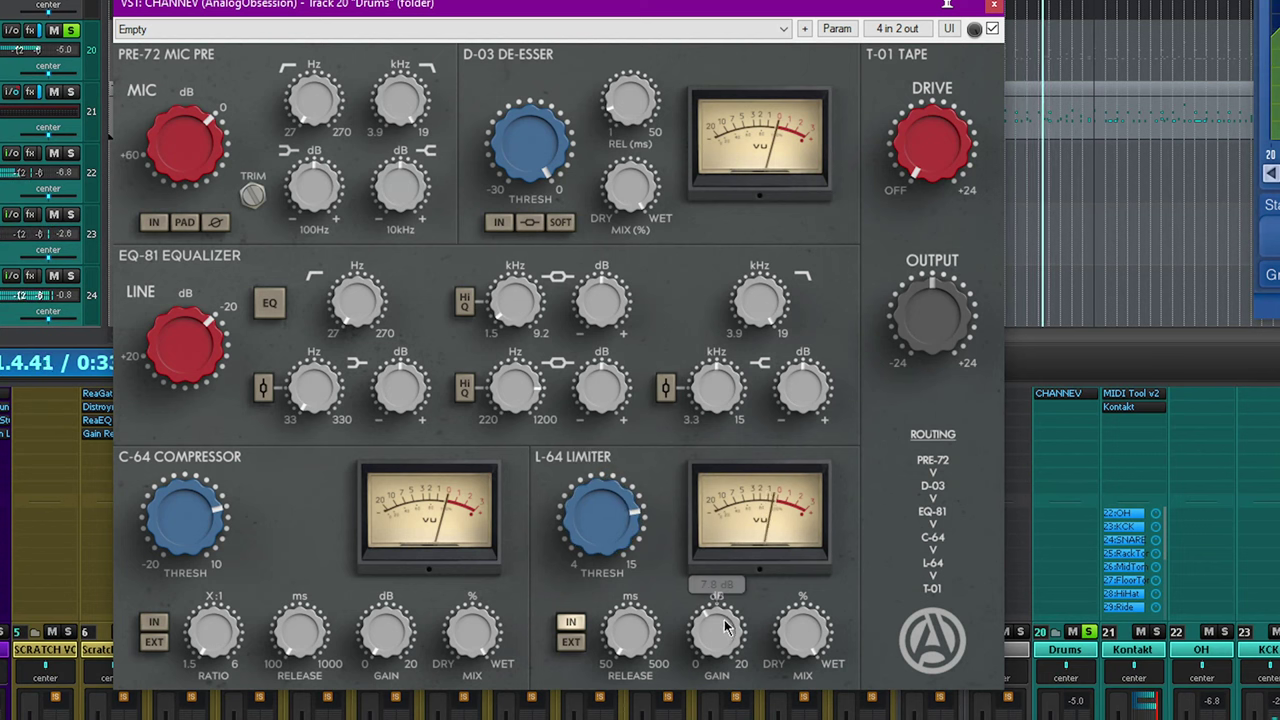
mouse_move(612, 554)
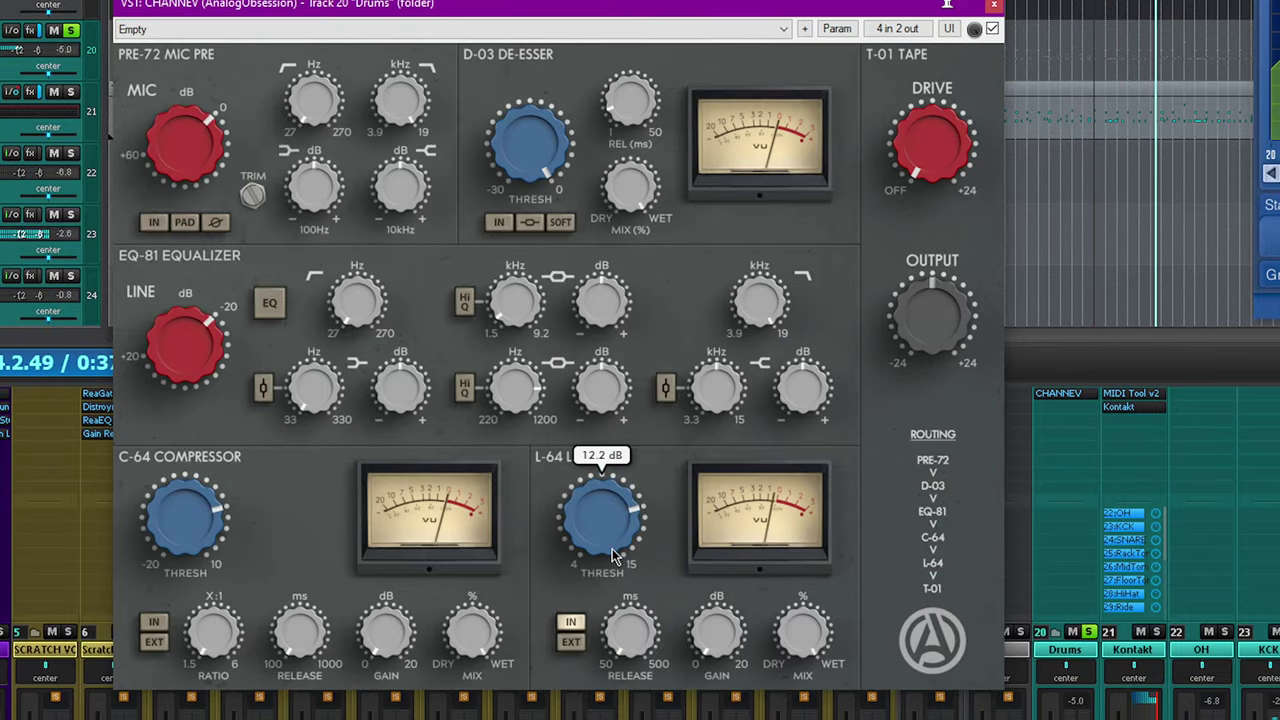
mouse_move(693, 637)
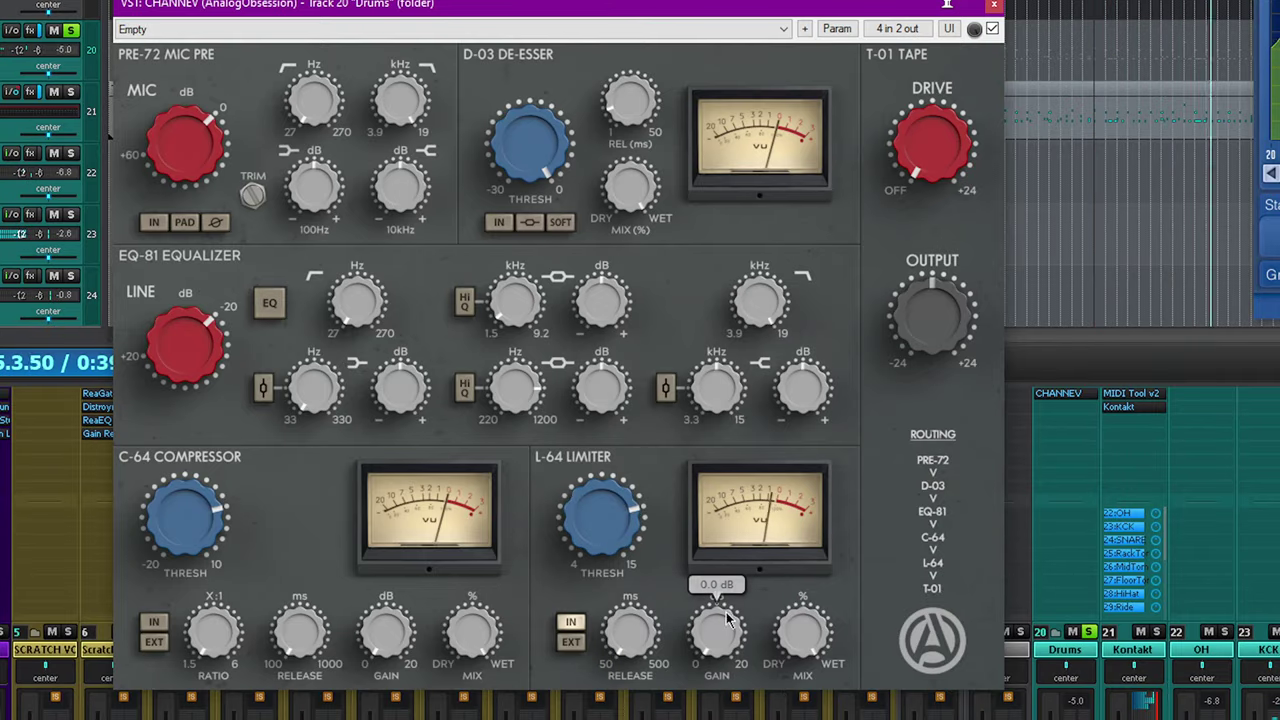
Vary the plug-in's overall dry/wet mix, finishing at 100% wet
mouse_move(640, 178)
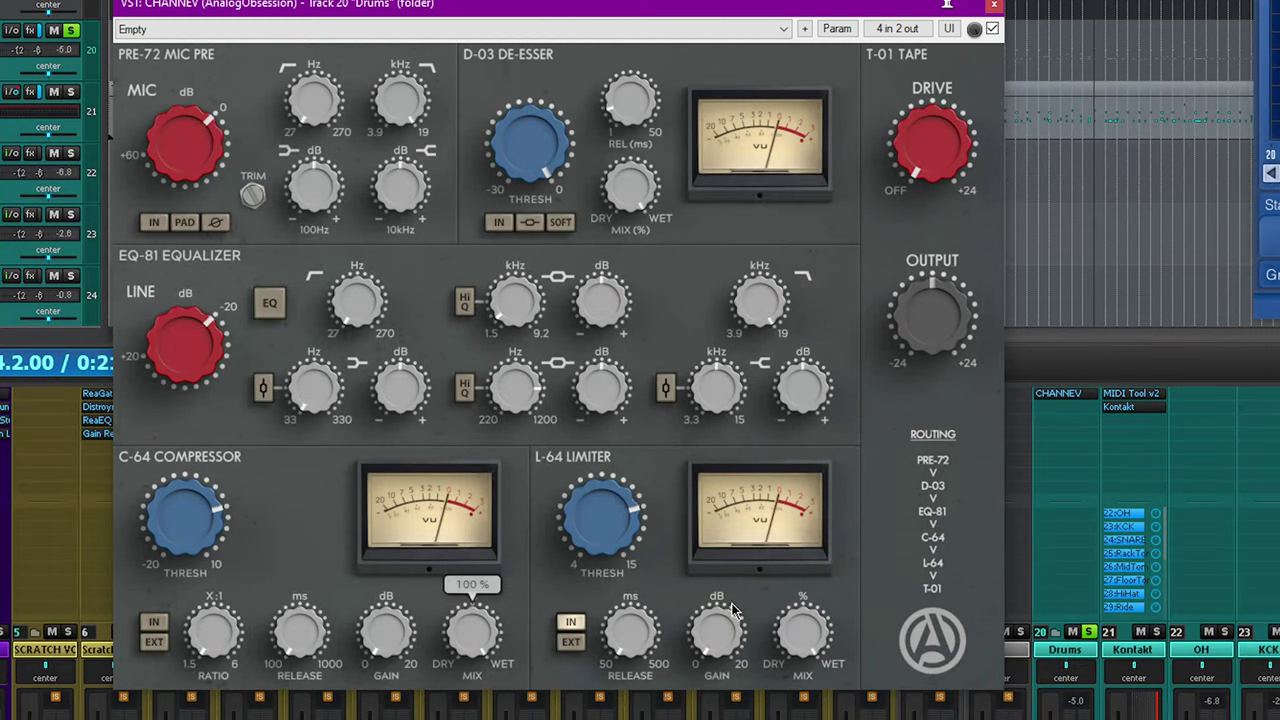
mouse_move(545, 365)
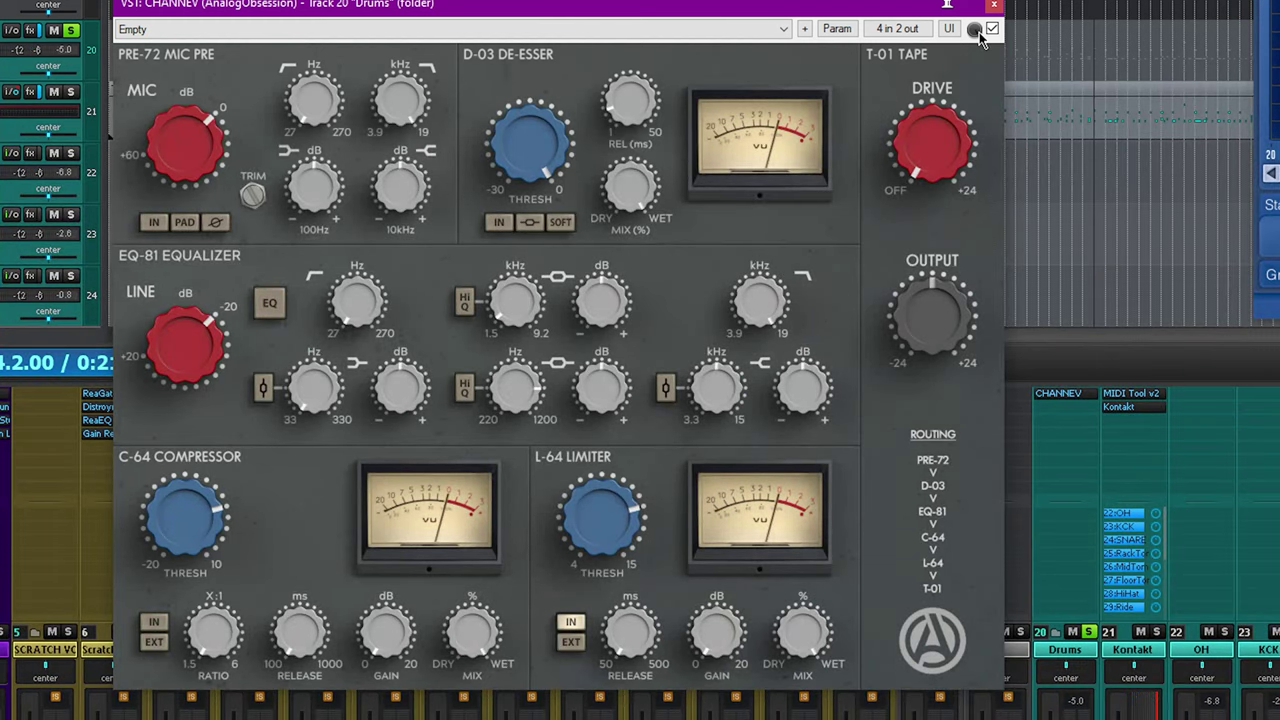
left_click_drag(977, 33, 977, 133)
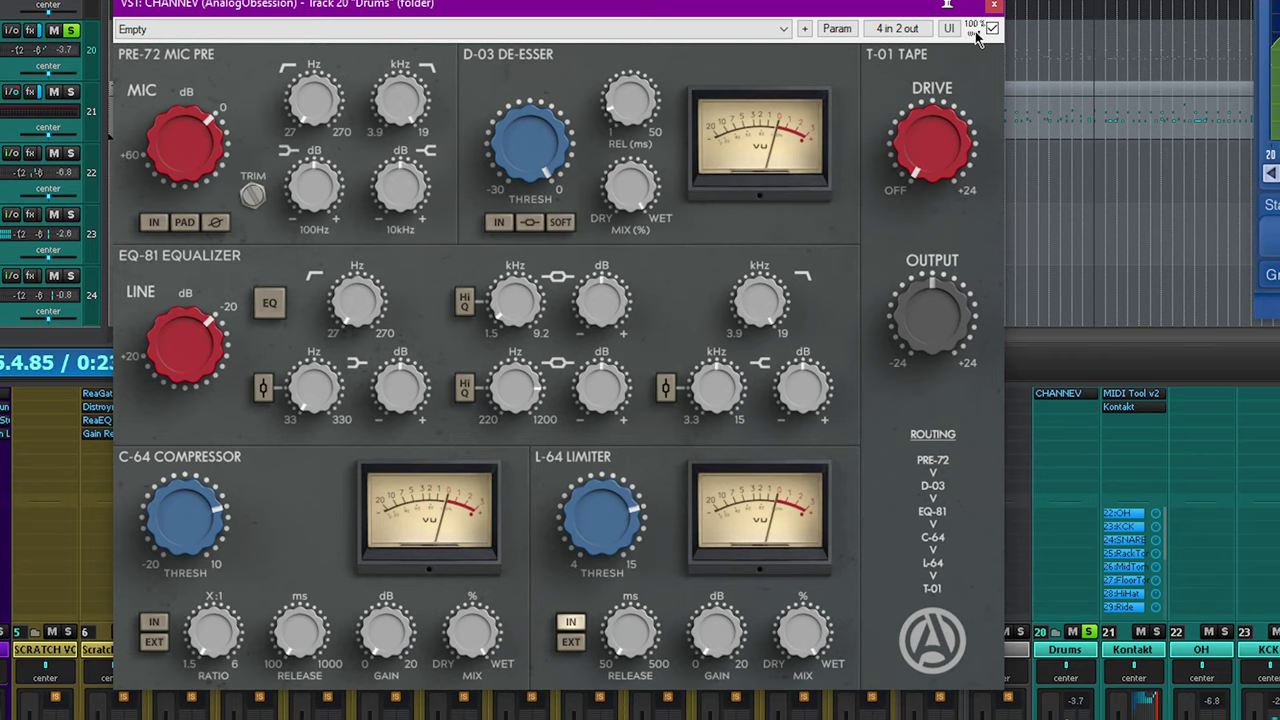
Lower the L-64's mix toward dry, then enable the C-64 compressor and lower its threshold
mouse_move(975, 30)
left_mouse_down()
mouse_move(975, 8)
mouse_move(975, 55)
left_mouse_up()
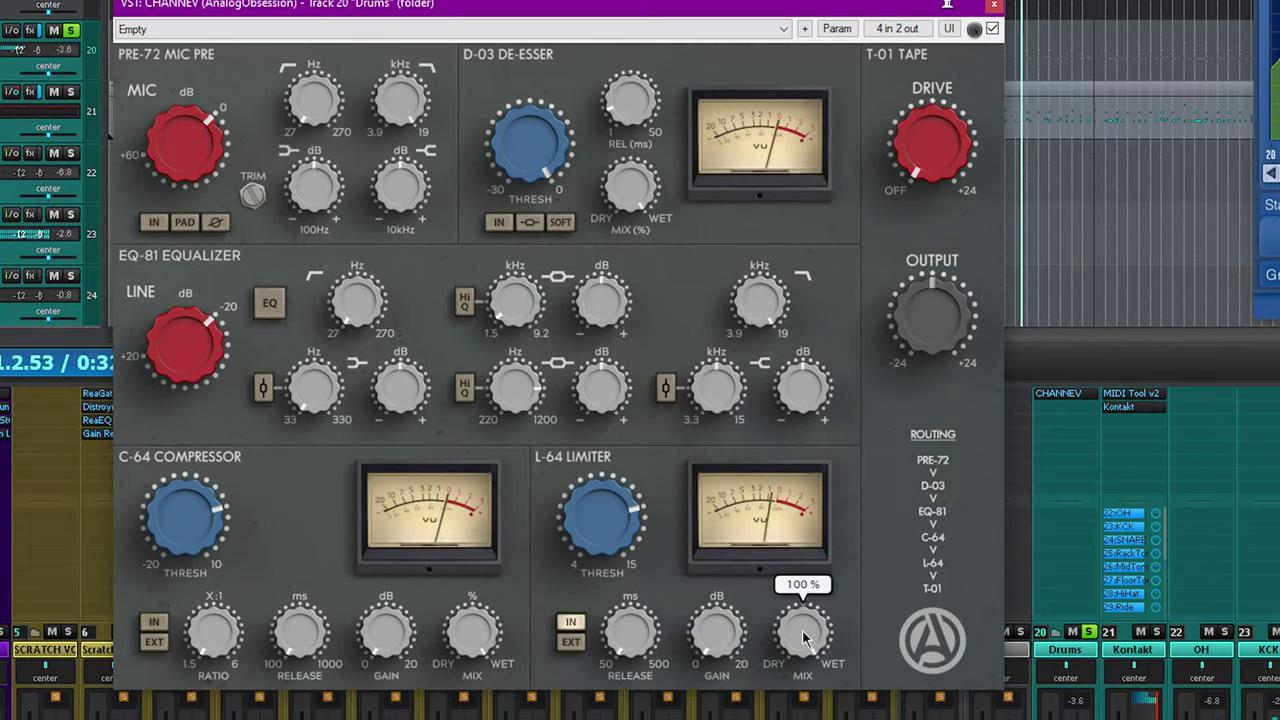
left_click_drag(803, 631, 743, 687)
left_click(154, 622)
left_click_drag(193, 529, 207, 548)
scroll(210, 555, "down", 10)
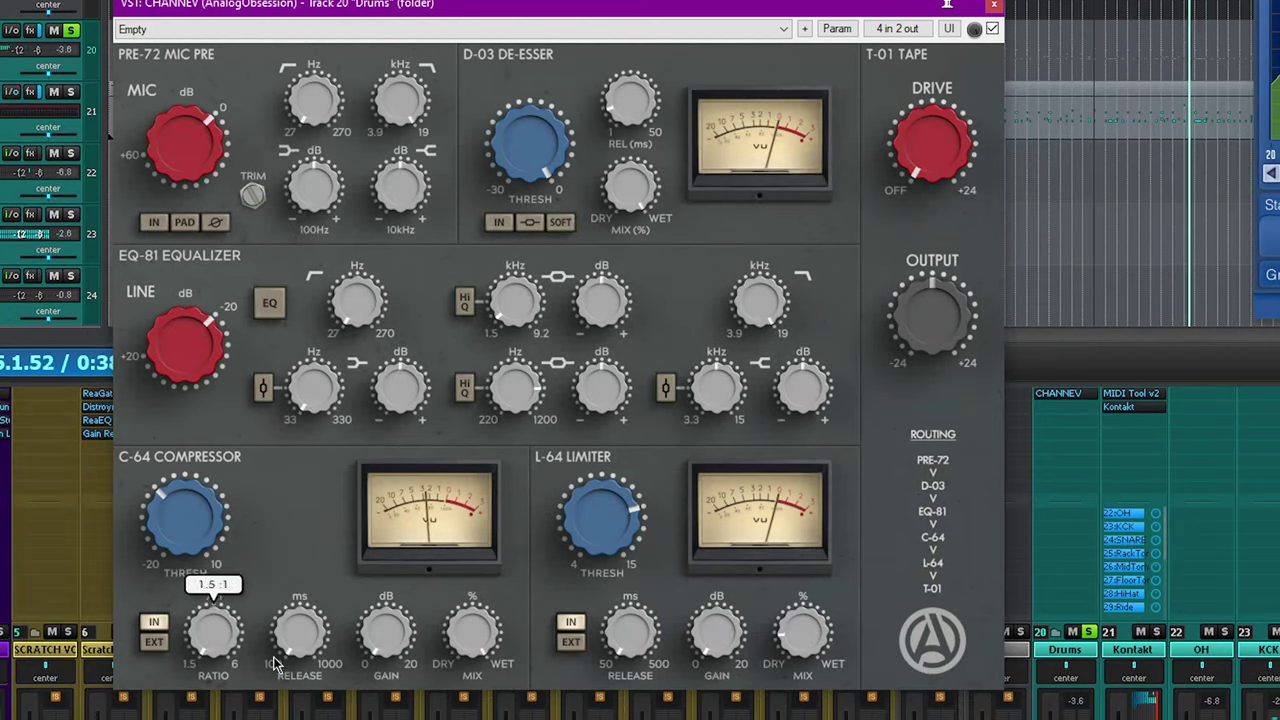
Vary the C-64's wet mix, trying it at 1% and nearby low settings for parallel compression
mouse_move(466, 622)
scroll(370, 640, "up", 10)
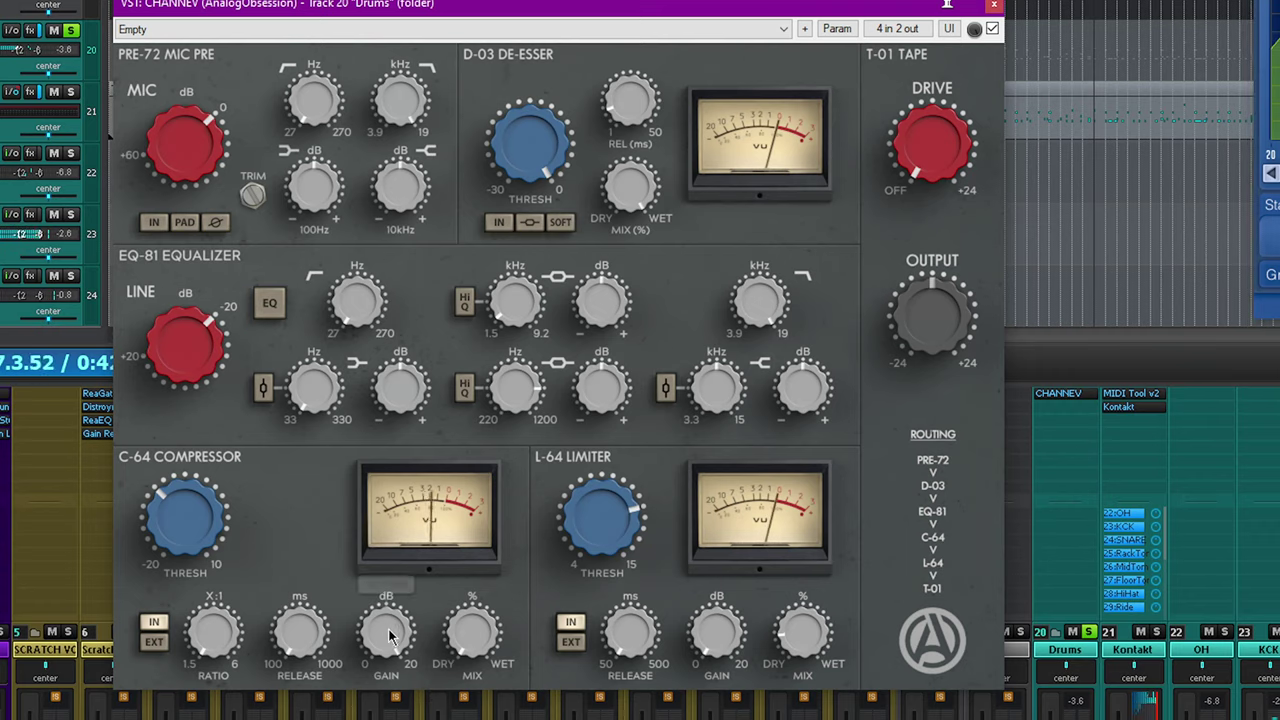
mouse_move(446, 652)
left_click_drag(469, 423, 517, 694)
left_click_drag(464, 626, 468, 512)
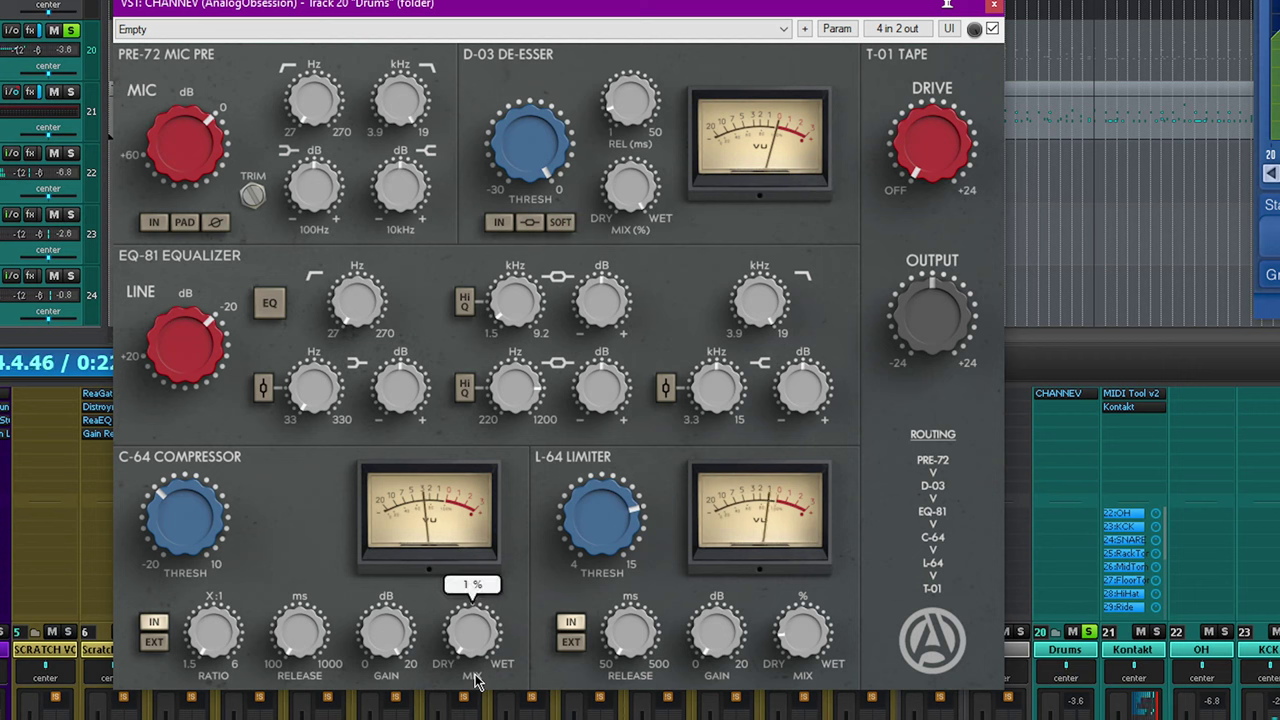
Set the C-64's threshold to -15.8 dB and raise its ratio through 4.3:1 toward the 6:1 maximum
mouse_move(182, 570)
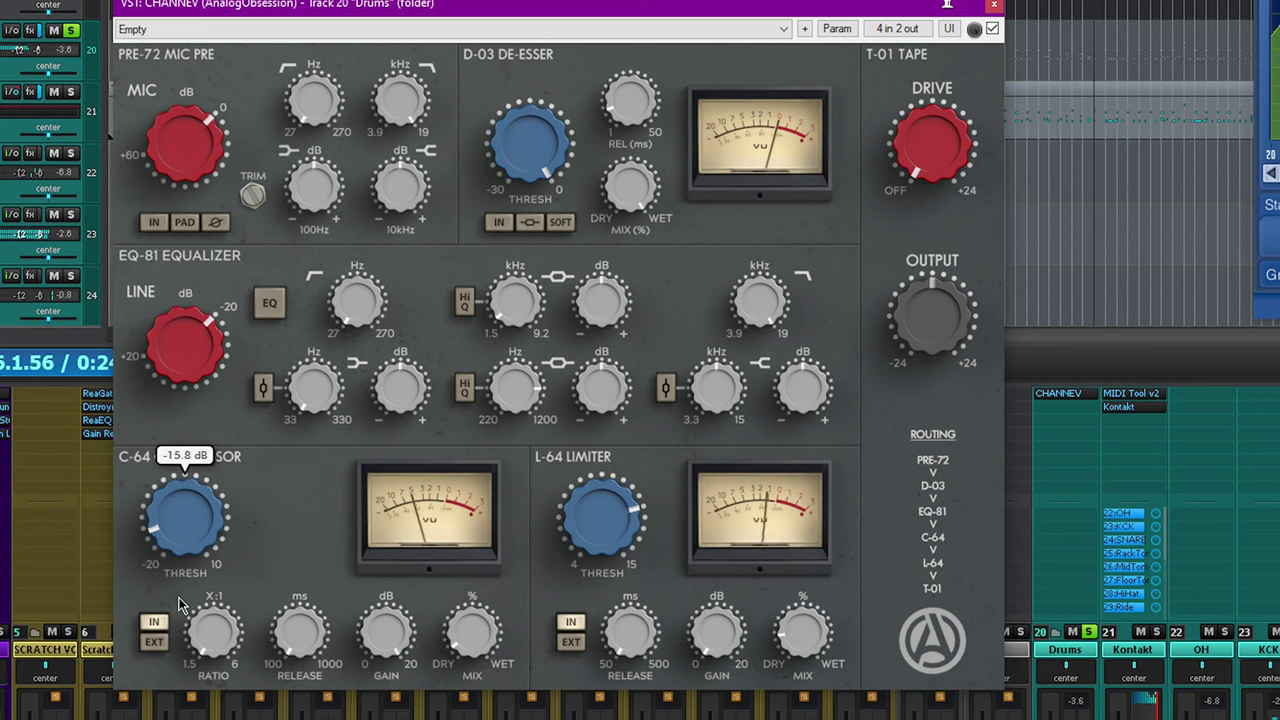
mouse_move(243, 660)
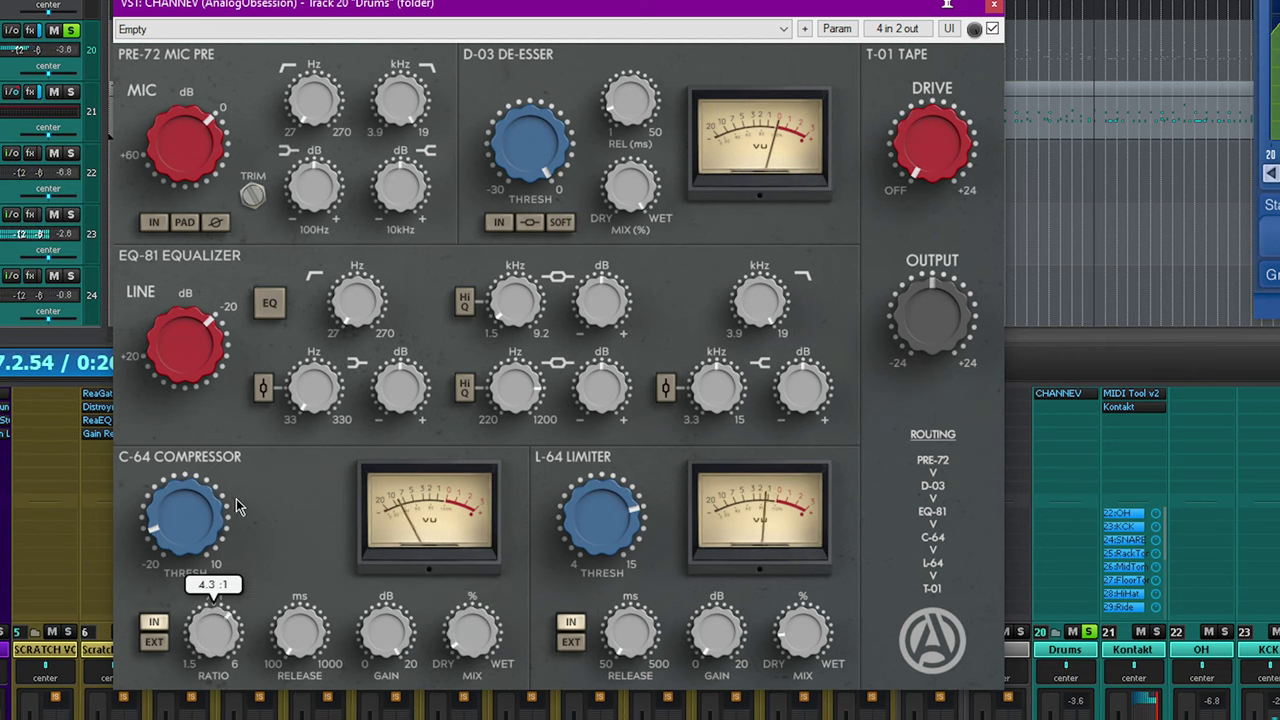
left_click_drag(237, 507, 240, 483)
mouse_move(462, 625)
mouse_move(610, 514)
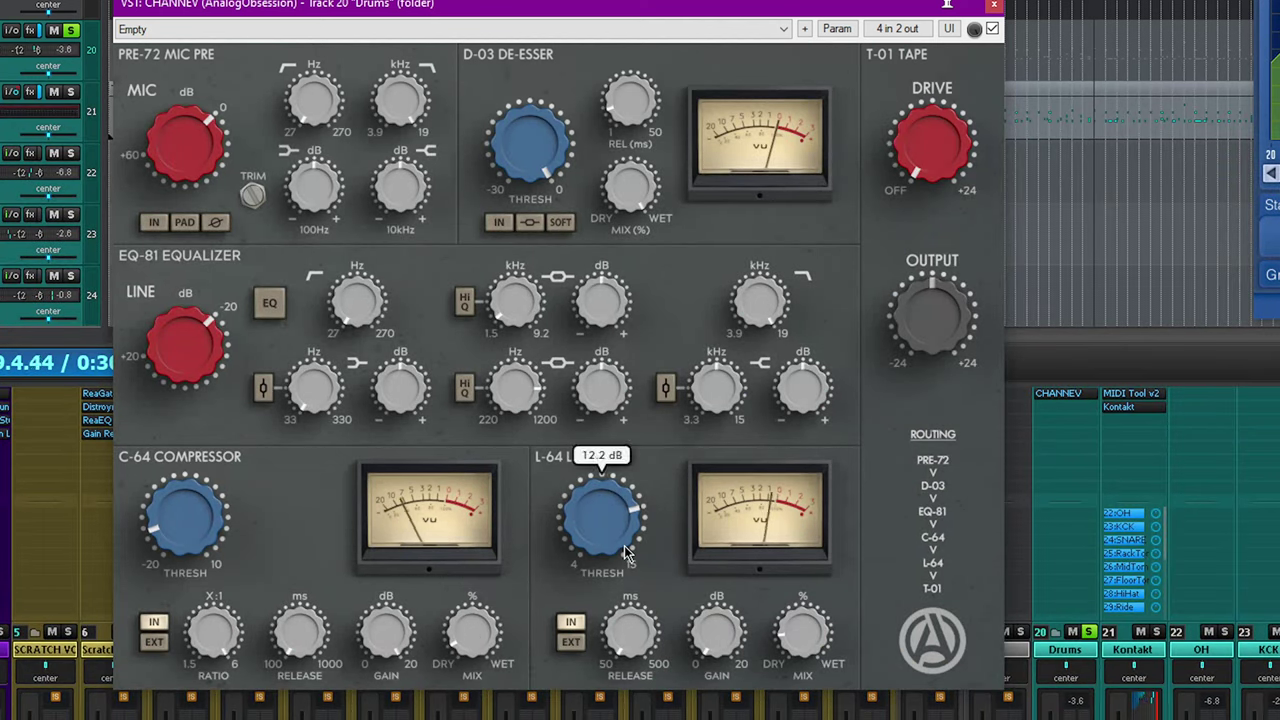
Try the L-64's threshold at 6.2 dB and lower with raised gain, comparing against the bypassed plug-in
left_click_drag(585, 584, 573, 624)
left_click_drag(603, 520, 597, 584)
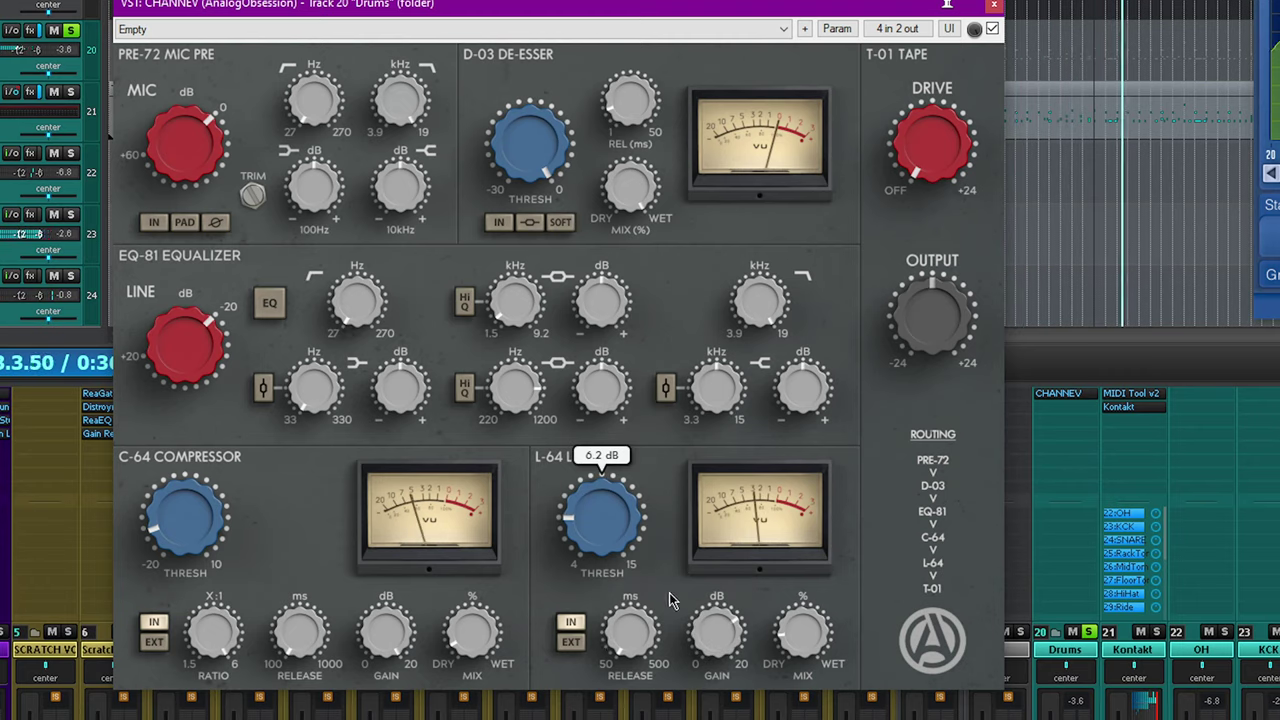
mouse_move(589, 517)
scroll(589, 517, "down", 1)
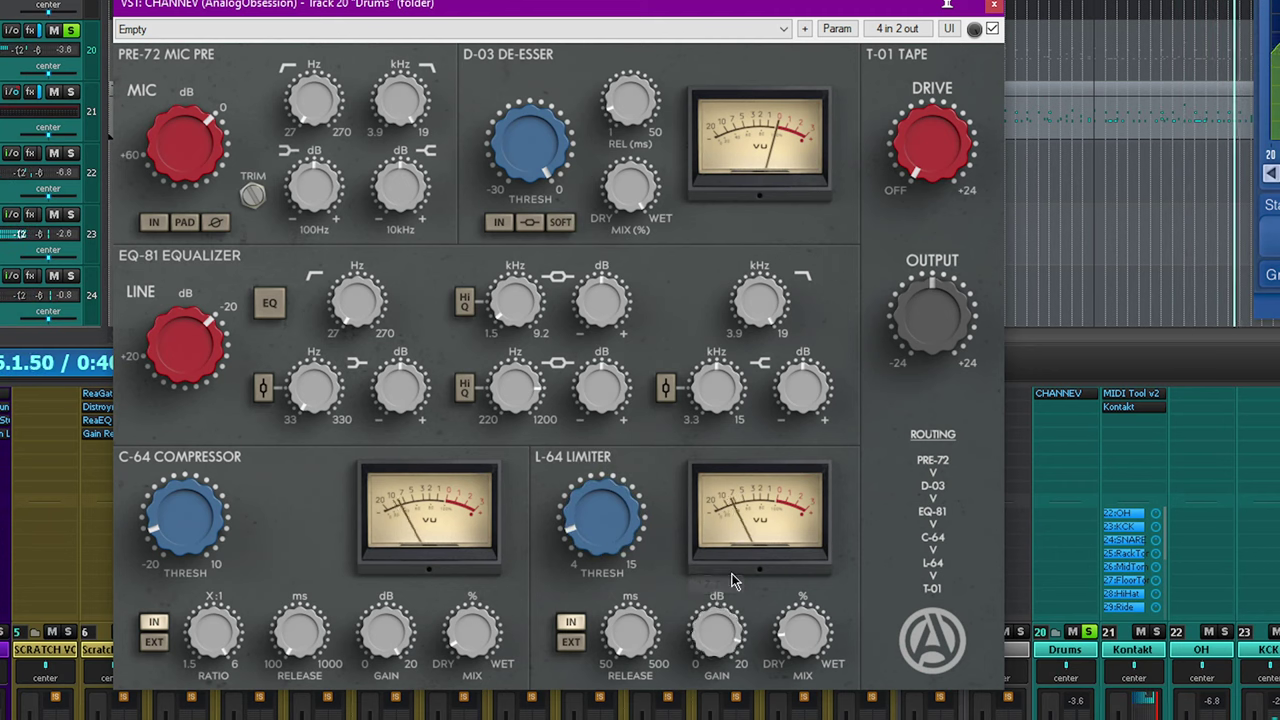
mouse_move(800, 660)
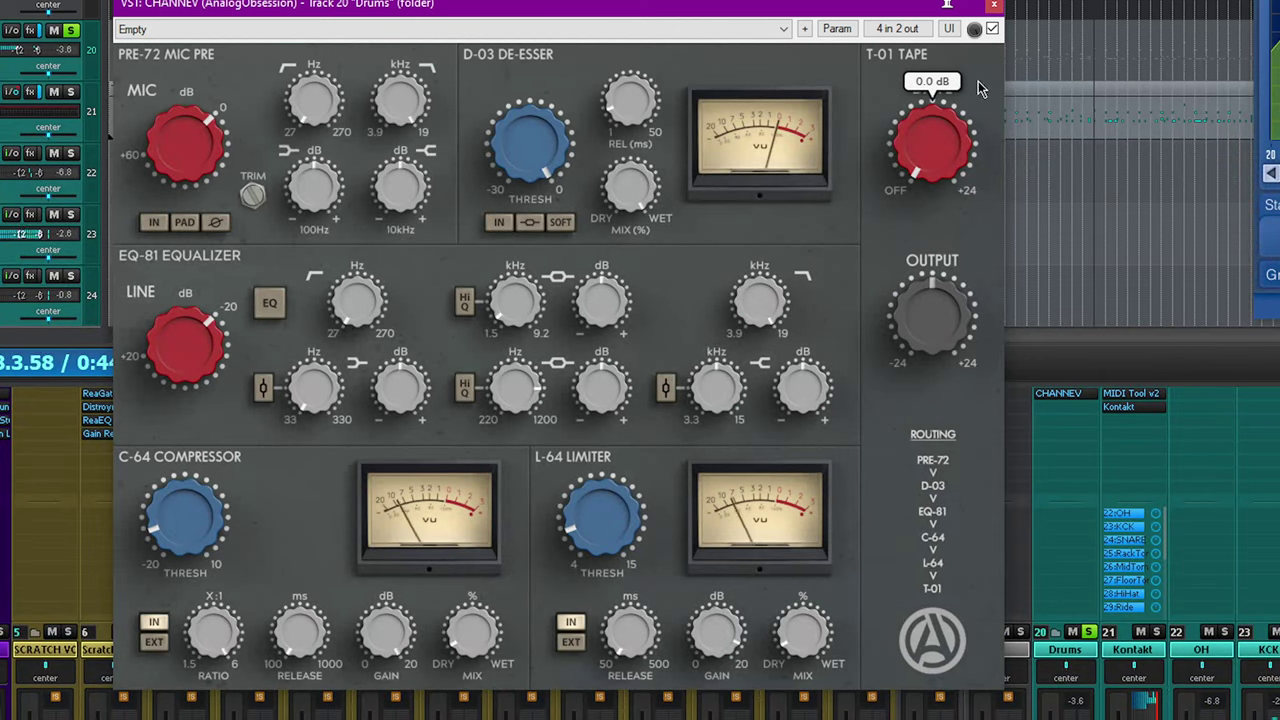
left_click(992, 30)
left_click(992, 30)
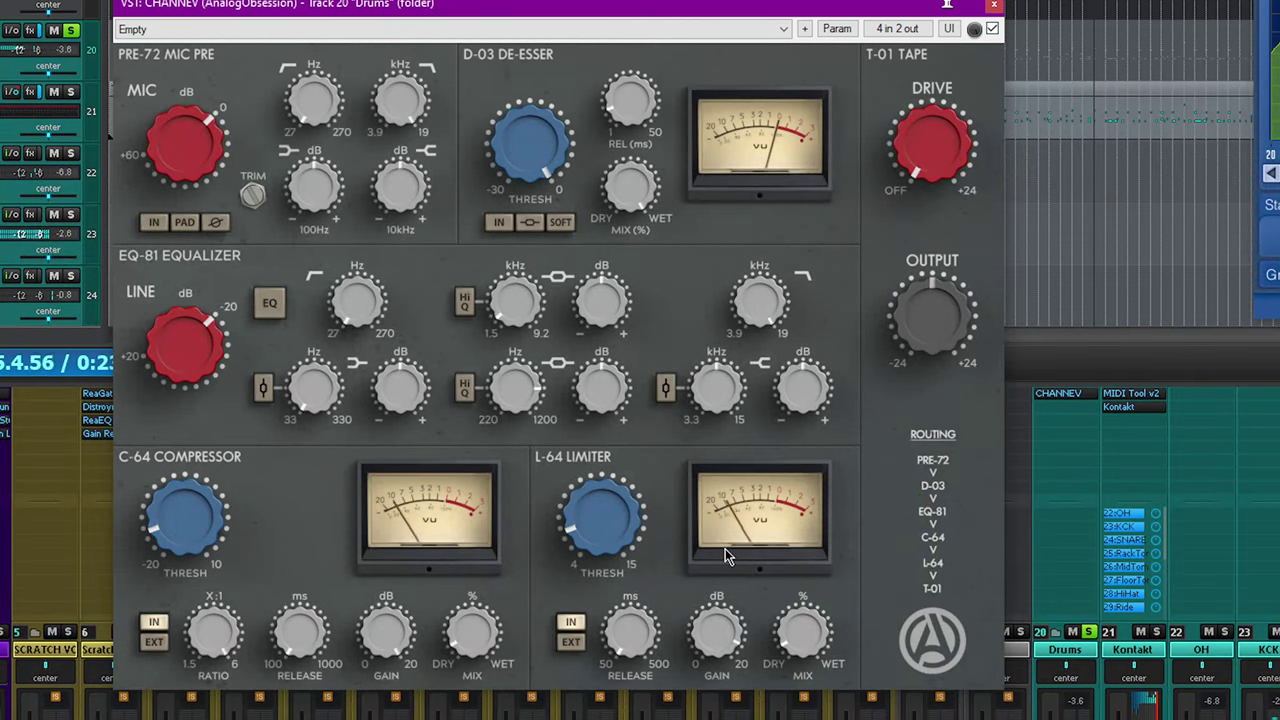
Return the L-64 and C-64 thresholds to their maximums, reset the L-64's gain, and disable both modules
mouse_move(795, 652)
mouse_move(730, 645)
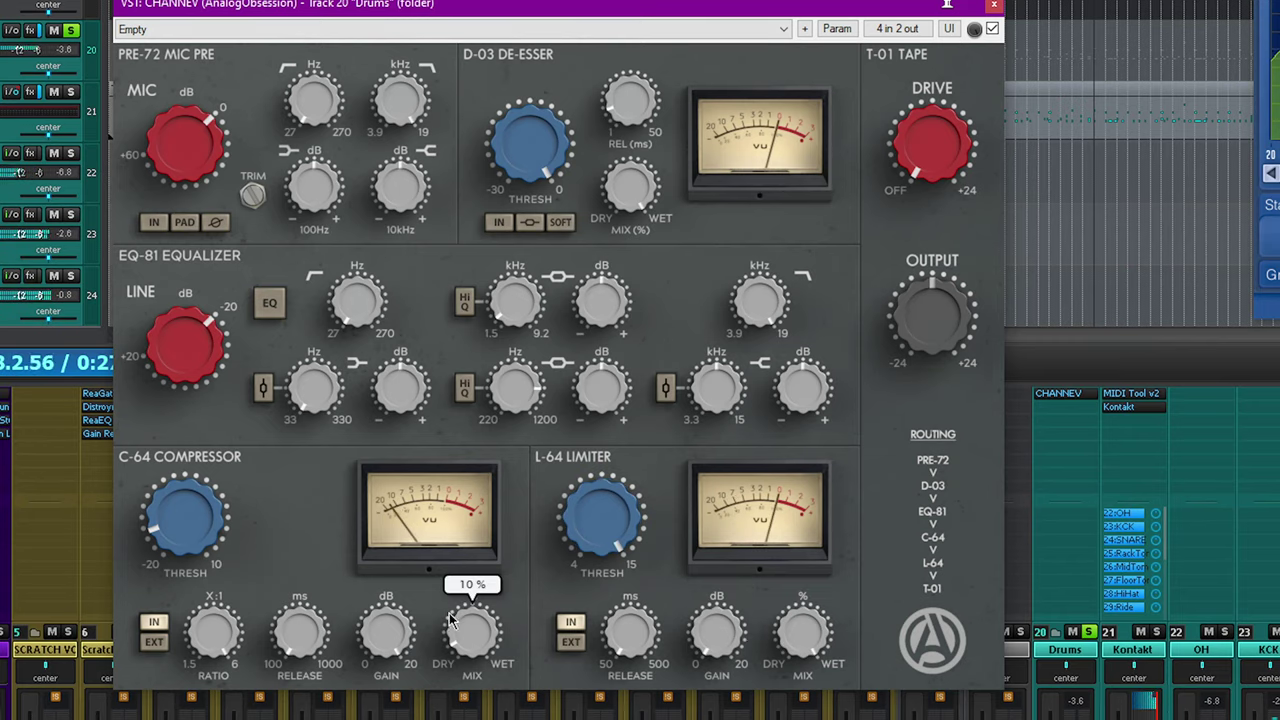
mouse_move(172, 528)
left_click_drag(172, 528, 168, 566)
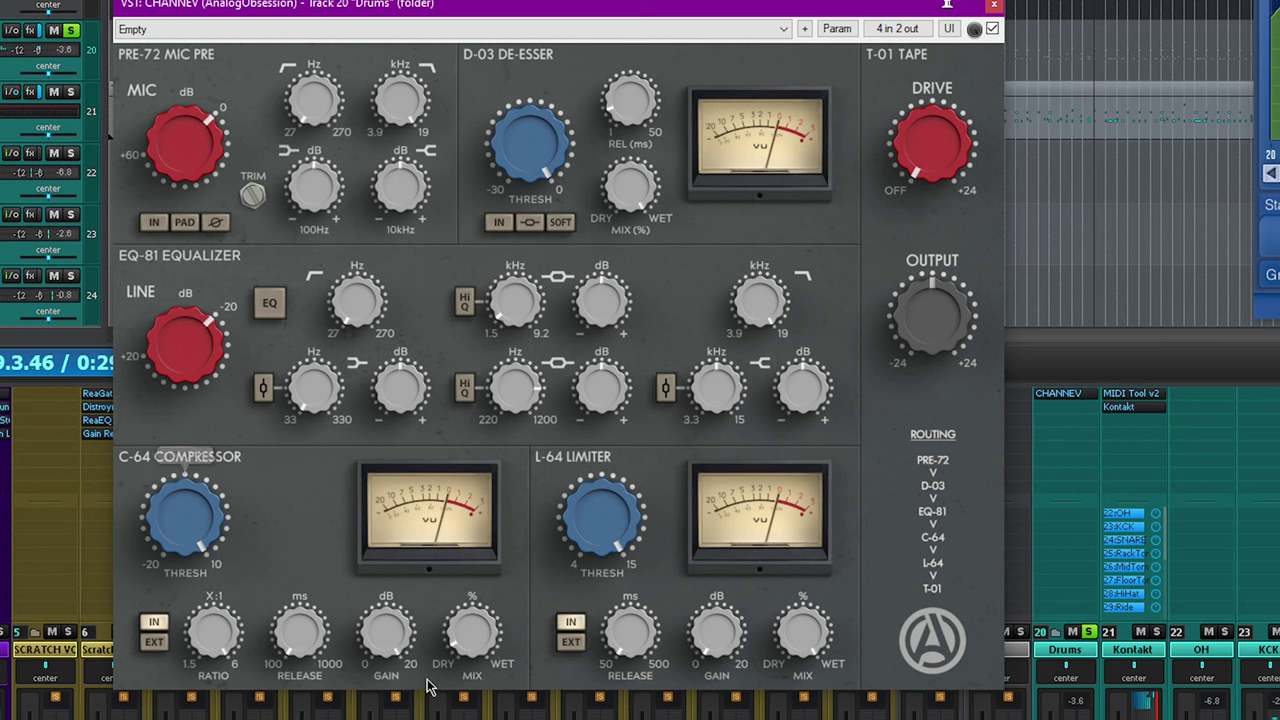
mouse_move(514, 300)
mouse_move(928, 158)
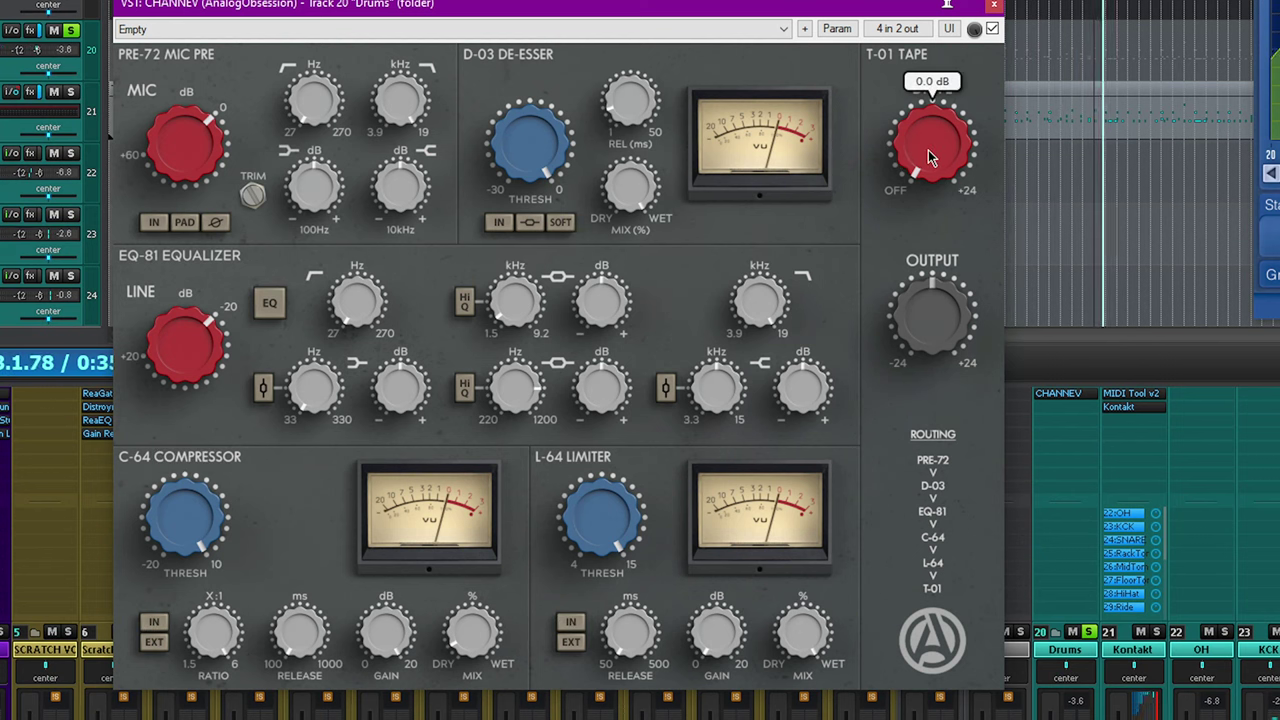
Try the T-01 tape drive at 24.0 dB and 20.1 dB, raising the output level
left_click_drag(928, 158, 928, 90)
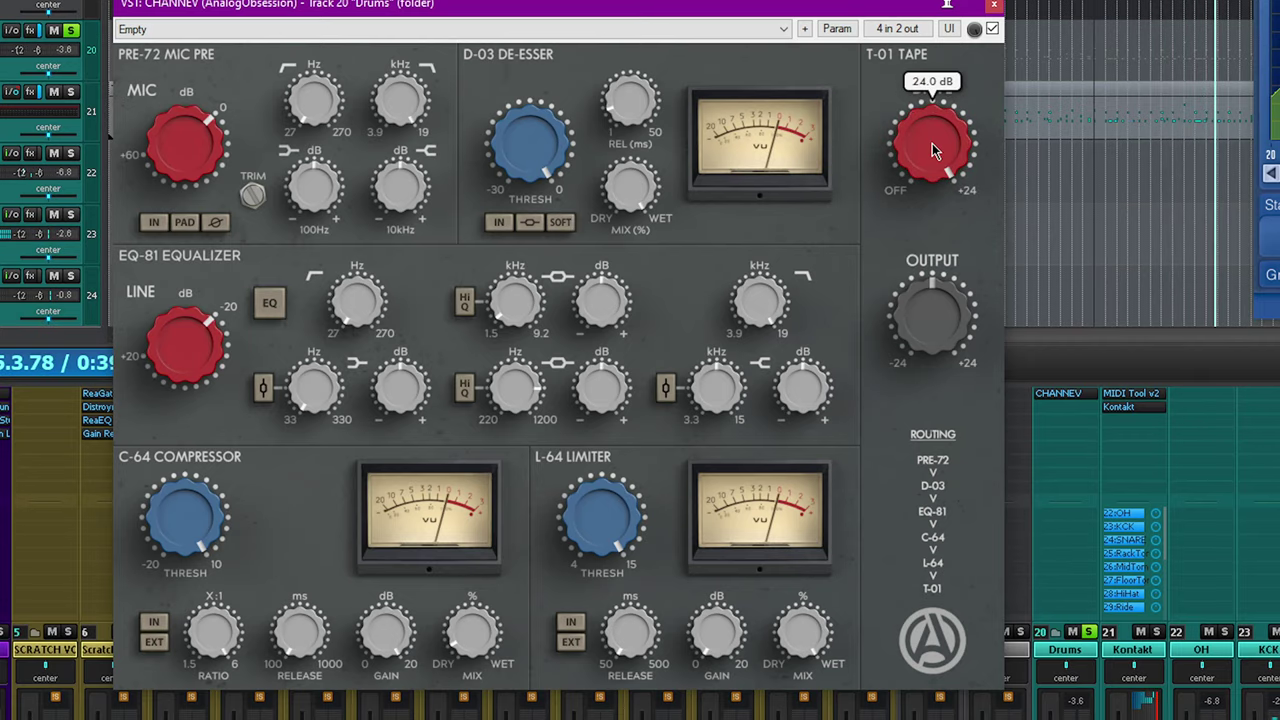
mouse_move(948, 183)
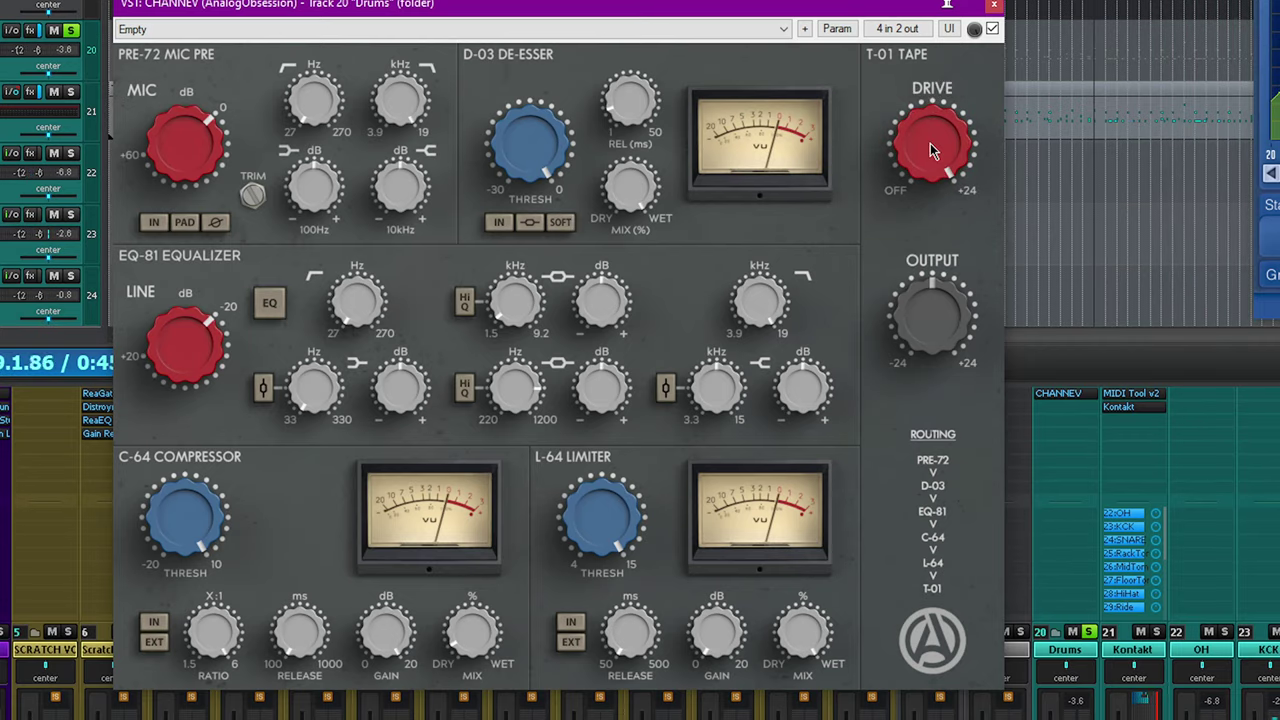
mouse_move(920, 157)
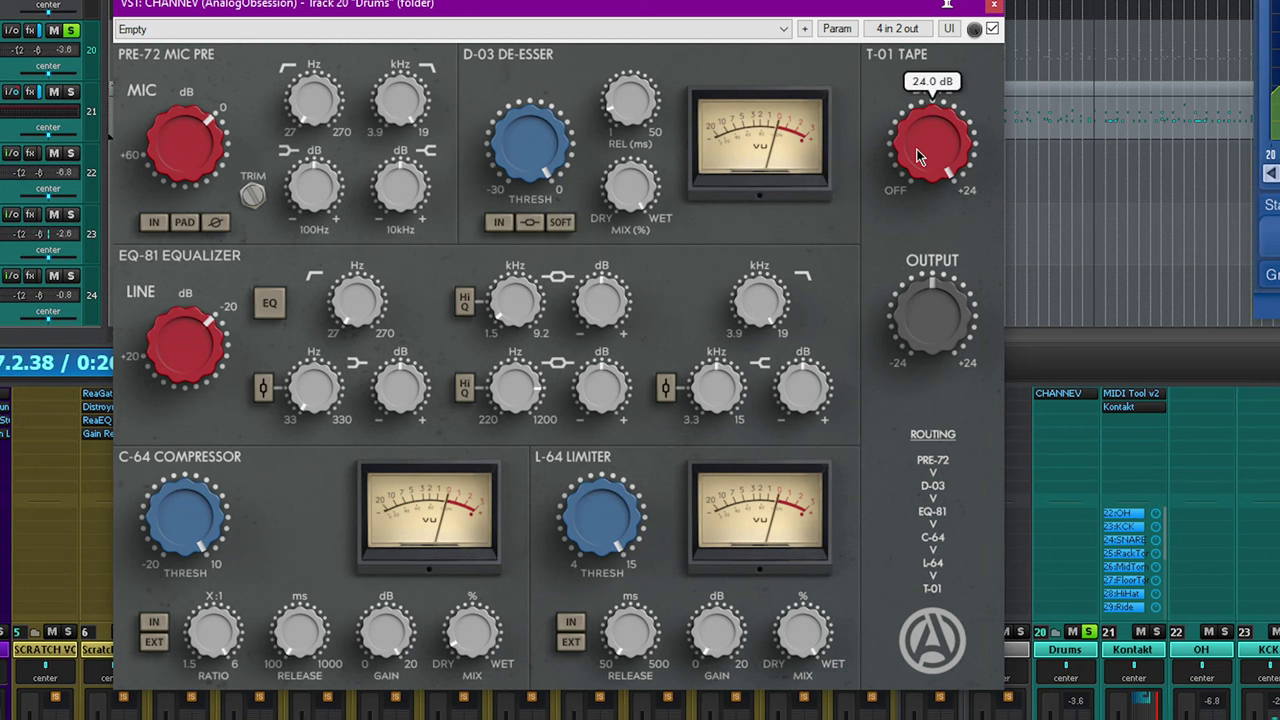
mouse_move(937, 322)
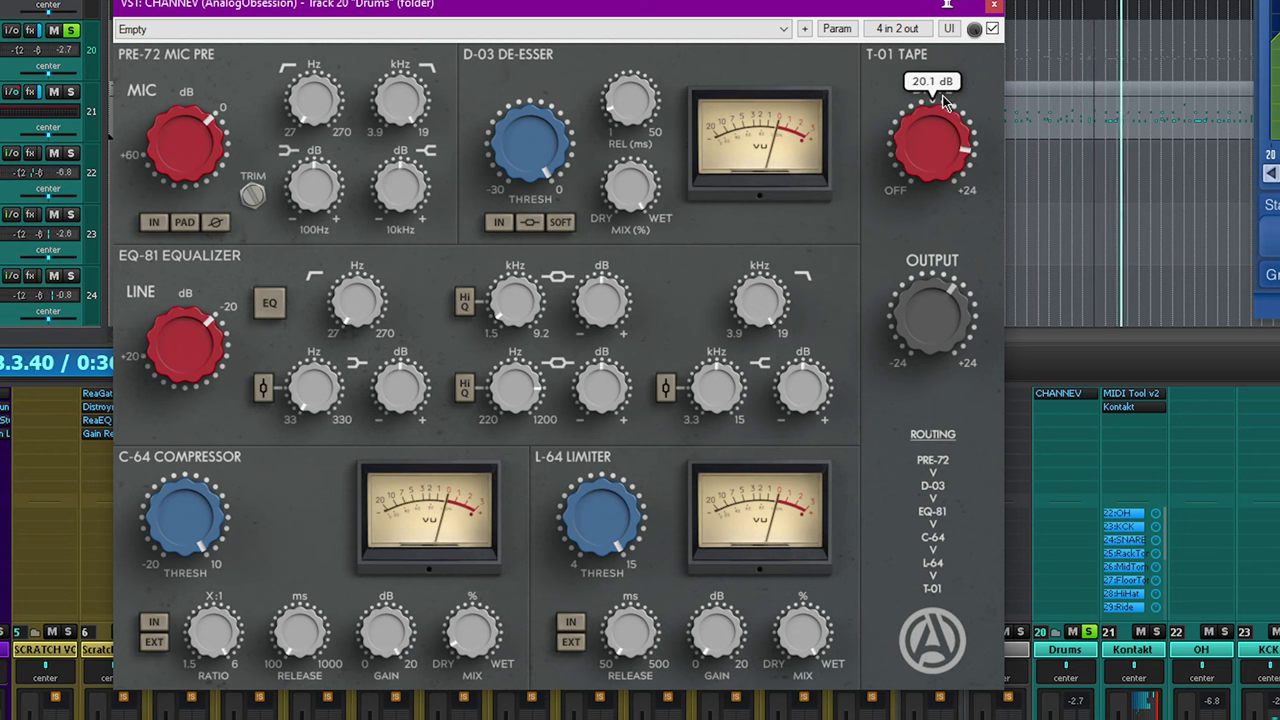
Reset the output to 0.0 dB with the drive at 24.0 dB and lower the Drums track volume to -29.0 dB
left_click(1076, 702)
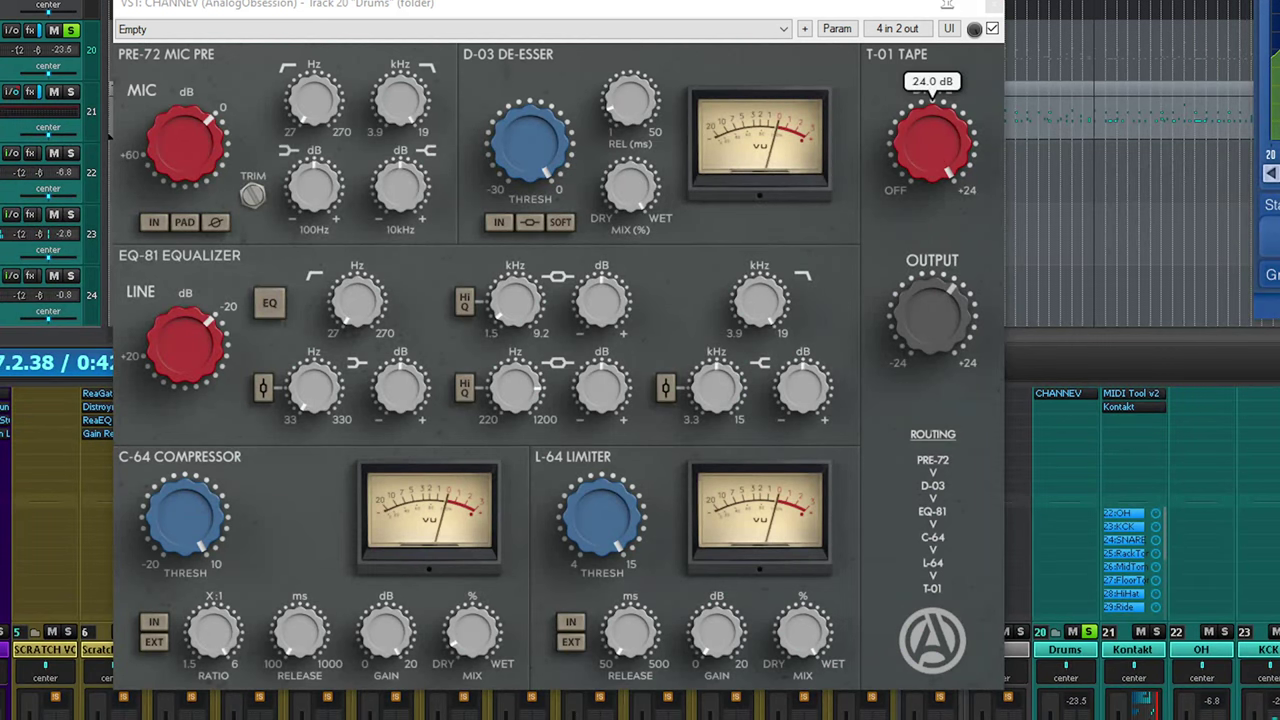
left_click(930, 330)
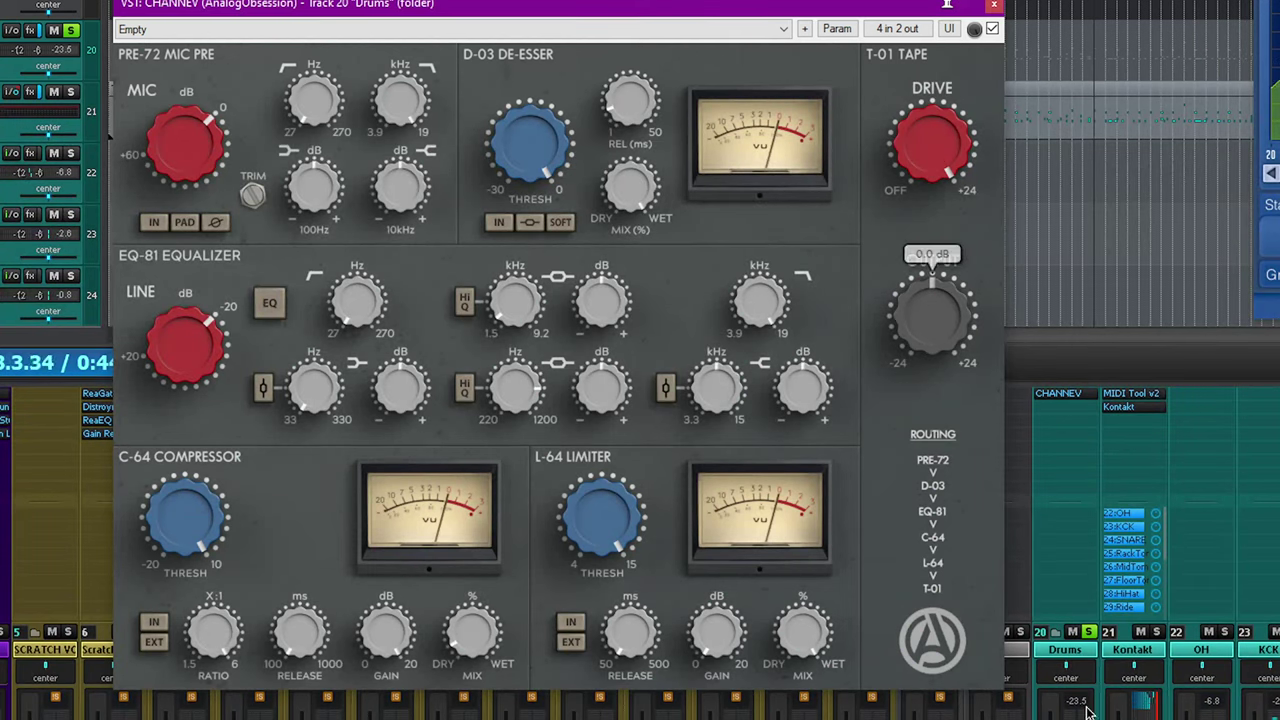
left_click_drag(1088, 712, 1088, 718)
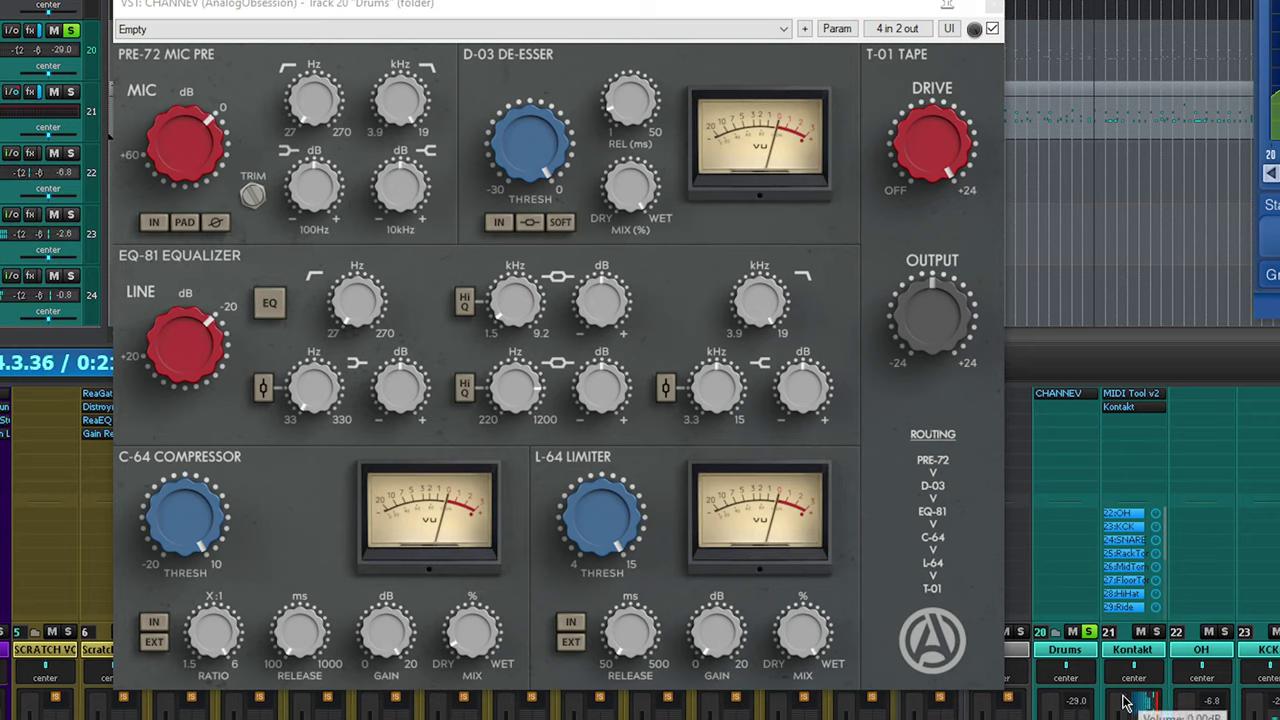
mouse_move(900, 345)
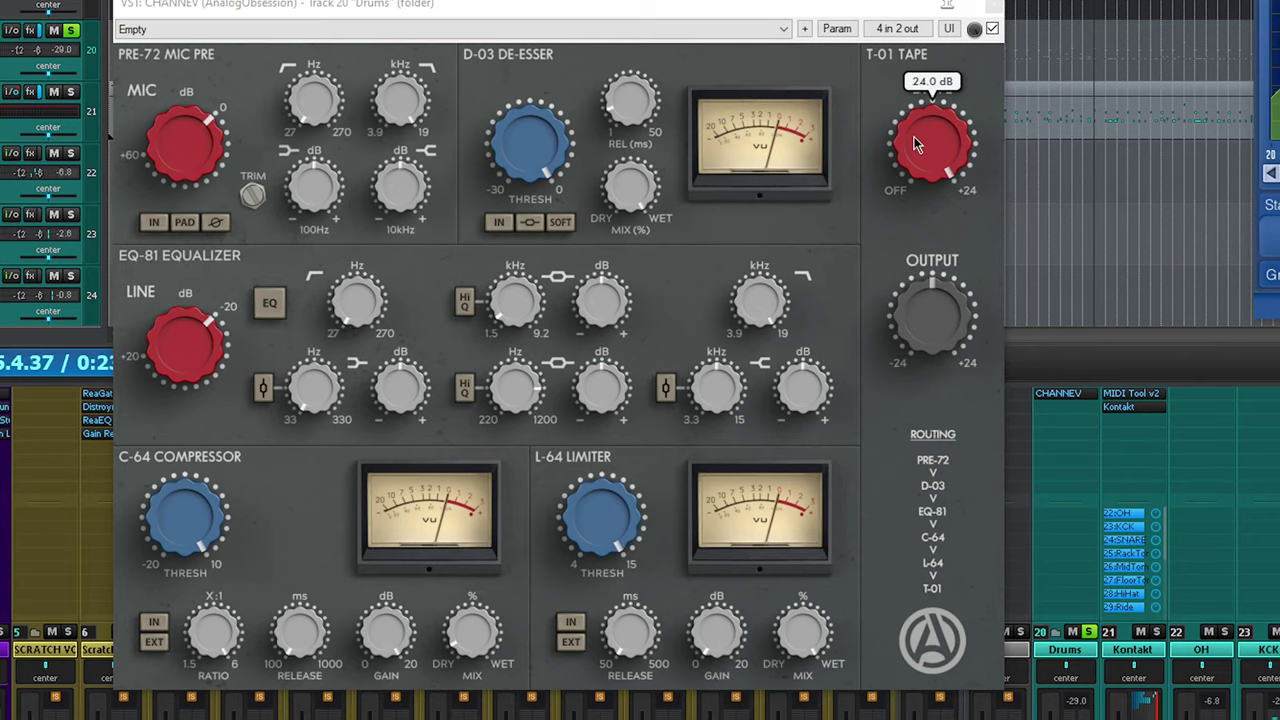
mouse_move(935, 290)
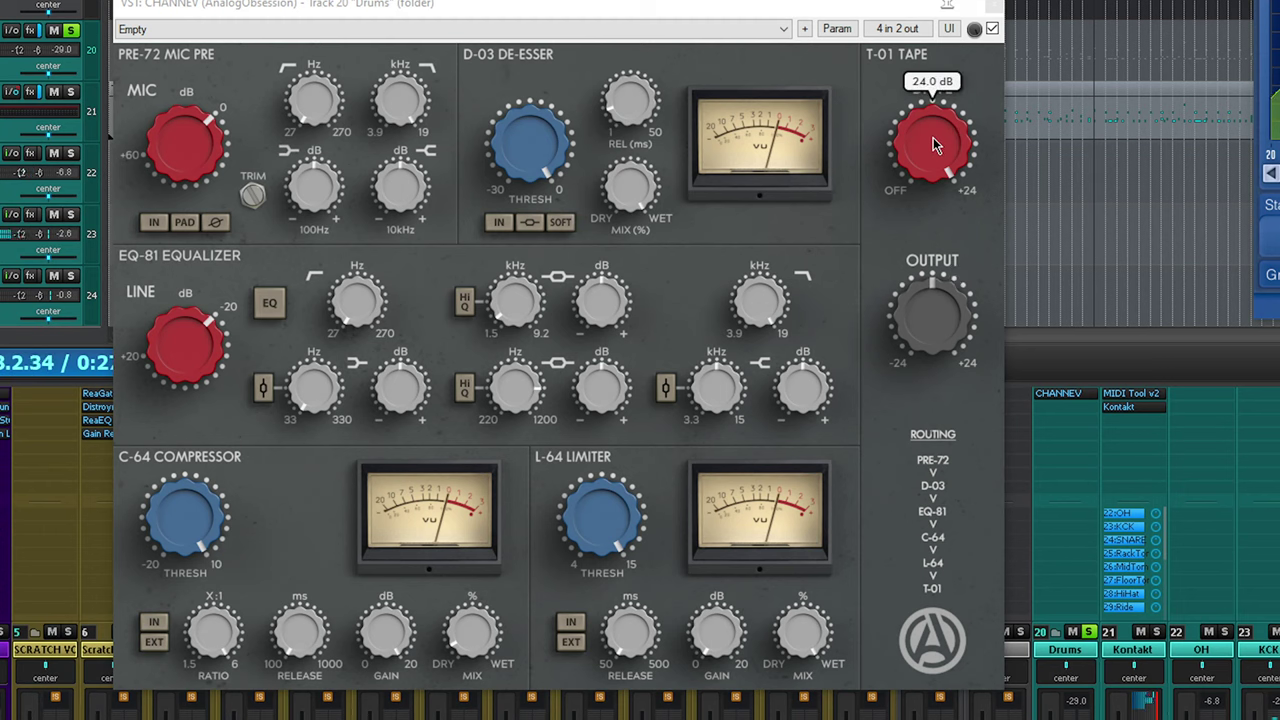
mouse_move(918, 321)
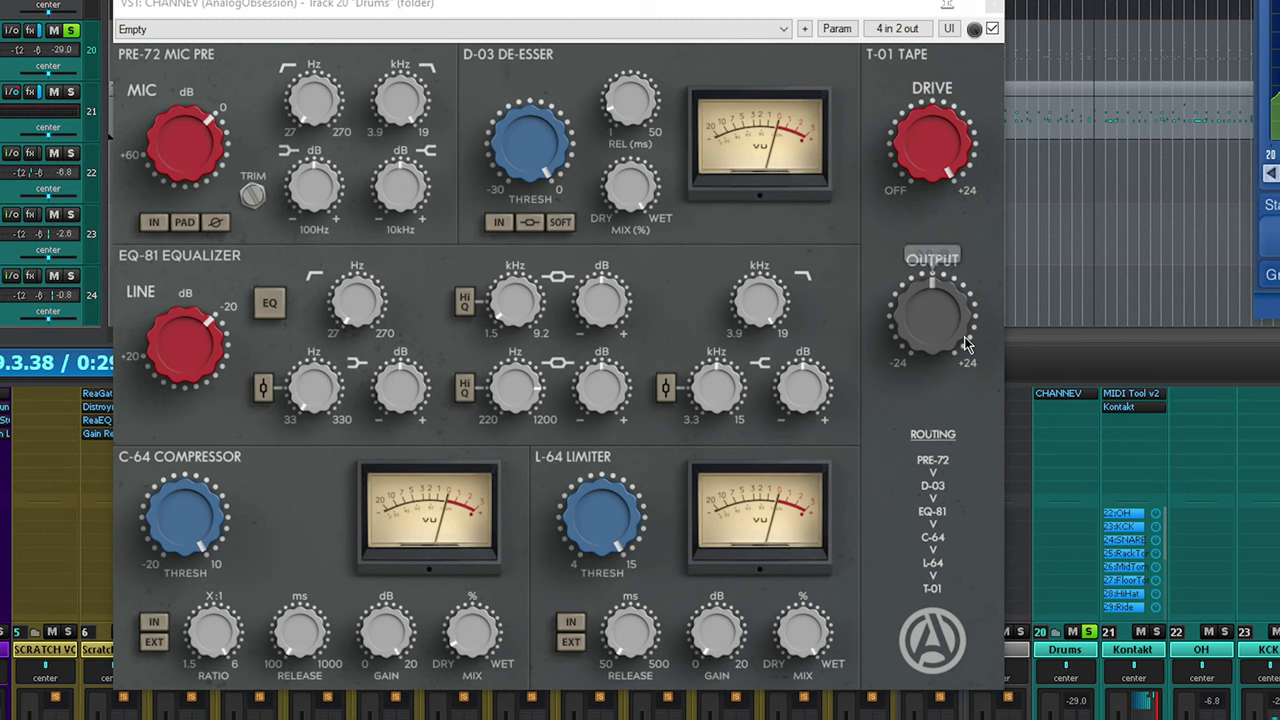
Vary the plug-in's output and tape drive, finishing with a low drive and a slightly raised output
left_click_drag(930, 322, 920, 365)
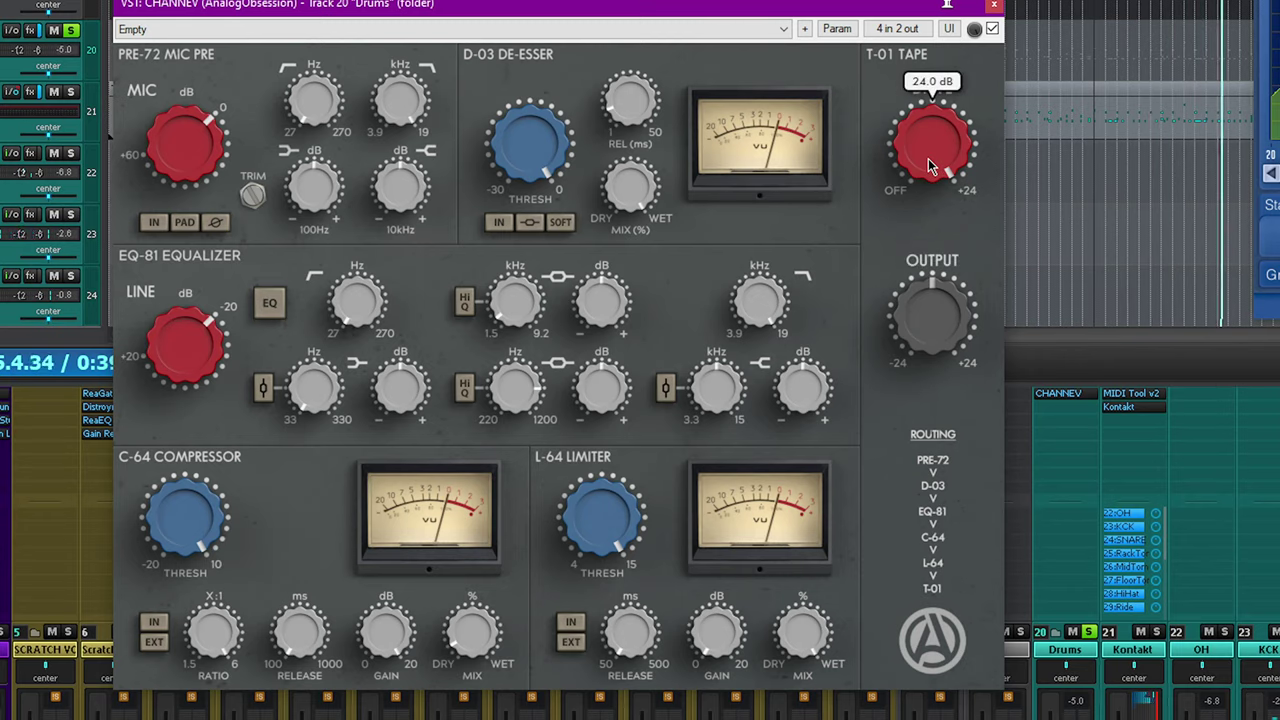
left_click_drag(928, 166, 960, 92)
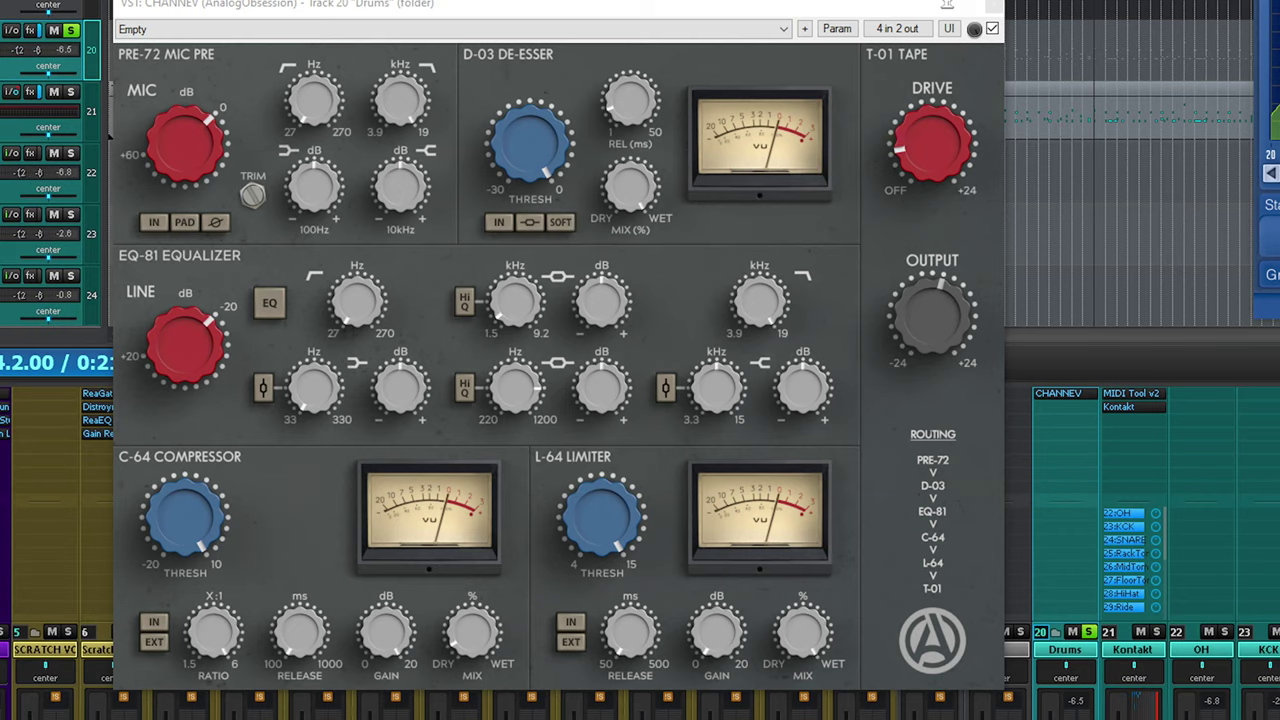
left_click(910, 510)
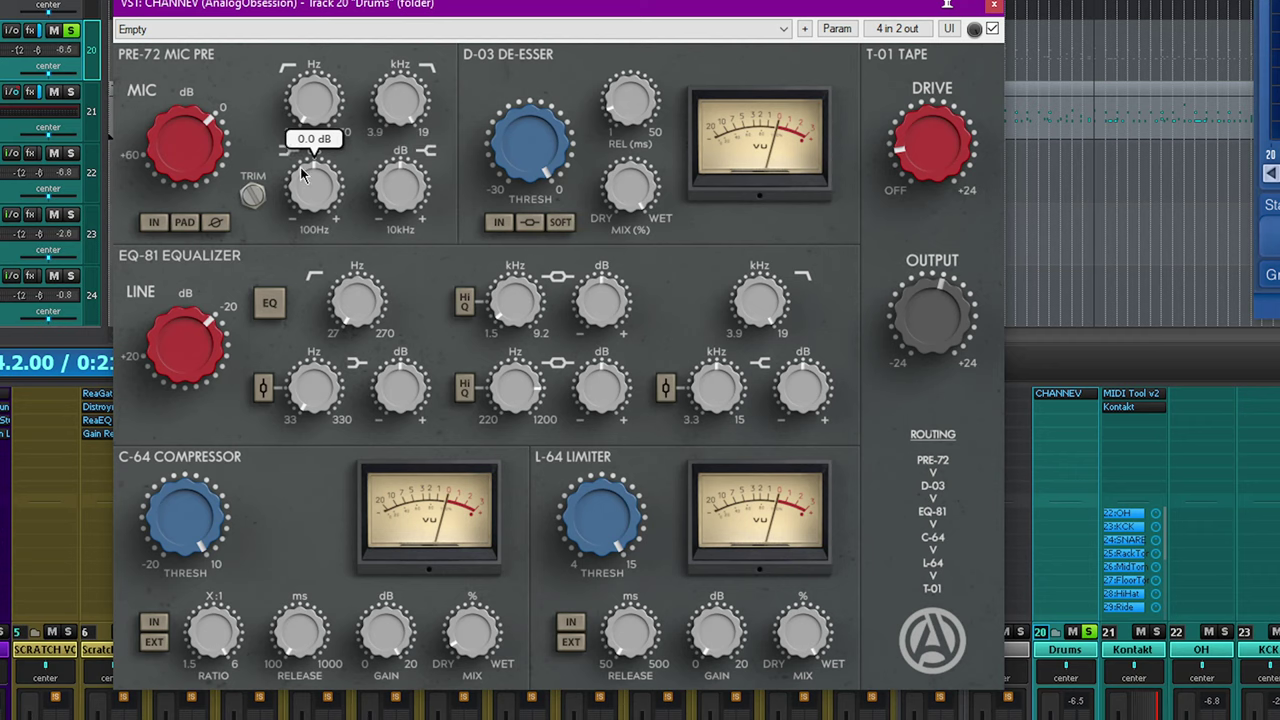
Open the performance meter, select the Drums track and sort the tracks by CPU use
left_click(0, 0)
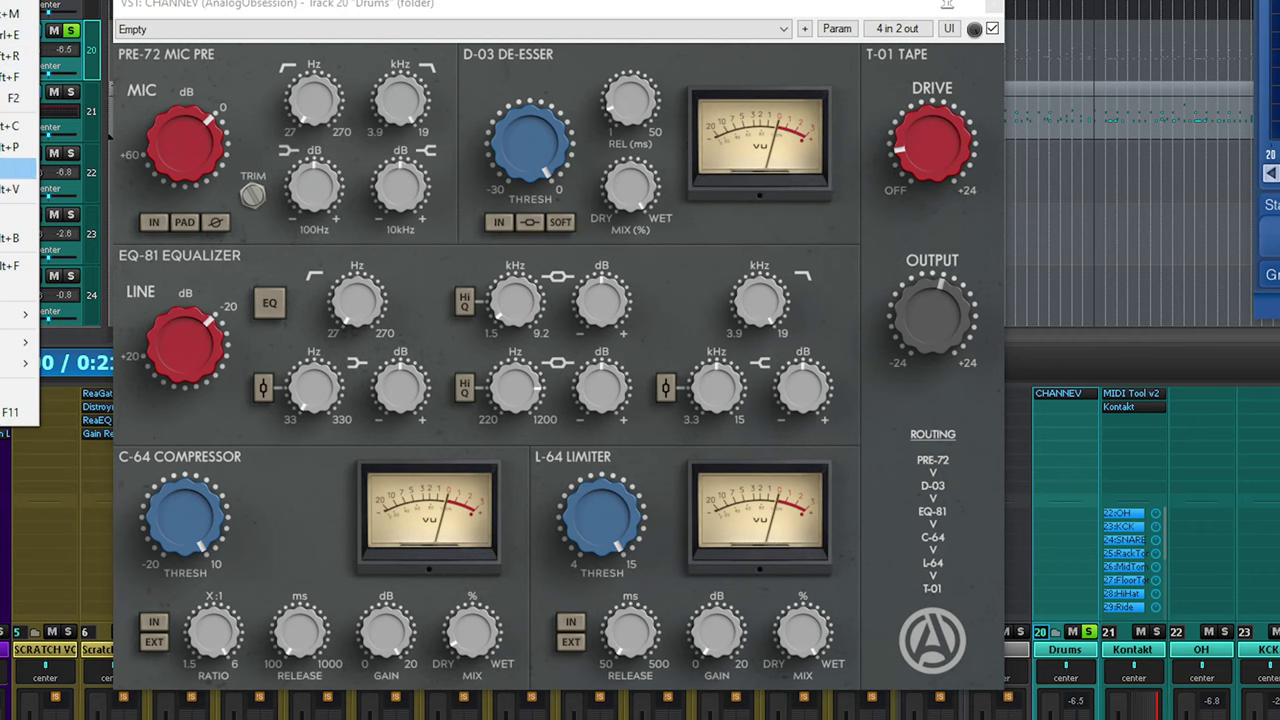
left_click(20, 170)
left_click_drag(1143, 299, 0, 155)
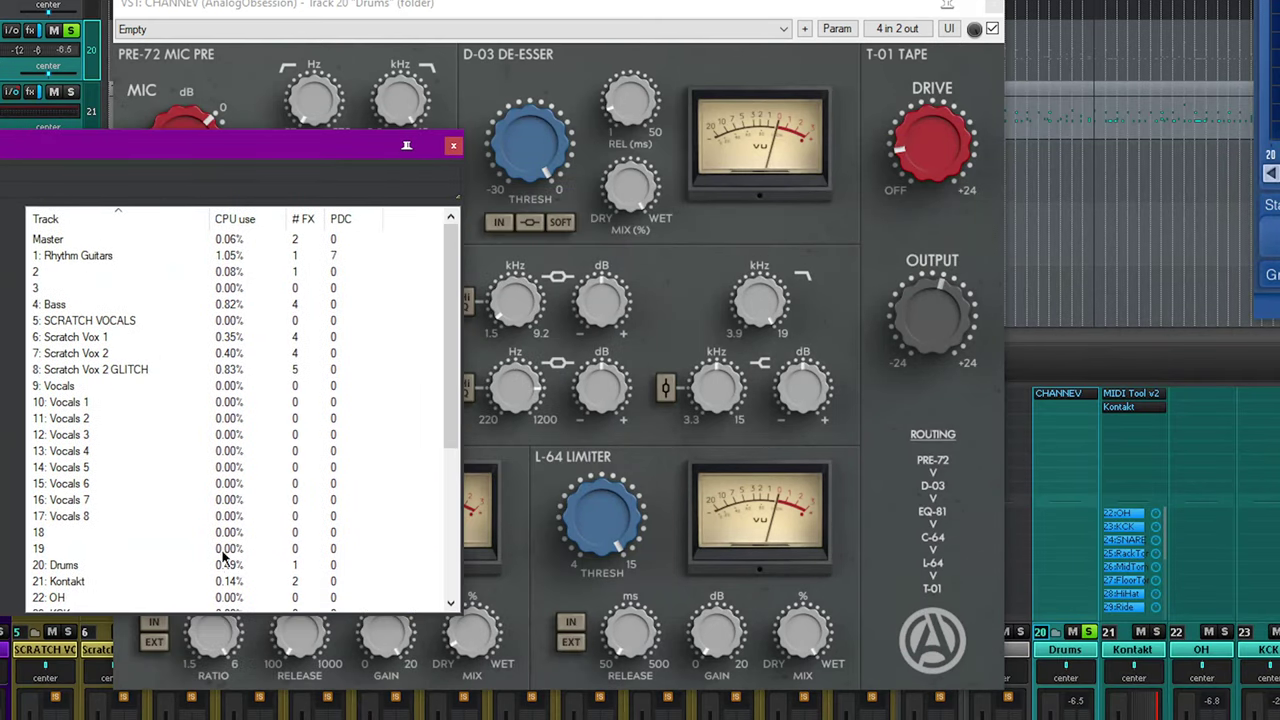
left_click(180, 566)
left_click(248, 220)
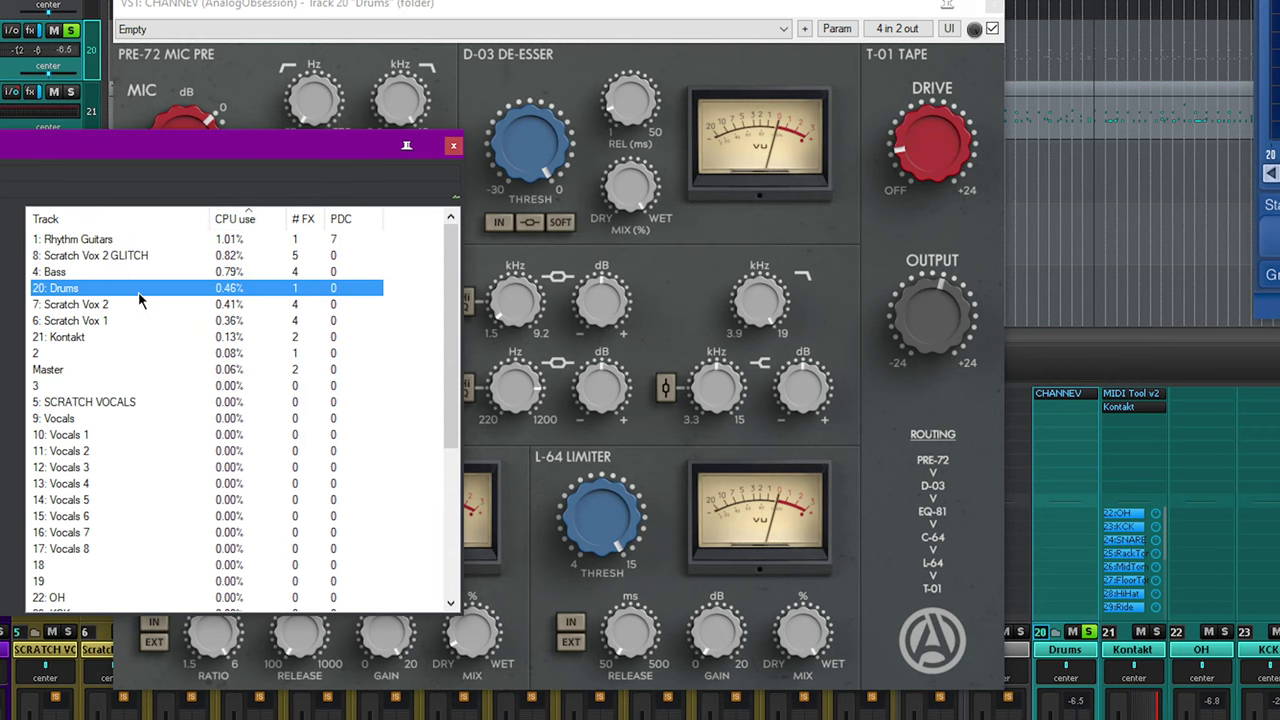
Bypass and re-enable CHANNEV on the Drums track to compare its CPU use
left_click(1058, 402, "shift")
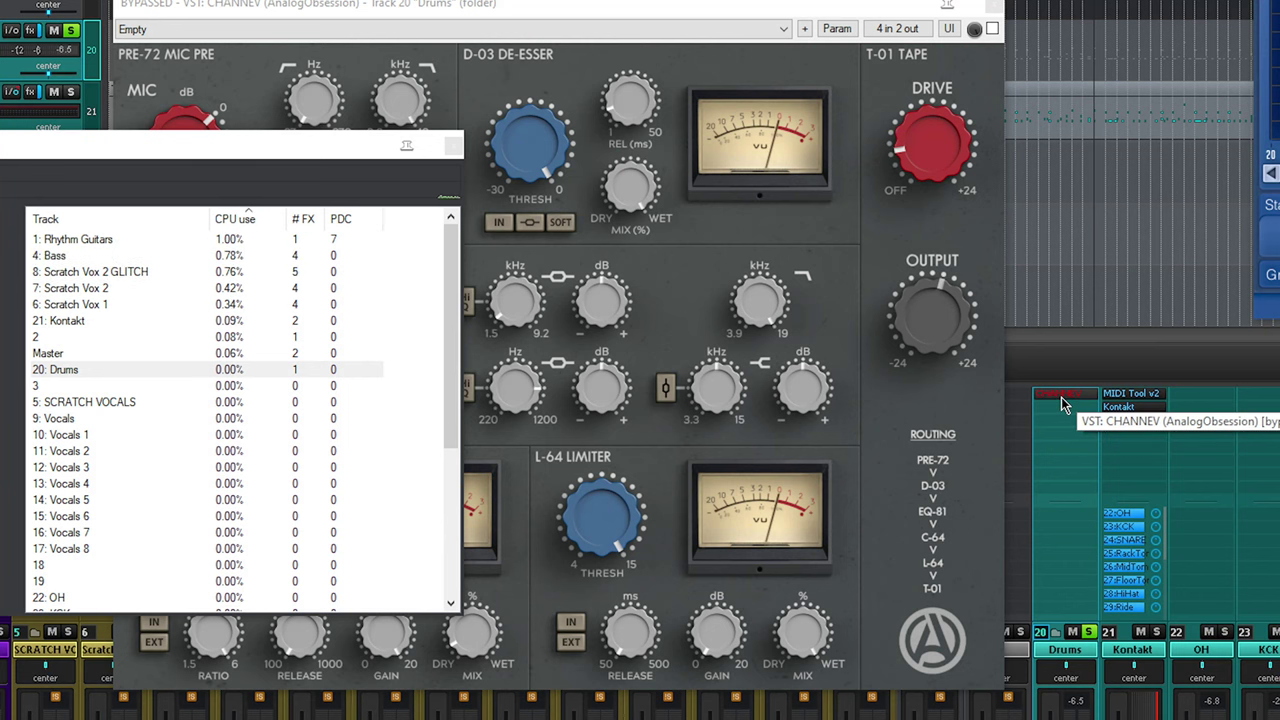
left_click(1061, 397)
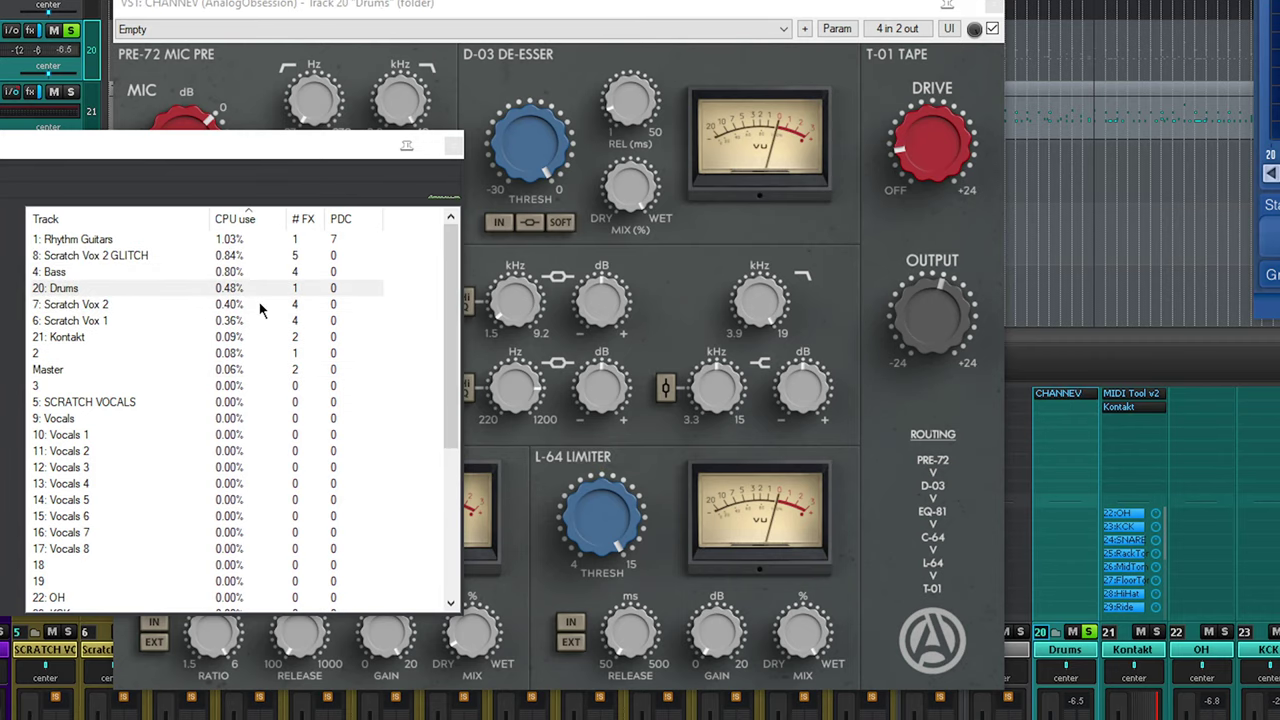
Move the CHANNEV window clear of the CPU readings and enable the PRE-72, D-03, EQ-81, C-64 and L-64 modules
left_click_drag(397, 9, 639, 17)
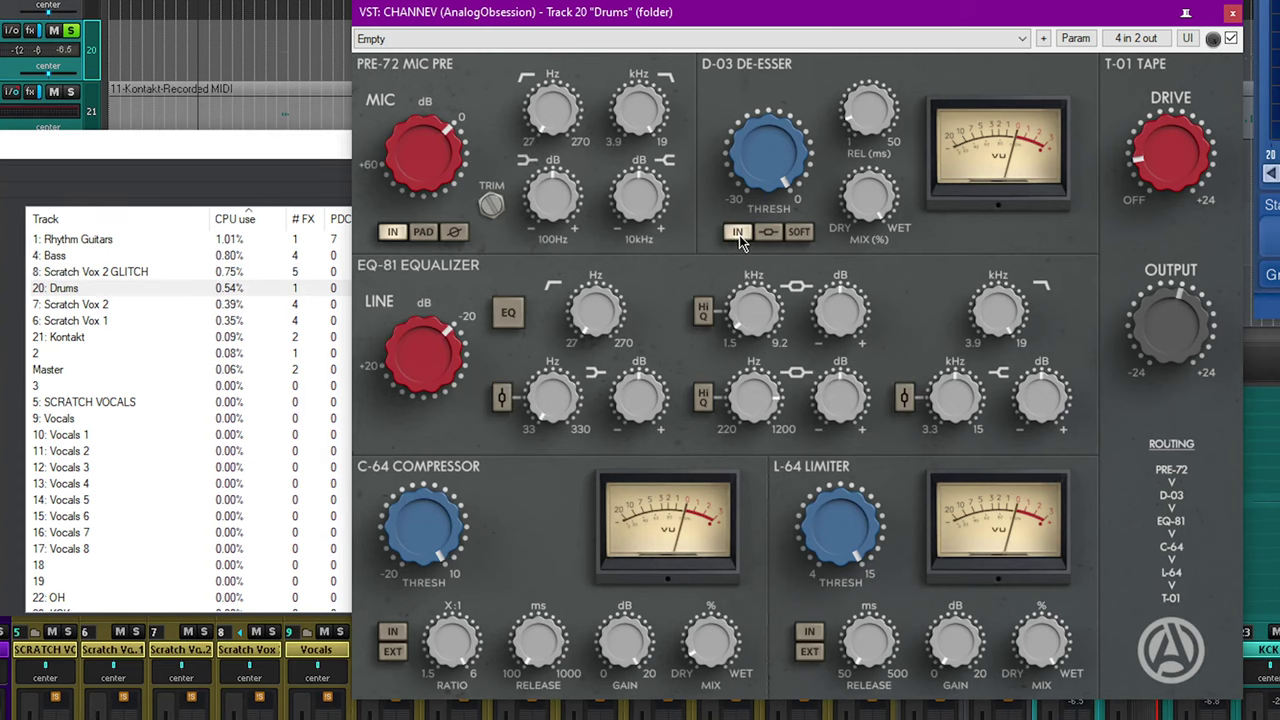
left_click(509, 316)
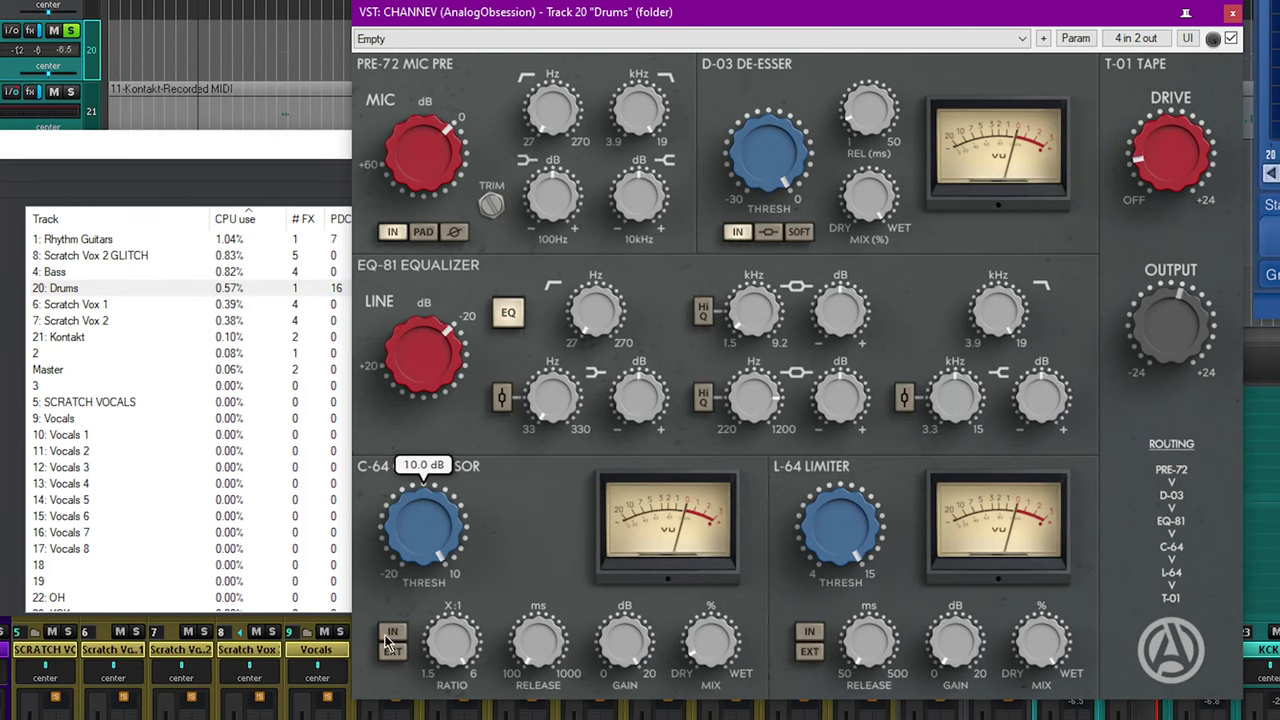
left_click(806, 634)
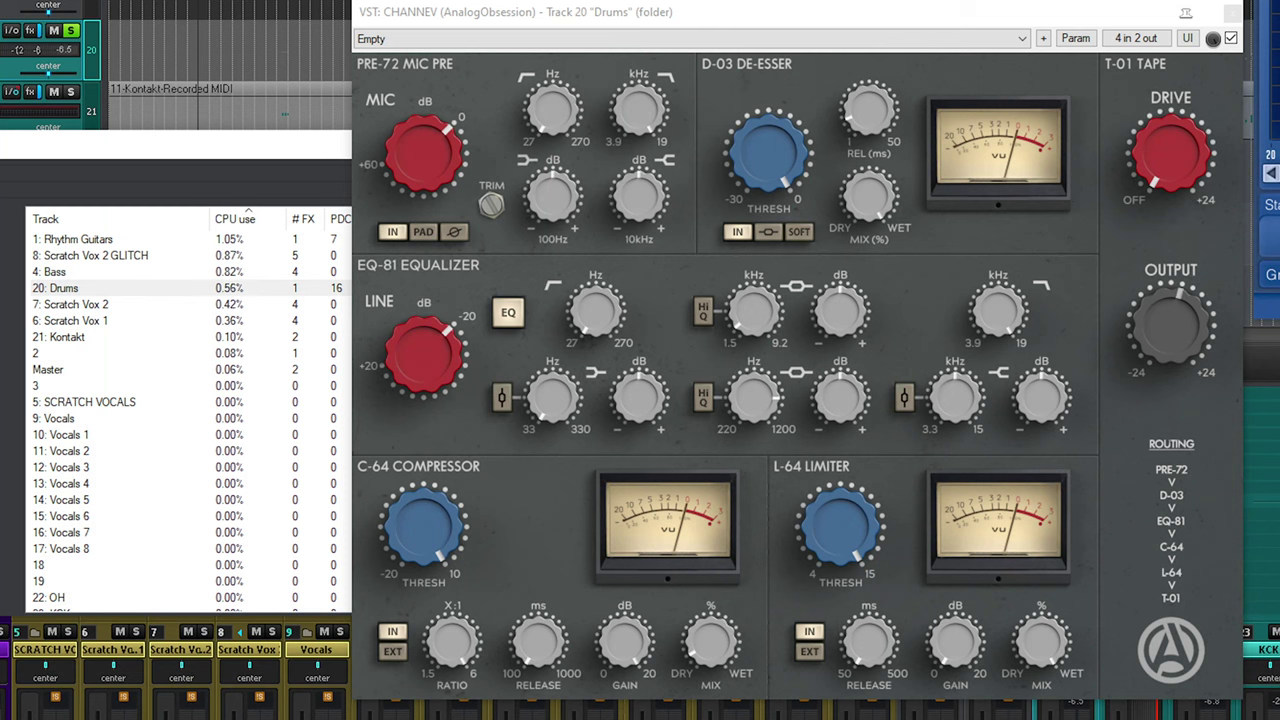
Adjust knobs in the EQ-81 section, set the T-01 tape drive to about 4.4 dB, and run playback to check the CPU use
left_click_drag(989, 315, 981, 357)
left_click_drag(583, 320, 595, 272)
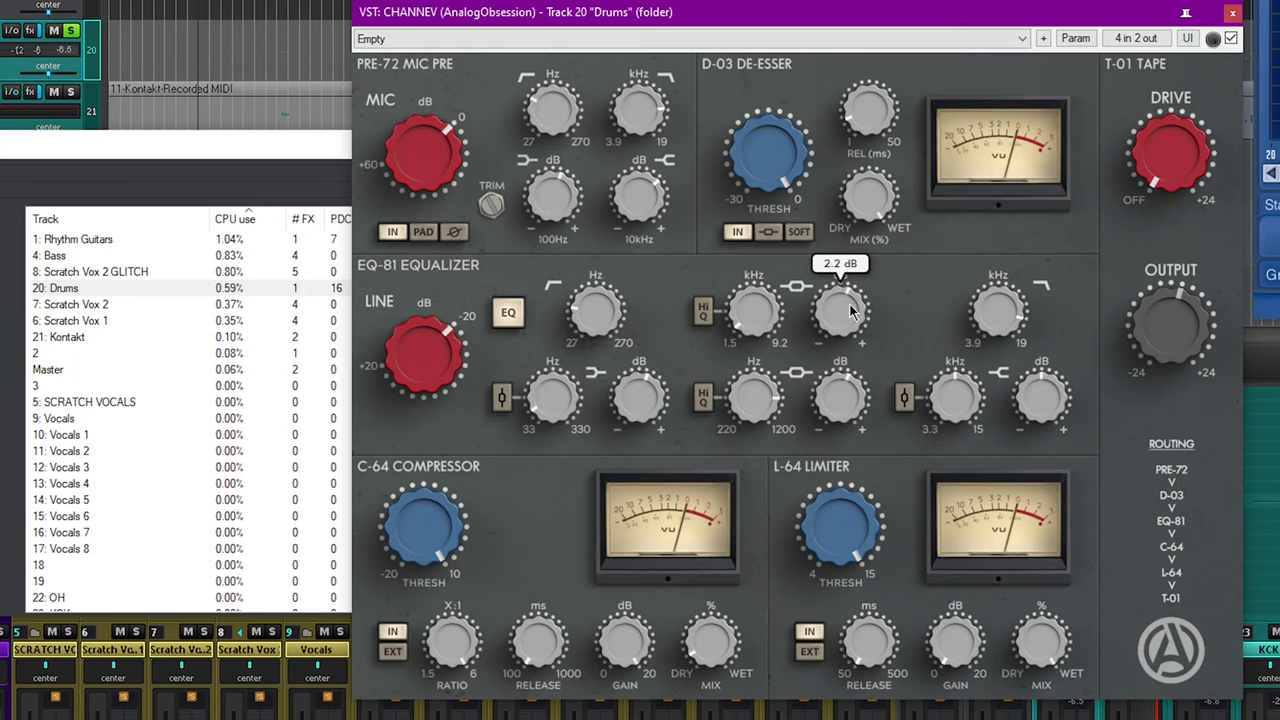
left_click_drag(1169, 141, 1177, 73)
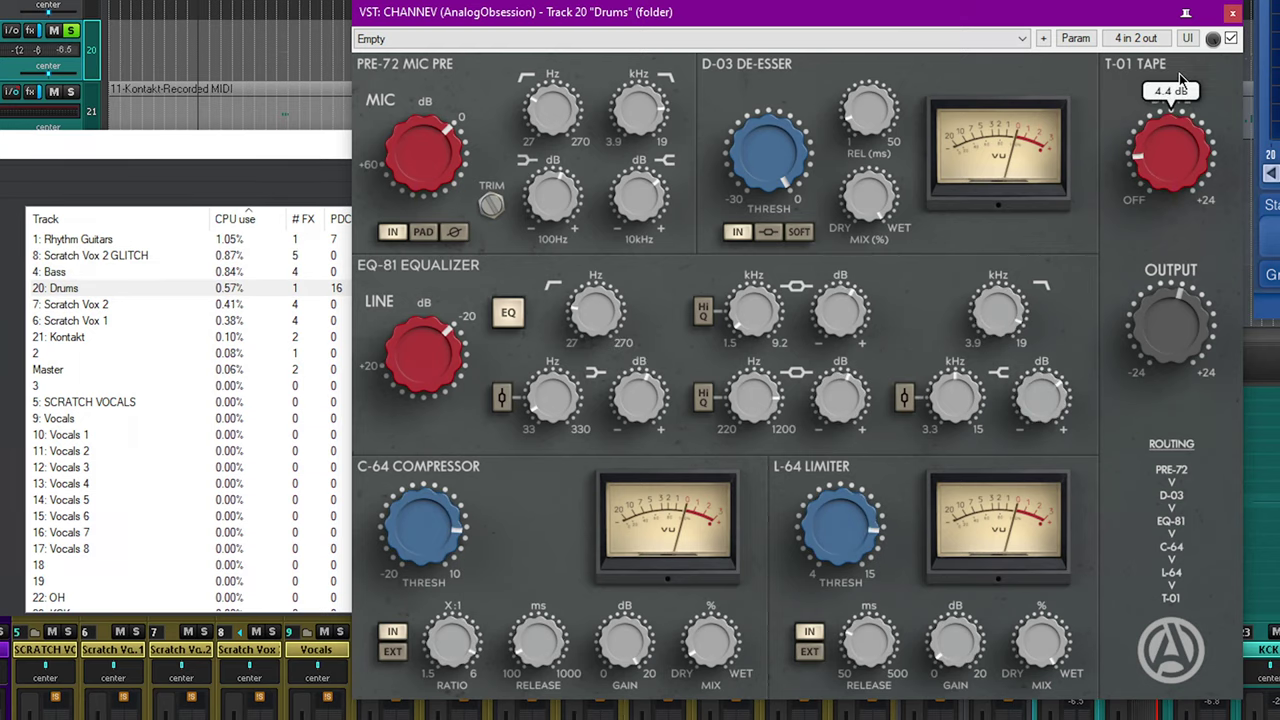
left_click(1142, 2)
key("space")
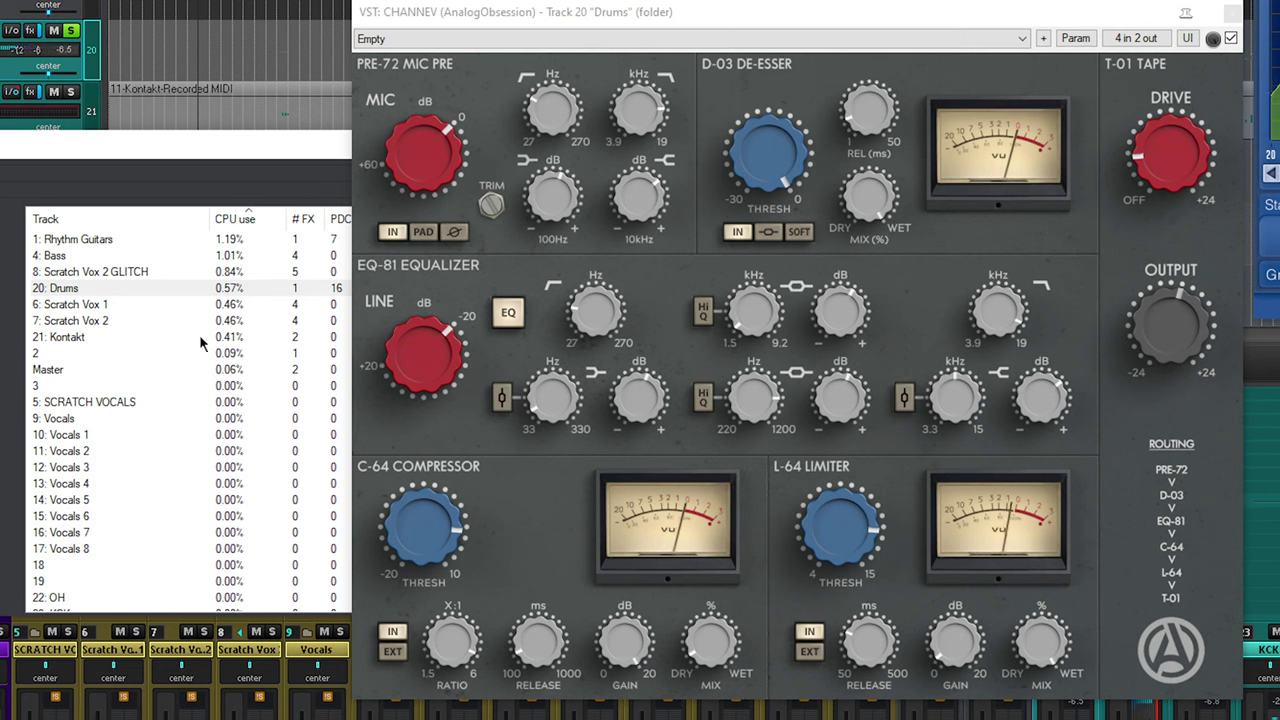
left_click_drag(1046, 401, 1031, 475)
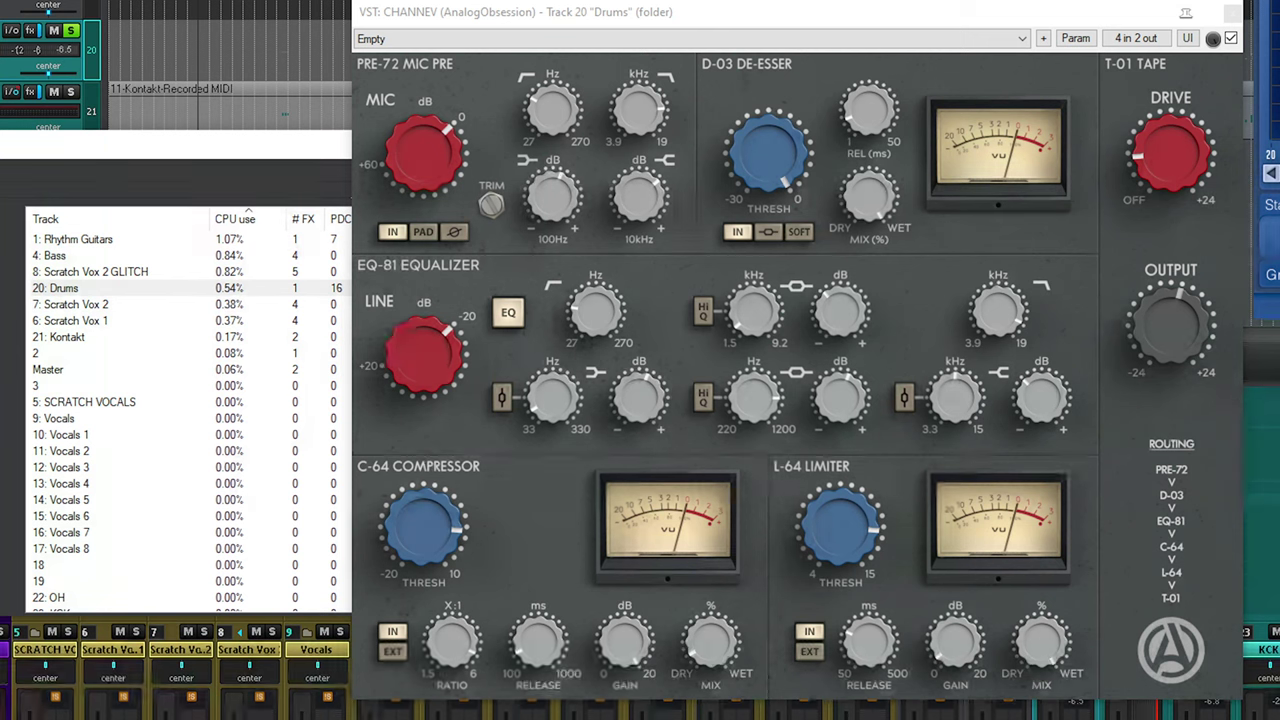
Shift the CHANNEV window slightly and close the performance meter
left_click(947, 22)
left_click_drag(947, 22, 930, 24)
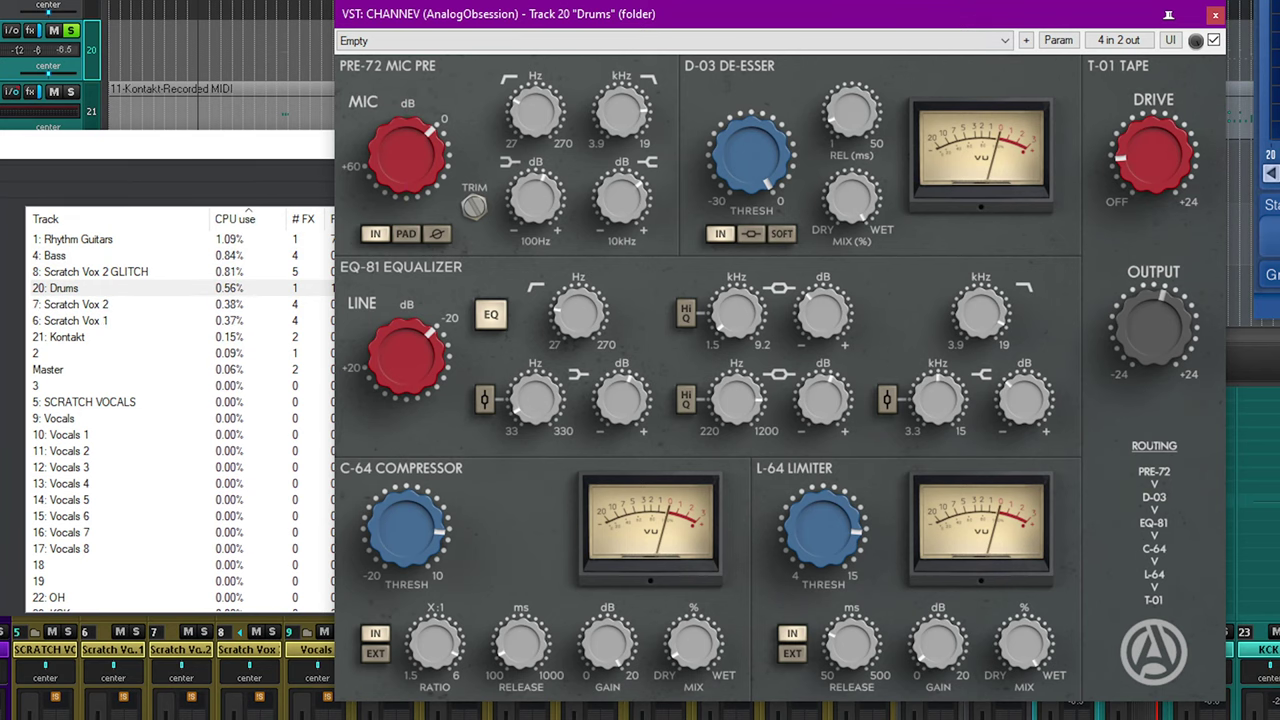
left_click(170, 146)
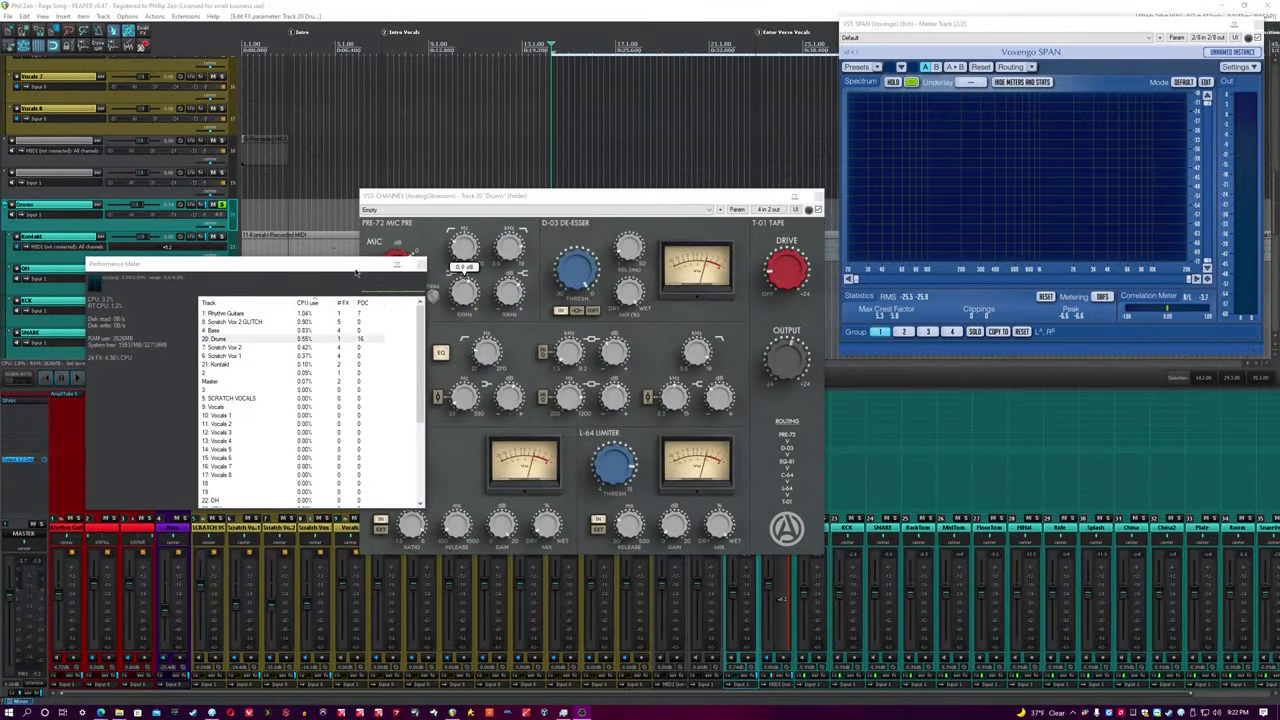
left_click_drag(355, 271, 341, 388)
left_click(406, 385)
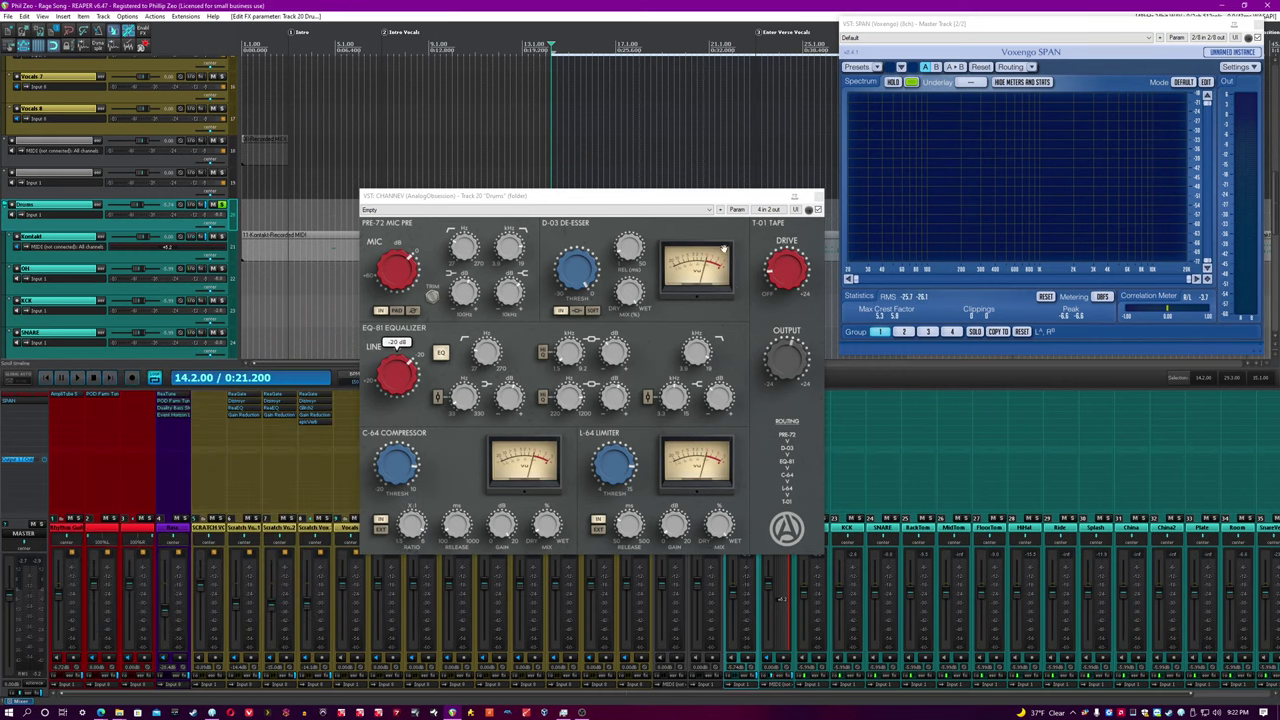
Move the Drums CHANNEV window over the mixer, close it and reopen it from the Drums track's insert
left_click_drag(702, 196, 526, 286)
left_click(738, 395)
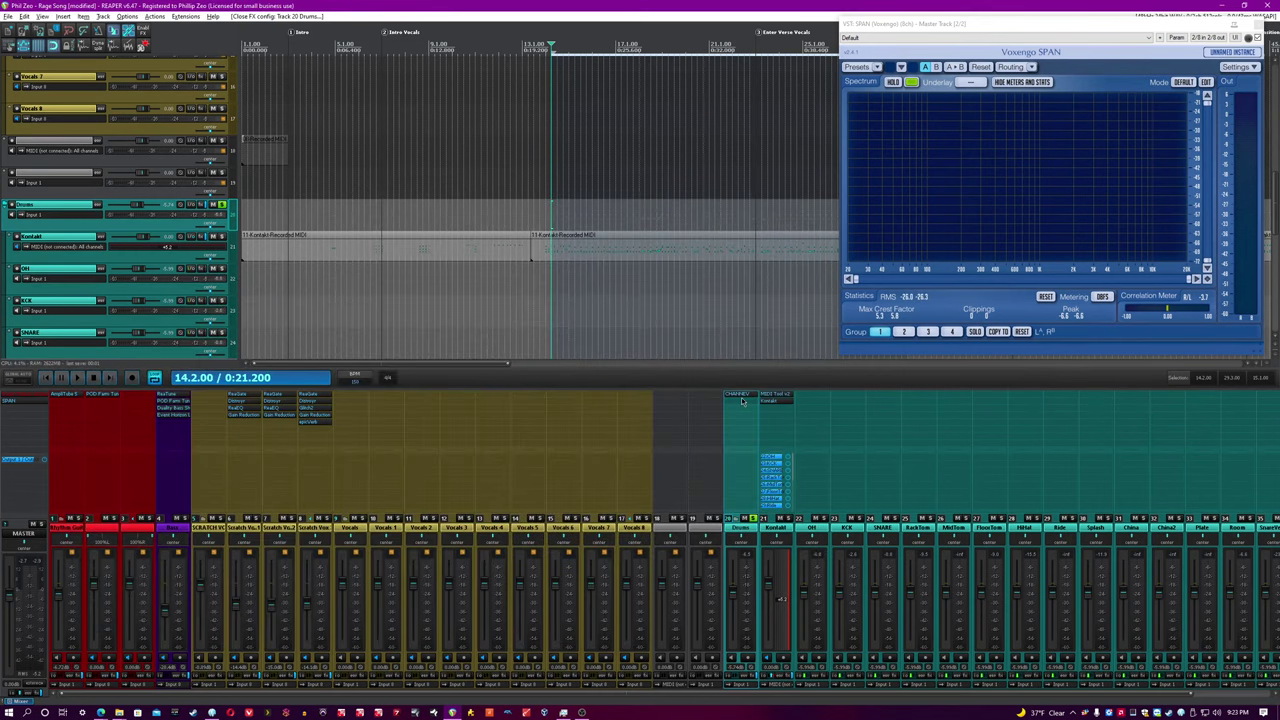
left_click(741, 400)
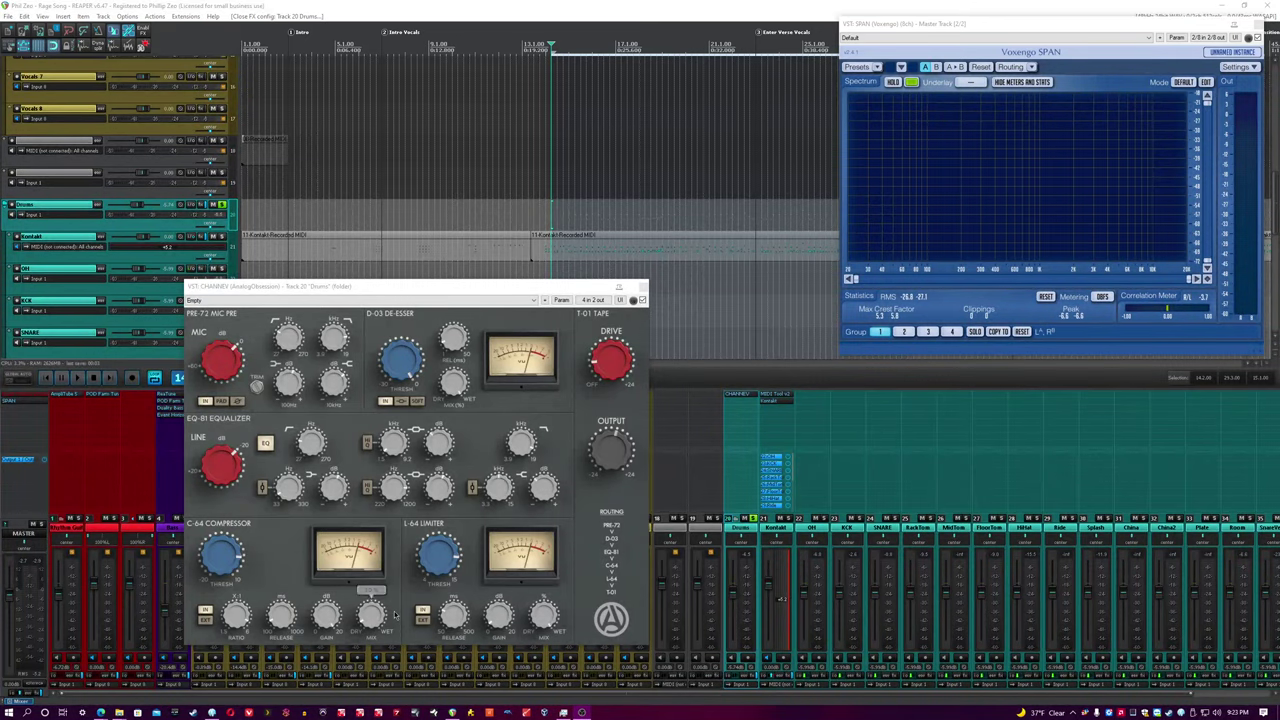
left_click(574, 5)
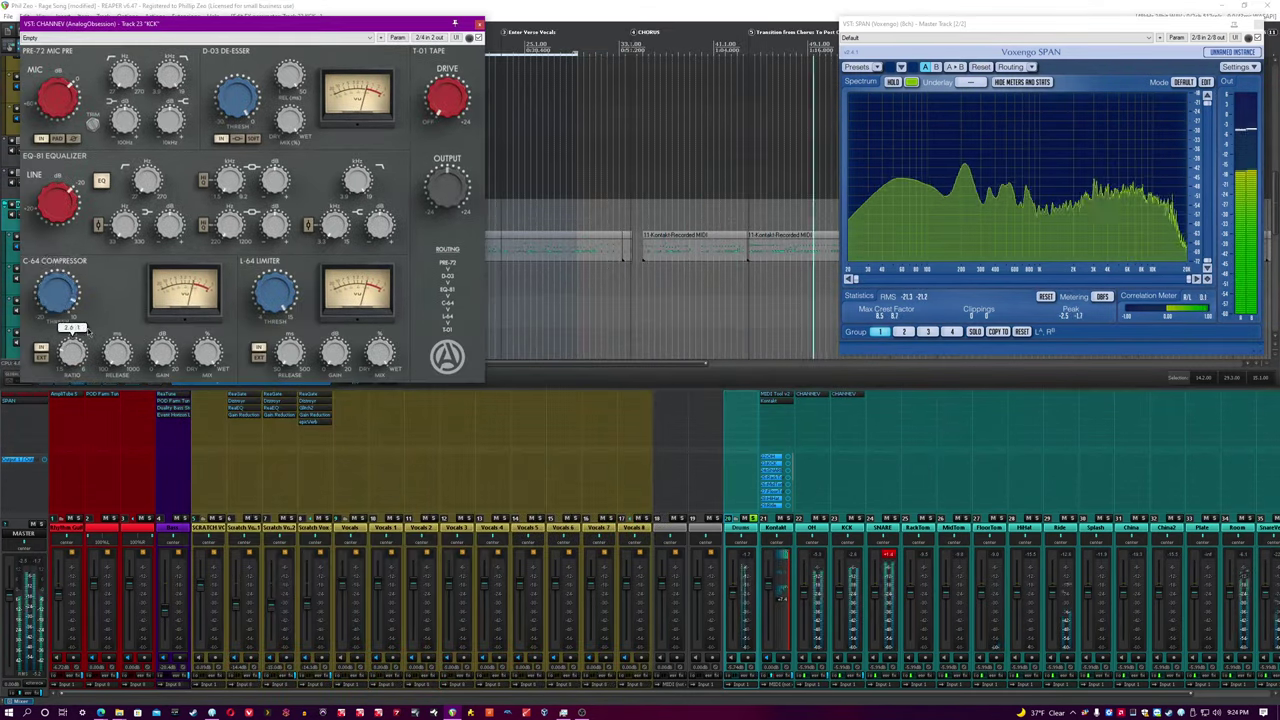
Raise the FX bus CHANNEV output to about 10.5 dB and lower the FX fader to about -14.7 dB
left_click(621, 171)
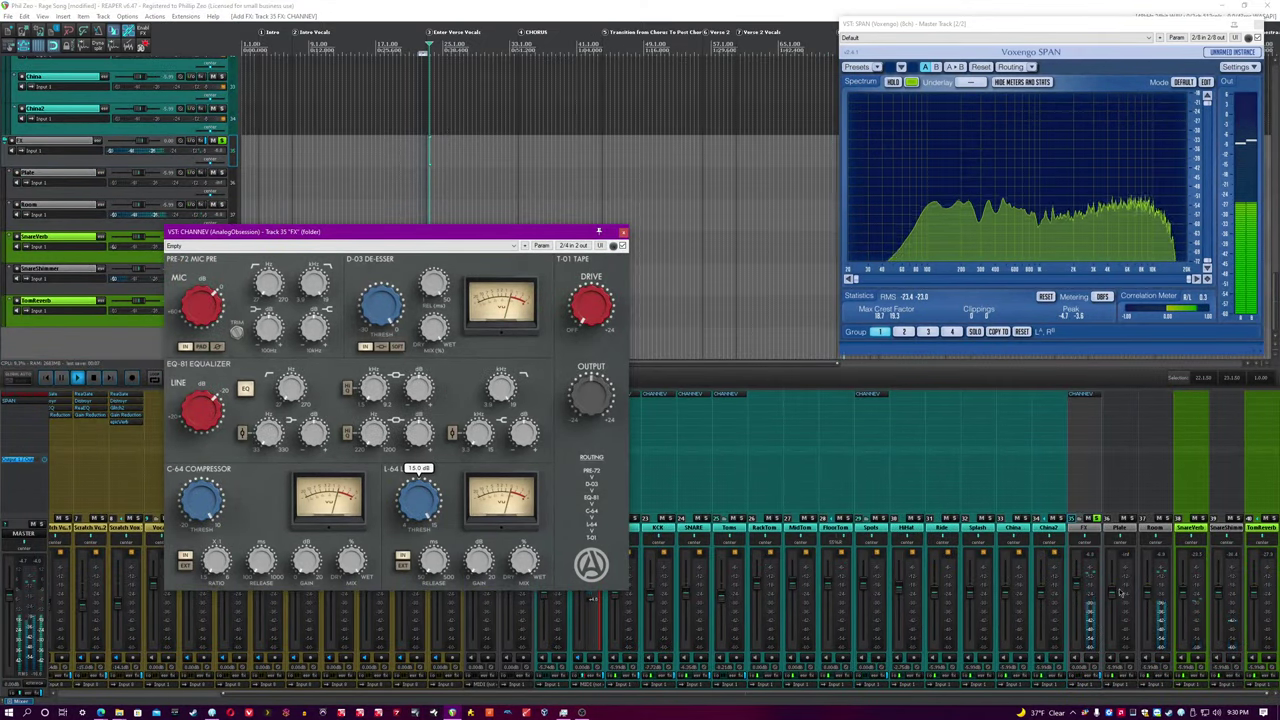
double_click(1148, 597)
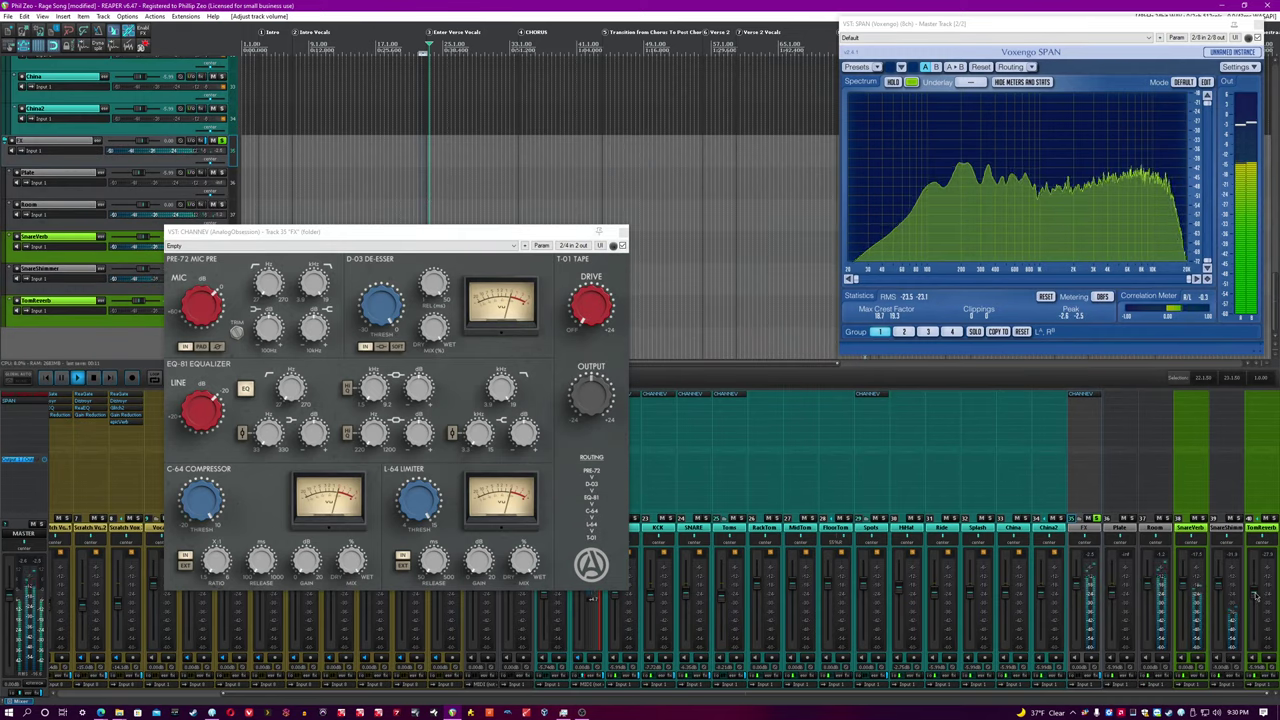
left_click(600, 388)
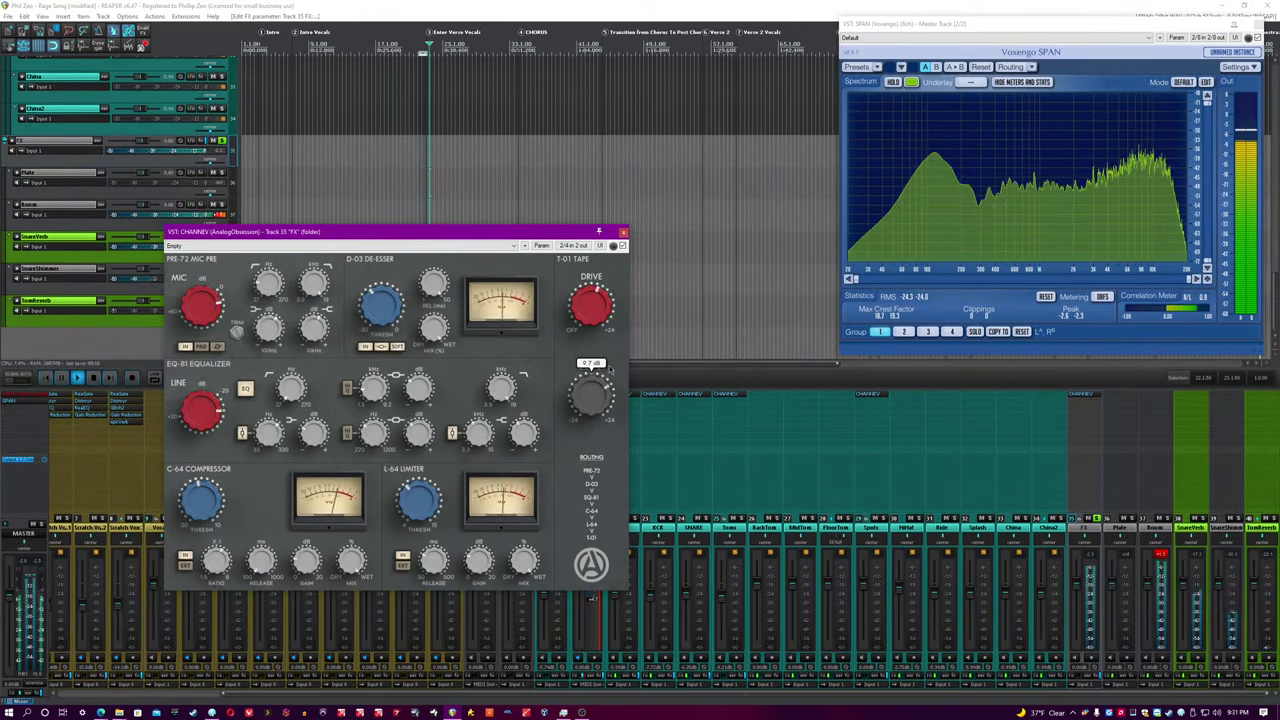
left_click_drag(610, 367, 610, 364)
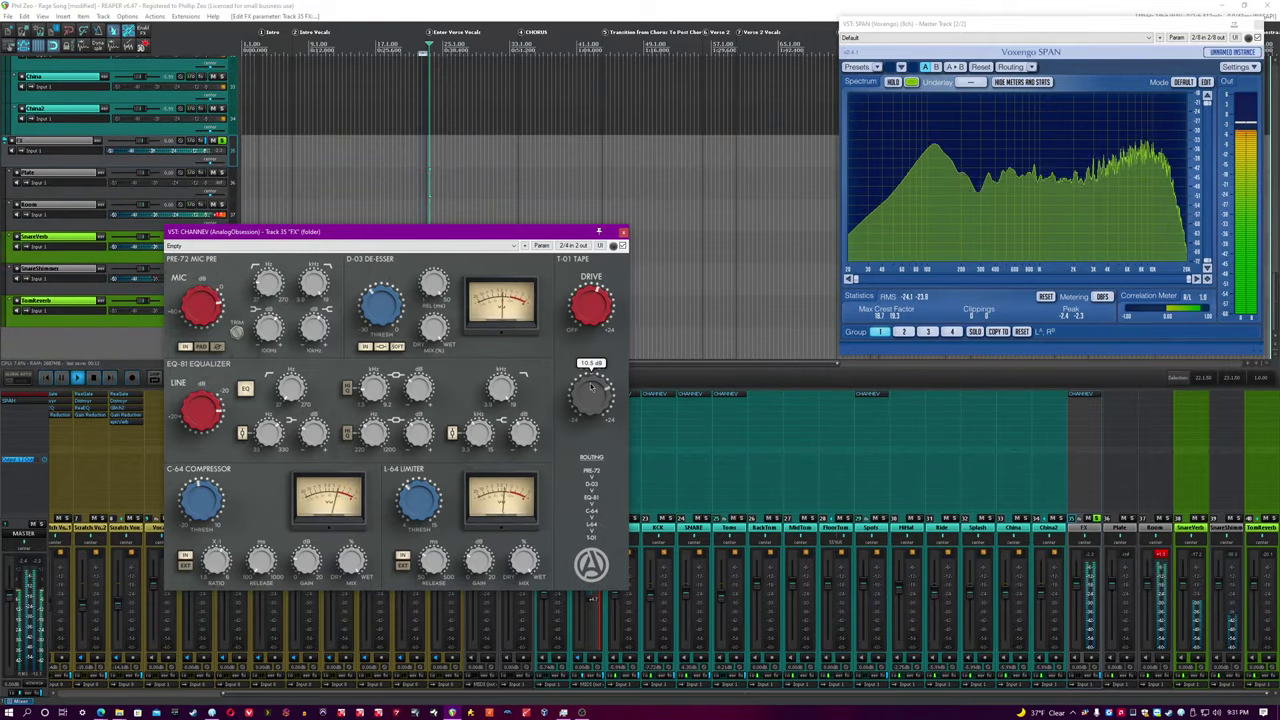
left_click(1091, 556)
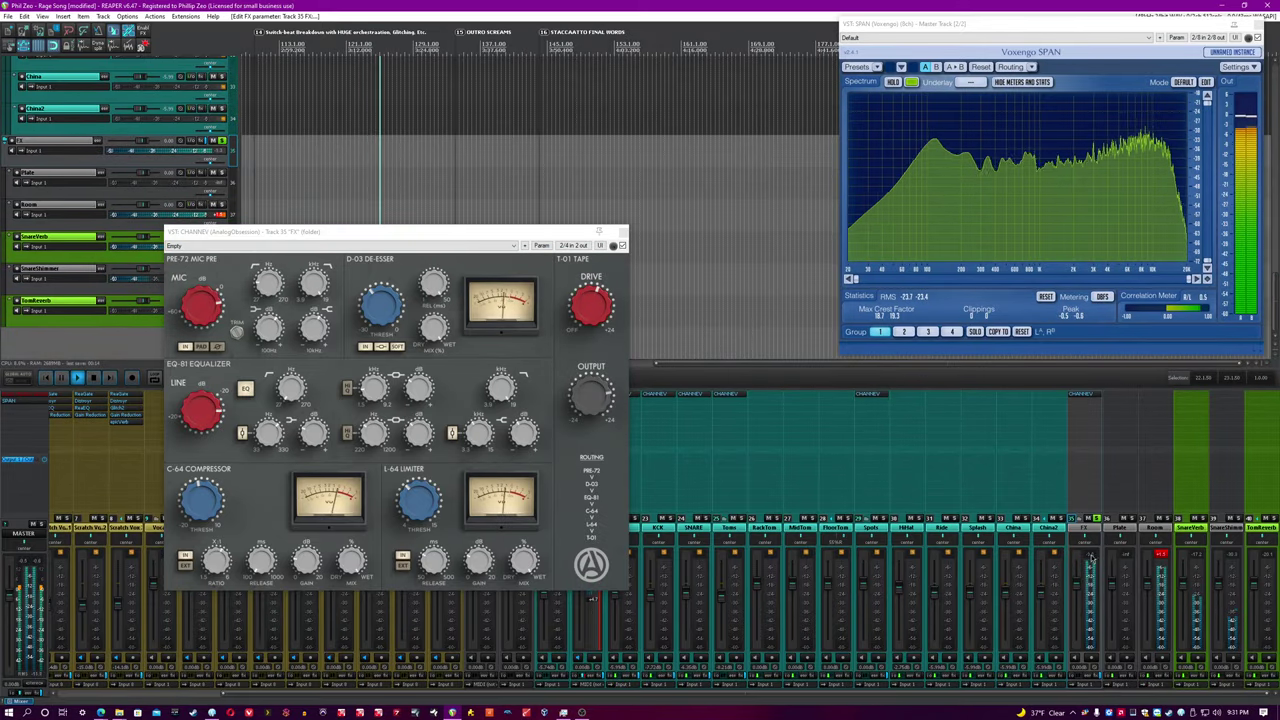
mouse_move(1078, 605)
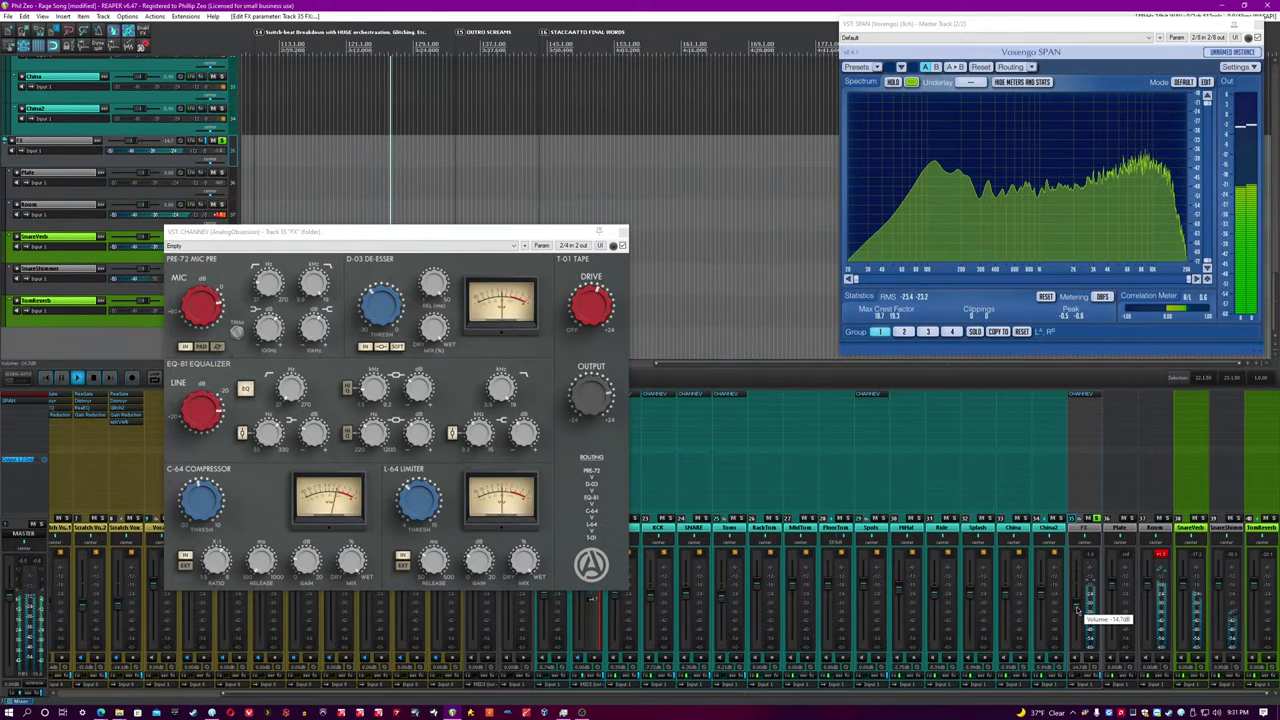
Close the FX bus CHANNEV window, solo the Drums folder alongside it and lower the FX fader slightly
left_click(598, 231)
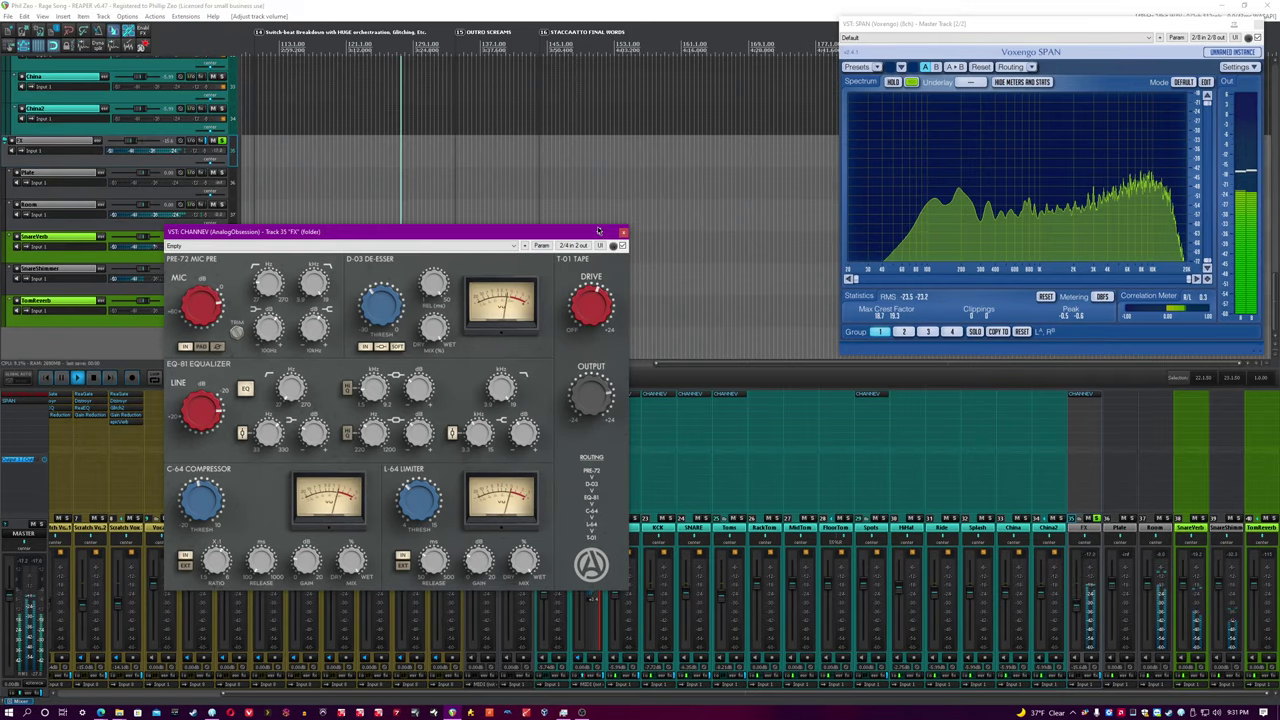
left_click(623, 234)
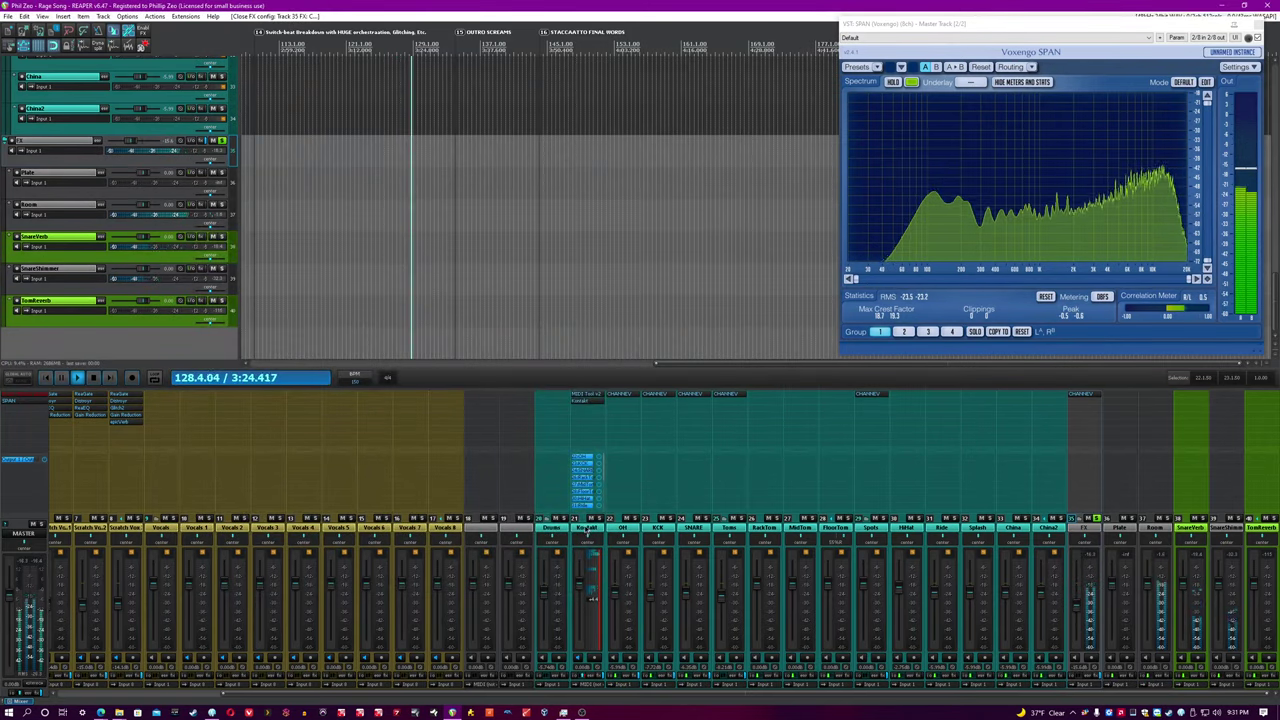
left_click(558, 519)
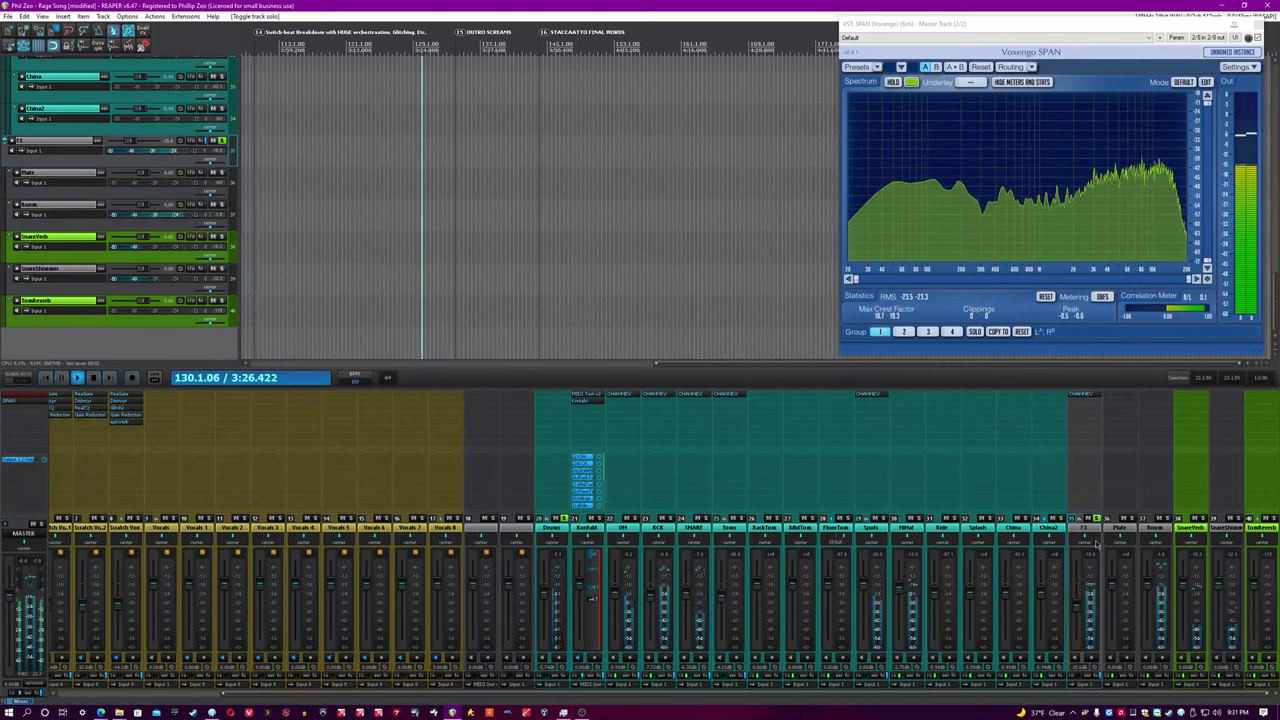
left_click_drag(1077, 614, 1077, 616)
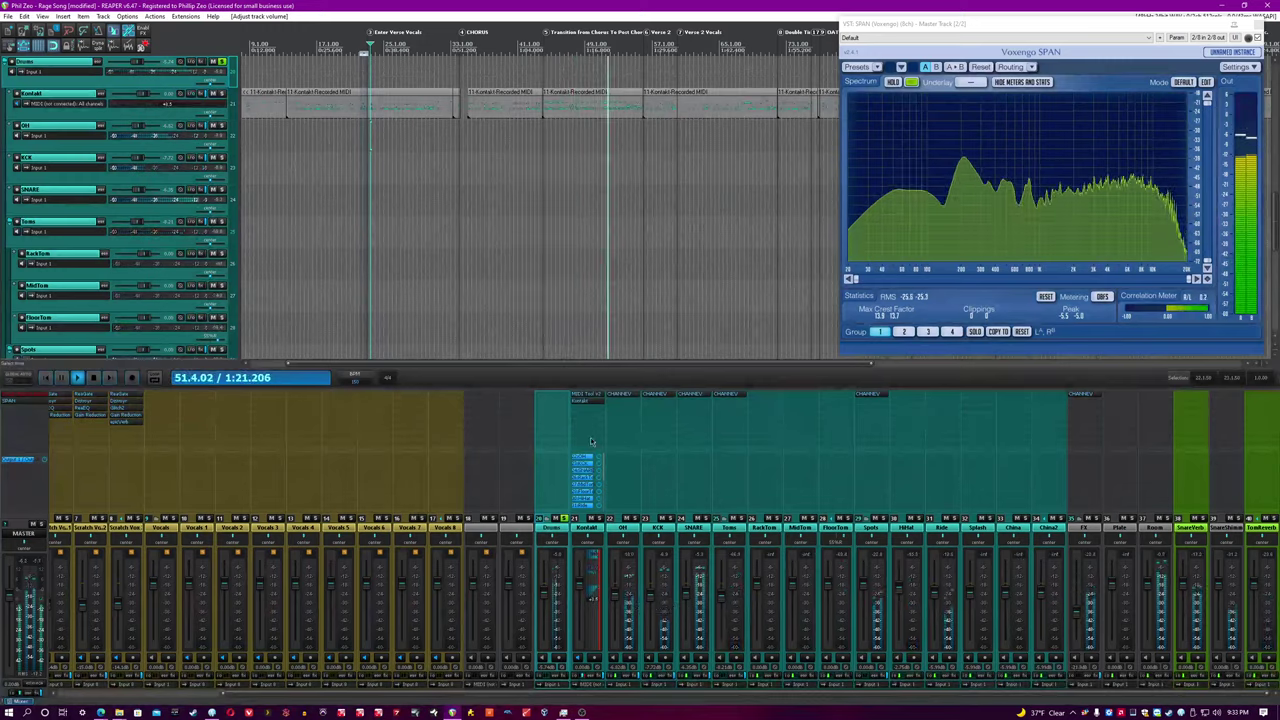
Close the Drums CHANNEV window and select the Scratch Vox 1, Scratch Vox 2 and Scratch Vox 2 GLITCH tracks together
left_click(585, 462)
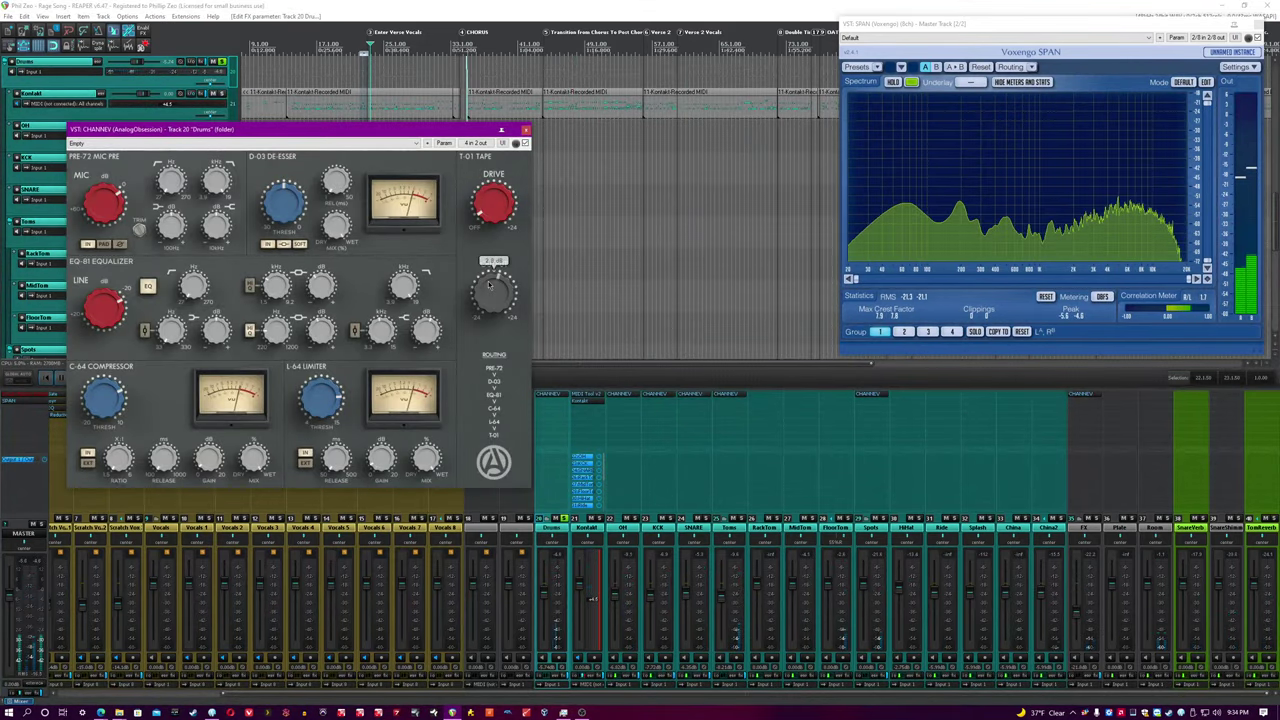
left_click(526, 130)
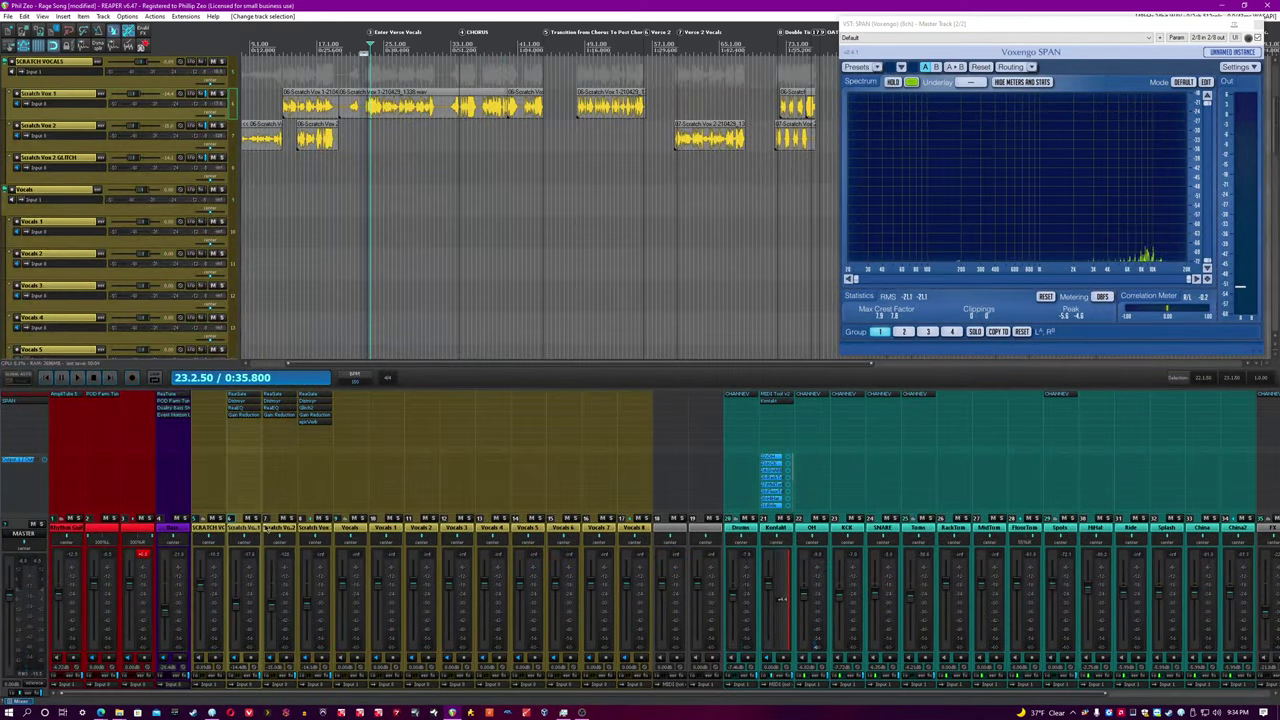
left_click(270, 528, "ctrl")
left_click(310, 528, "ctrl")
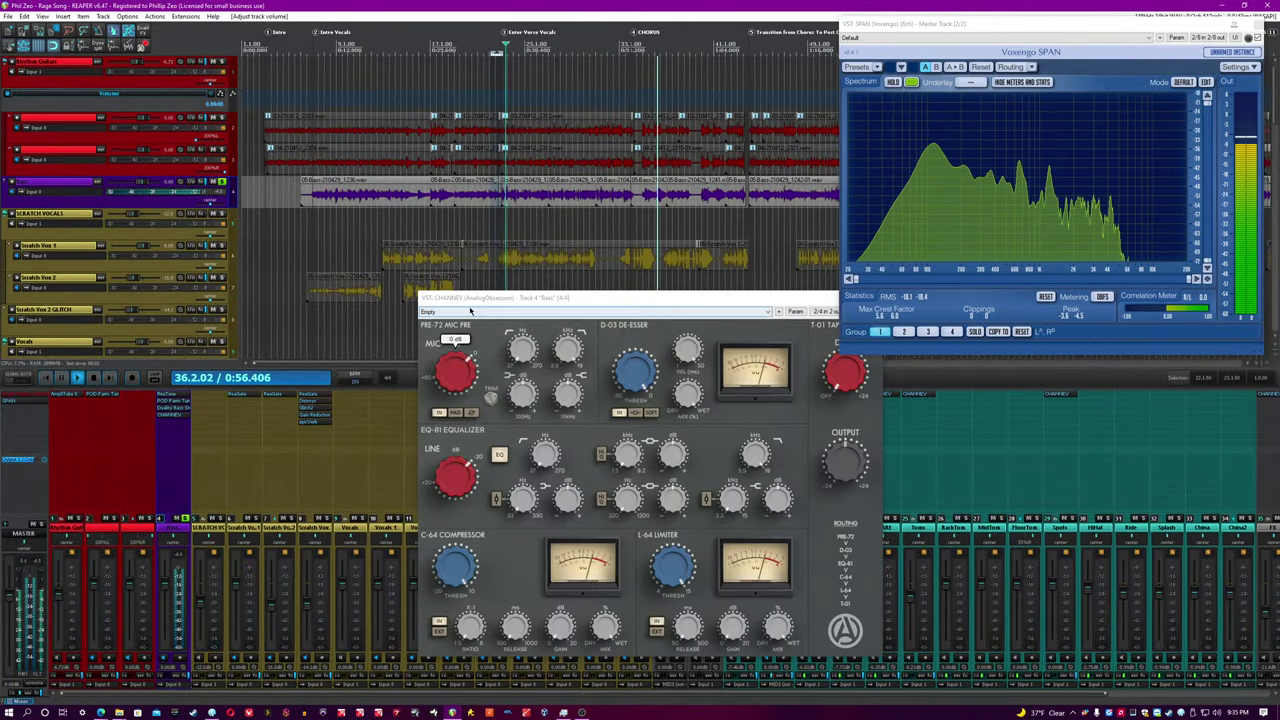
Move the Bass CHANNEV window clear of the spectrum analyser and adjust its L-64 limiter and D-03 de-esser thresholds, restarting playback
left_click_drag(560, 298, 395, 296)
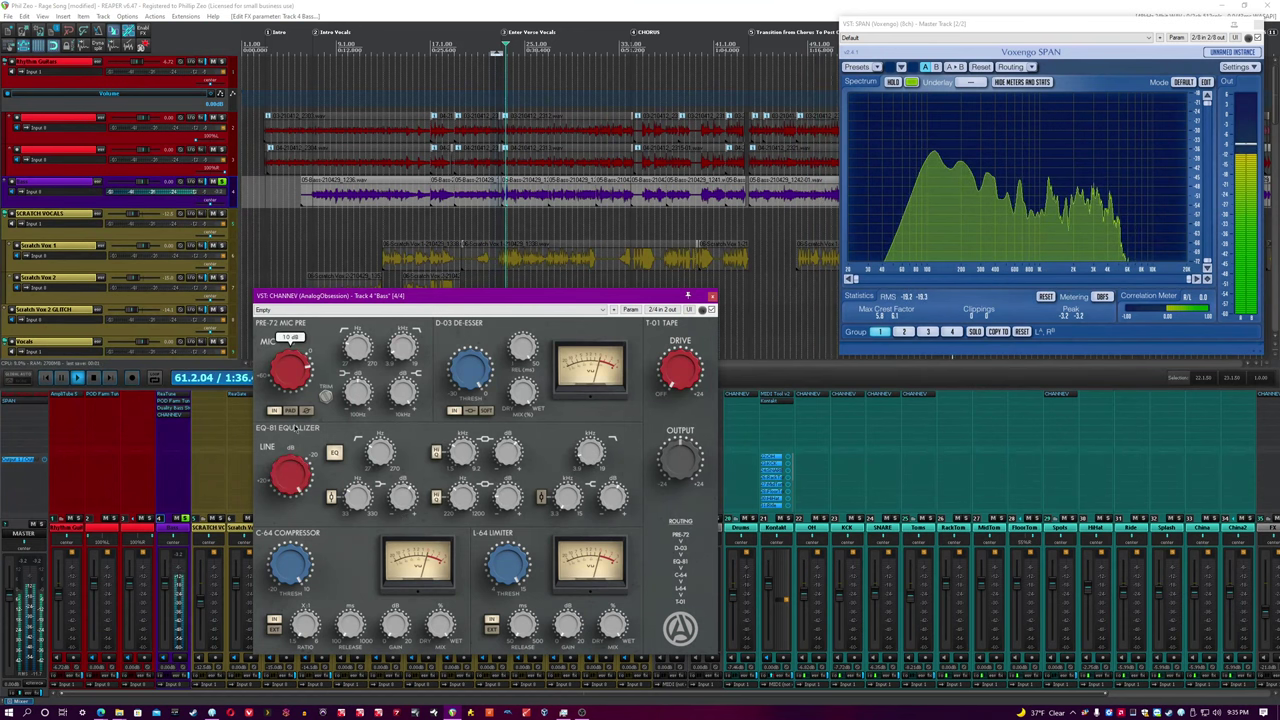
left_click_drag(520, 556, 518, 582)
left_click_drag(471, 370, 471, 410)
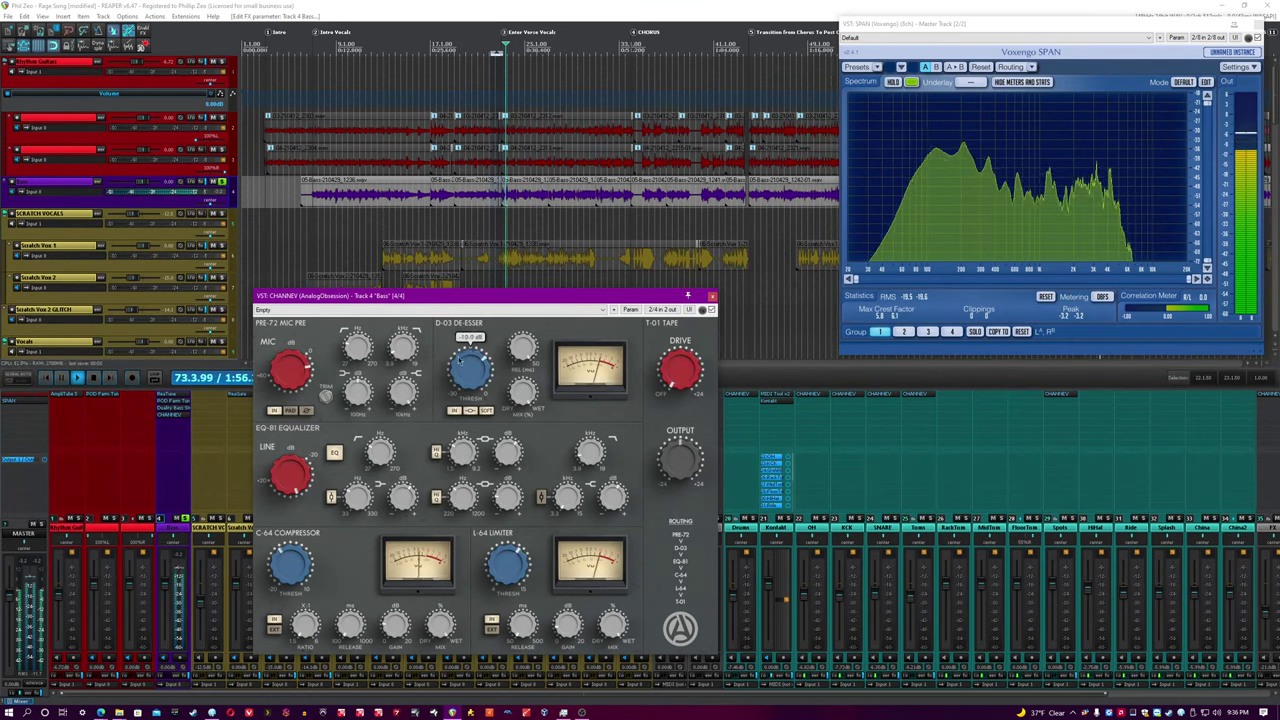
key("space")
key("space")
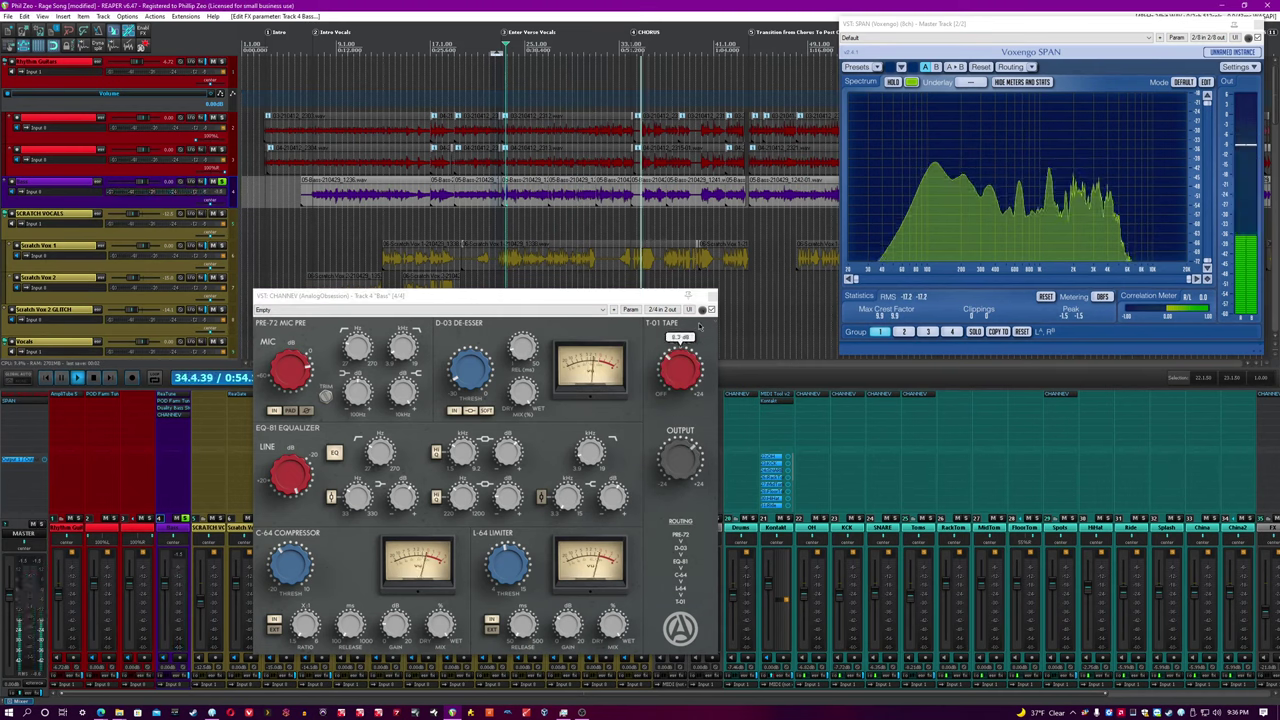
Compare the Bass track with CHANNEV bypassed and enabled, adjust the plug-in's output and close its window
left_click(711, 309)
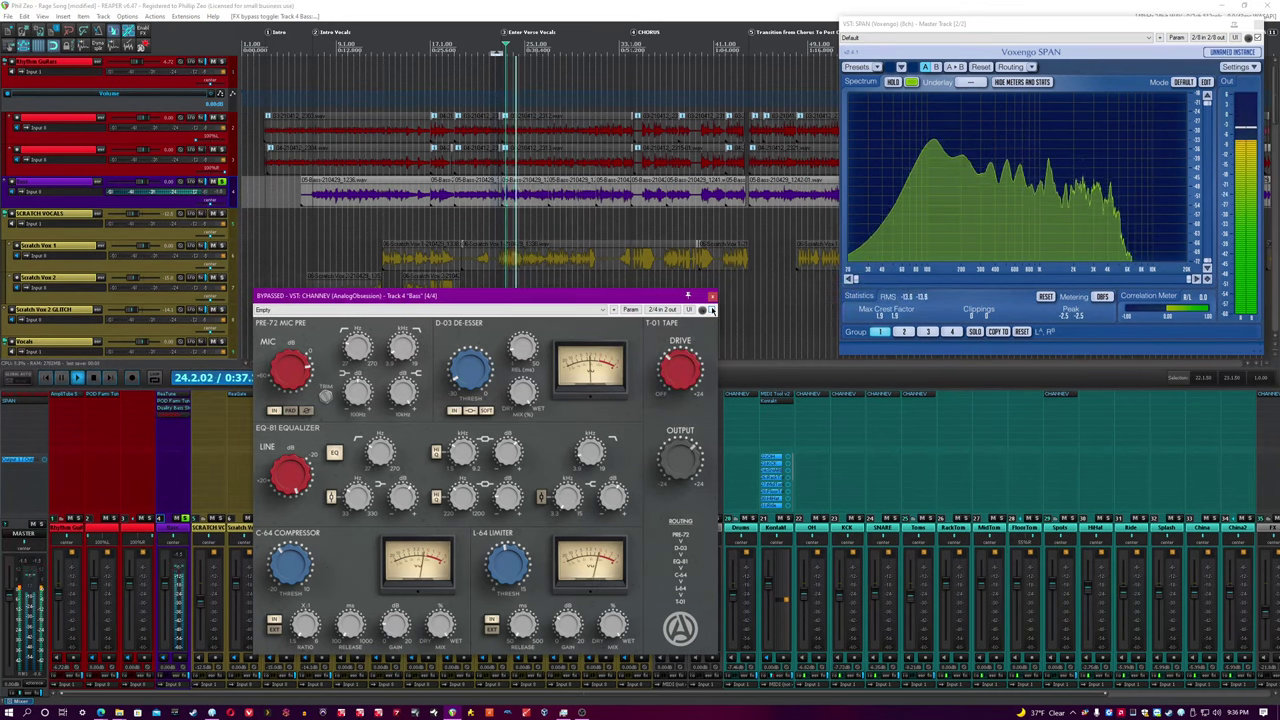
left_click(580, 226)
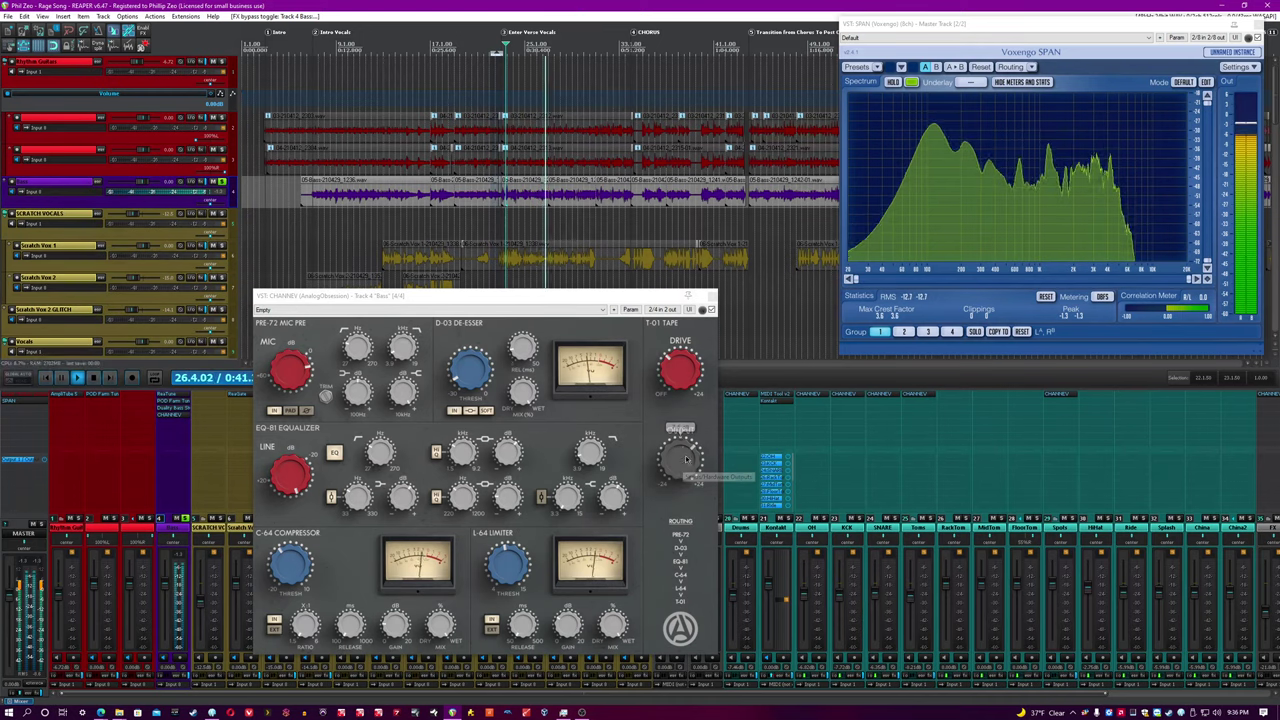
left_click(684, 462)
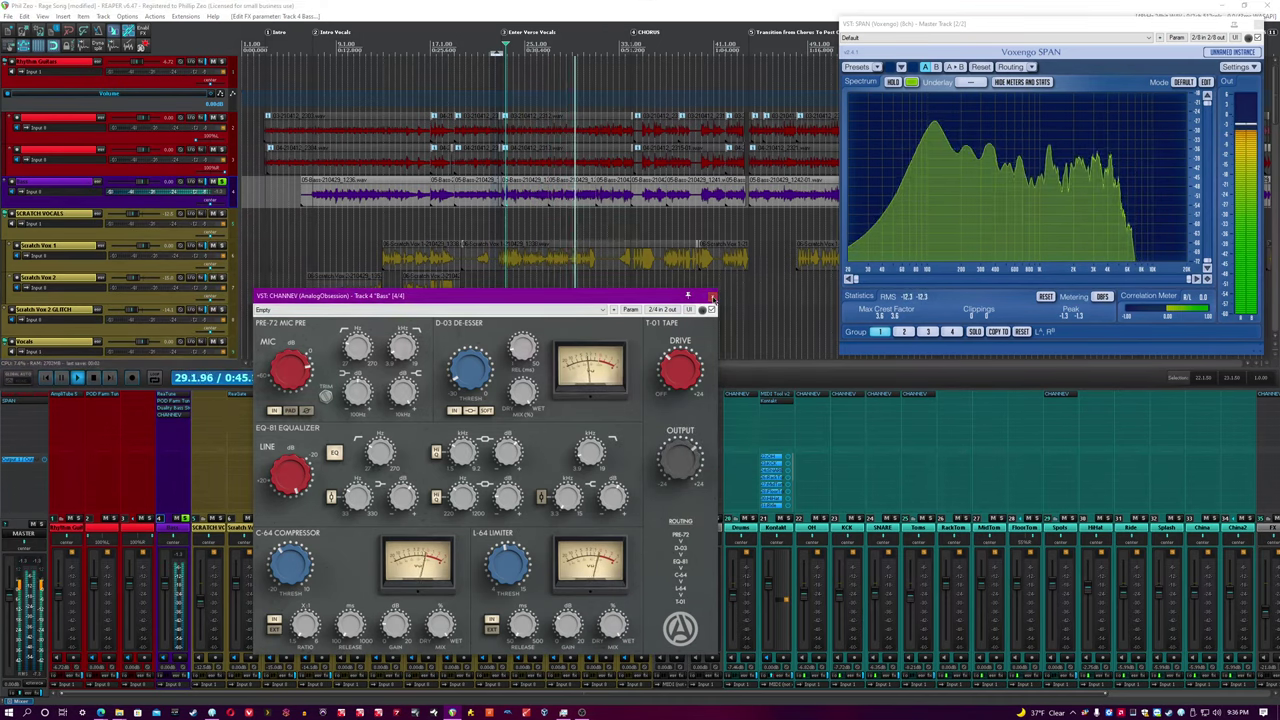
left_click(711, 298)
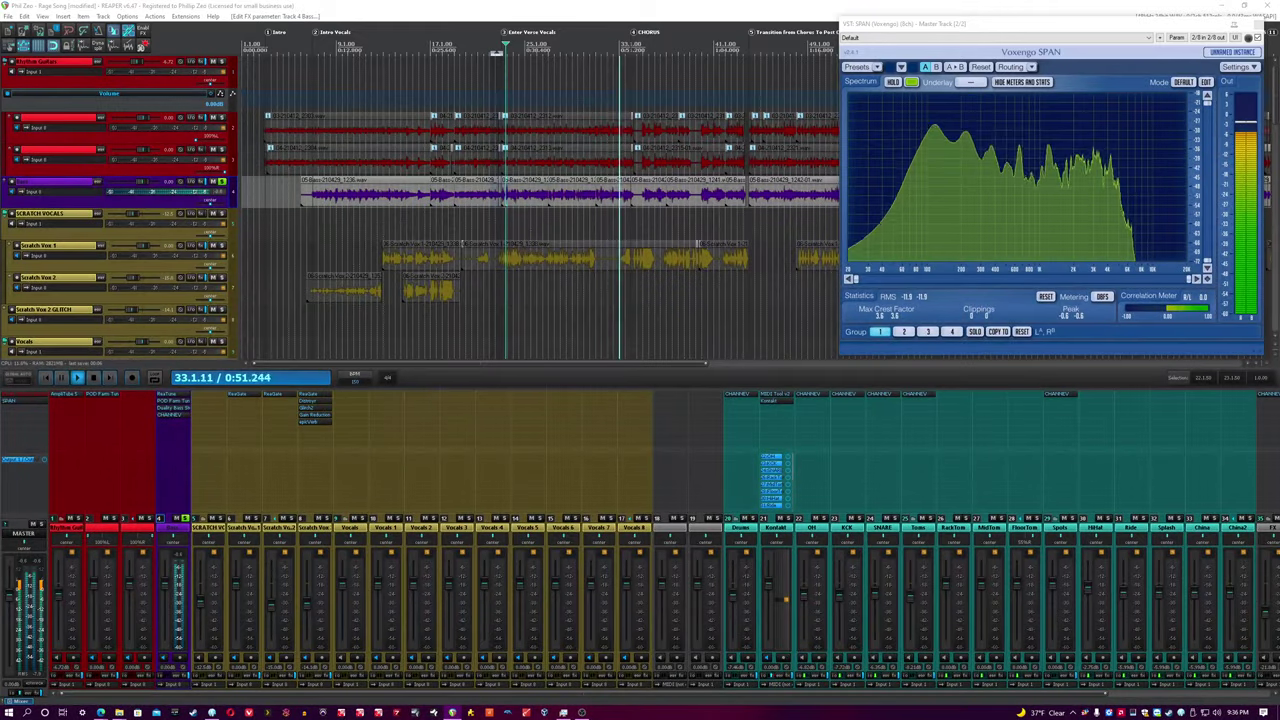
left_click(580, 14)
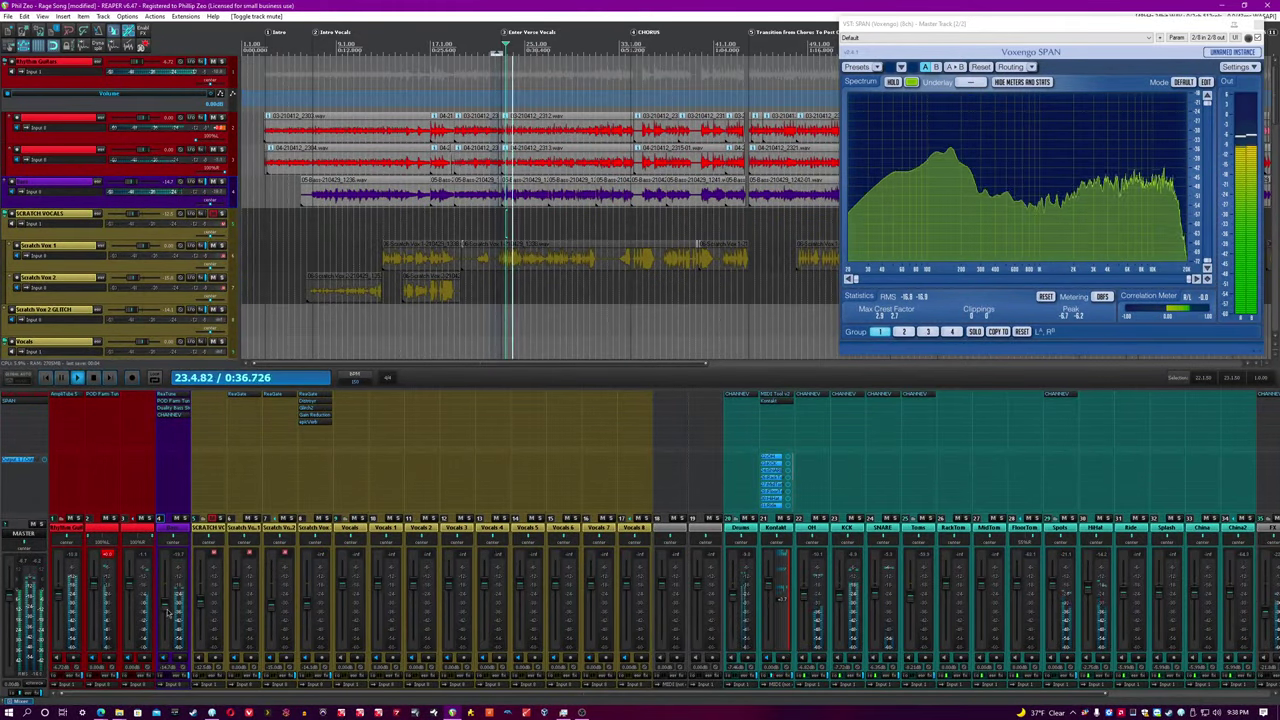
Save the project, raise the Bass fader slightly and reset the Bass peak meter
key("ctrl+s")
left_click_drag(165, 617, 165, 614)
left_click(181, 556)
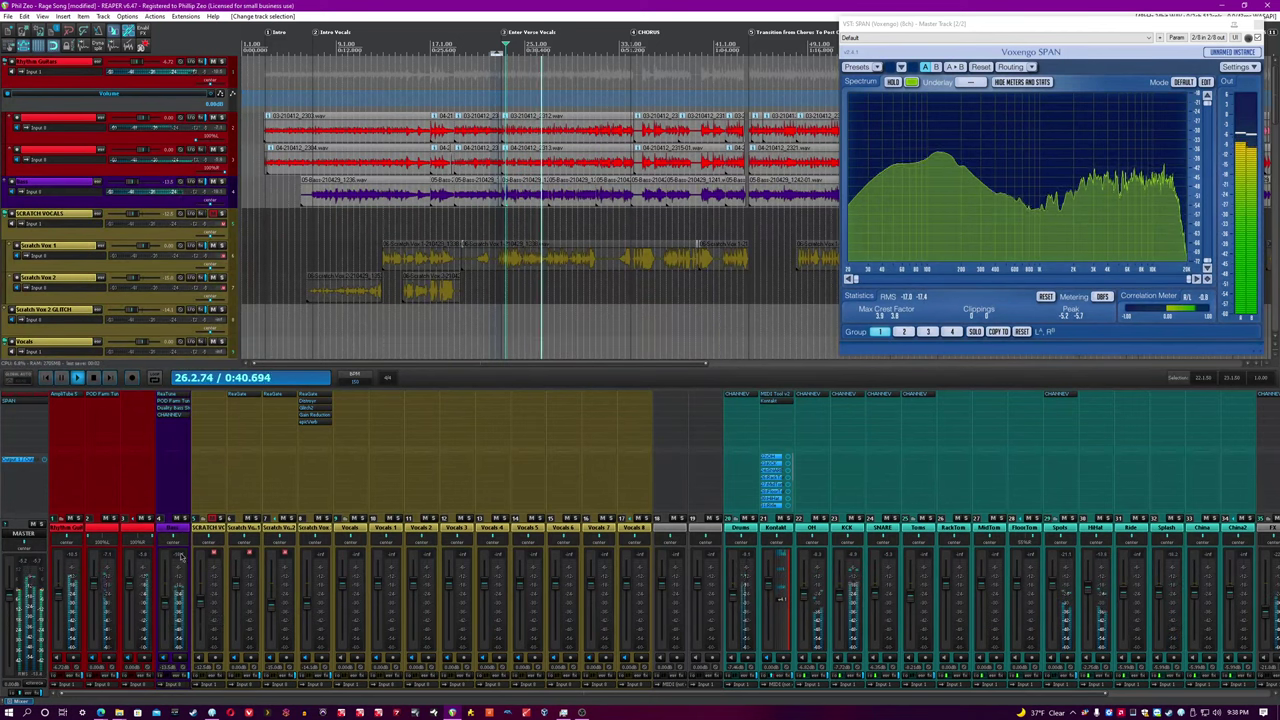
Reopen CHANNEV on the Bass track and fine-tune its L-64 limiter gain and output level
left_click(183, 415)
left_click_drag(573, 628, 575, 624)
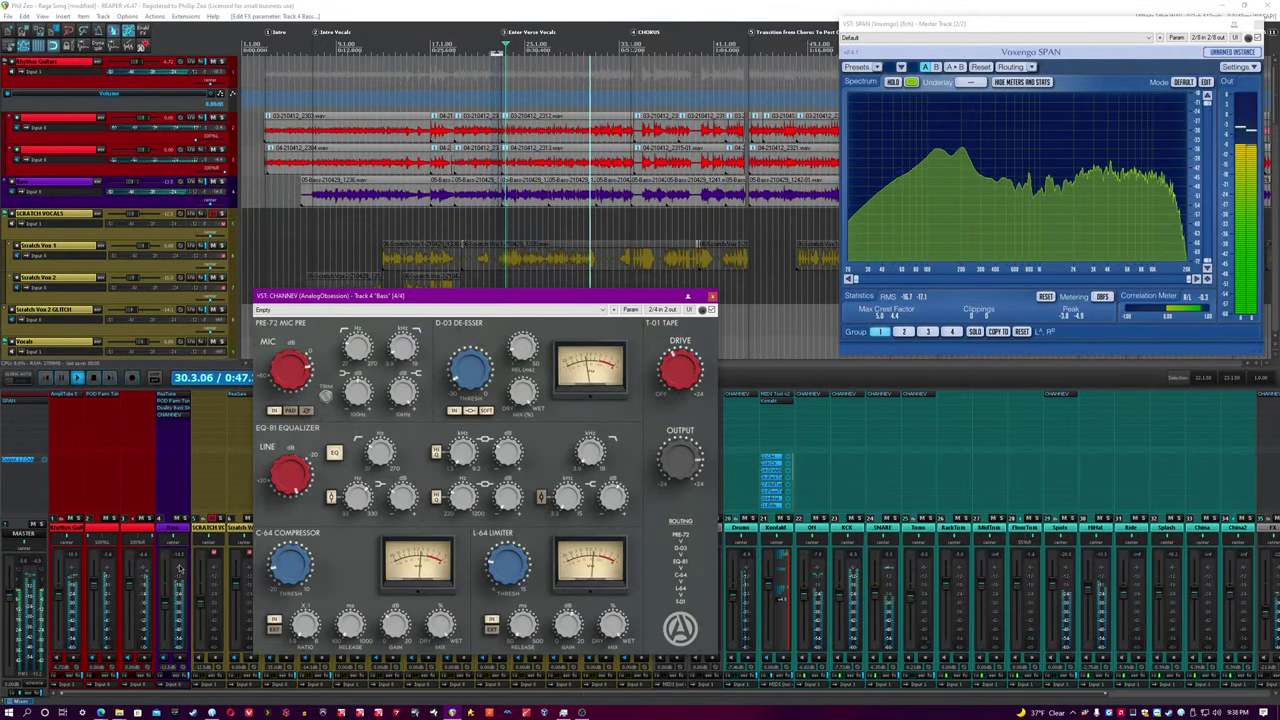
left_click(555, 5)
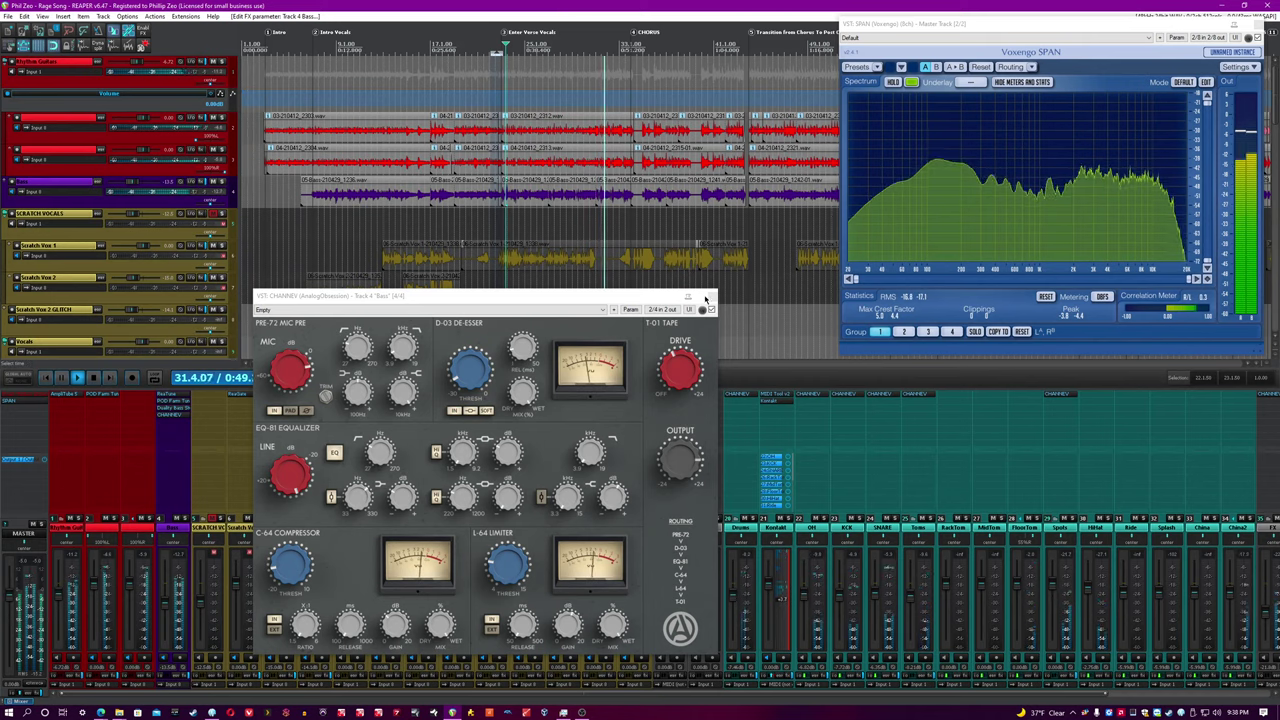
left_click_drag(680, 455, 679, 452)
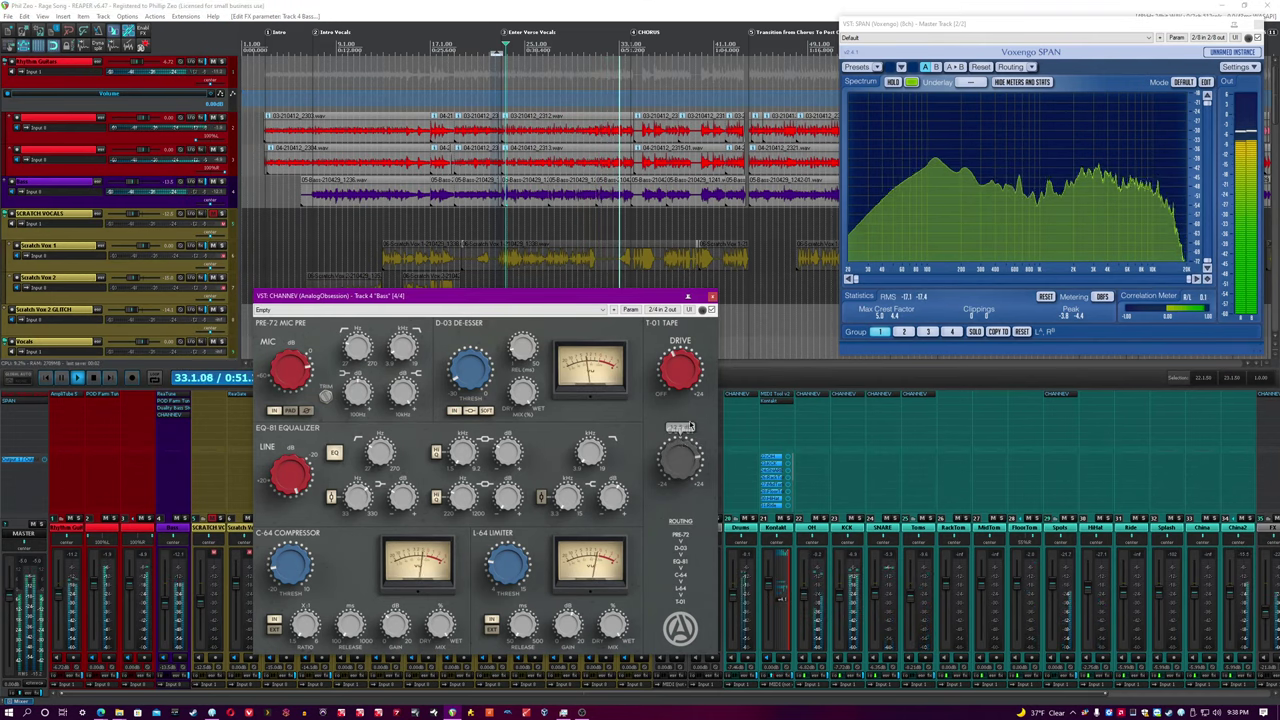
Close the Bass CHANNEV, add CHANNEV to the Rhythm Guitars folder, move its window clear of the mixer strips and solo the track
left_click(712, 296)
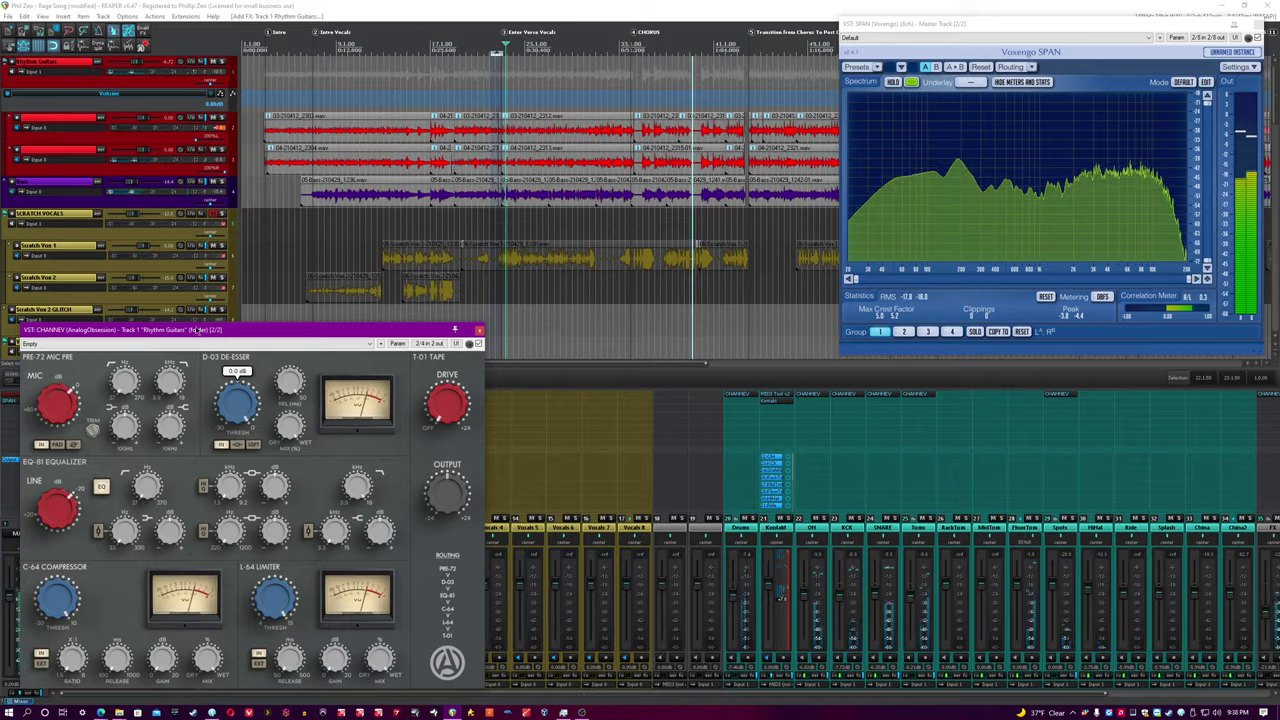
left_click_drag(176, 327, 515, 276)
left_click(190, 497)
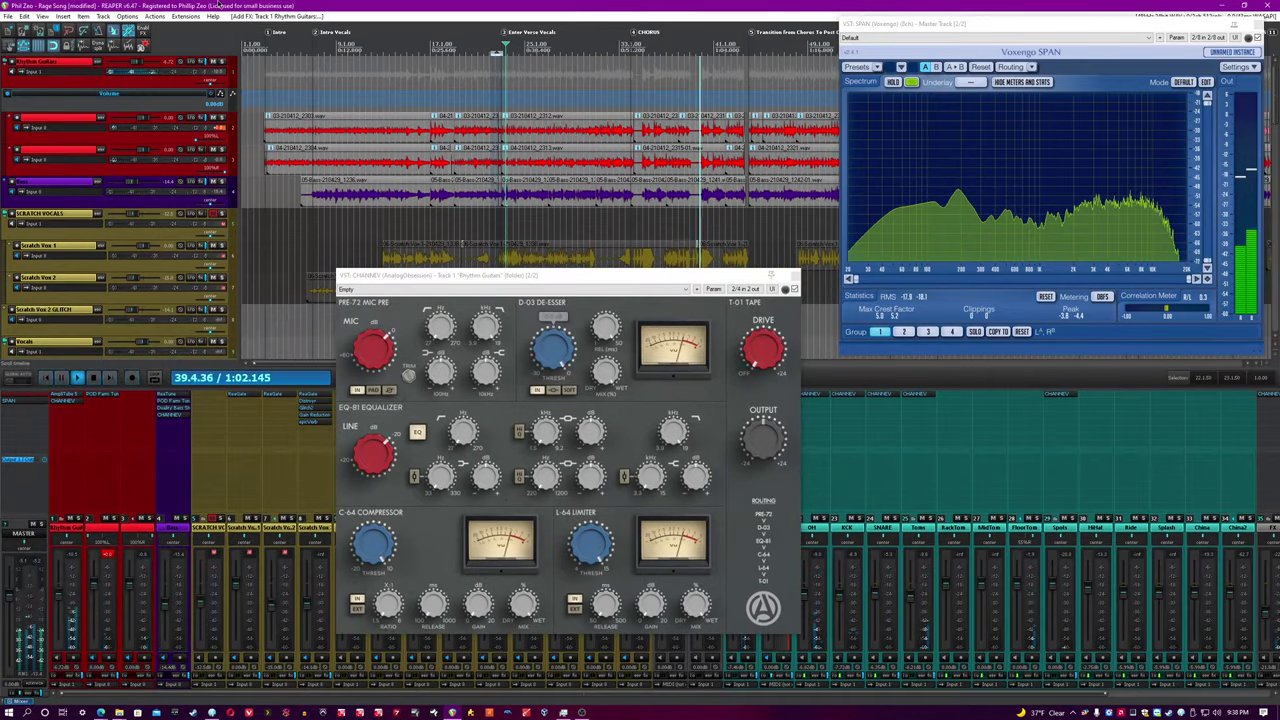
left_click(80, 520)
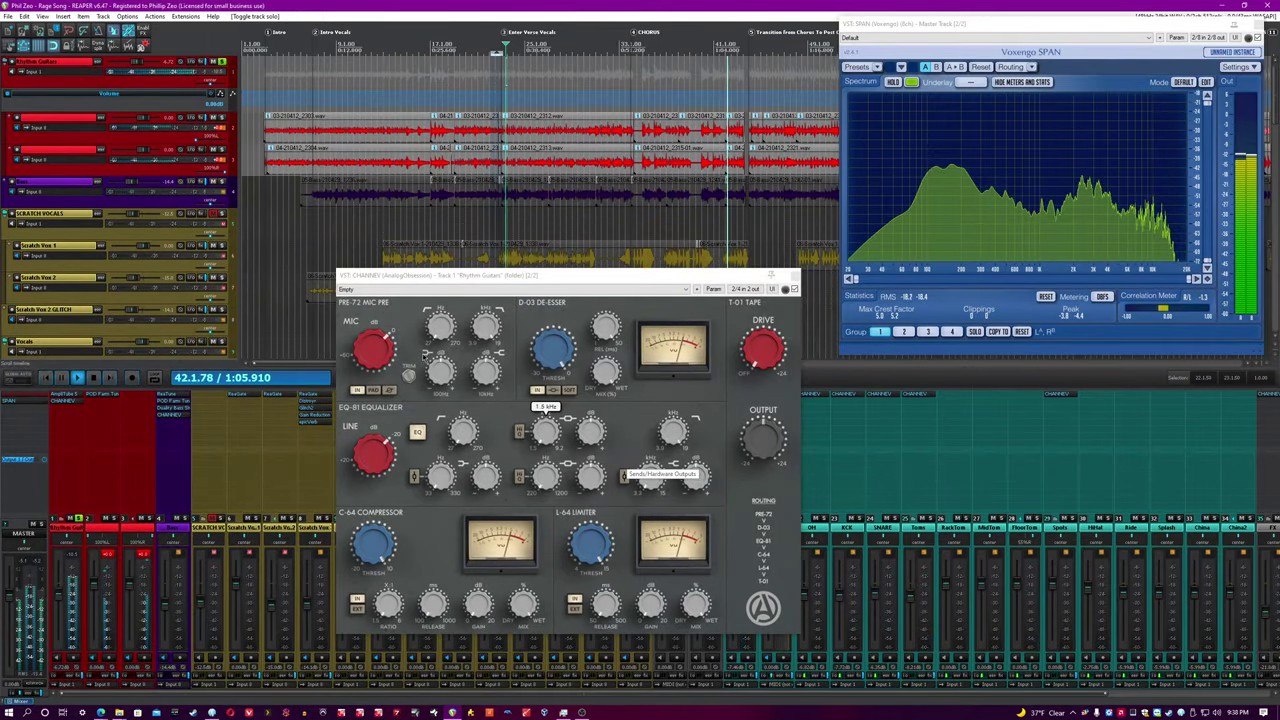
Set the Rhythm Guitars CHANNEV's PRE-72 high-pass filter to 135 Hz and adjust its EQ-81 low band
left_click(402, 283)
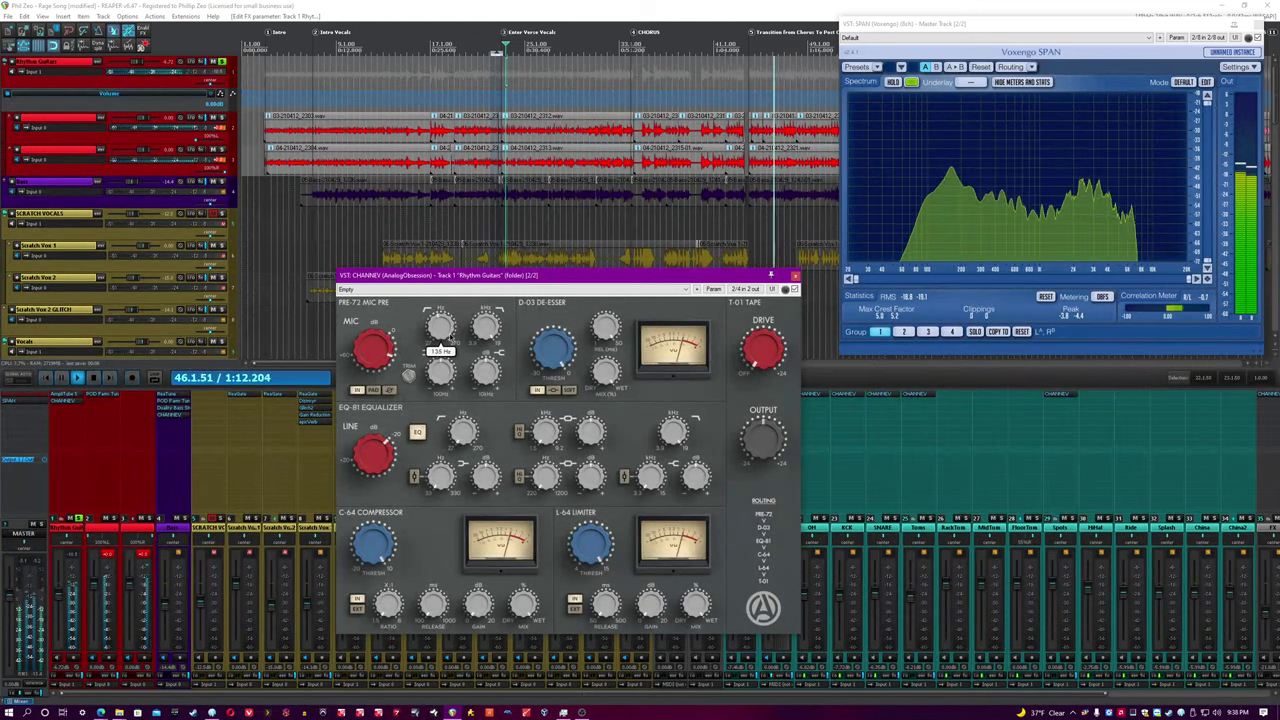
left_click(492, 4)
left_click(438, 482)
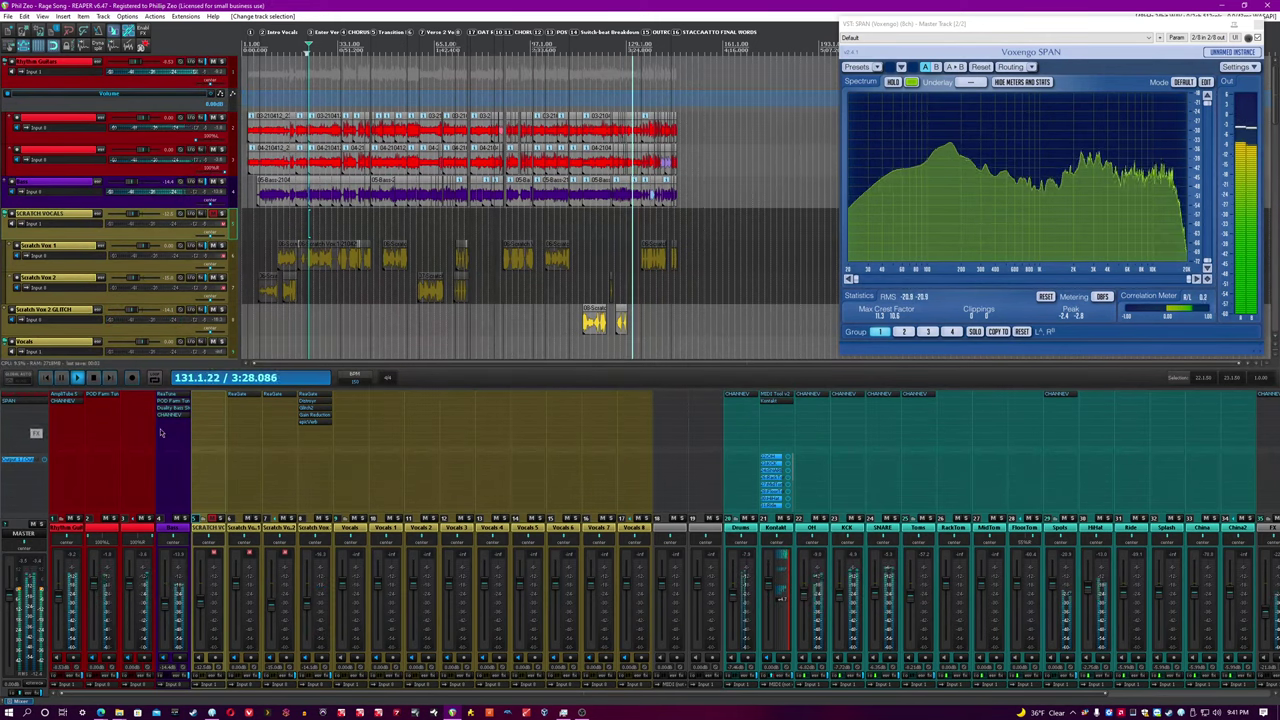
Raise the Bass fader slightly and select the bass item near the outro screams section
mouse_move(165, 609)
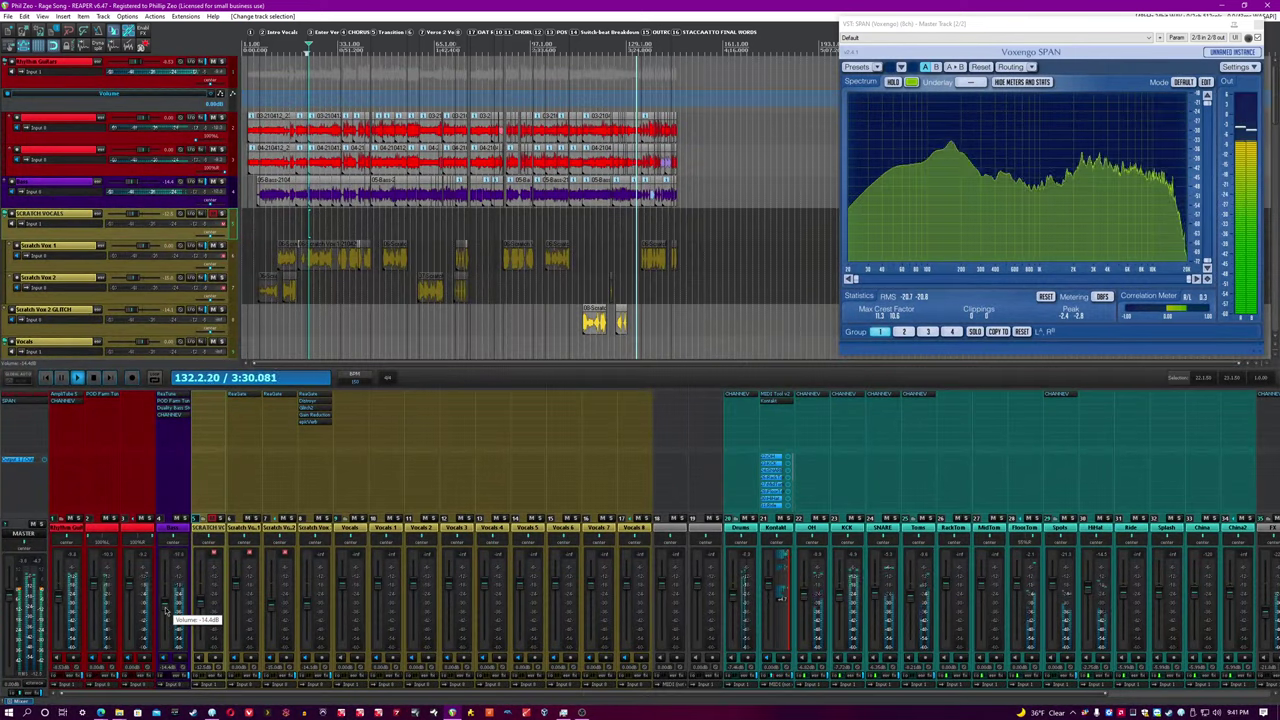
left_click_drag(166, 611, 169, 610)
scroll(508, 141, "up", 5)
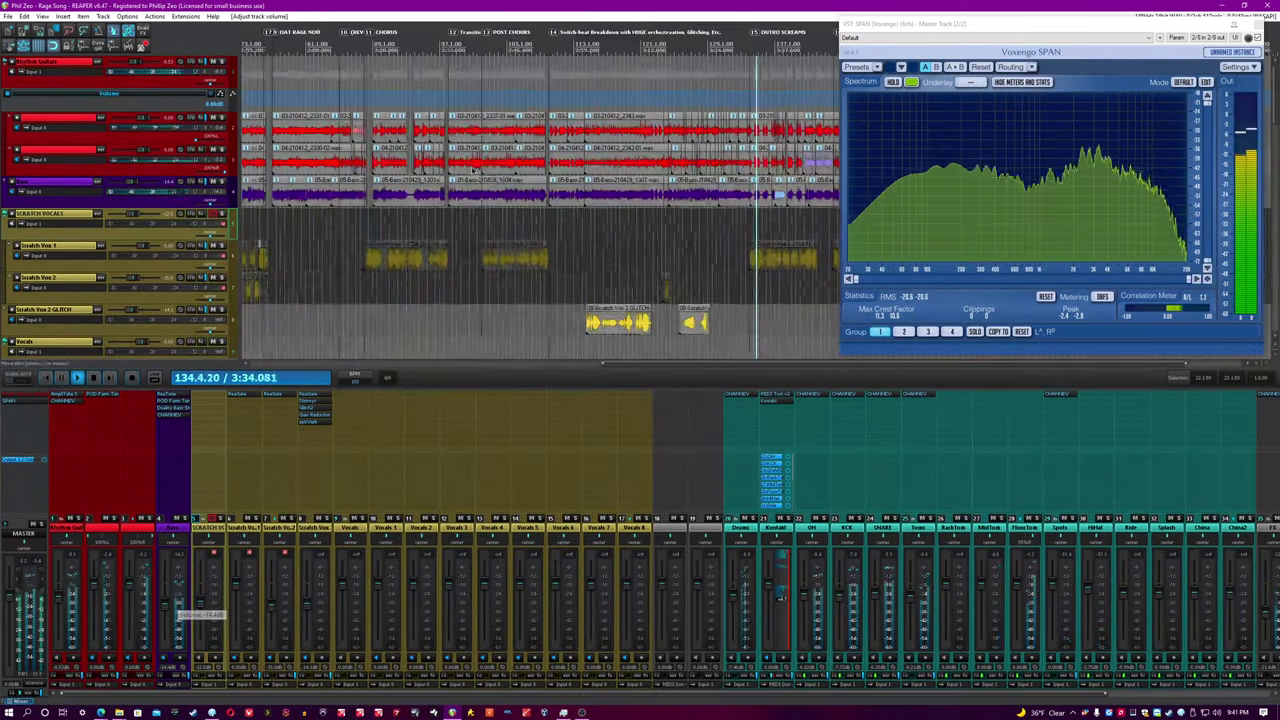
scroll(508, 141, "down", 4)
left_click(827, 198)
scroll(827, 199, "up", 6)
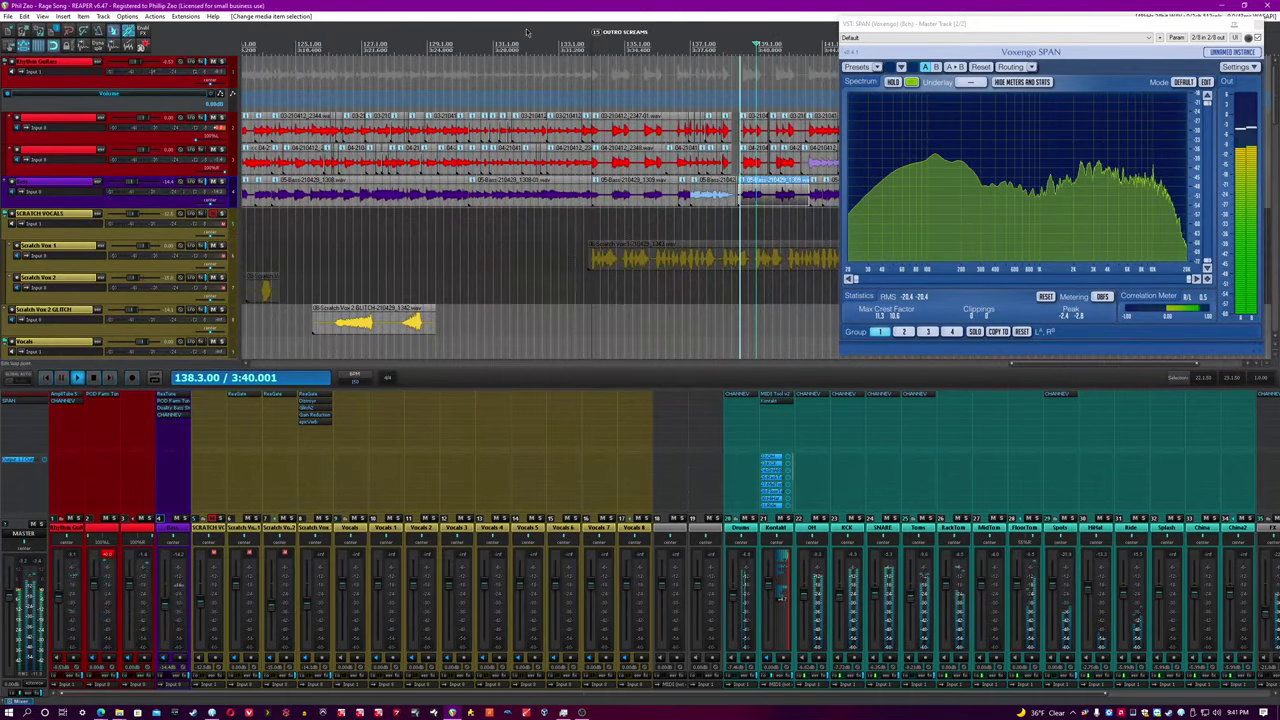
key("minus")
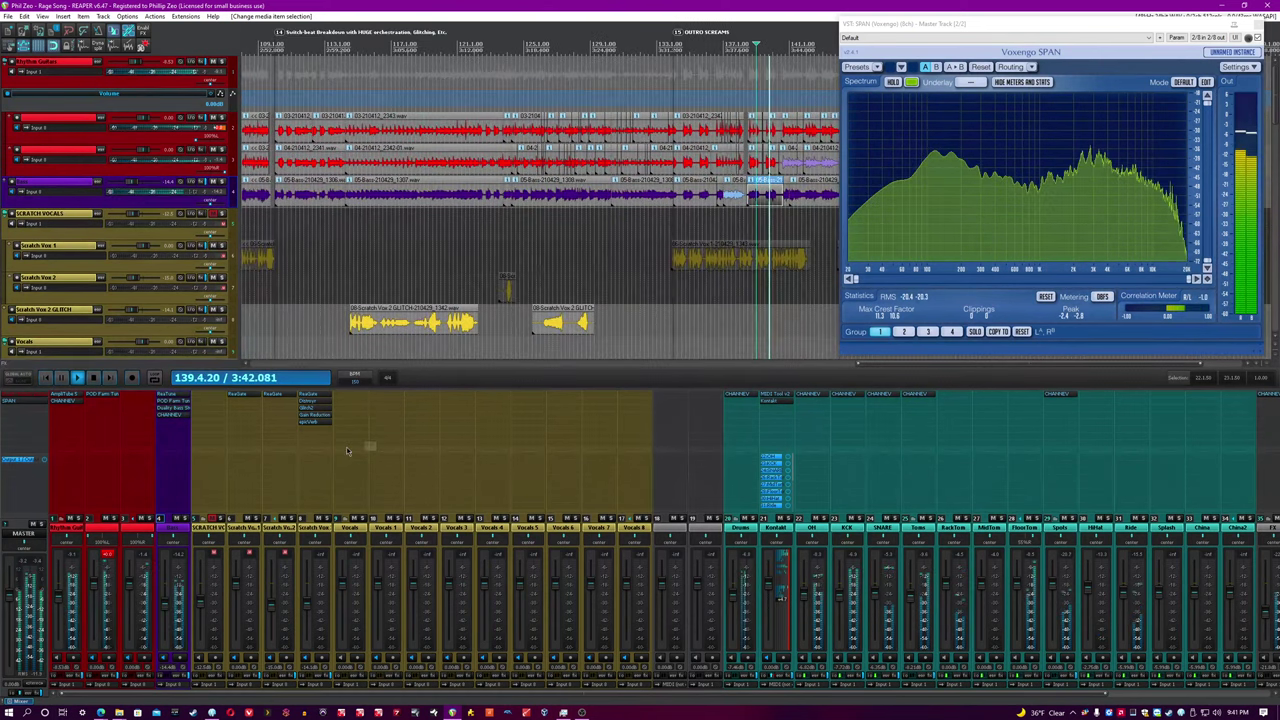
Stop playback, solo the SCRATCH VOCALS folder and return to an earlier position in the song
key("space")
left_click(212, 518)
left_click(221, 518)
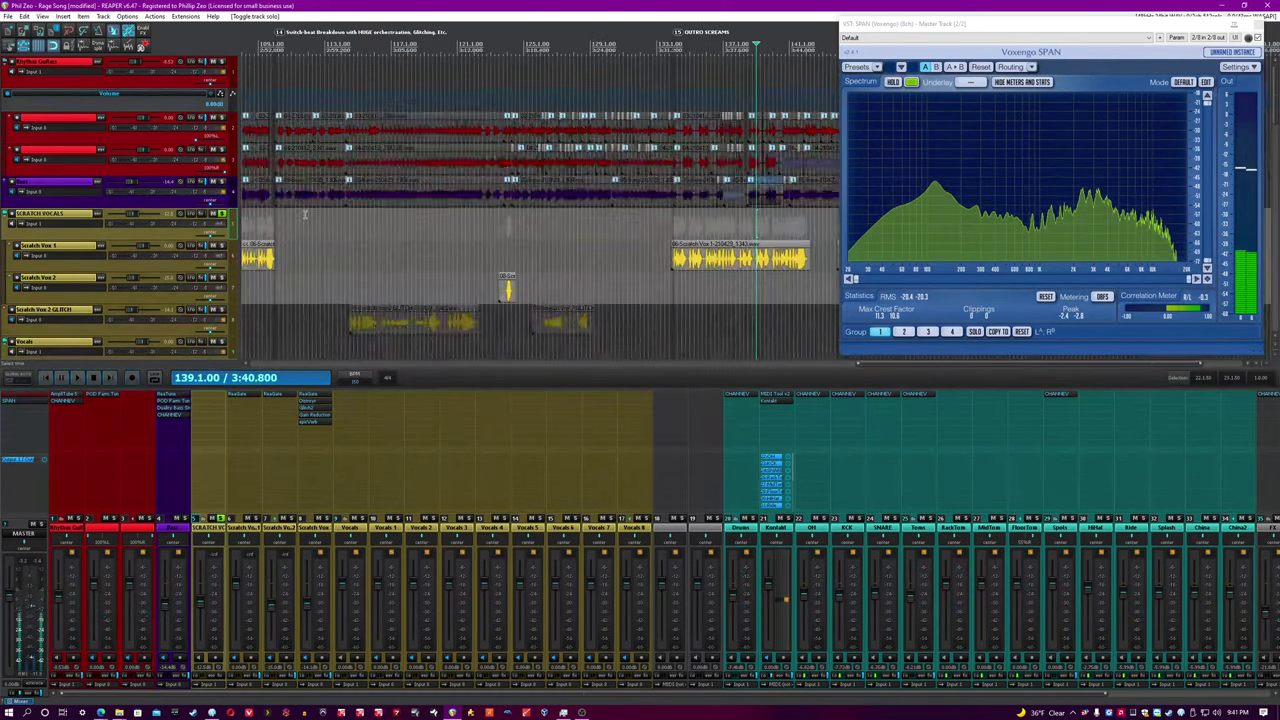
scroll(340, 262, "down", 5)
left_click(332, 50)
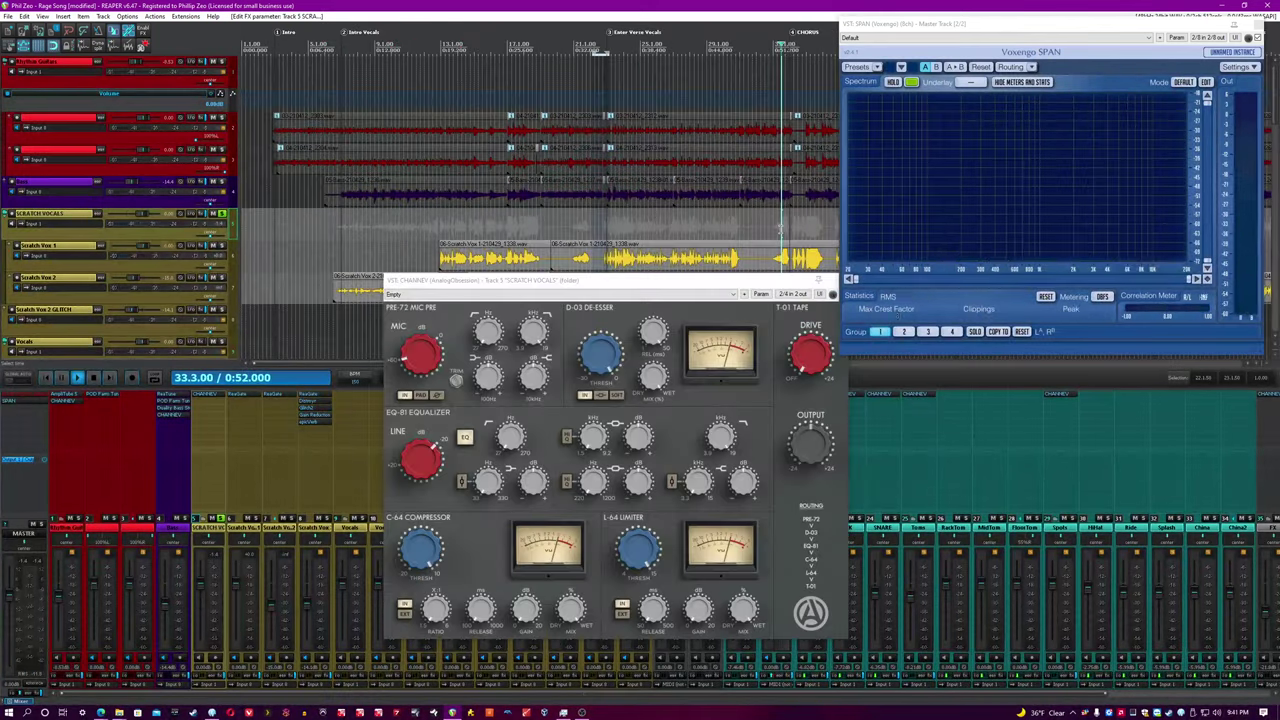
Shape the soloed SCRATCH VOCALS with CHANNEV's mic gain, PRE-72 filter, T-01 tape drive and EQ-81 mid-band gain
left_click_drag(421, 357, 424, 397)
left_click_drag(488, 333, 488, 324)
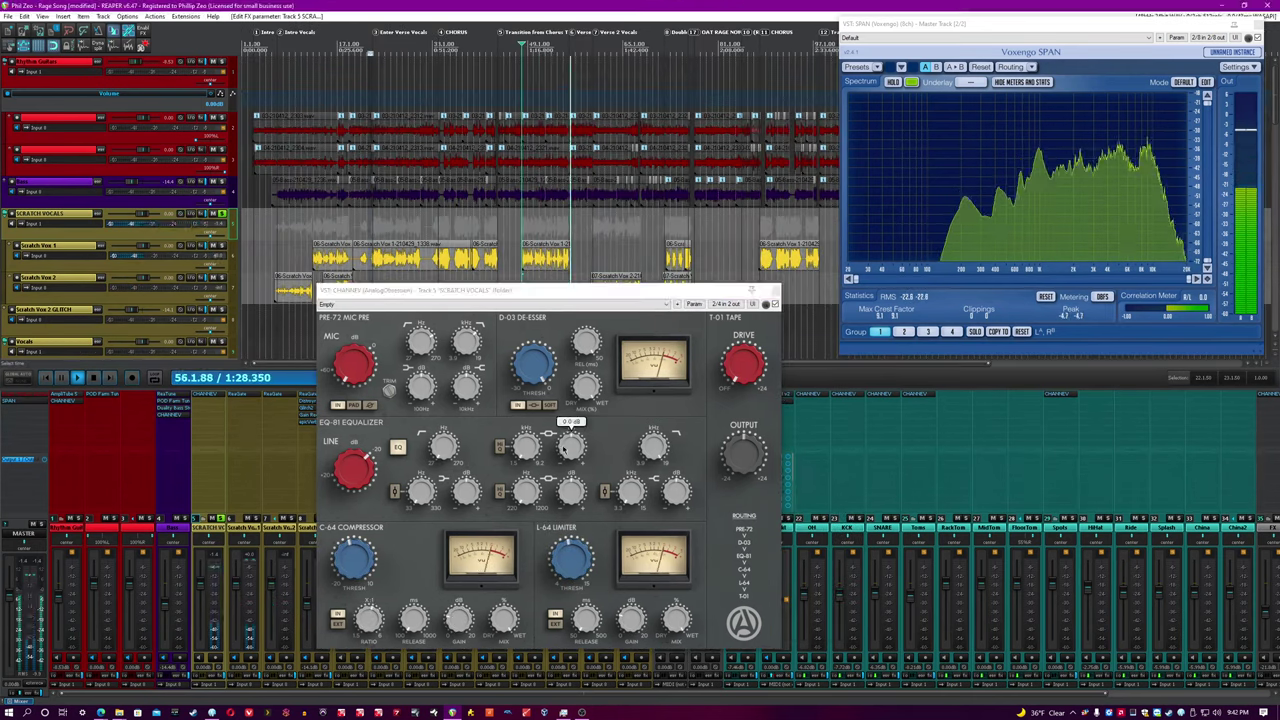
left_click(313, 225)
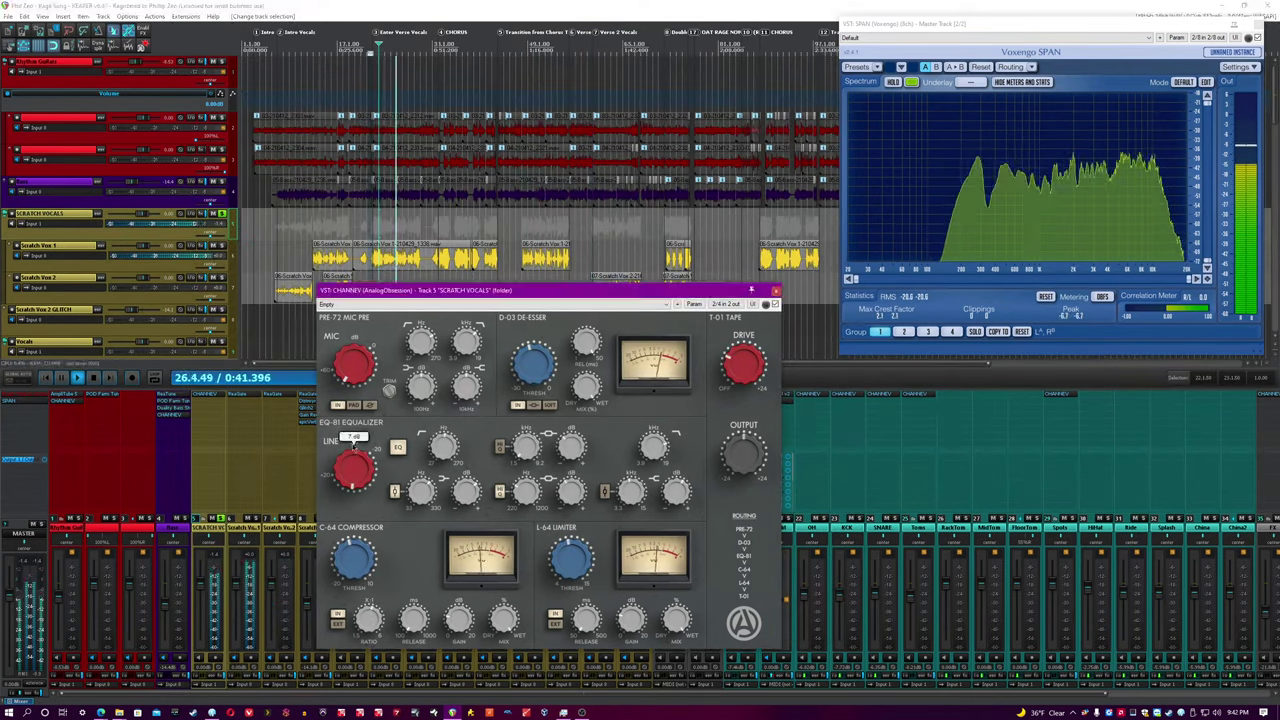
left_click_drag(743, 363, 743, 340)
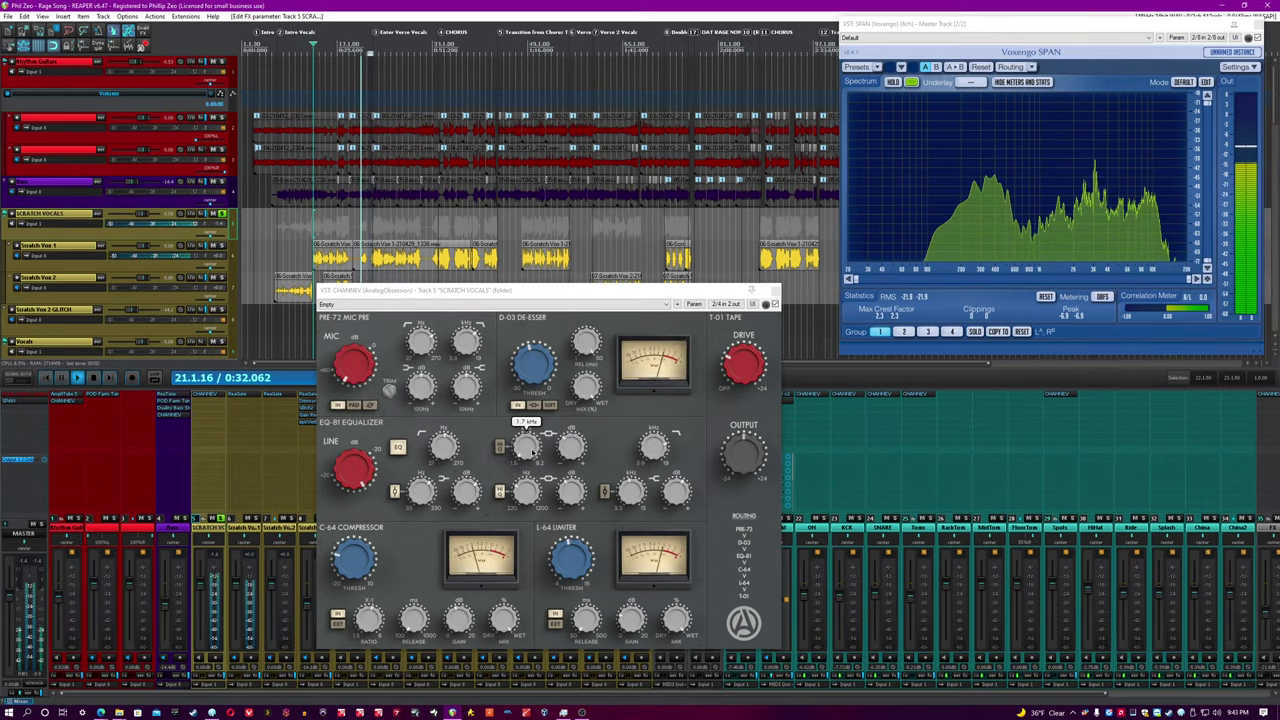
left_click_drag(571, 448, 578, 421)
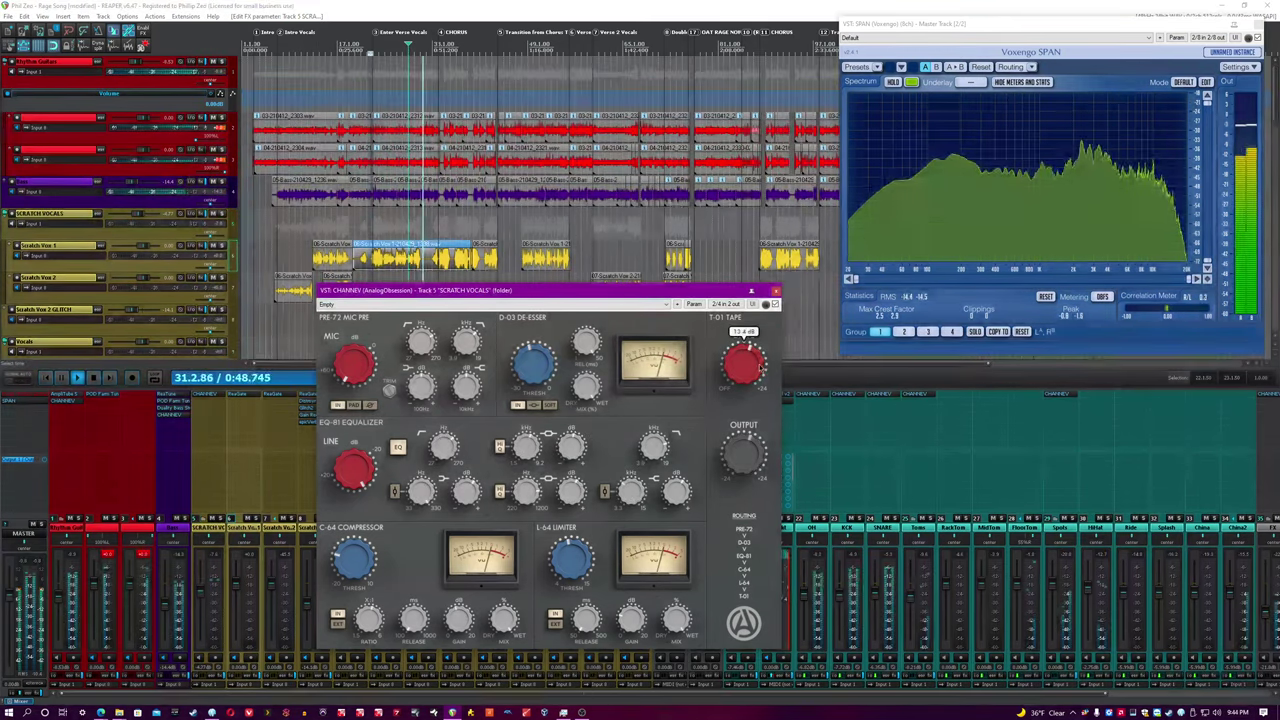
Play the vocals within the full mix, set their CHANNEV output to 5.2 dB and reset the SCRATCH VOCALS peak meter
left_click(449, 240)
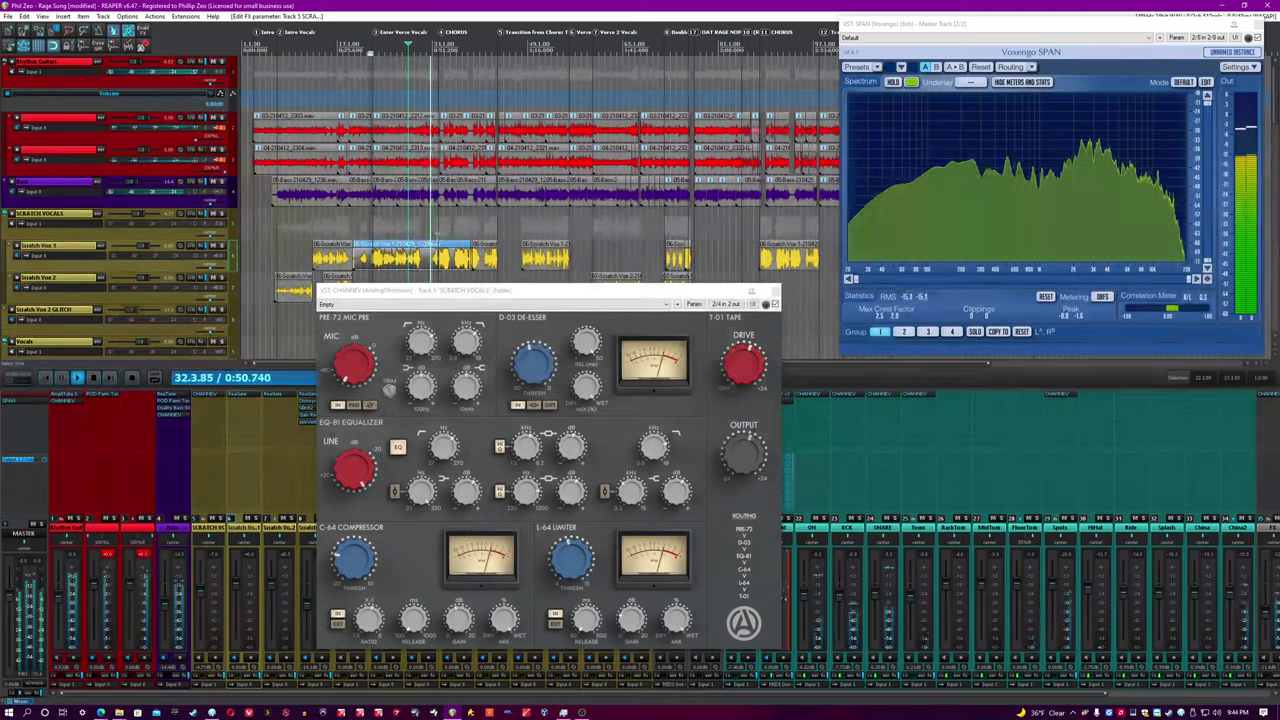
scroll(787, 289, "up", 2)
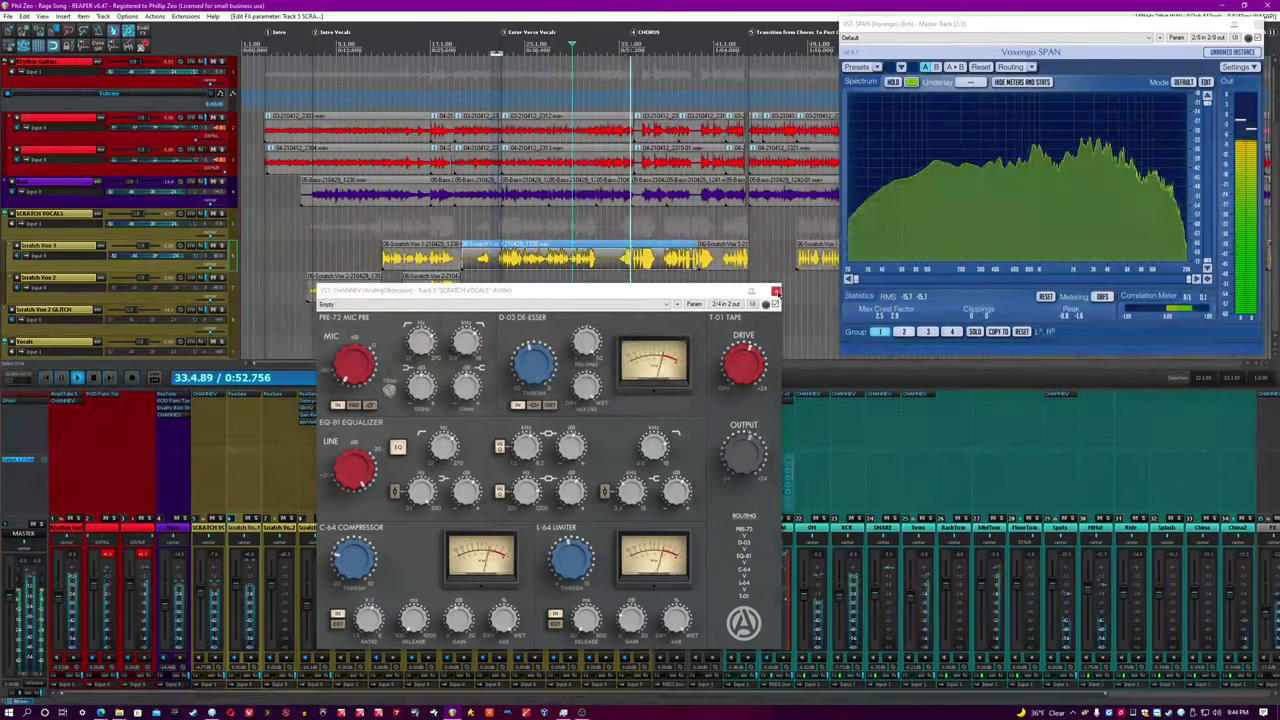
left_click(741, 450)
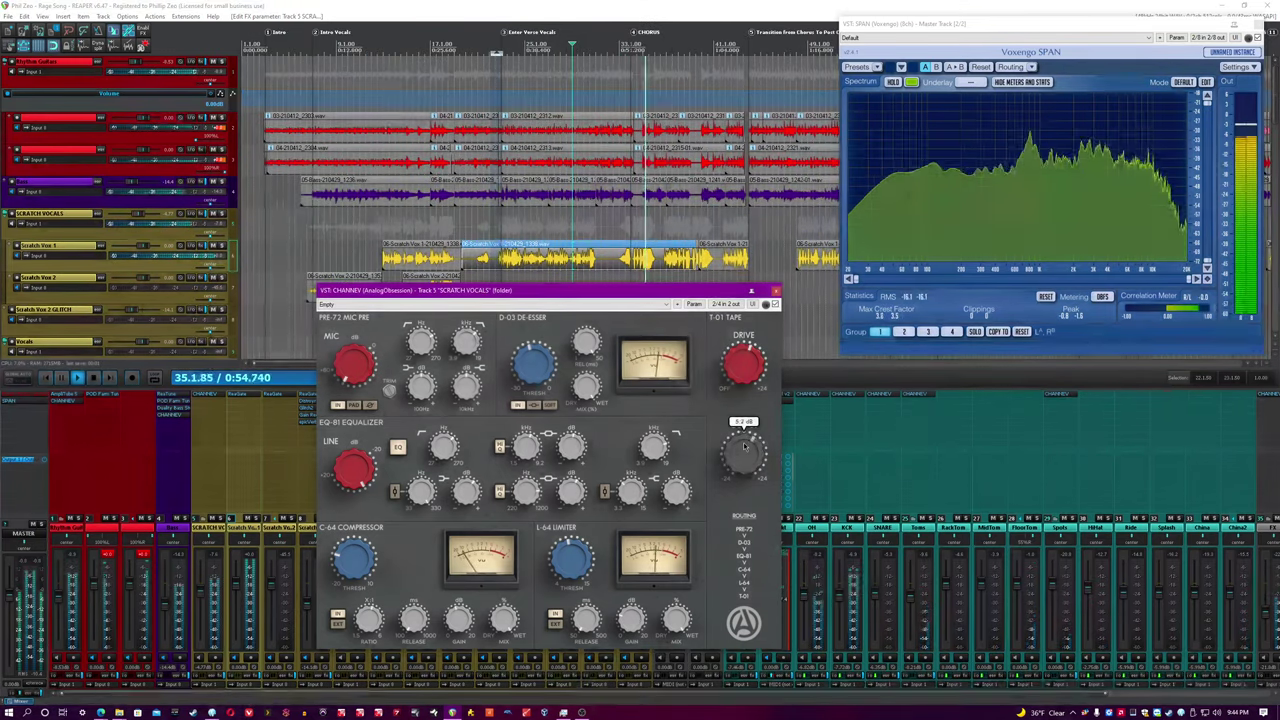
left_click(220, 558)
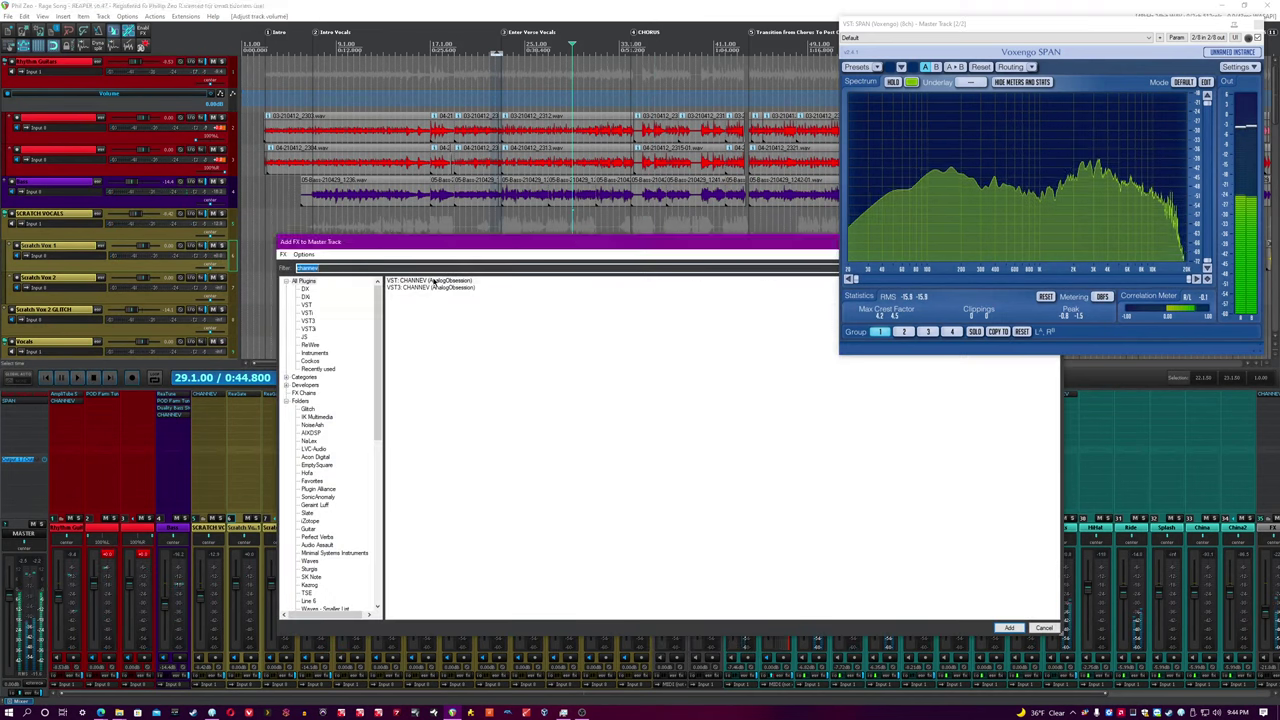
Add the VST version of CHANNEV to the master track and move its window clear of the spectrum analyser and master strip
double_click(432, 280)
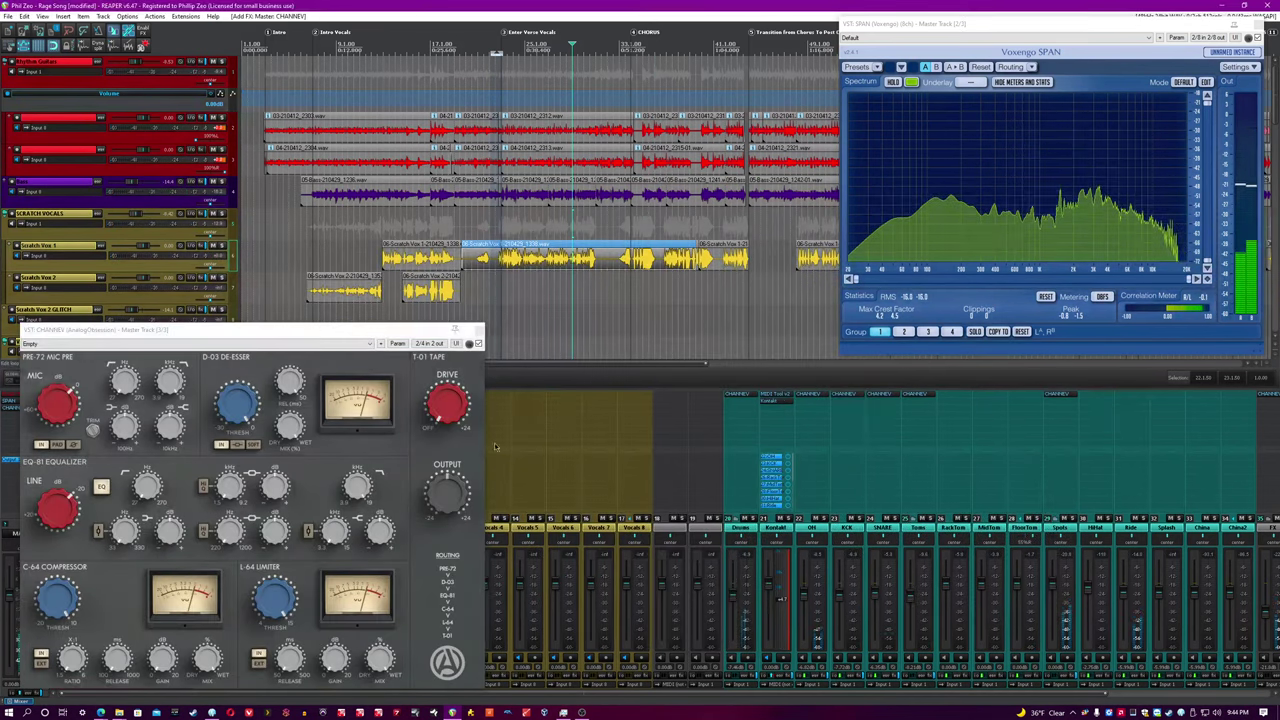
left_click_drag(439, 330, 718, 228)
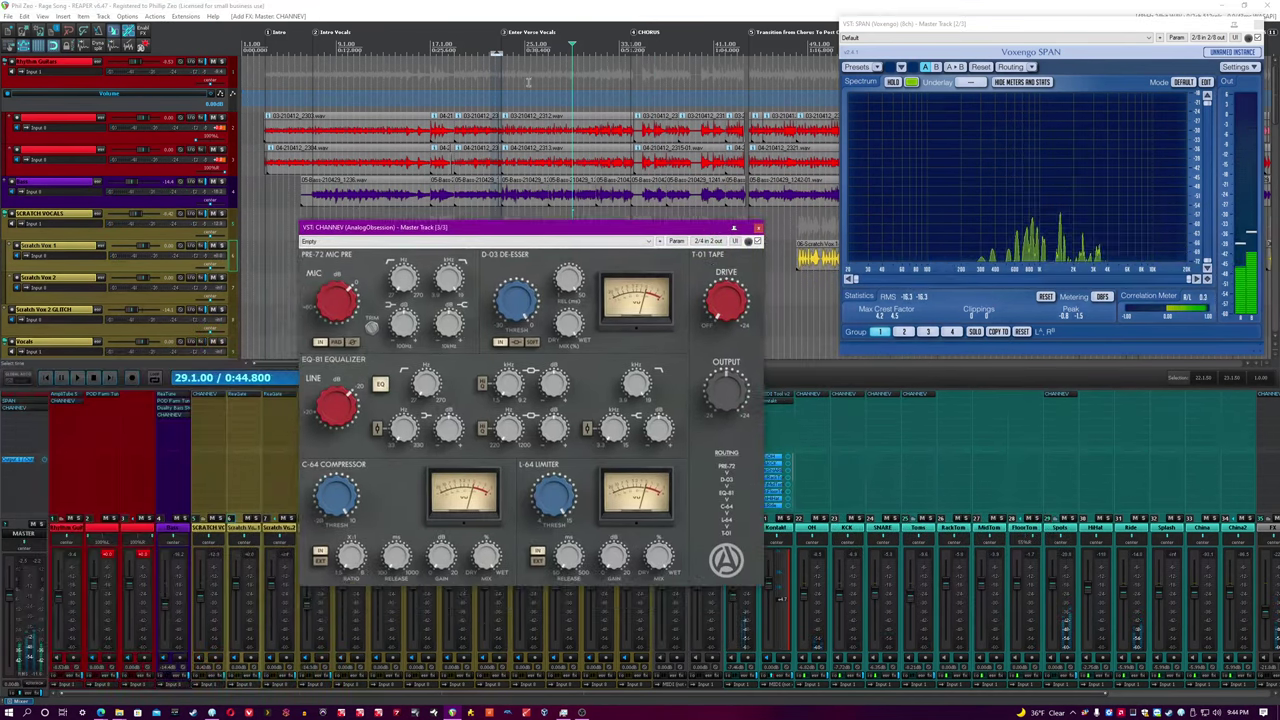
left_click(533, 5)
left_click_drag(429, 230, 505, 304)
left_click(415, 5)
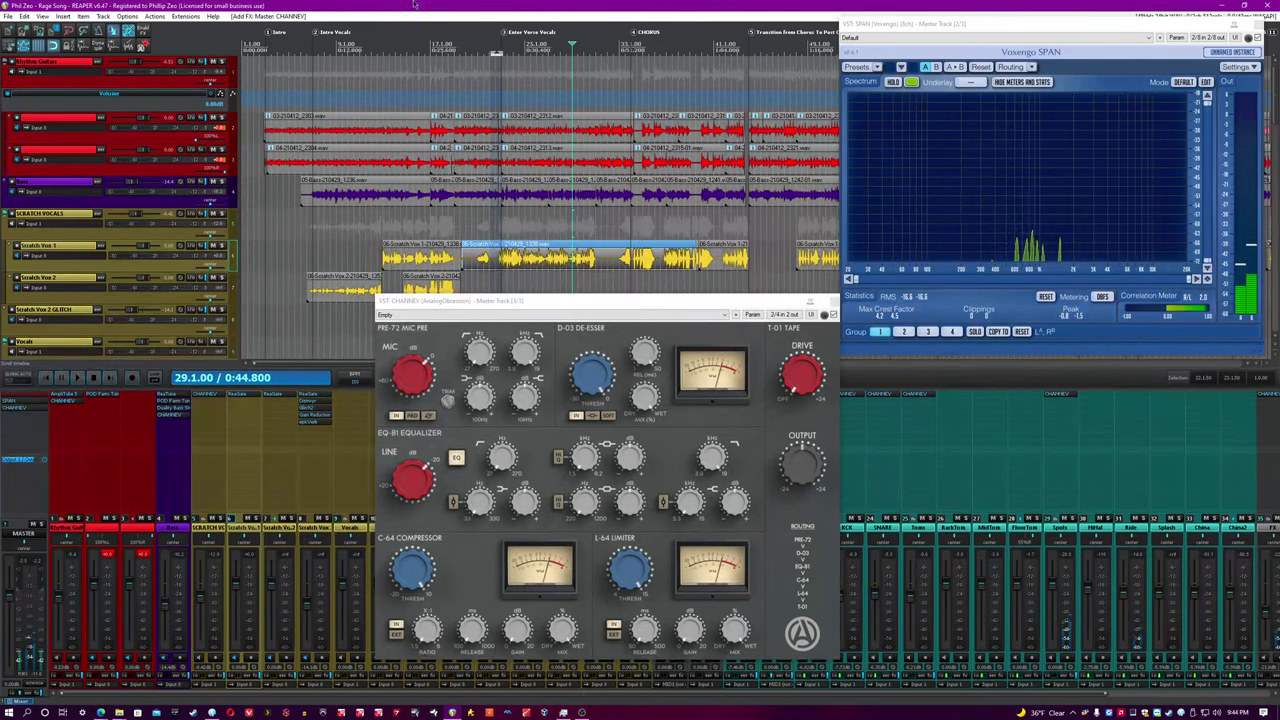
Start playback and adjust the master CHANNEV's EQ-81 filters, C-64 compressor and L-64 limiter settings
key("space")
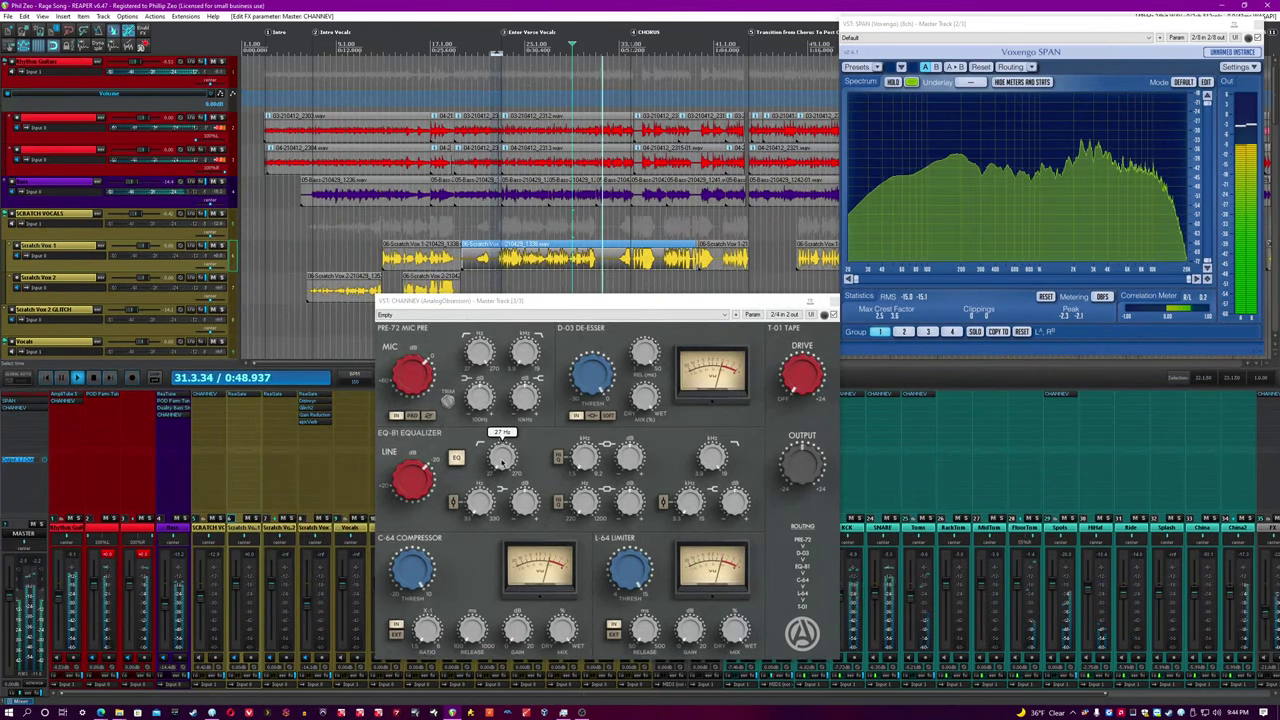
left_click(712, 455)
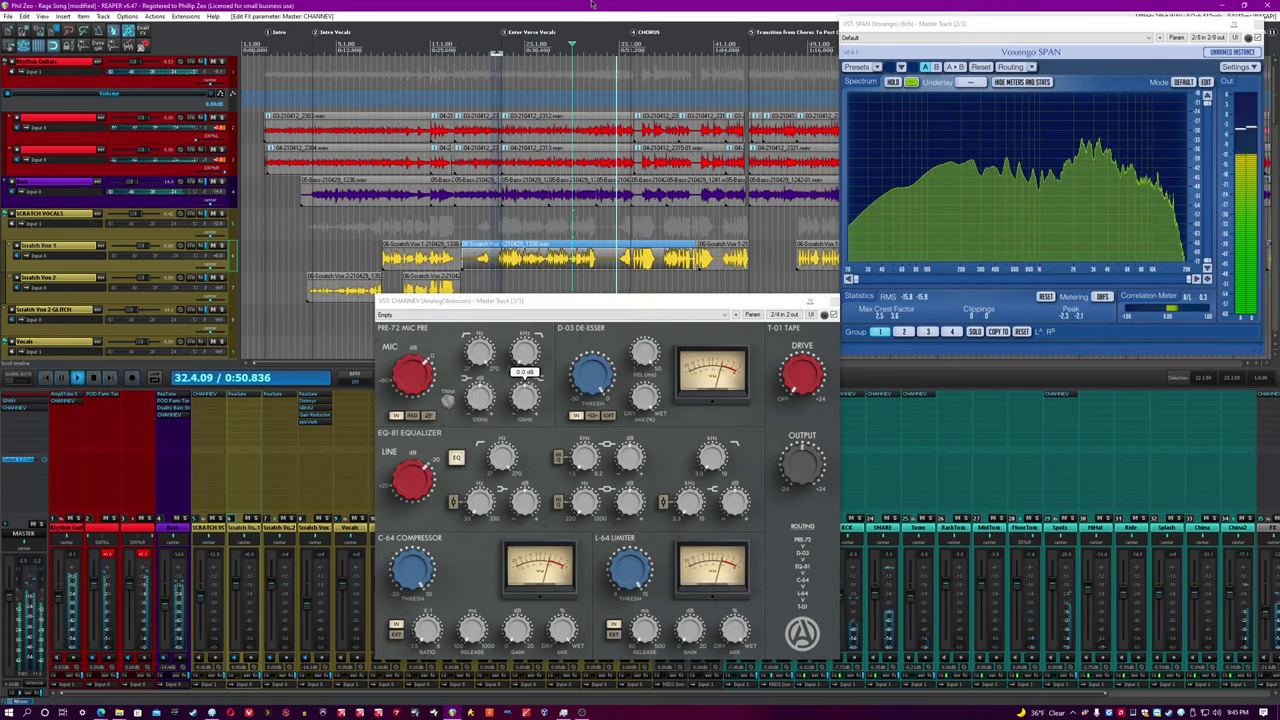
left_click(598, 565)
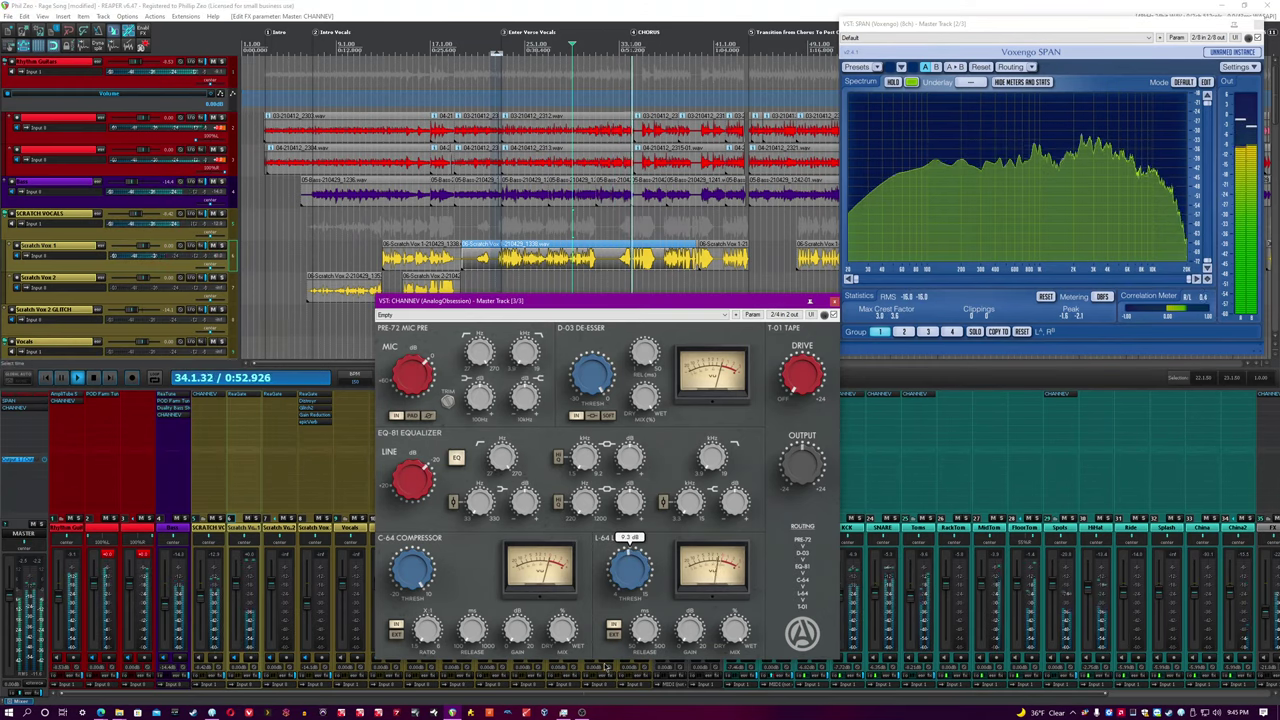
mouse_move(426, 630)
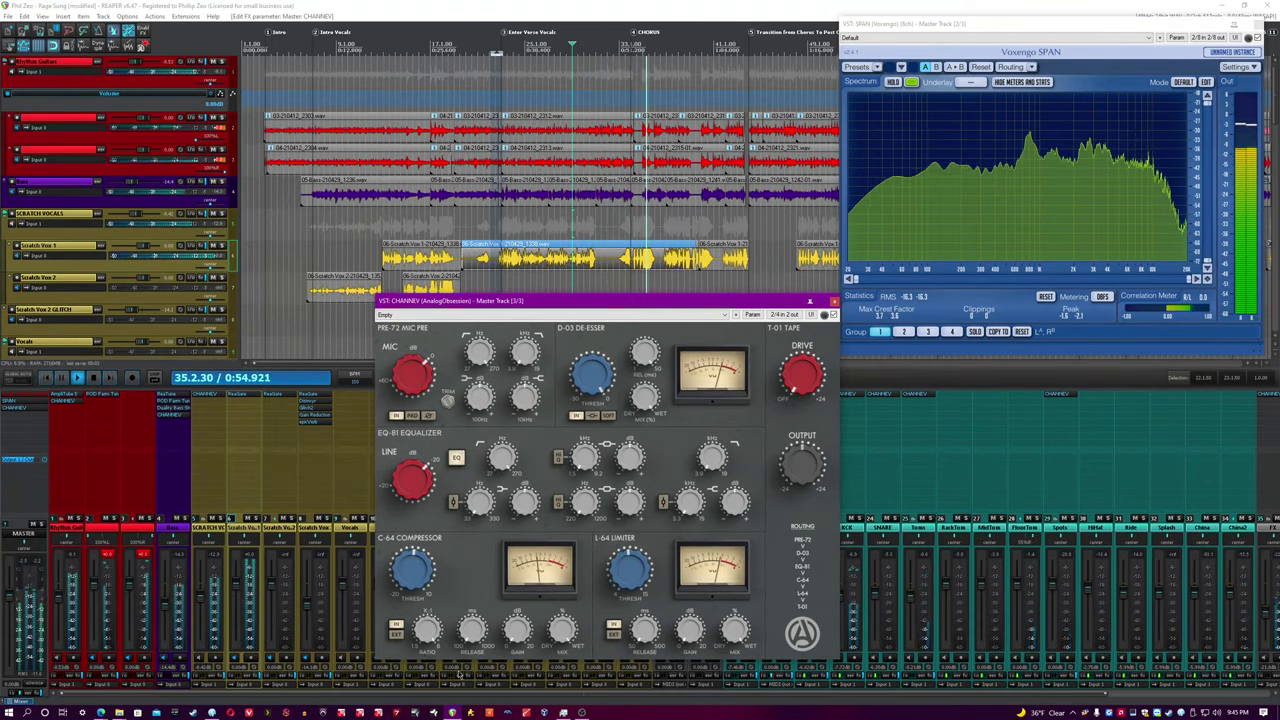
mouse_move(472, 630)
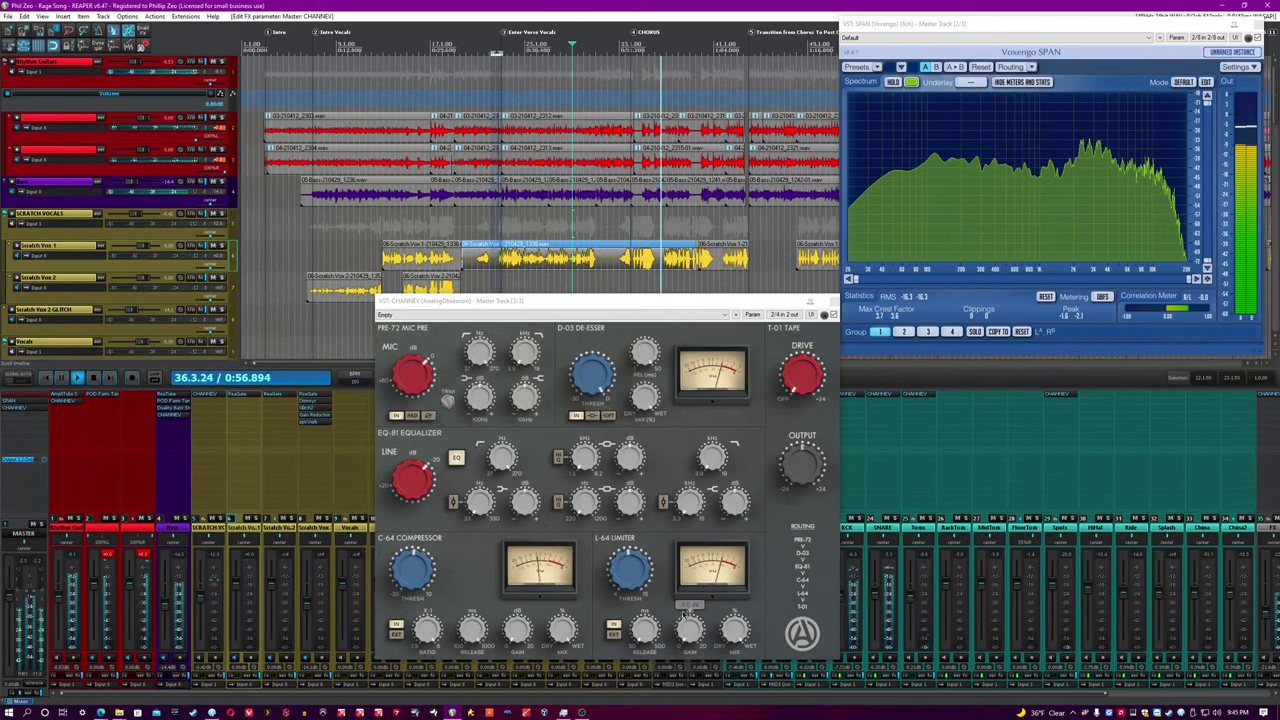
mouse_move(528, 594)
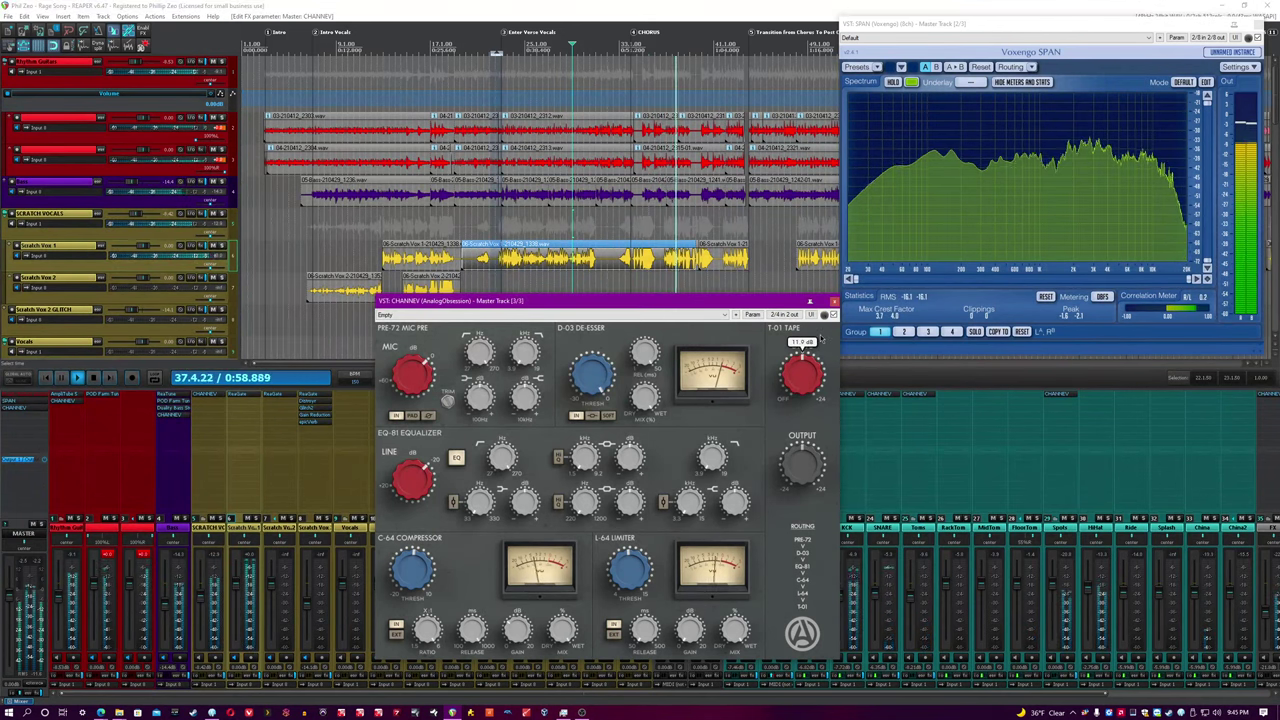
Fine-tune the master CHANNEV's output level and L-64 limiter threshold while the mix plays
left_click(604, 4)
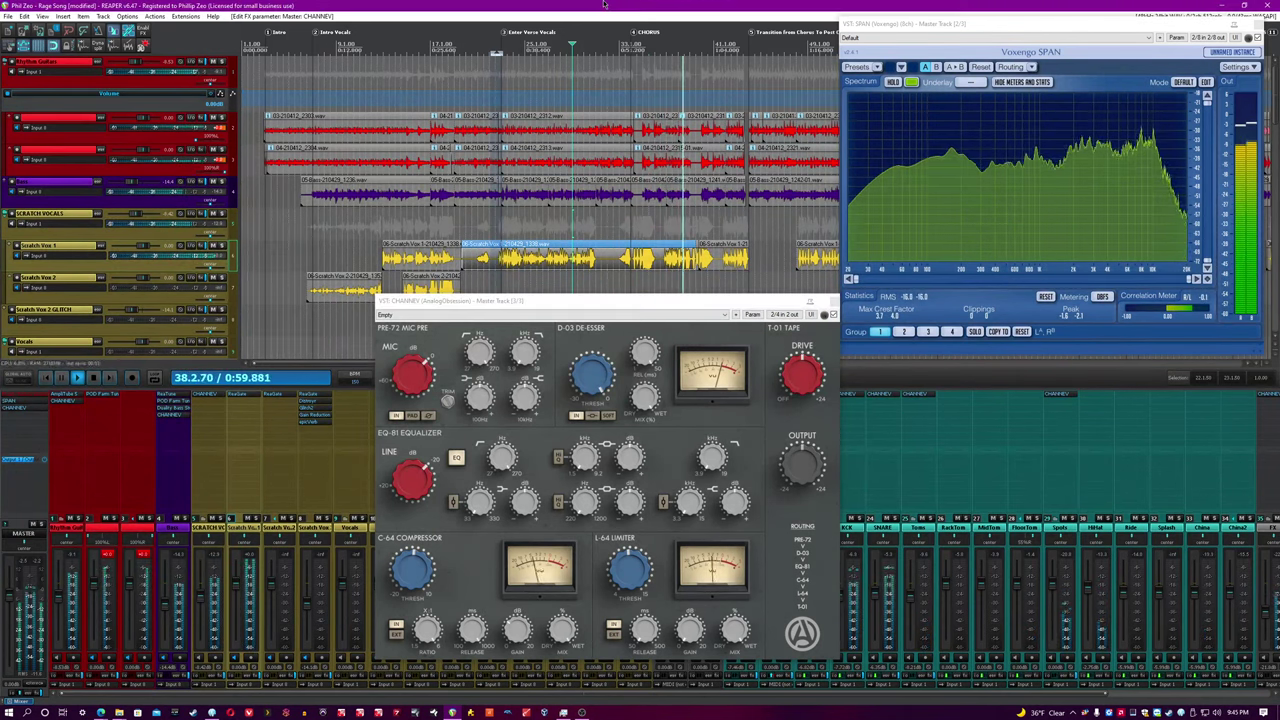
left_click(802, 464)
mouse_move(806, 466)
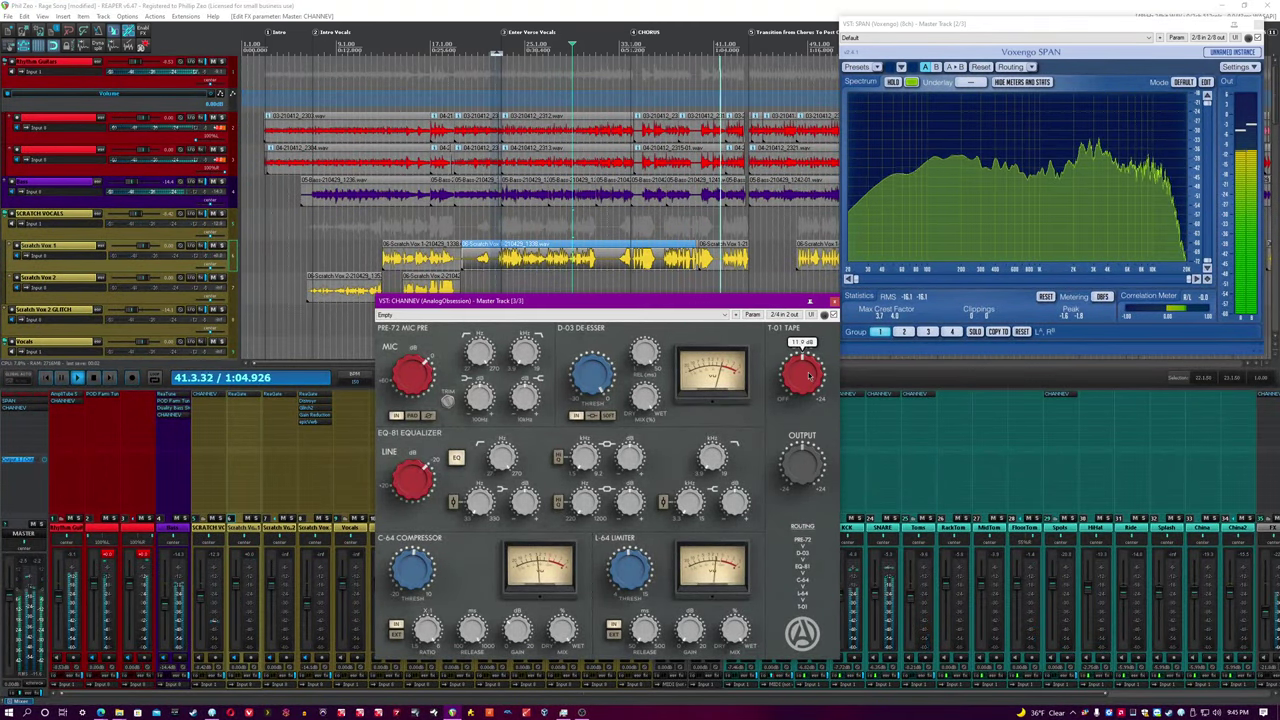
left_click(604, 4)
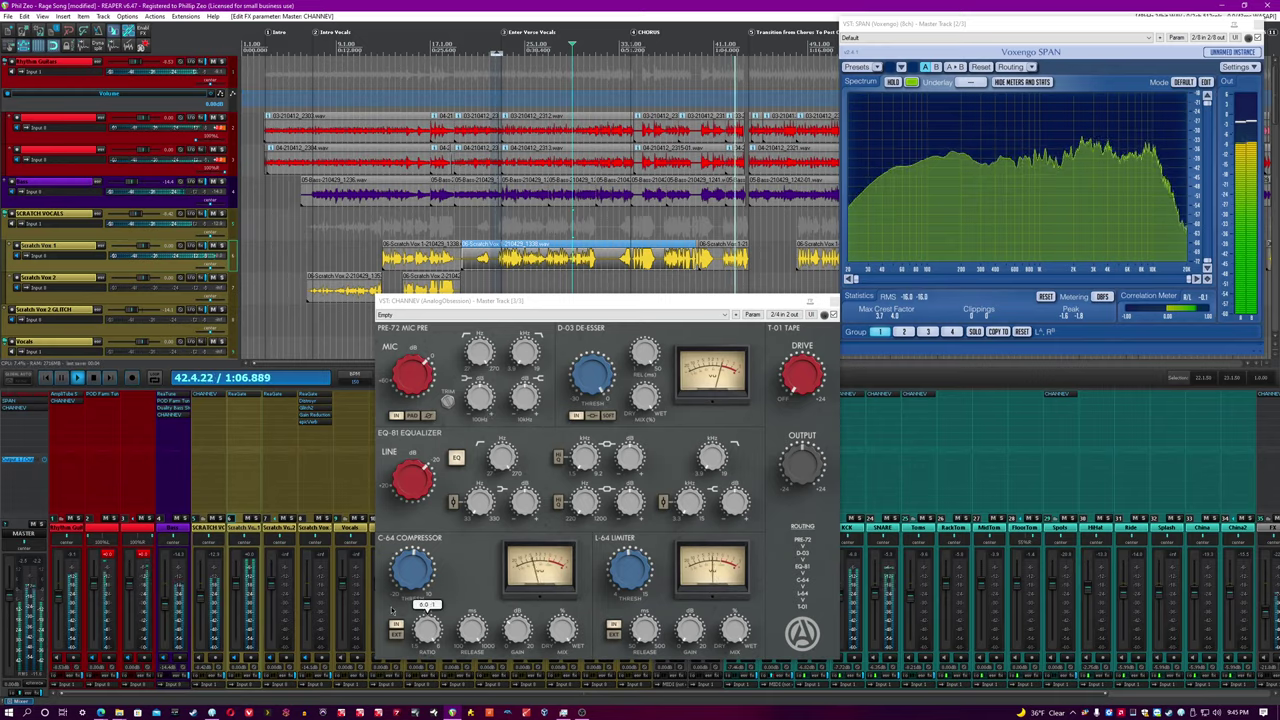
left_click(628, 572)
left_click(522, 4)
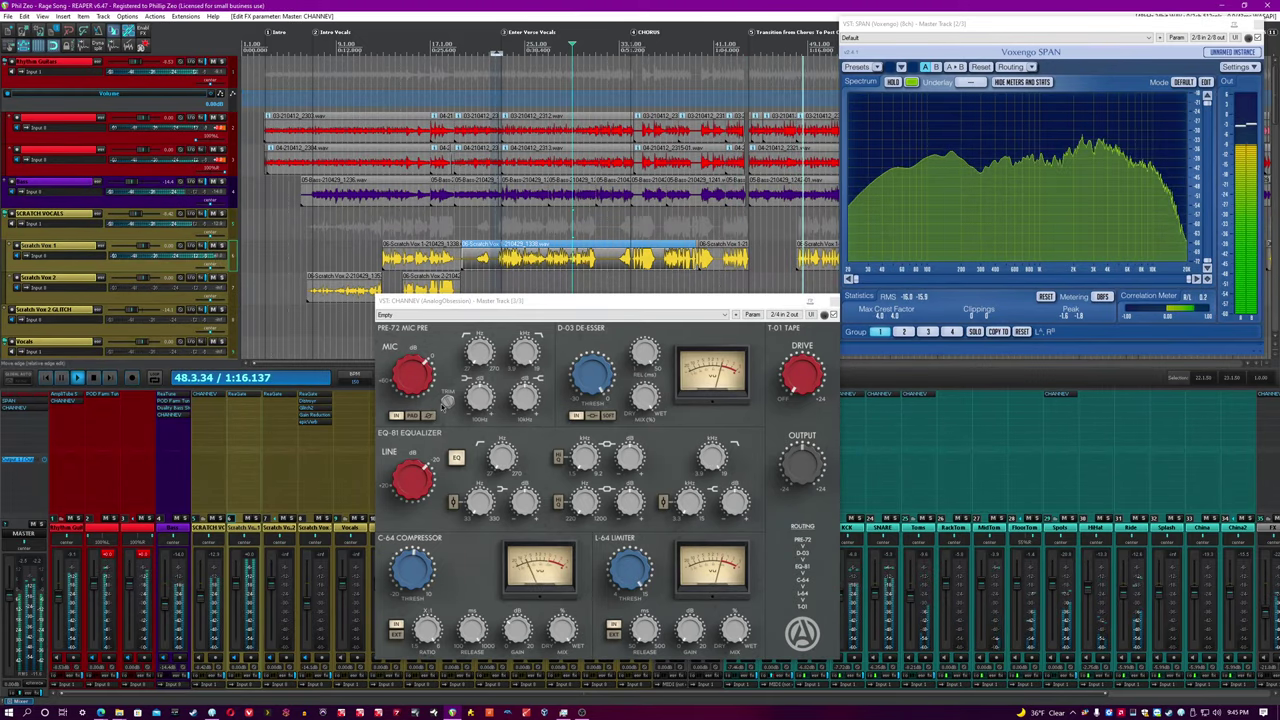
Move CHANNEV ahead of SPAN in the master FX chain and rebalance its C-64 compressor and L-64 limiter
left_click_drag(22, 402, 24, 402)
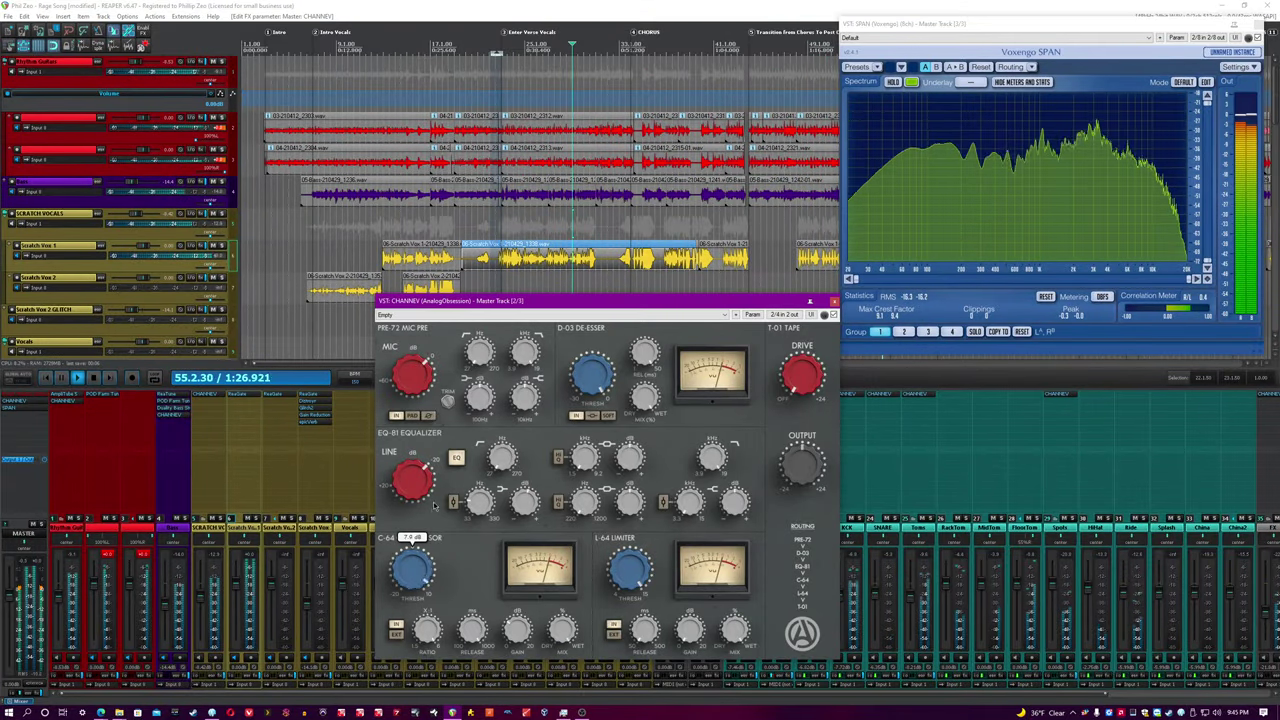
left_click_drag(433, 505, 432, 519)
left_click_drag(519, 625, 516, 653)
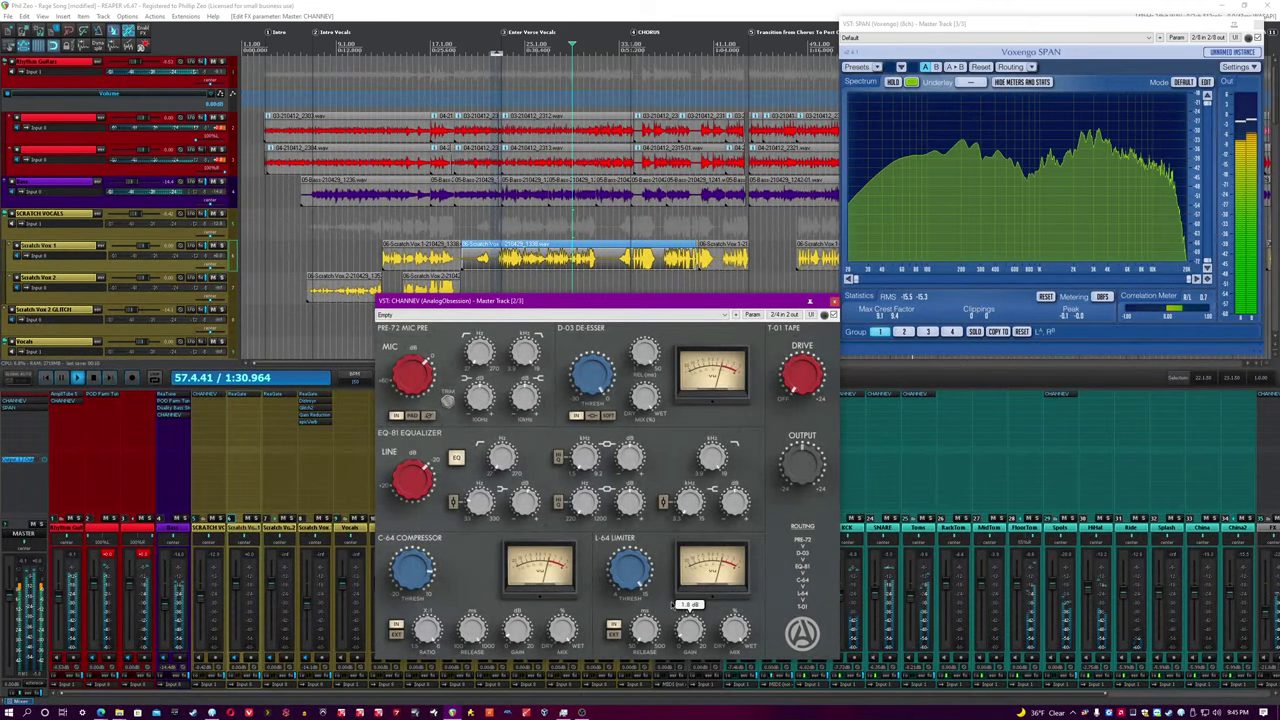
left_click_drag(631, 580, 628, 613)
left_click(603, 5)
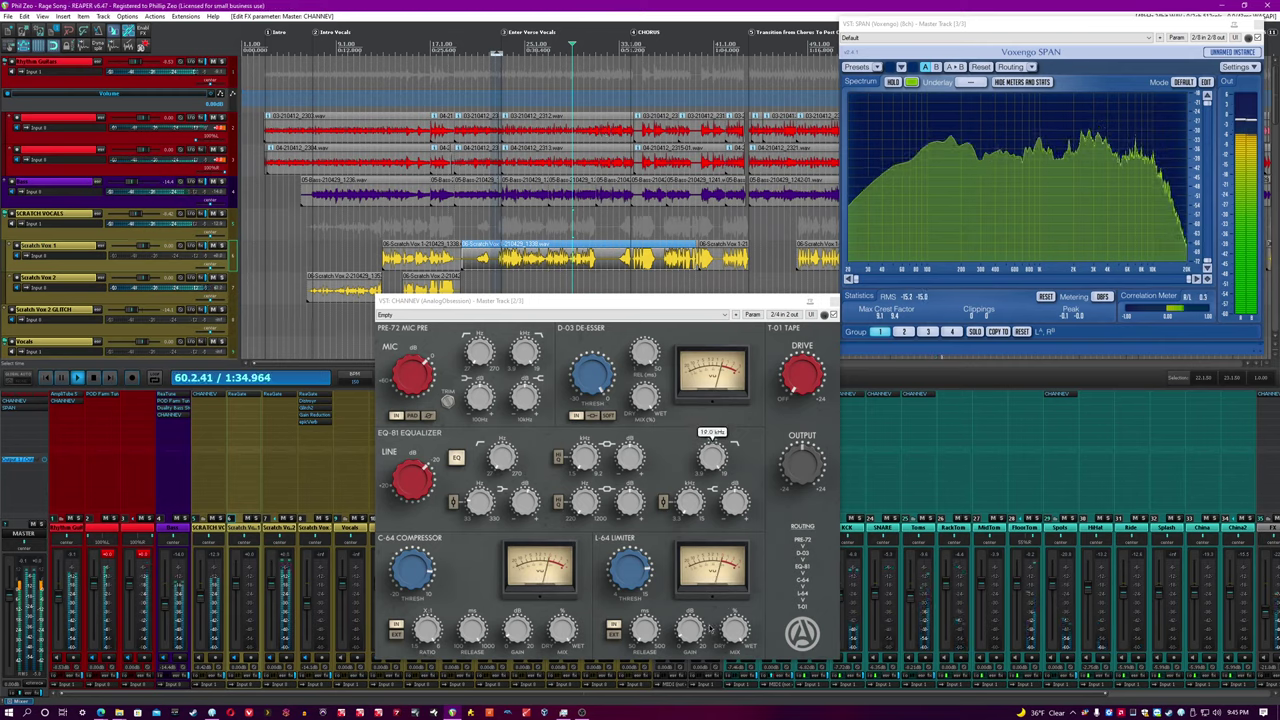
Audition the mix with the master CHANNEV active, and set the edit cursor at measure 81 in the OAT RAGE NOW section
left_click(804, 432)
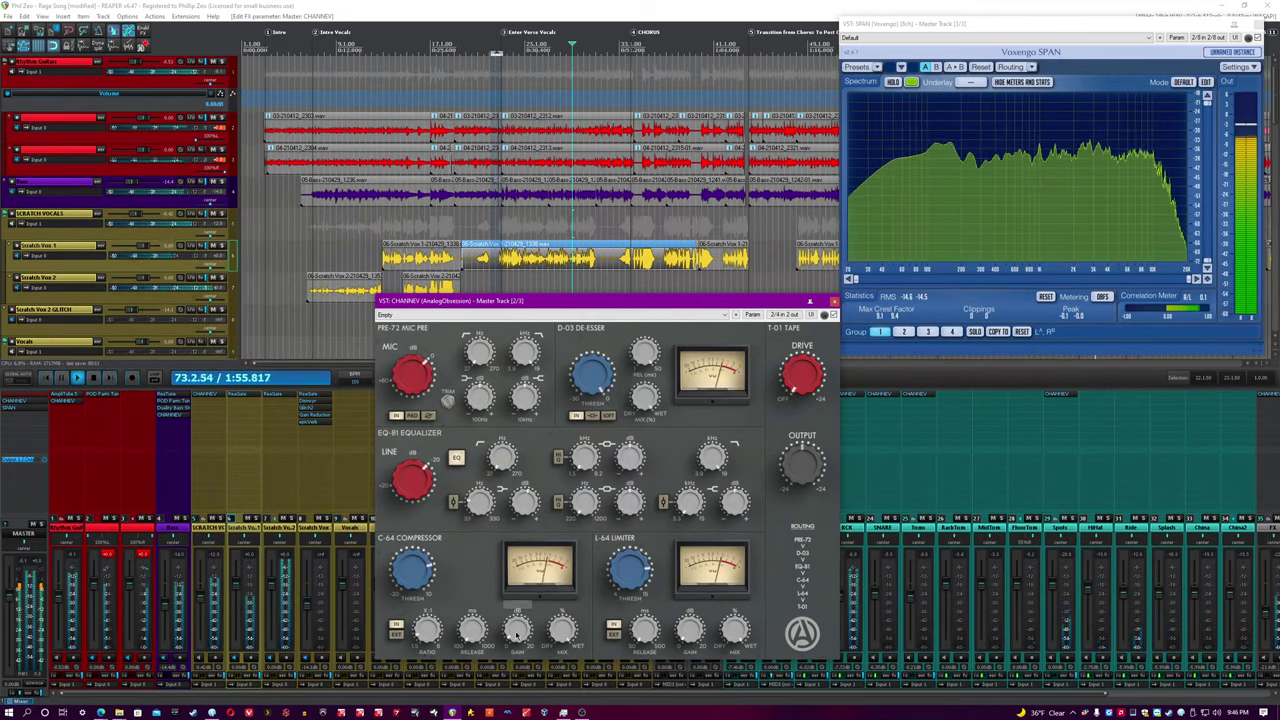
left_click(649, 4)
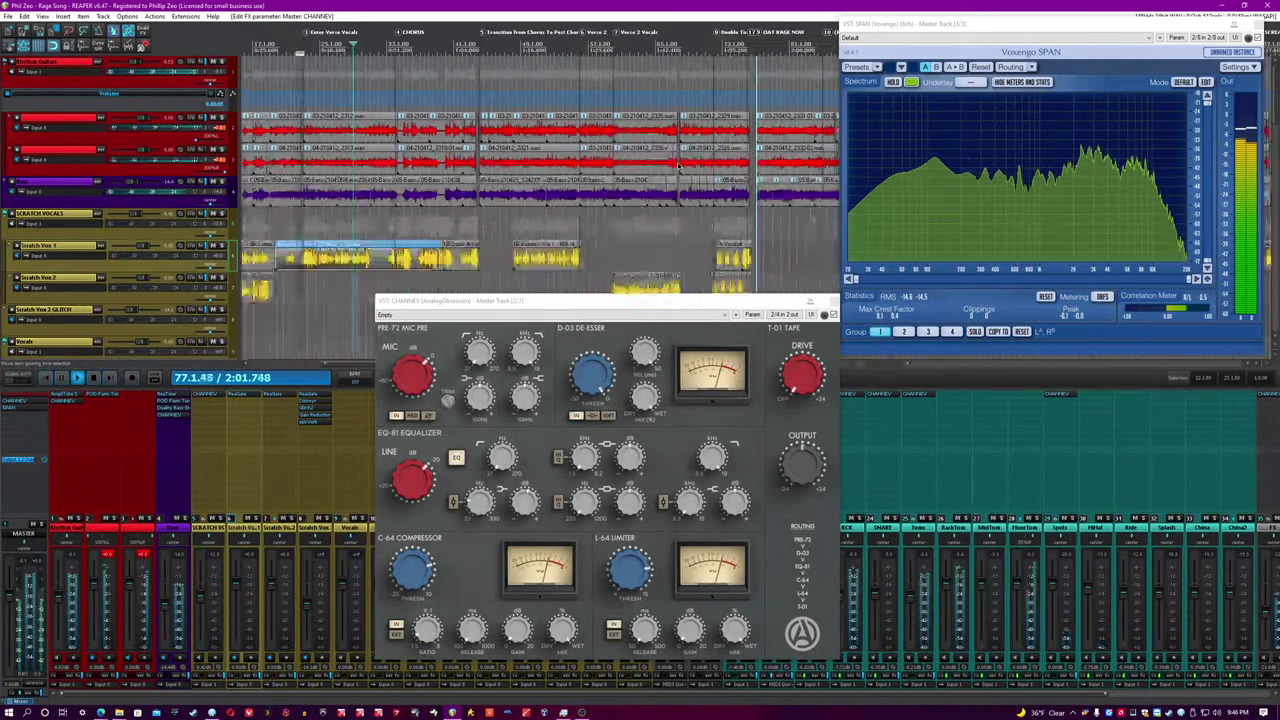
left_click(715, 199)
scroll(714, 198, "up", 6)
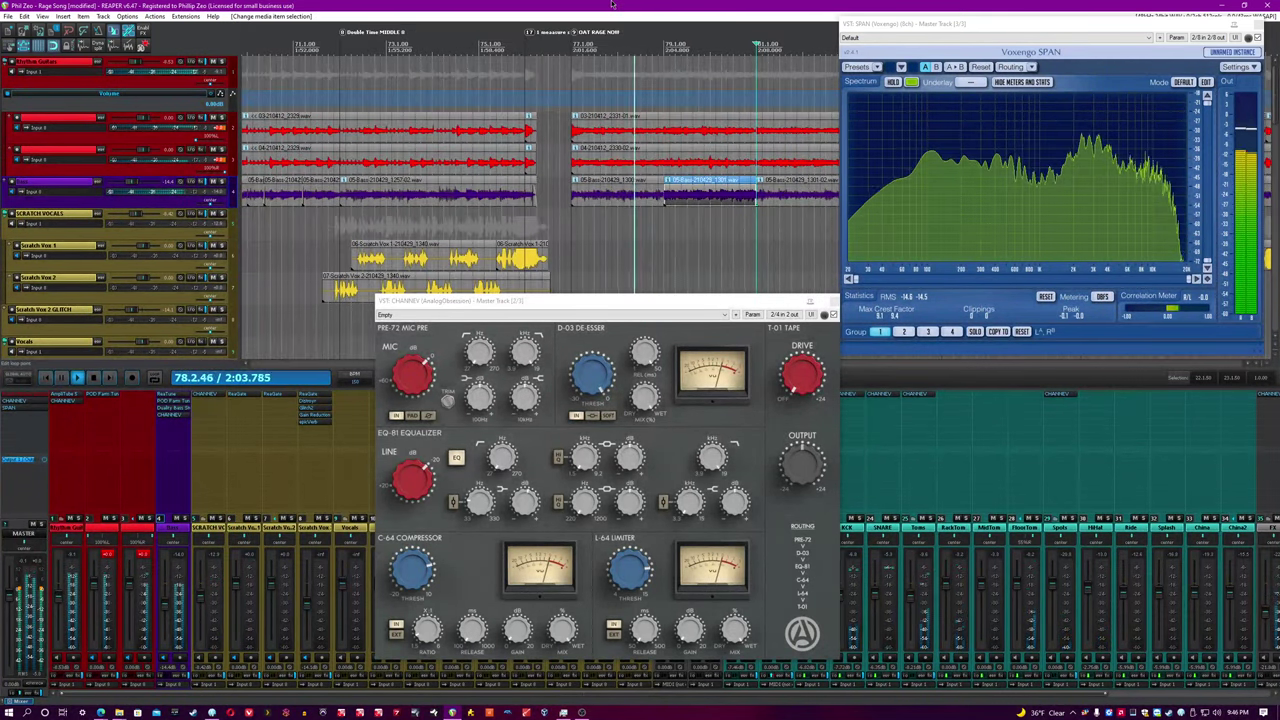
scroll(614, 151, "down", 5)
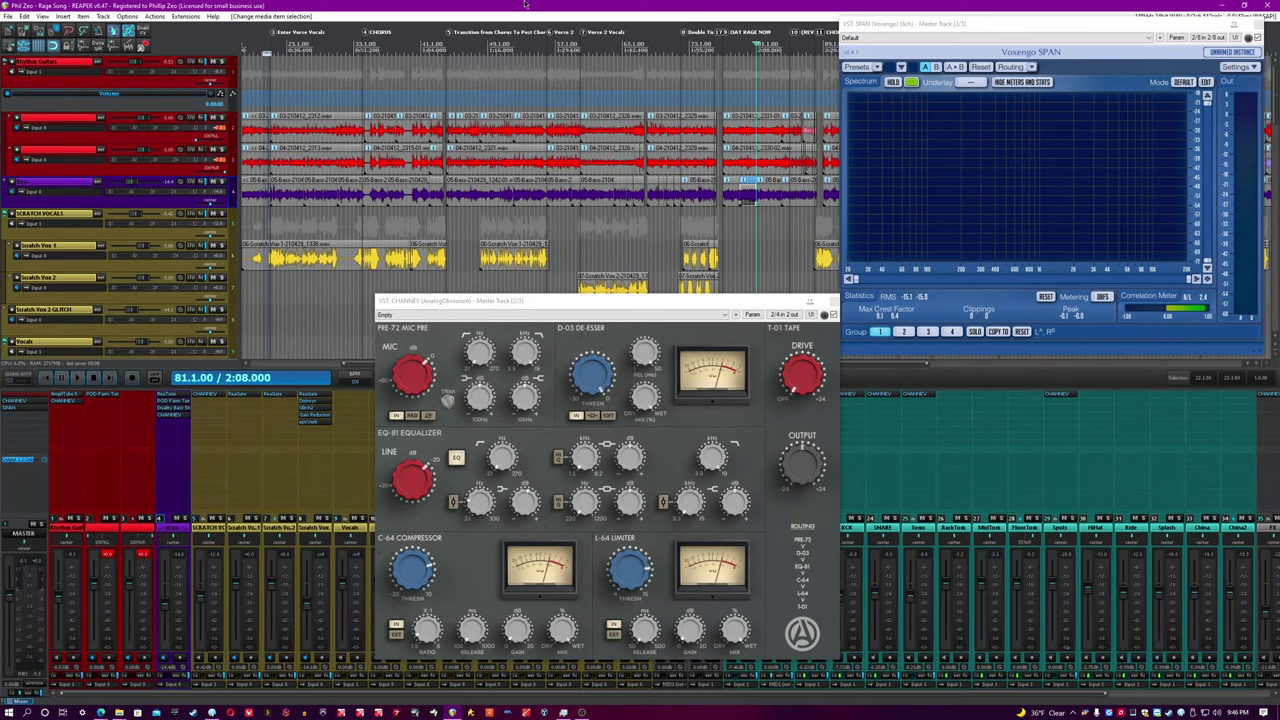
Return the edit cursor to measure 5 near the song's start and begin playback
scroll(329, 49, "down", 2)
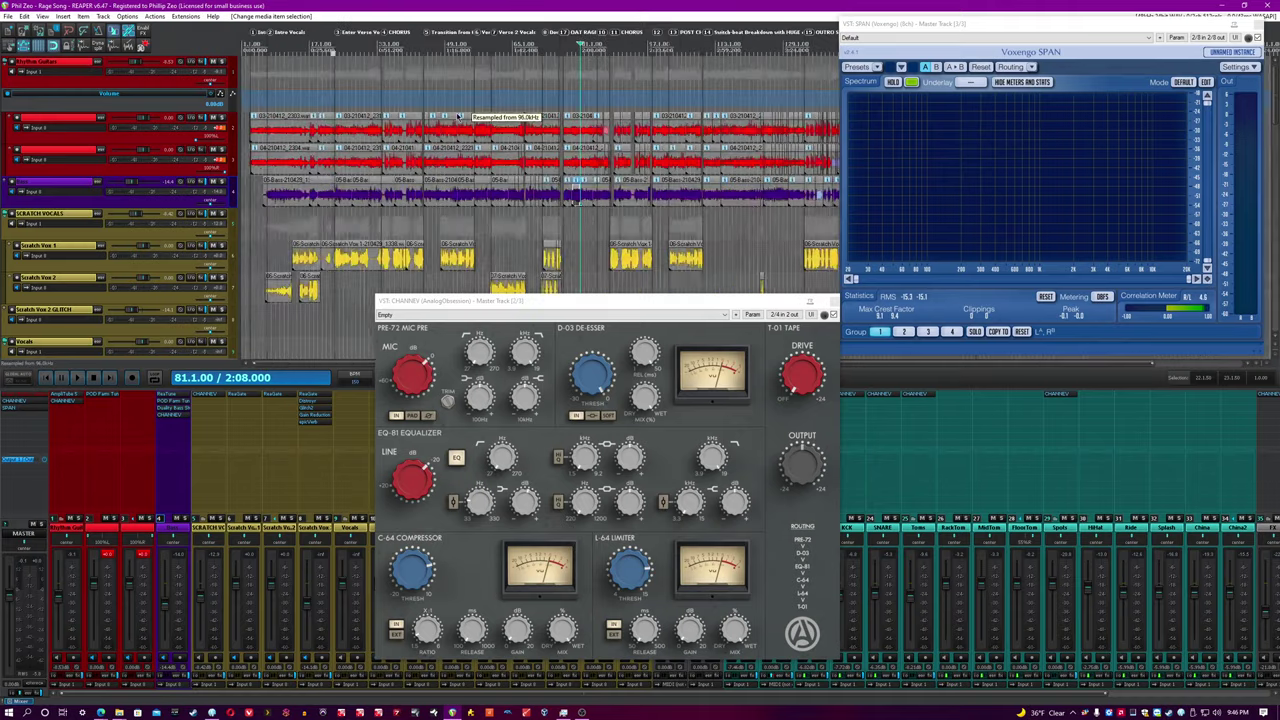
scroll(268, 134, "up", 1)
left_click(261, 78)
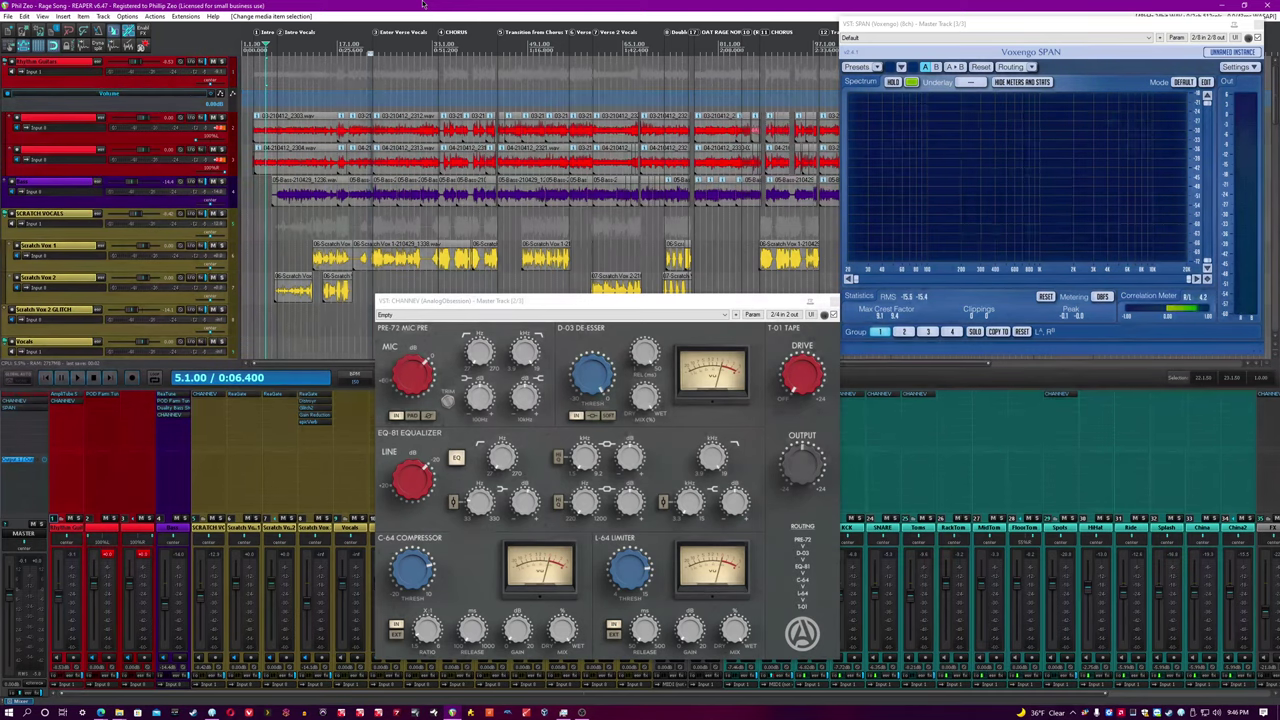
key("space")
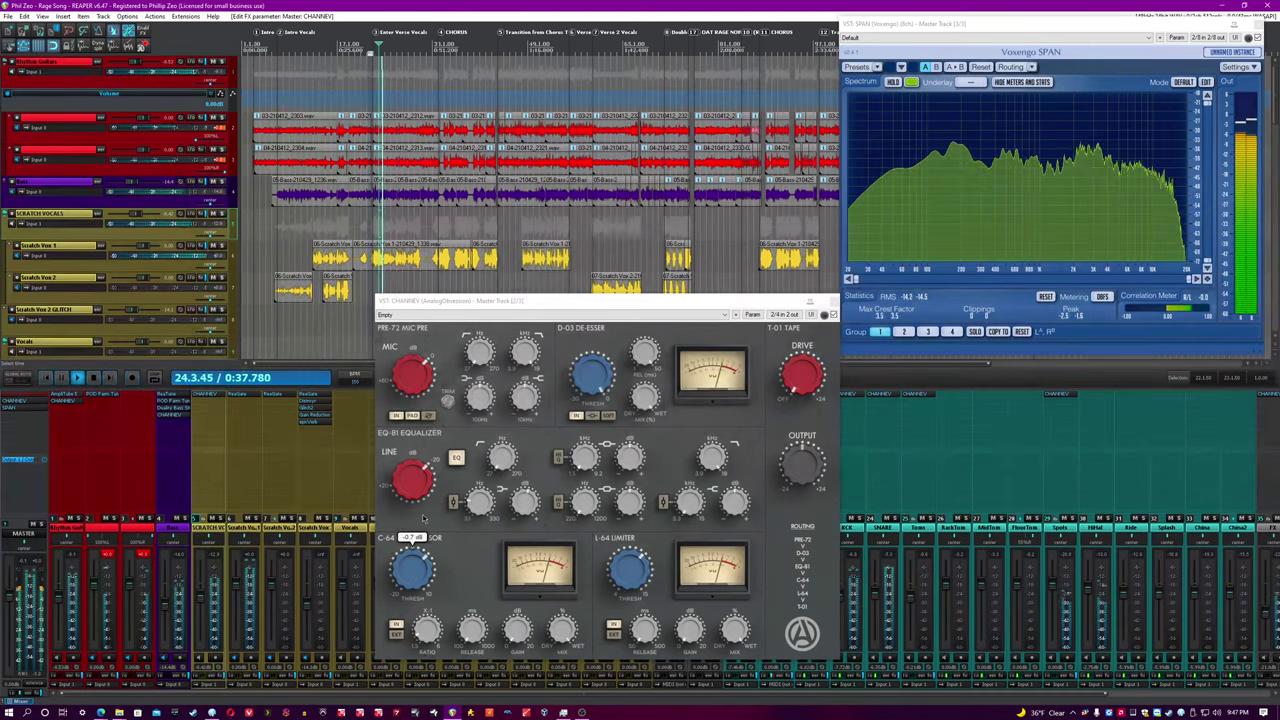
Readjust the threshold of the master CHANNEV's C-64 compressor while the verse plays from measure 24
left_click_drag(423, 518, 424, 516)
left_click_drag(414, 570, 446, 502)
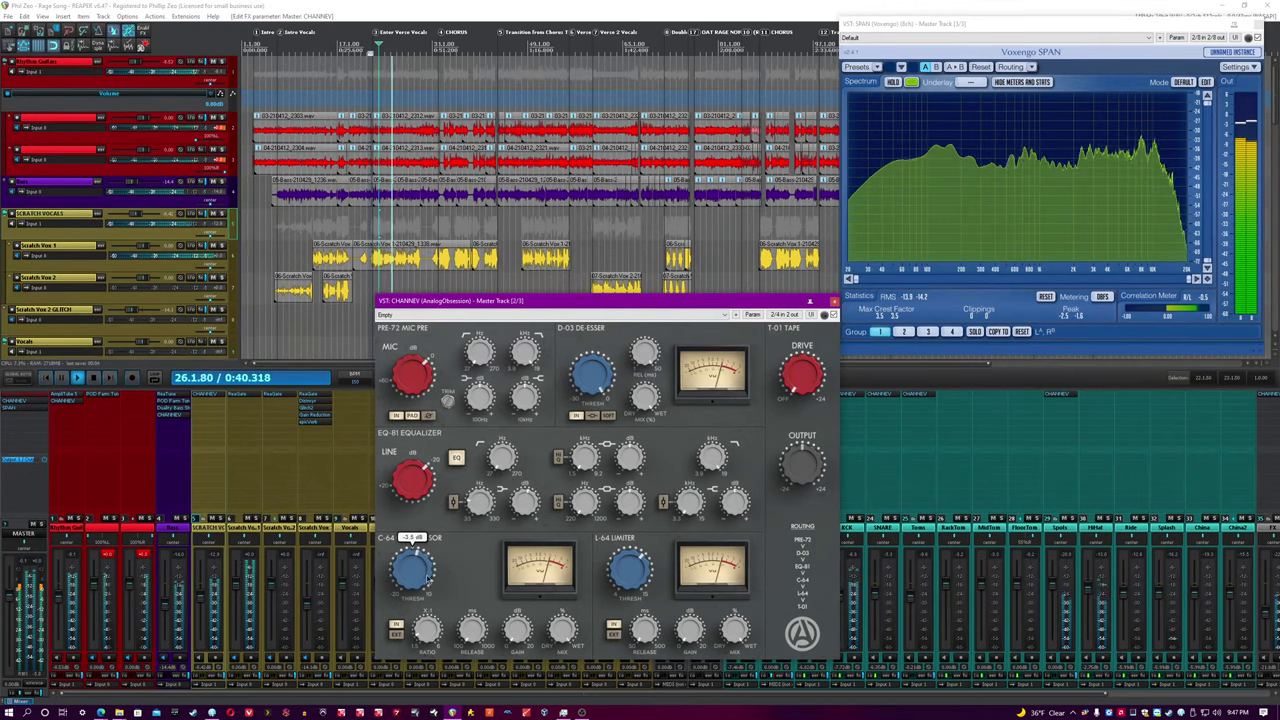
left_click_drag(415, 577, 417, 637)
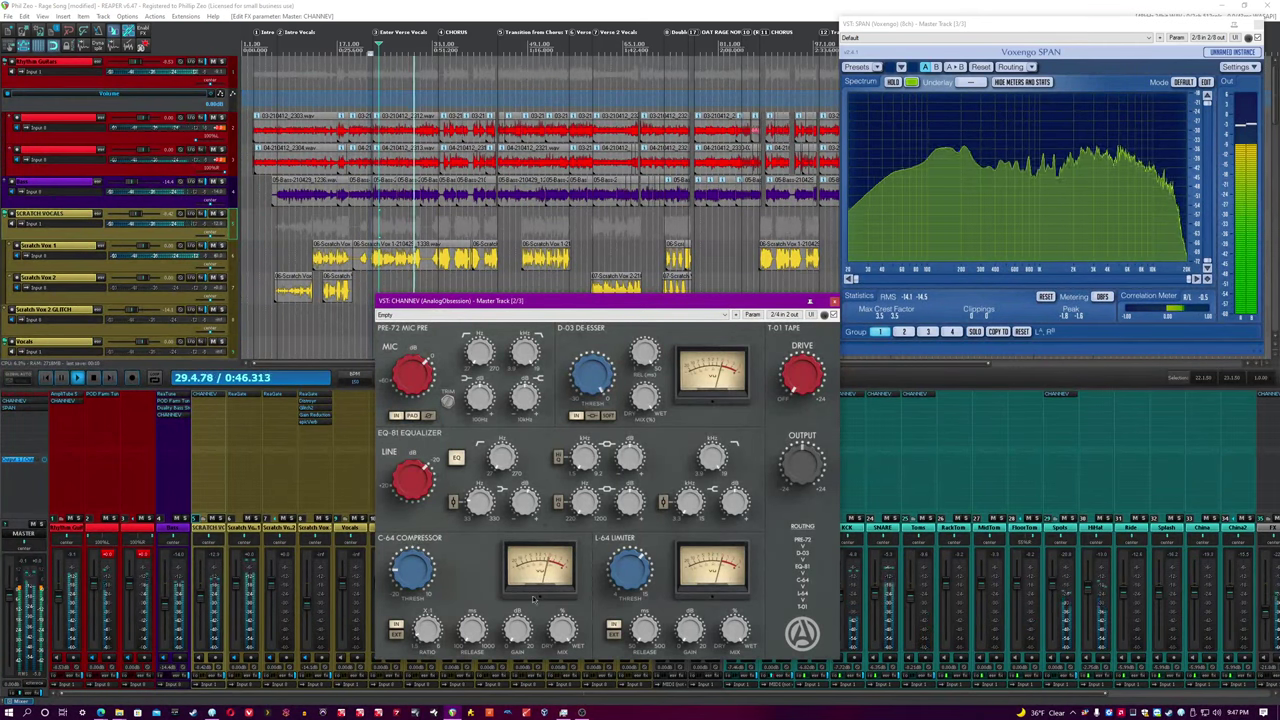
left_click(548, 5)
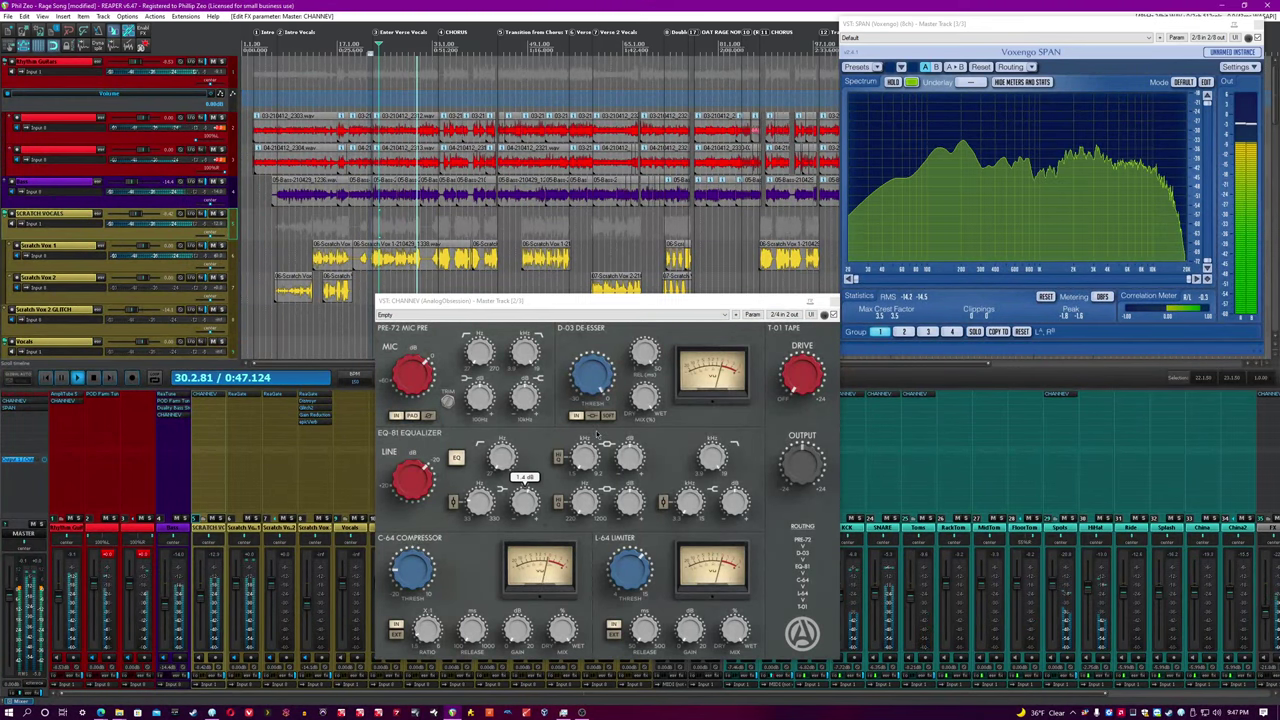
Set the master CHANNEV's preamp trim to 0 dB and replay the mix from measure 24
left_click(448, 399)
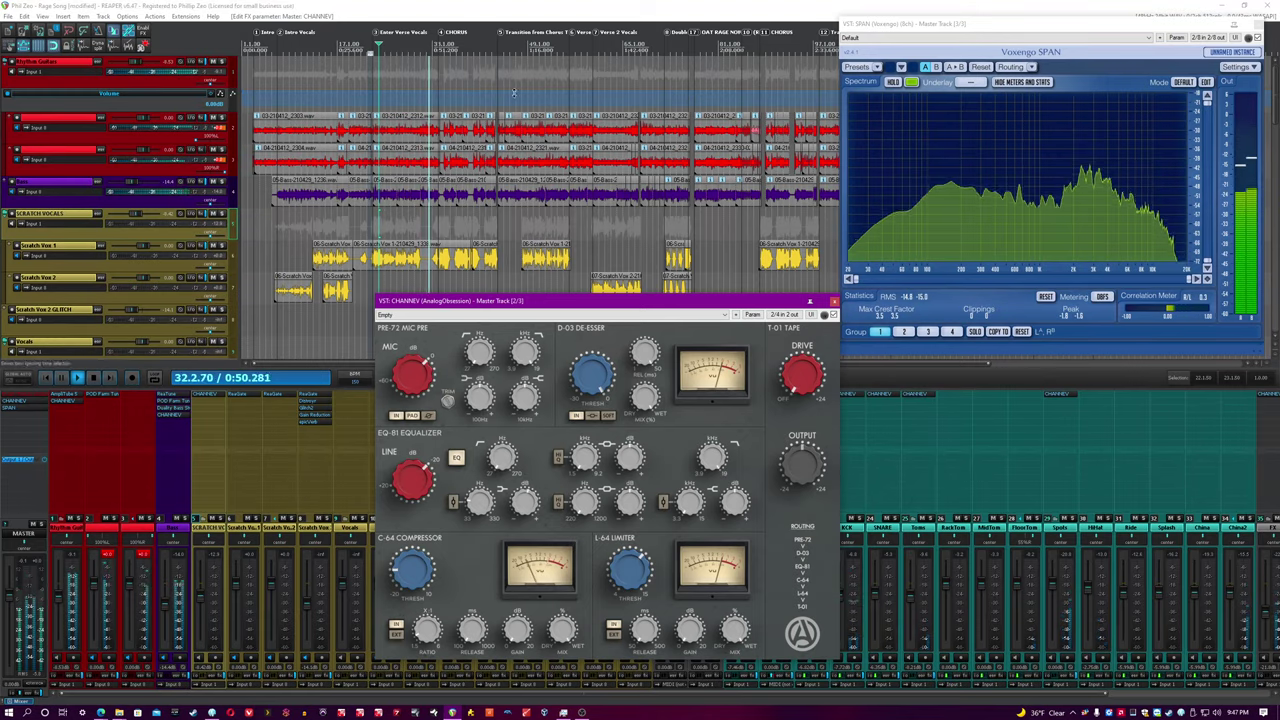
key("space")
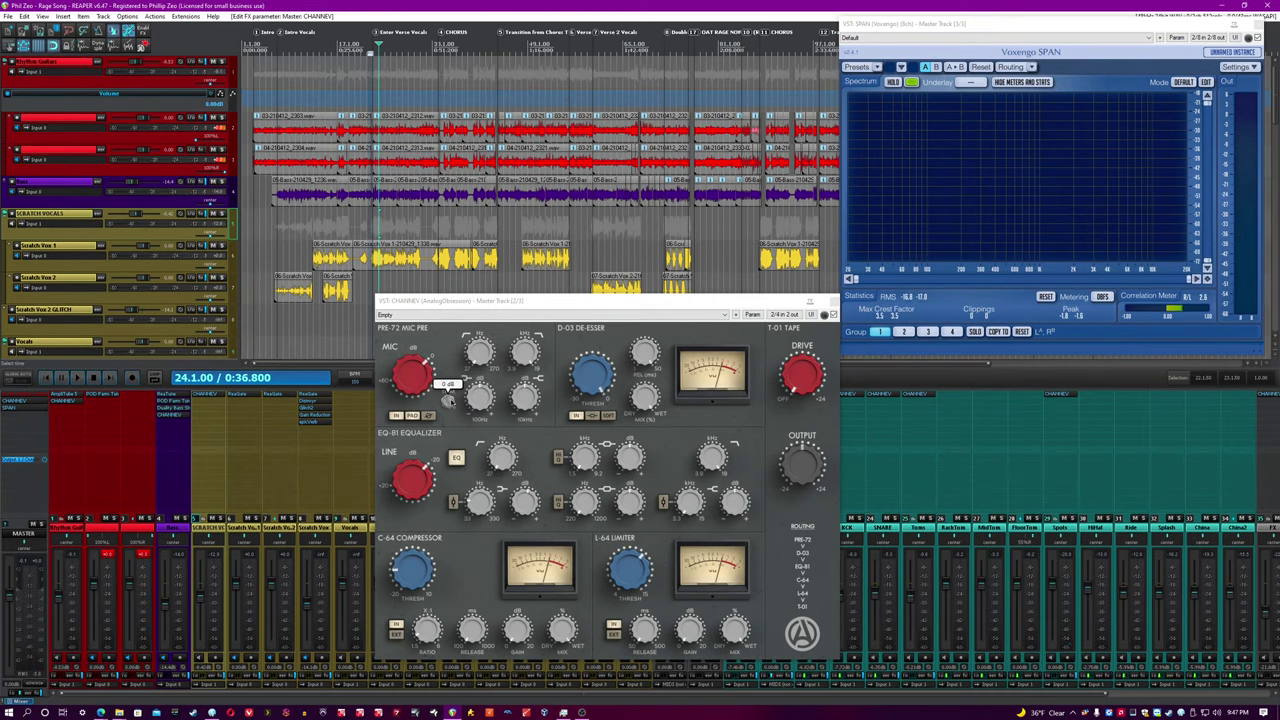
left_click(449, 401)
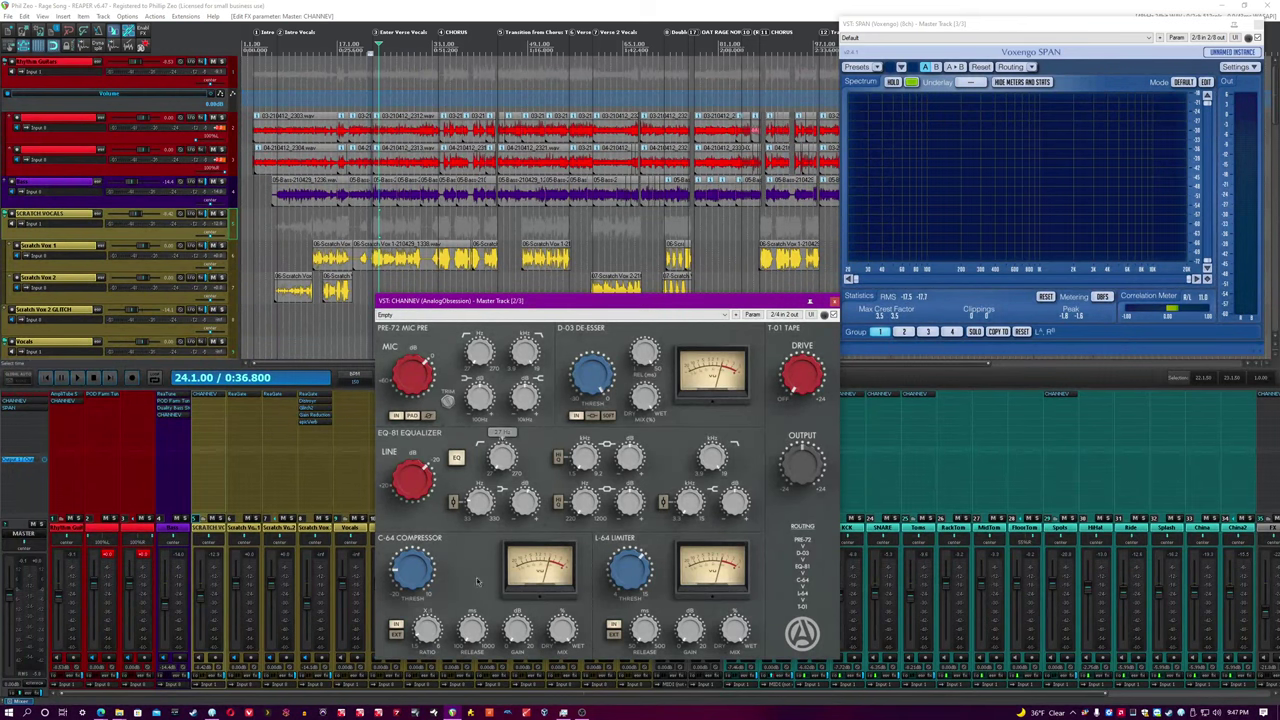
key("space")
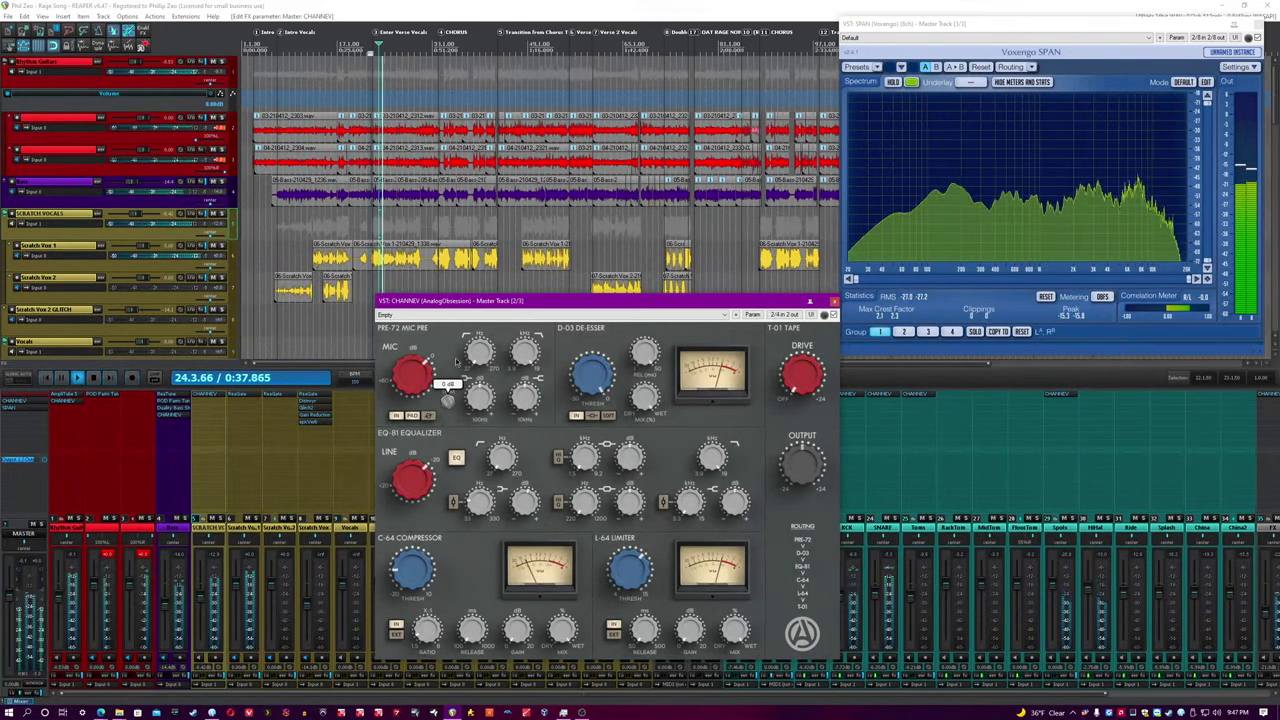
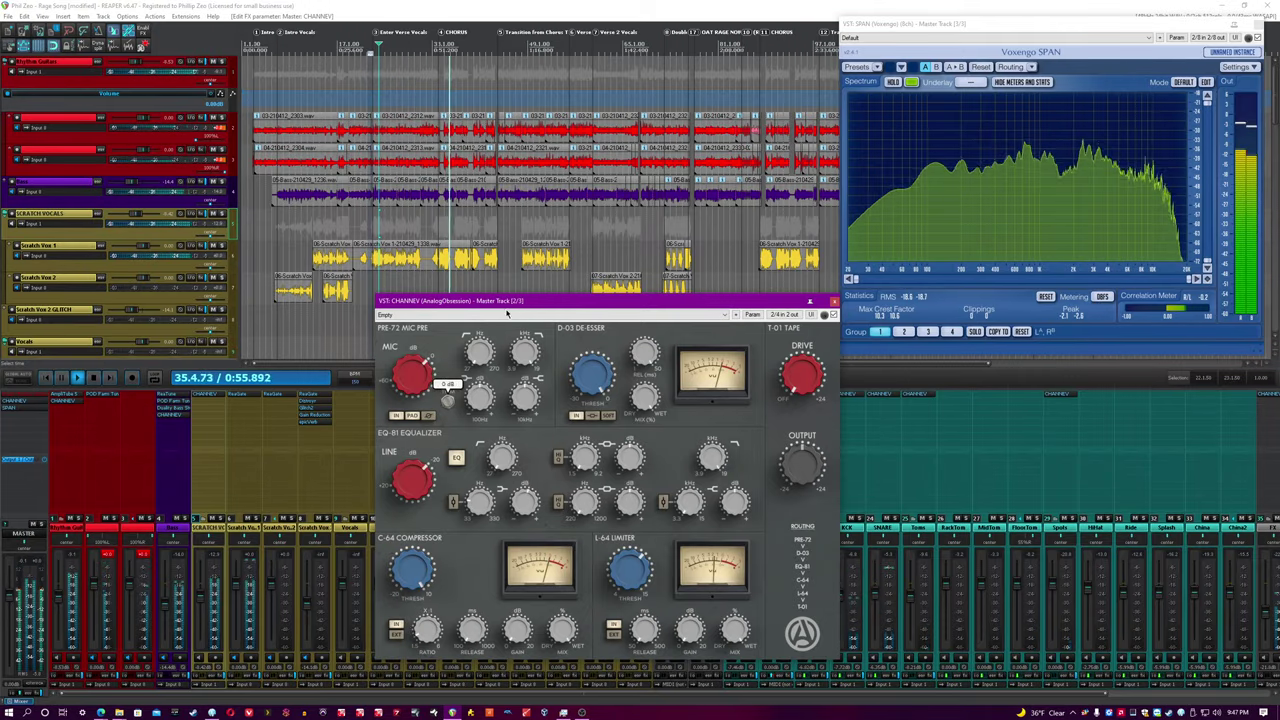
Stop playback, readjust the master CHANNEV's L-64 limiter threshold, and close the plugin window
left_click(566, 5)
key("space")
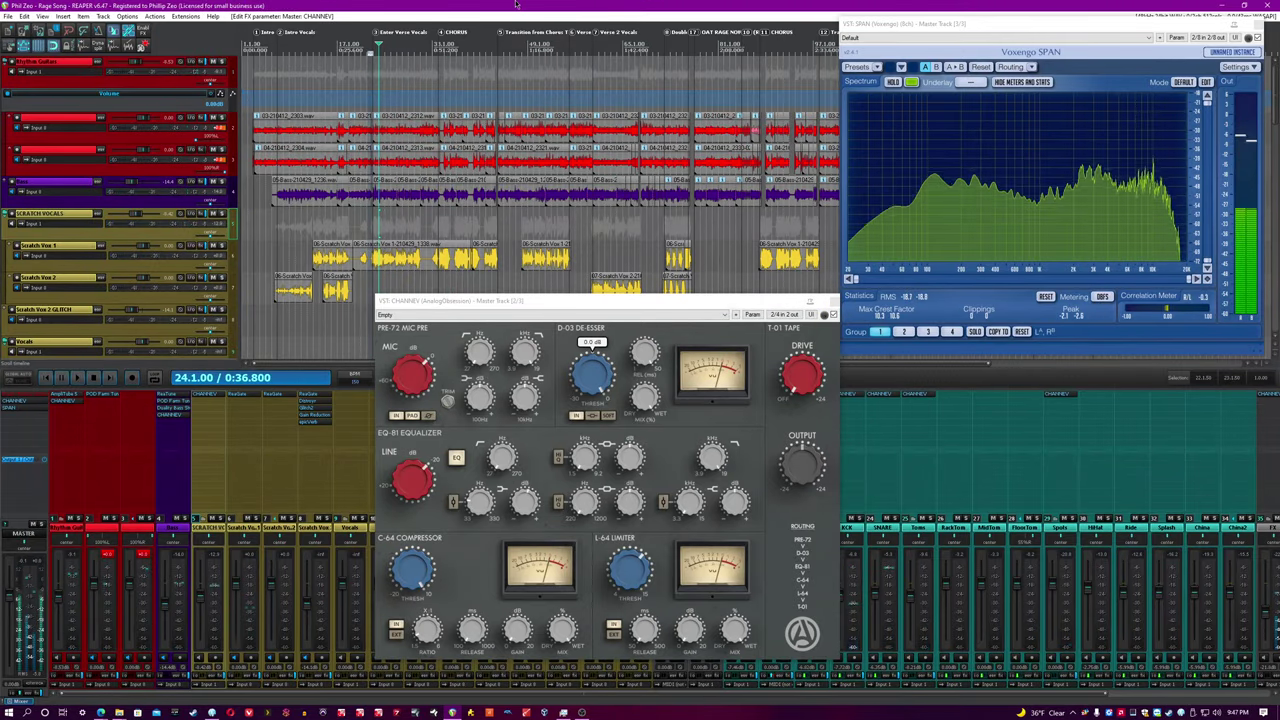
left_click_drag(637, 568, 636, 486)
left_click(538, 4)
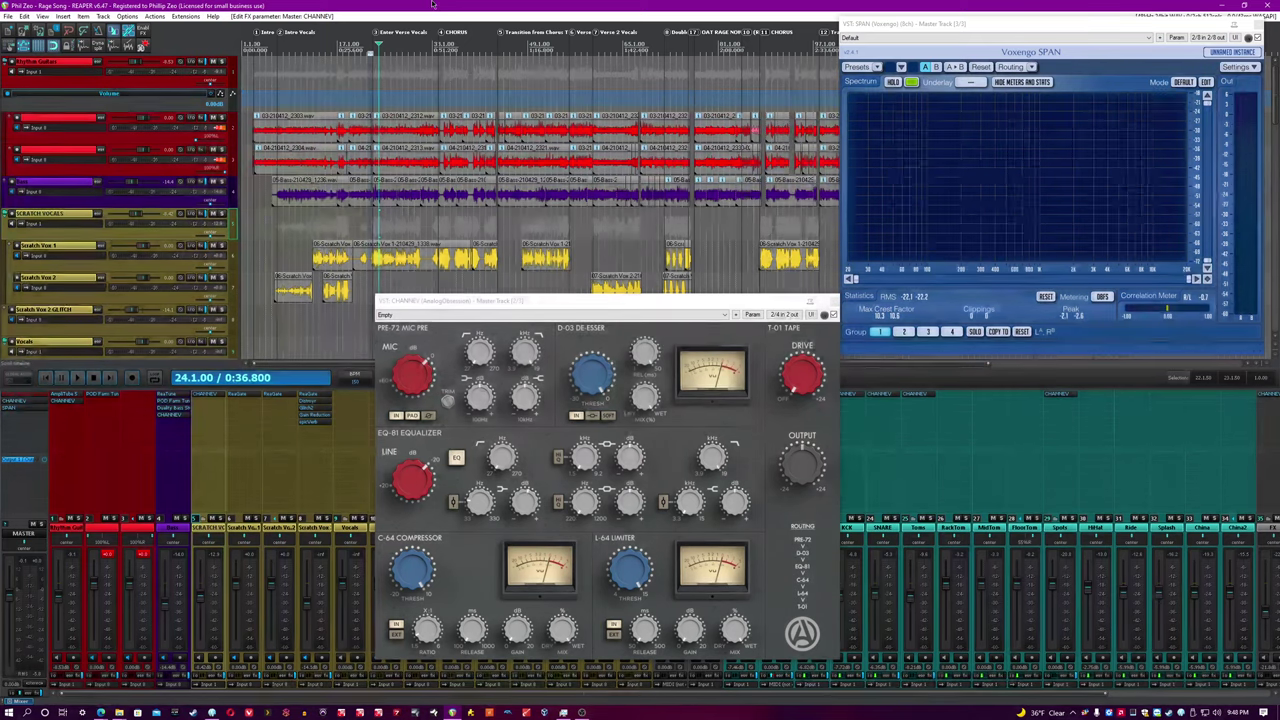
left_click_drag(660, 301, 703, 277)
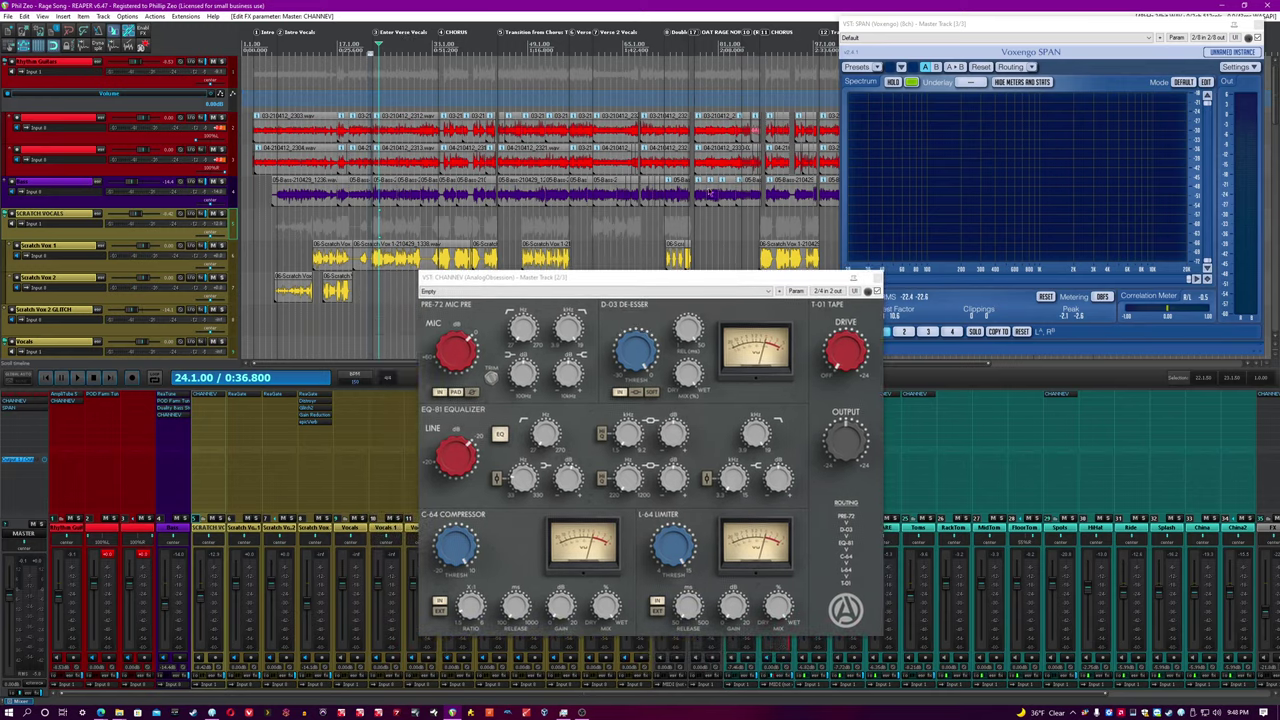
left_click(855, 275)
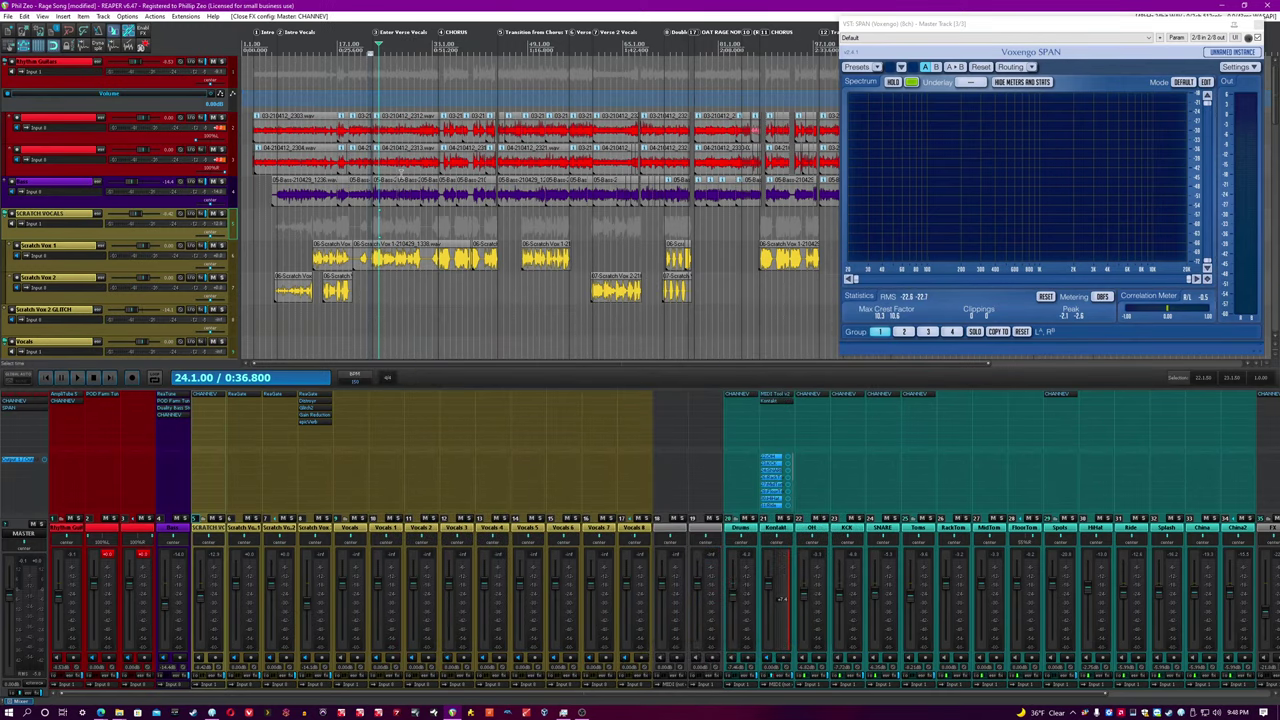
Play the mix from measure 24, restore CHANNEV on the master after removing it, and bypass all CHANNEV instances through the Project Bay
key("space")
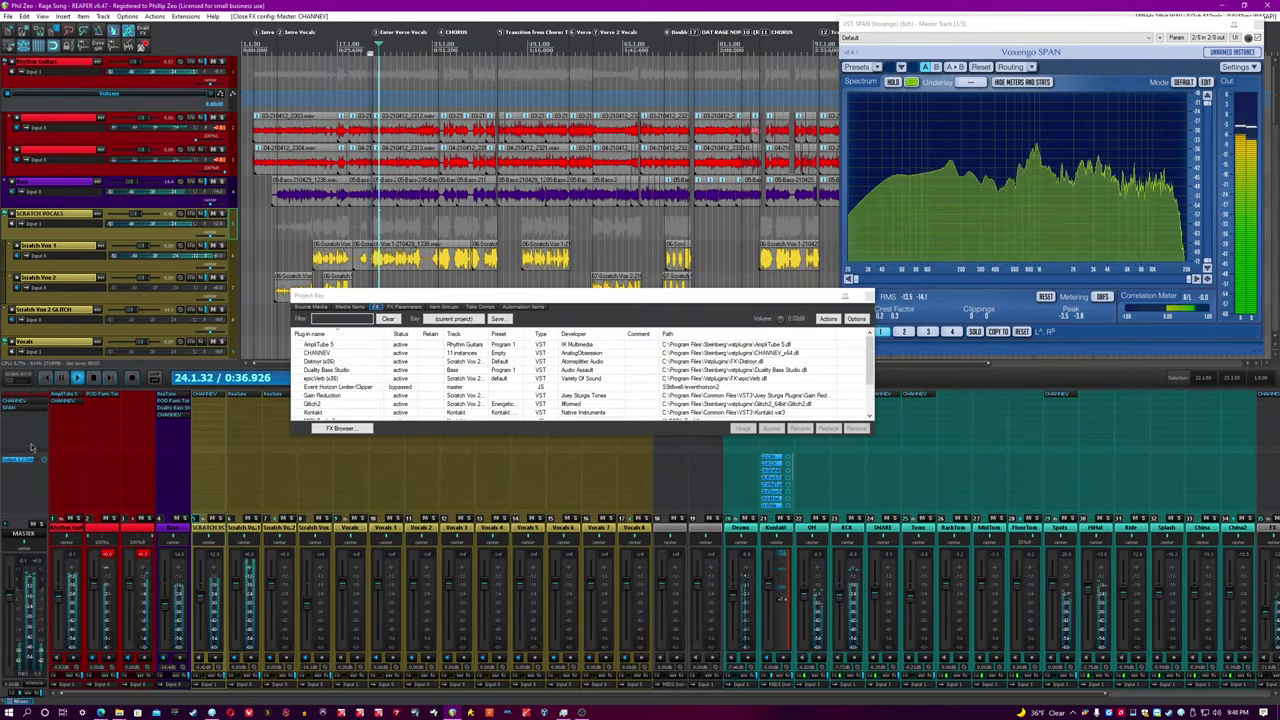
left_click(30, 402, "alt")
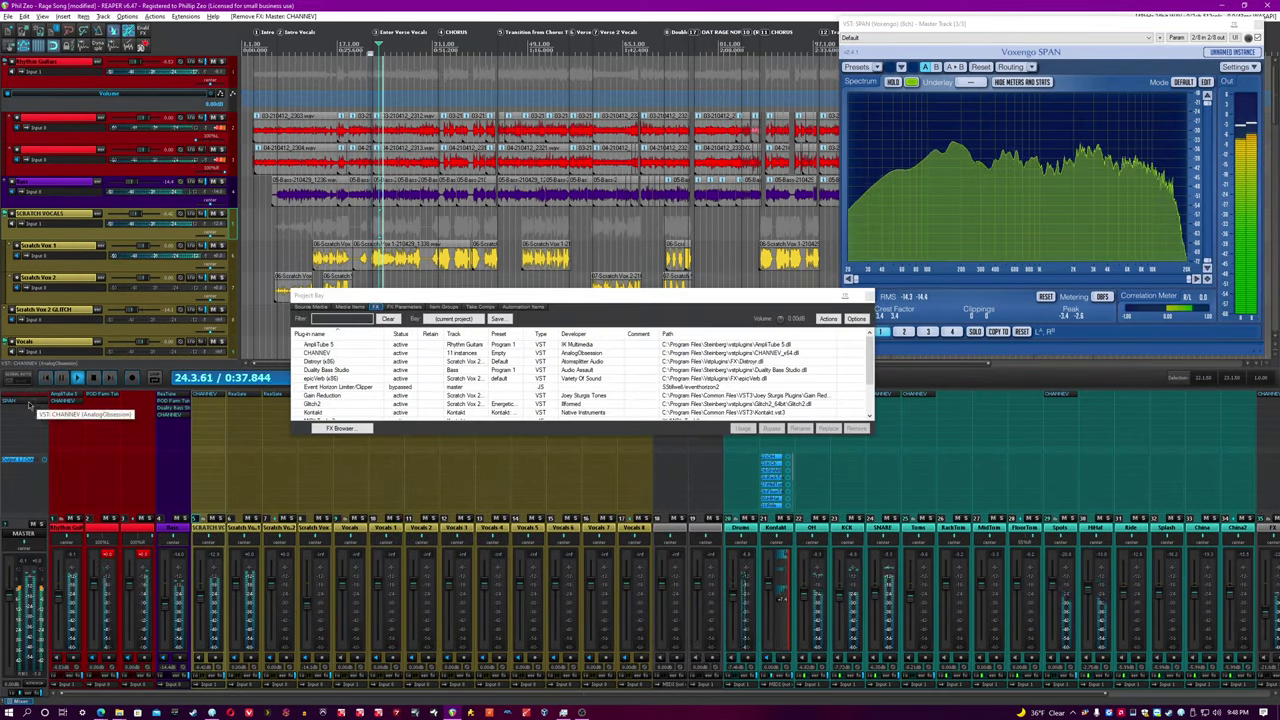
key("ctrl+z")
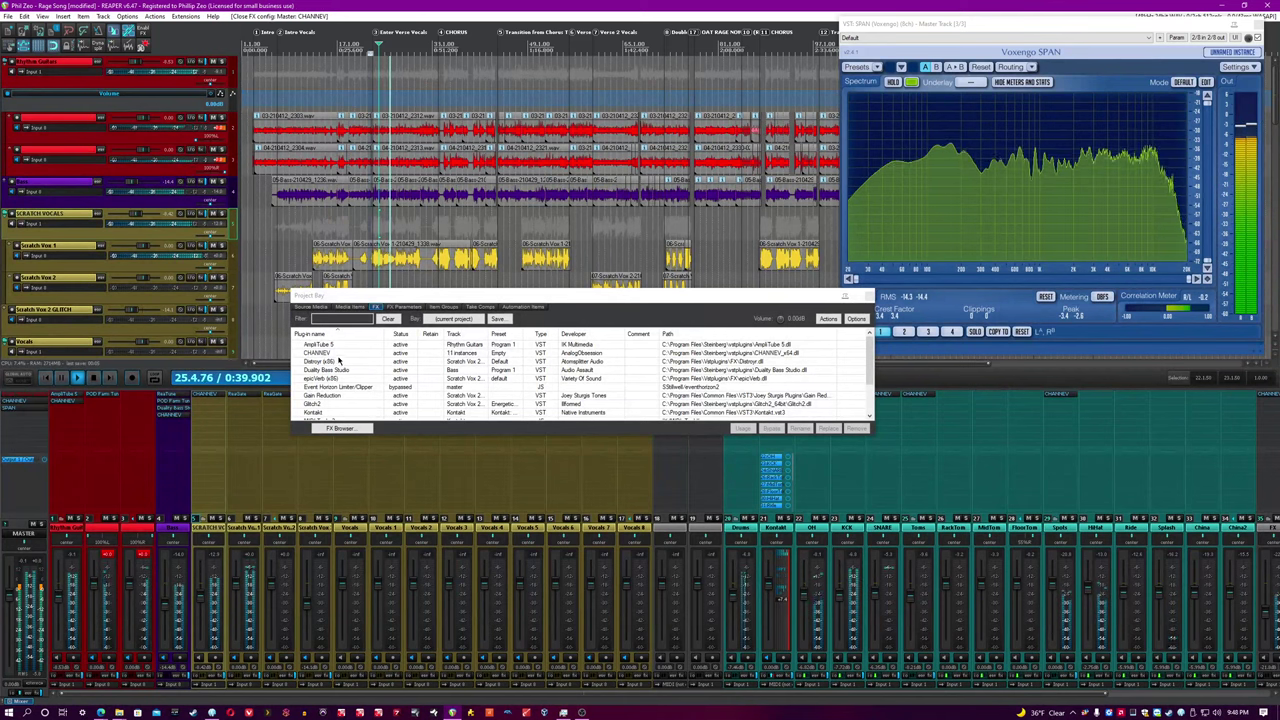
left_click(338, 353)
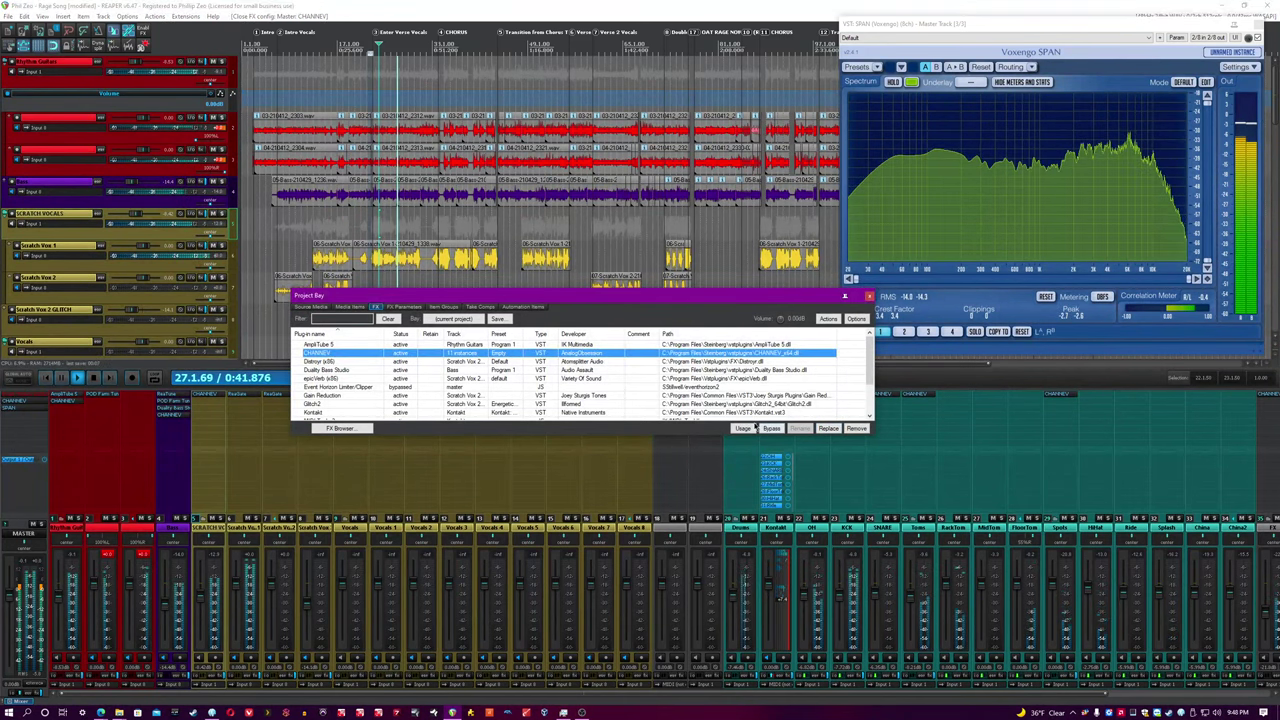
left_click(767, 431)
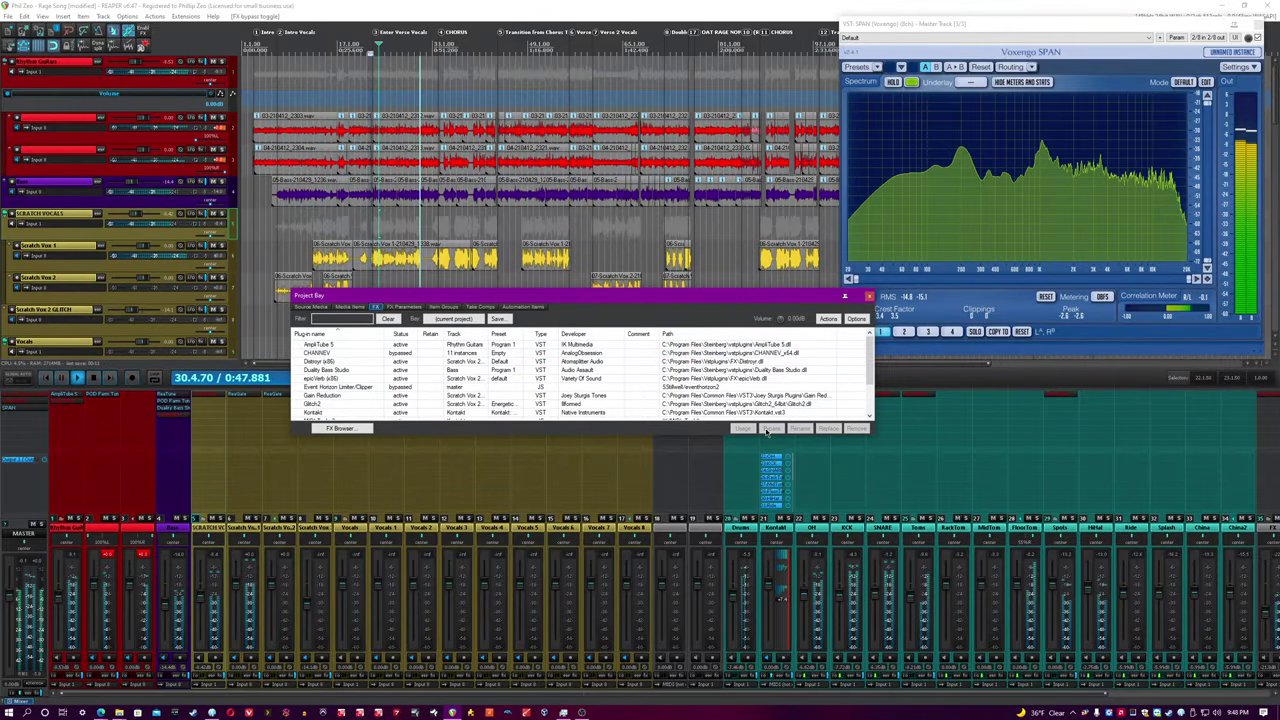
Unbypass all CHANNEV instances in the Project Bay to compare the processed mix, and stop playback
scroll(370, 402, "down", 2)
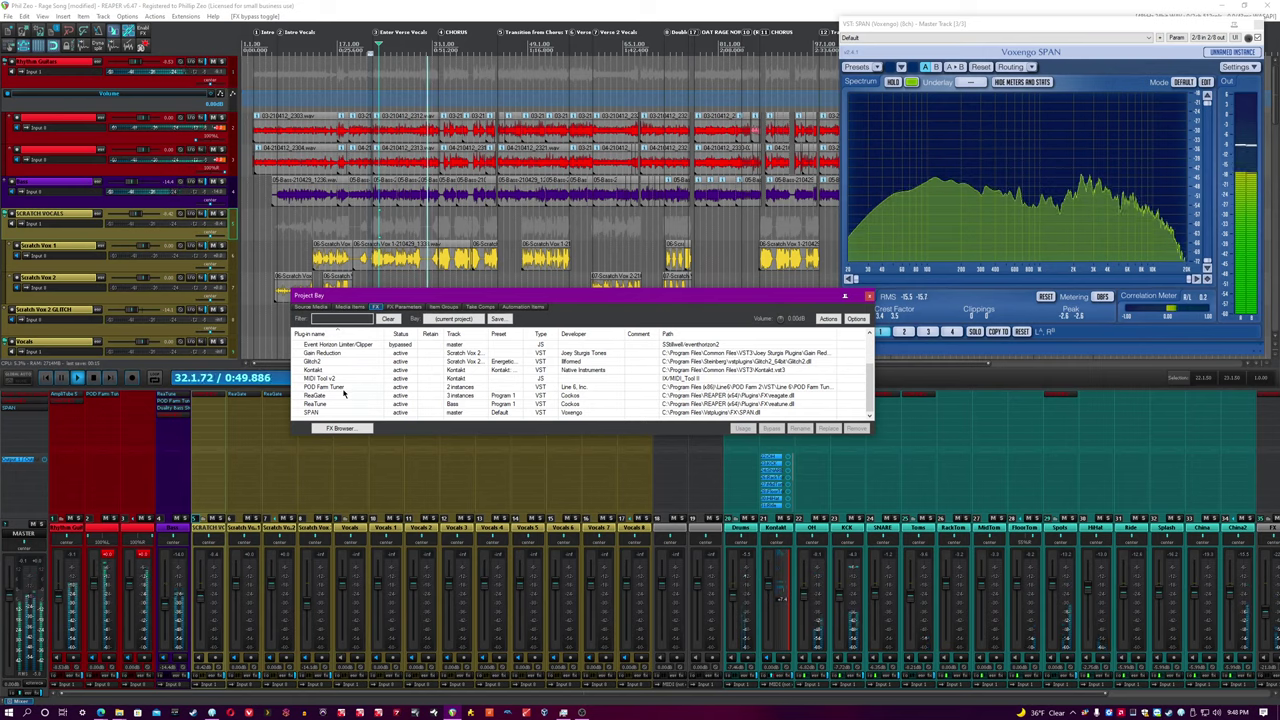
scroll(346, 394, "up", 2)
left_click(345, 354)
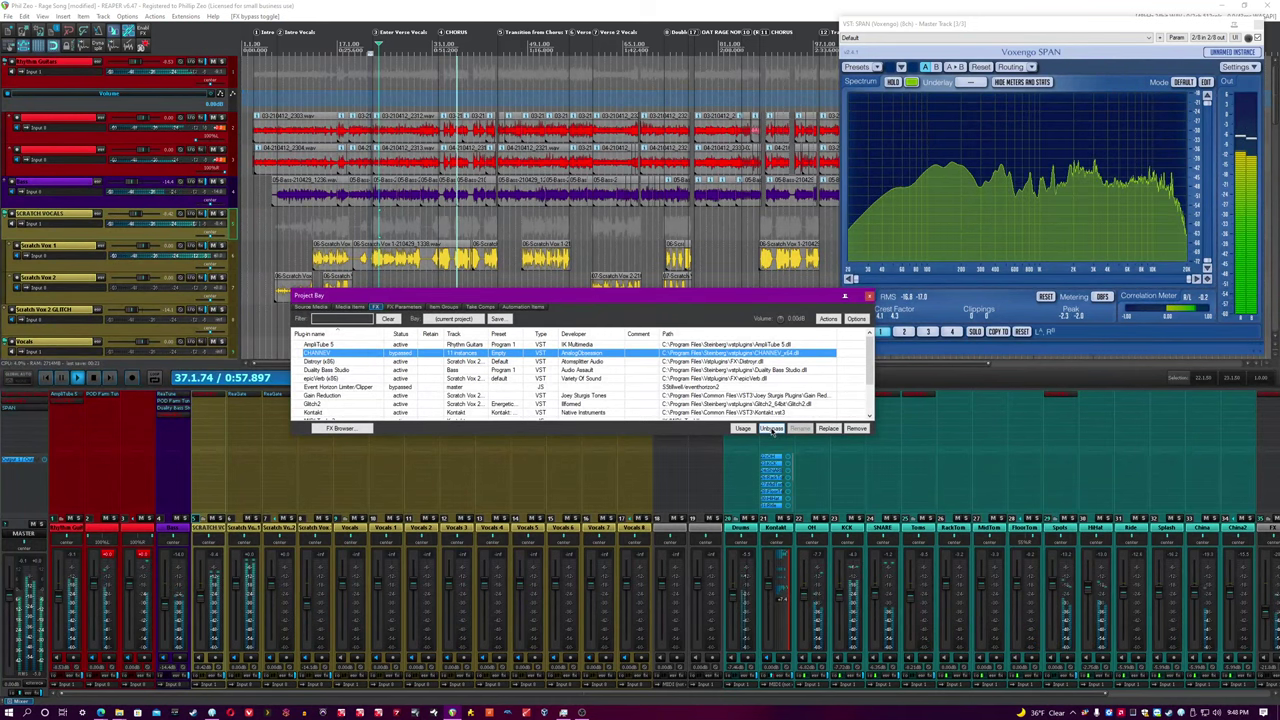
left_click(771, 429)
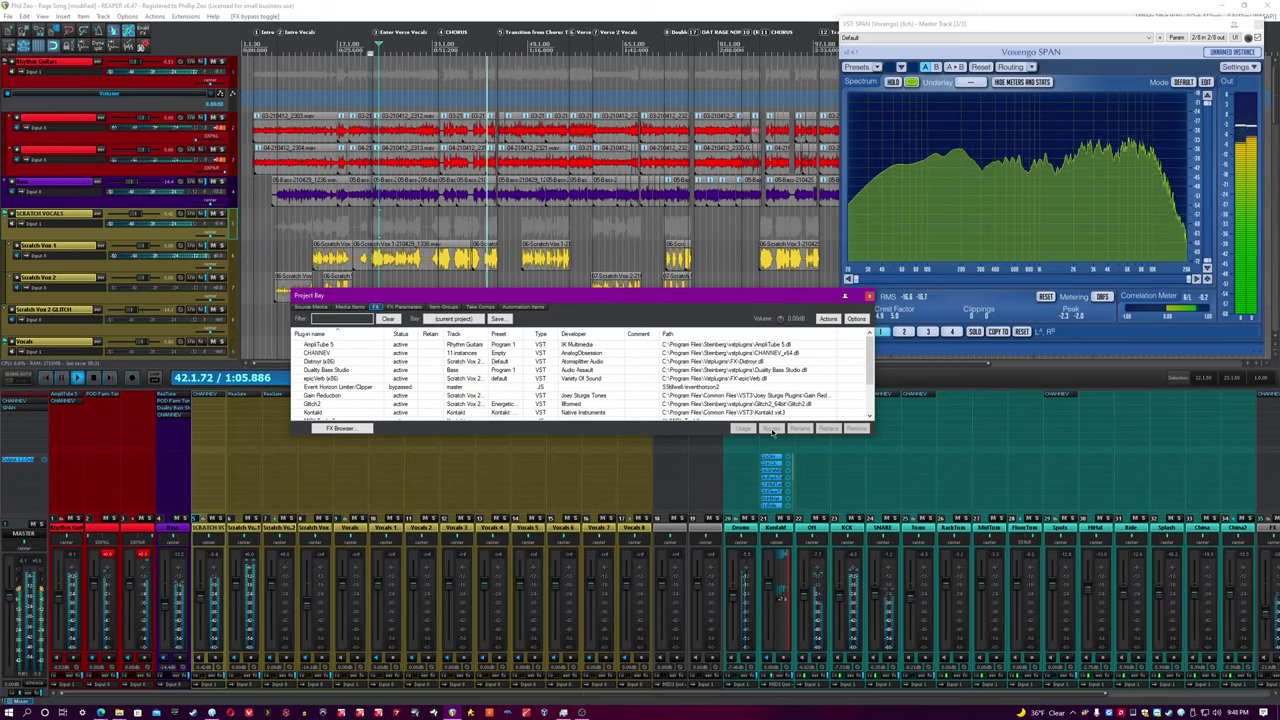
left_click(452, 5)
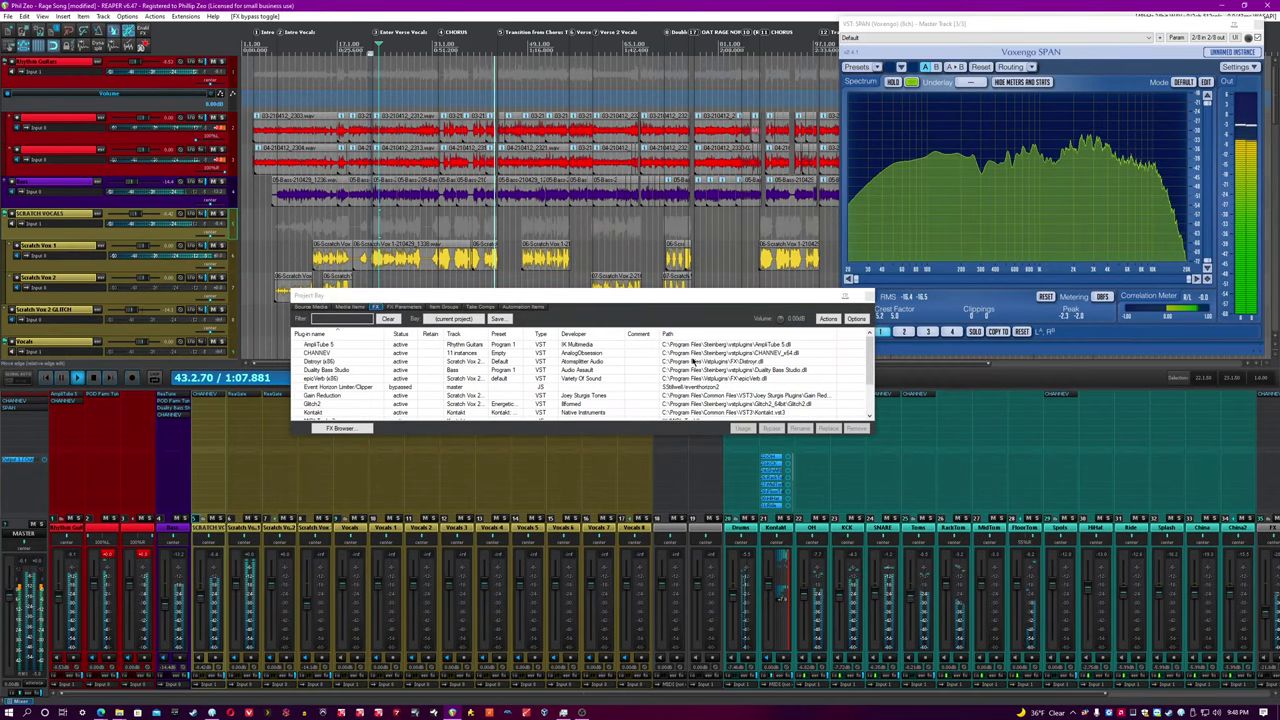
key("space")
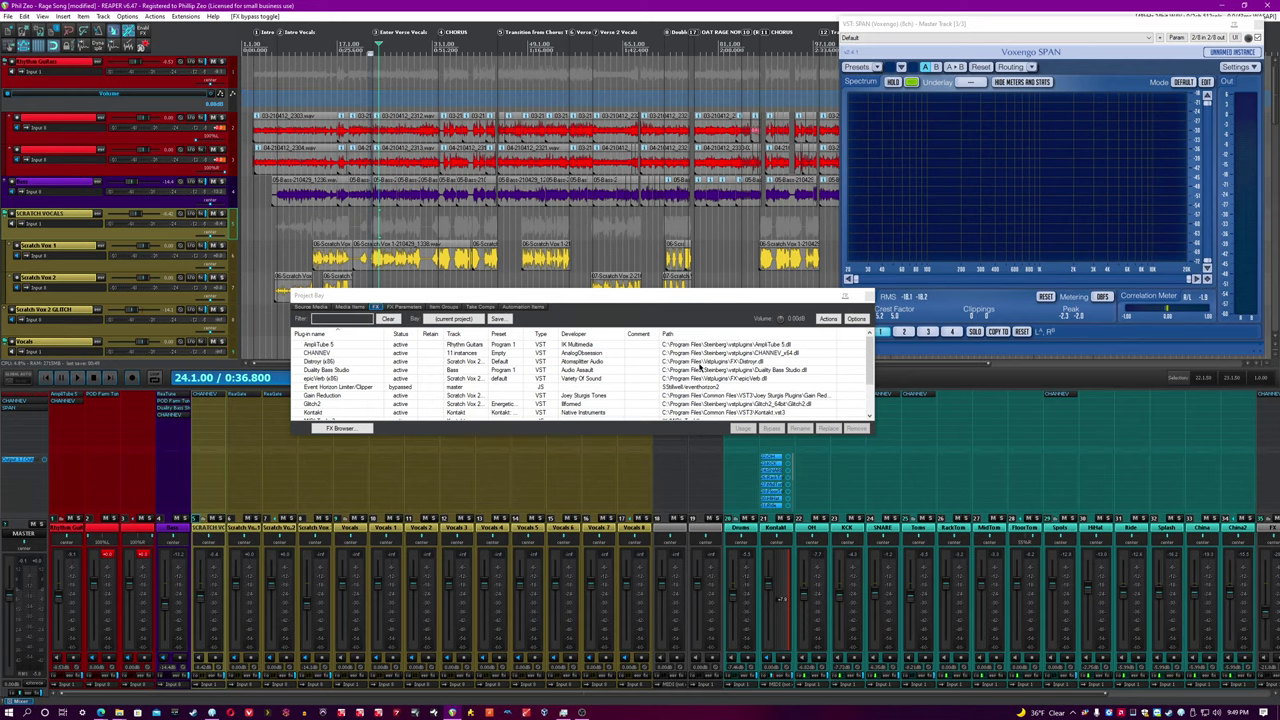
Switch to the browser's CHANNEV Patreon page, examine its membership tiers, version notes and download links, and return to REAPER
left_click(148, 473)
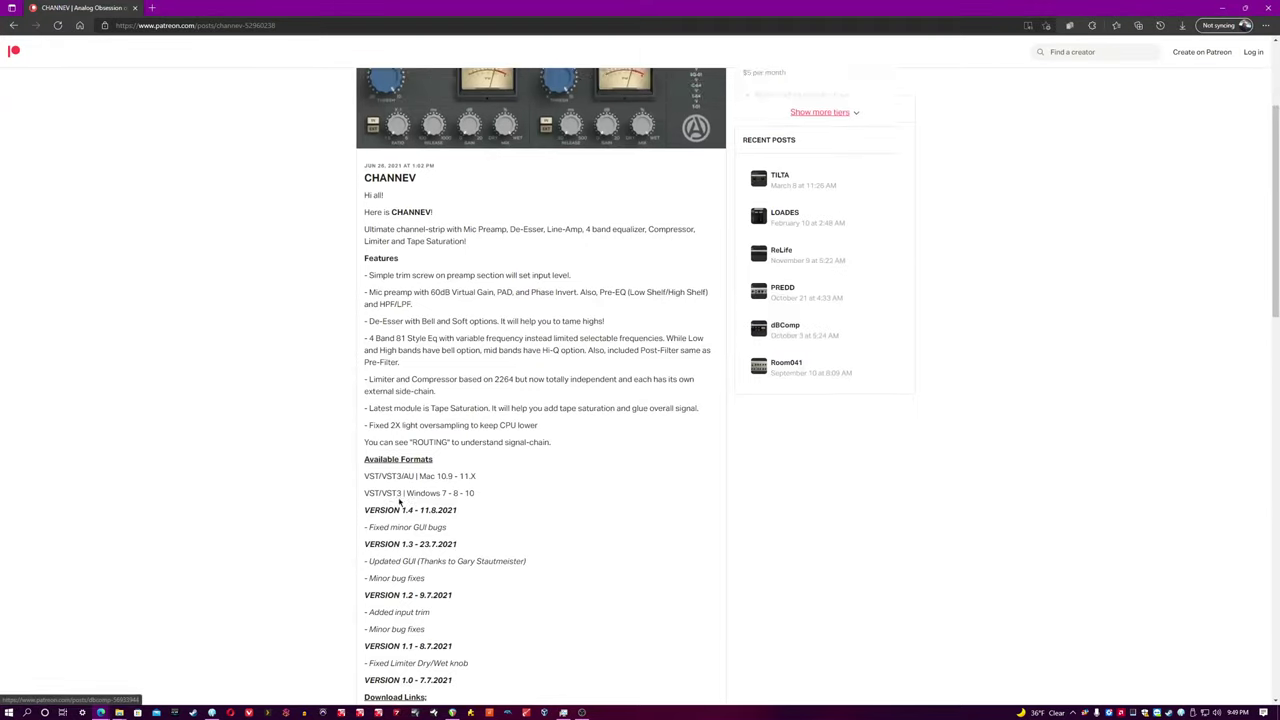
scroll(399, 503, "up", 2)
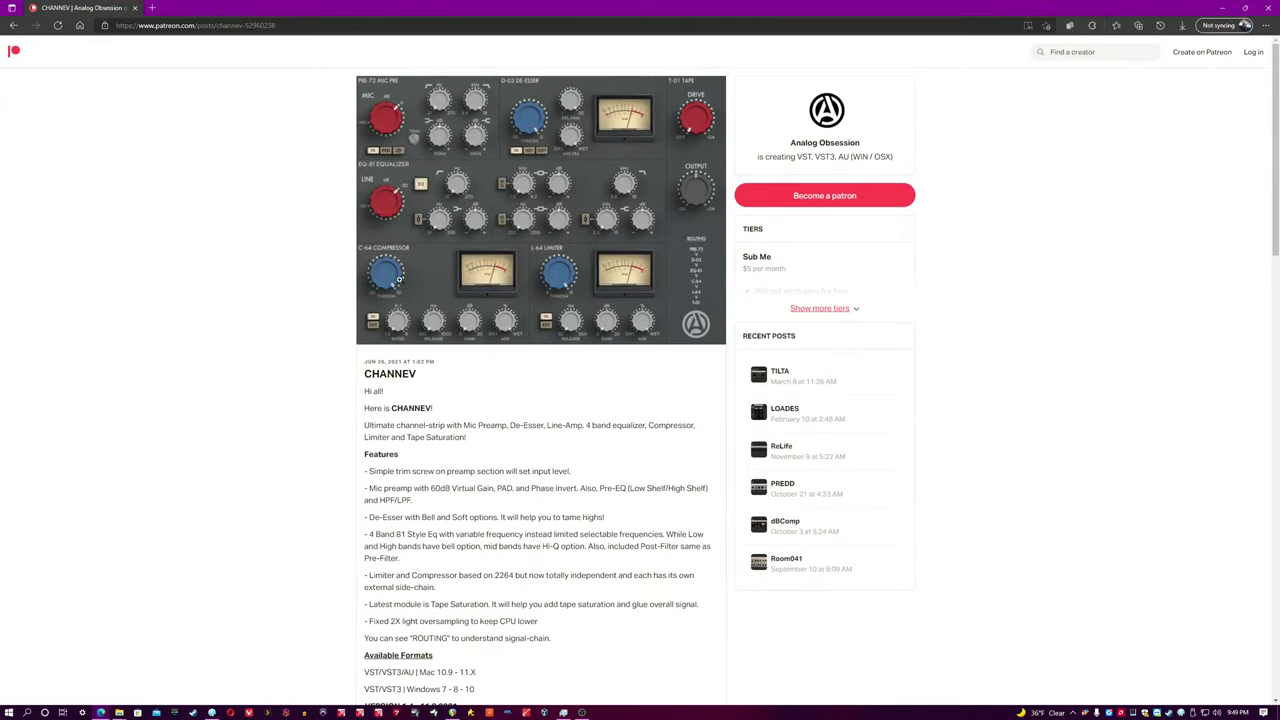
left_click(858, 310)
scroll(1071, 337, "down", 1)
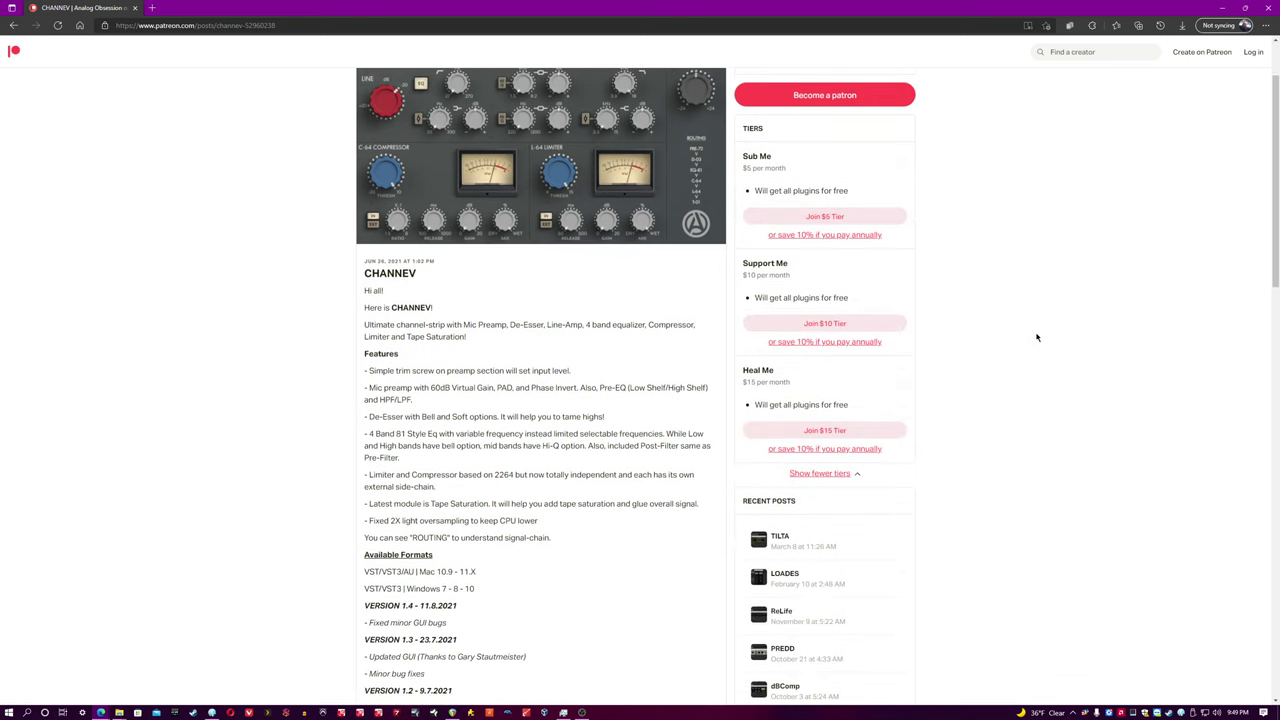
scroll(1037, 337, "up", 1)
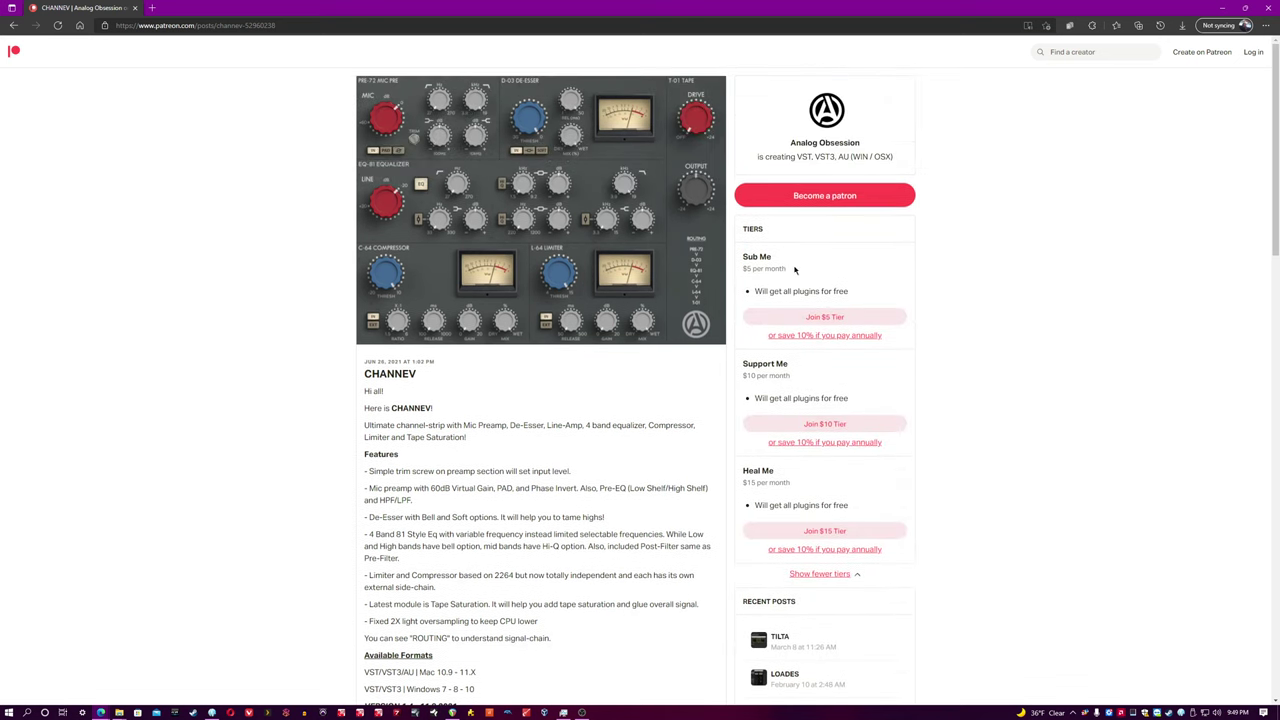
scroll(934, 340, "down", 1)
scroll(940, 360, "up", 1)
scroll(449, 490, "down", 5)
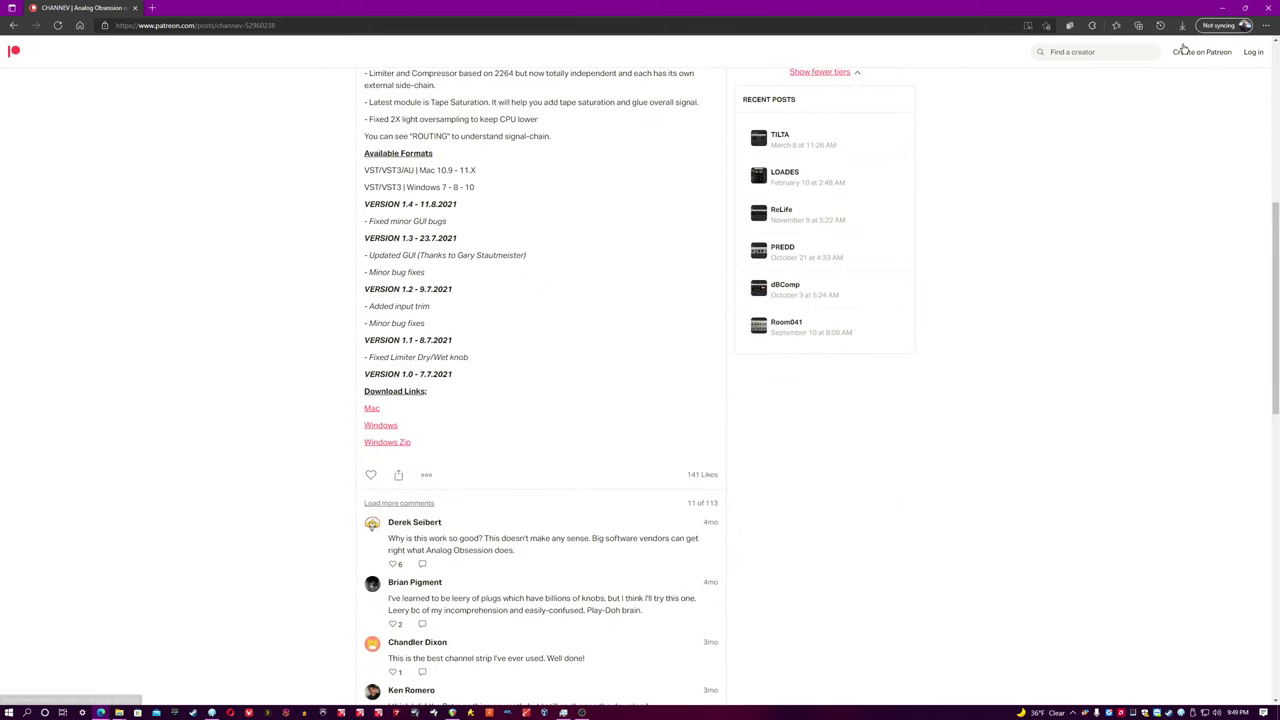
left_click(1221, 8)
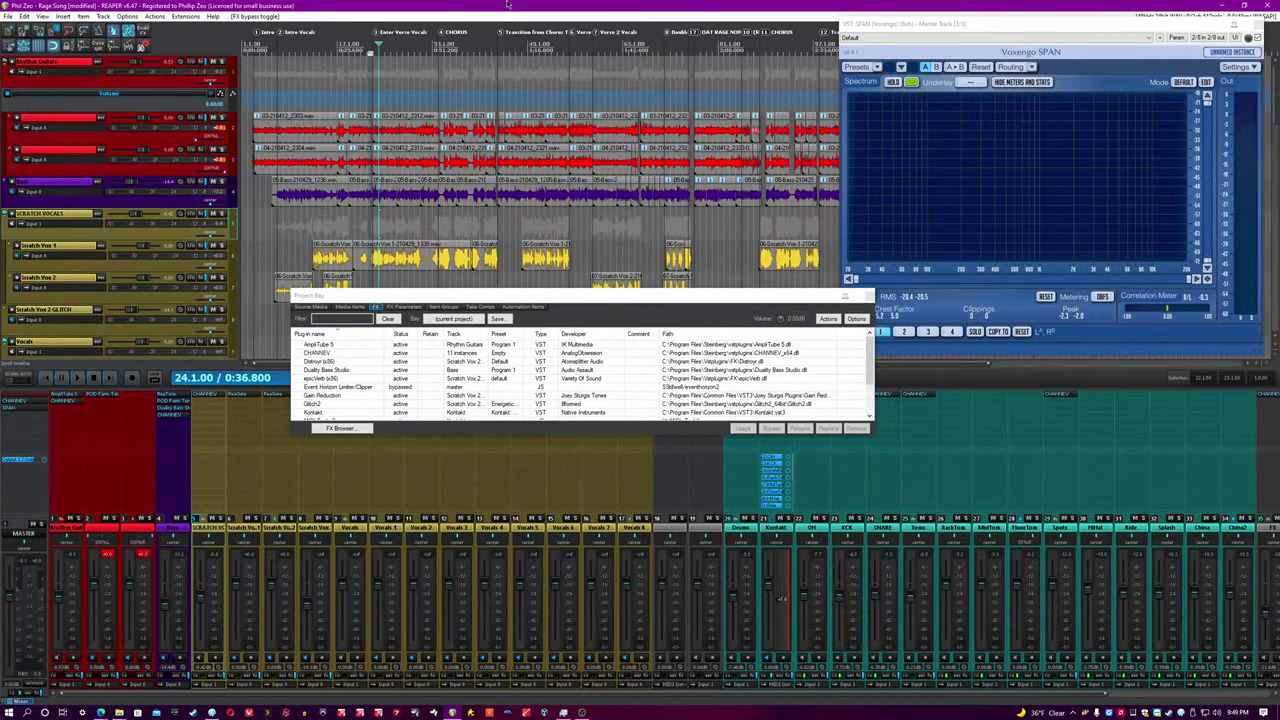